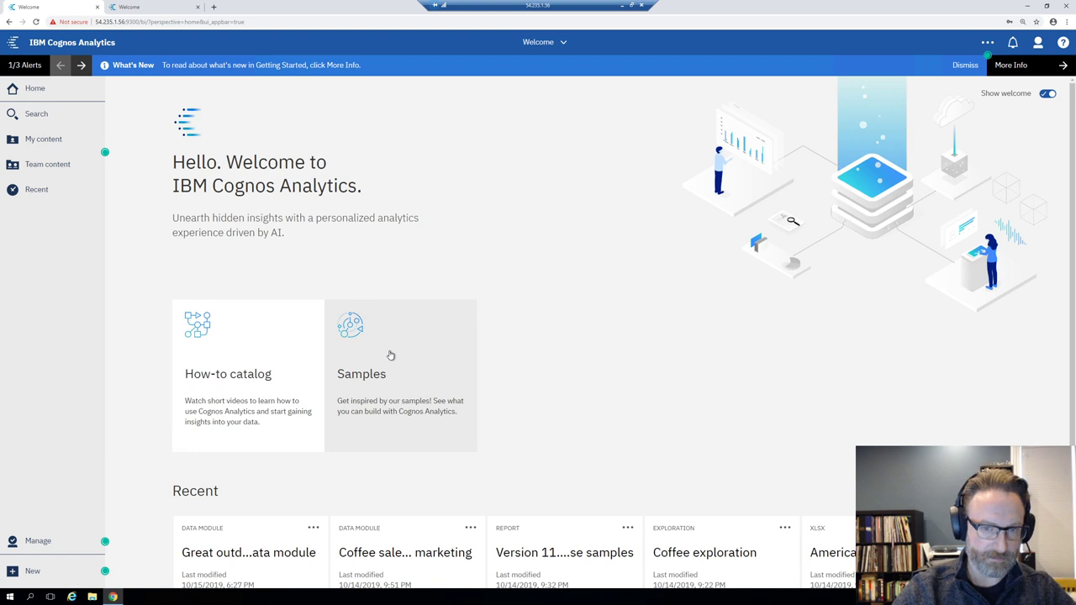
Step: Hide the home page's welcome section and preview the Recent items as a list before returning them to card view
left_click(1047, 95)
left_click(1047, 95)
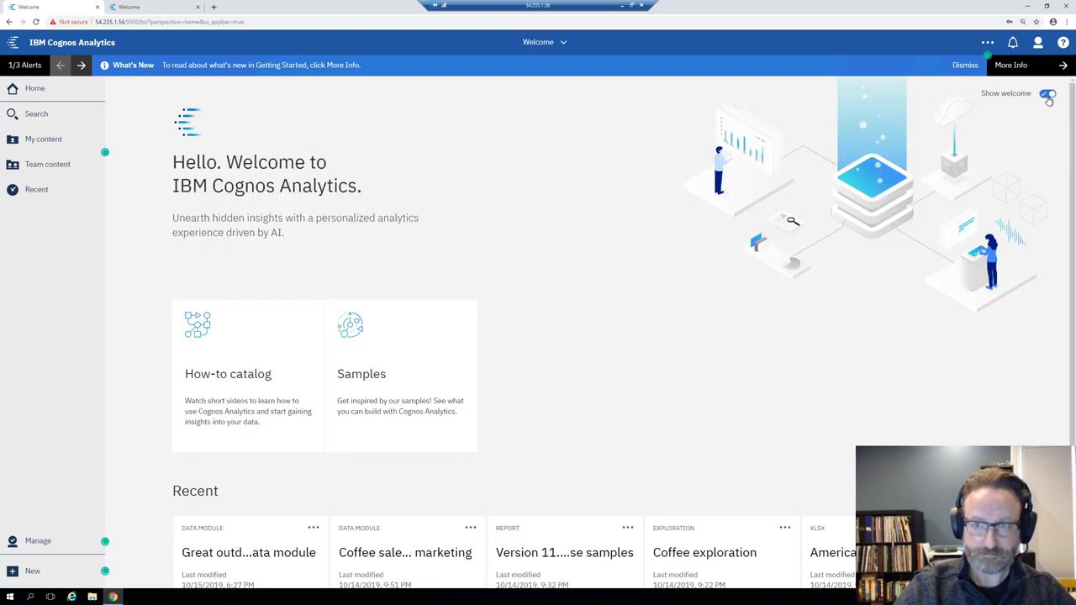
left_click(1049, 95)
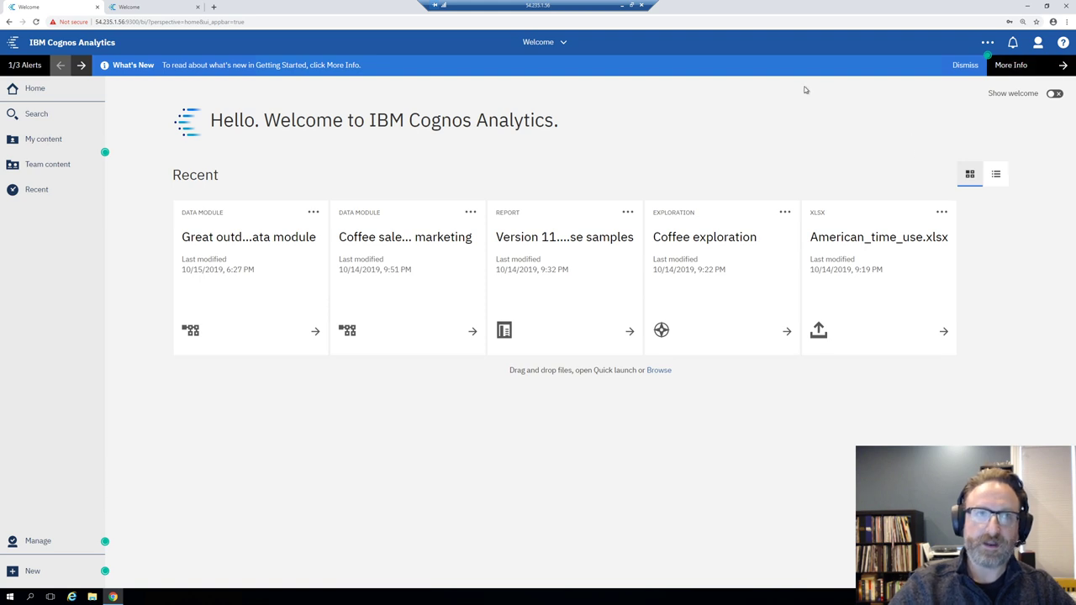
left_click(995, 176)
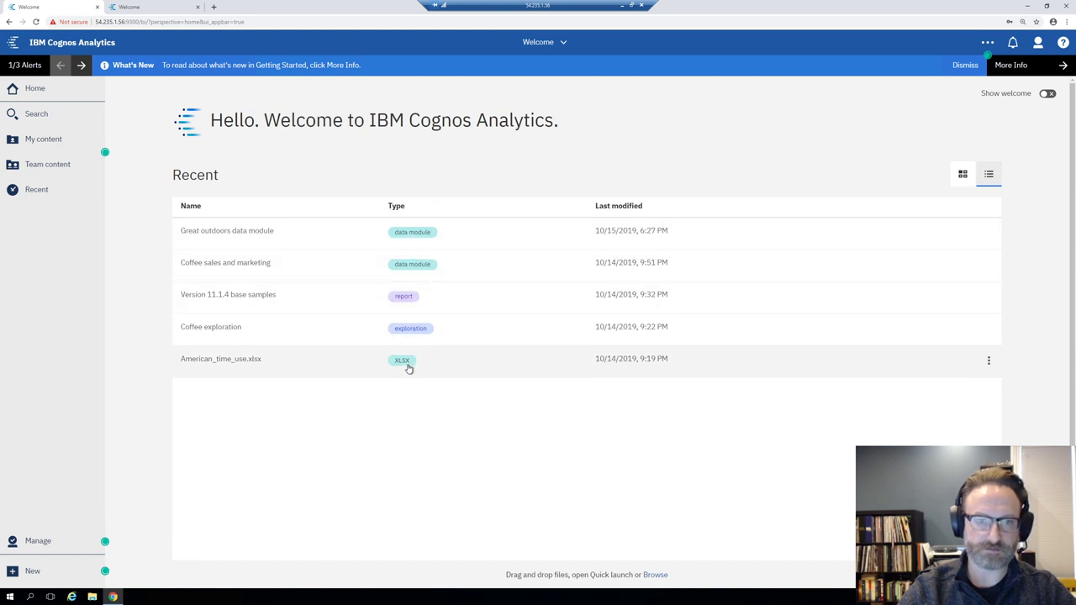
left_click(962, 174)
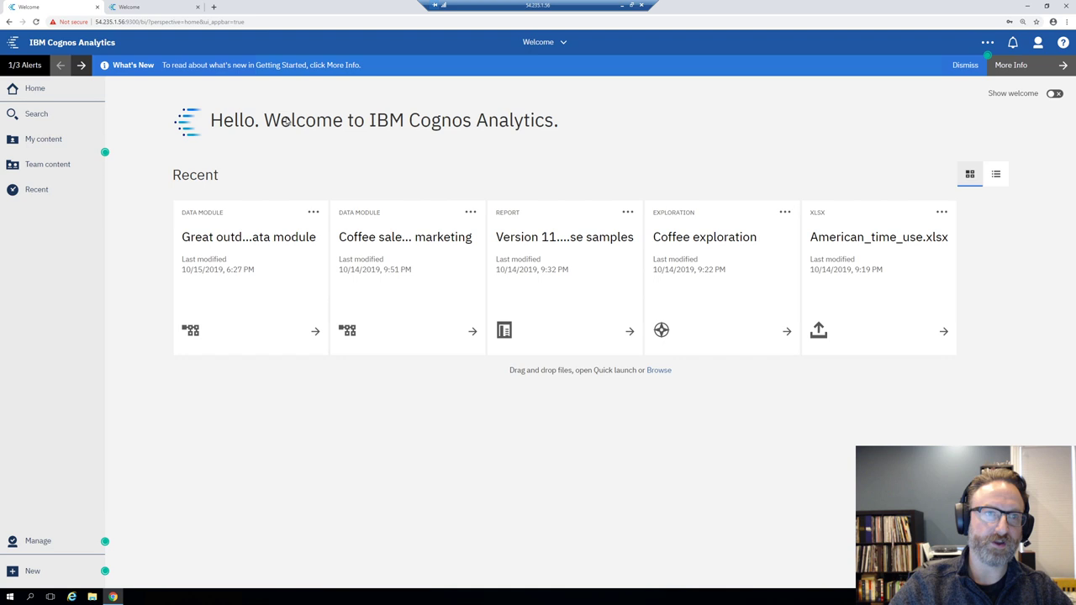
Step: Browse through the alert banner messages up to the third alert
left_click(83, 66)
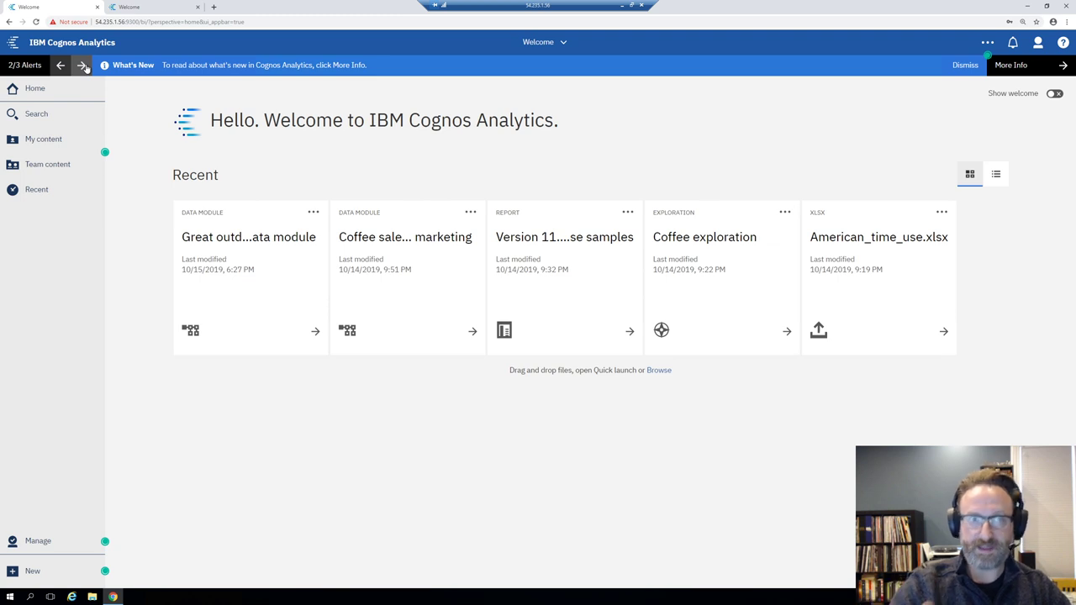
left_click(83, 65)
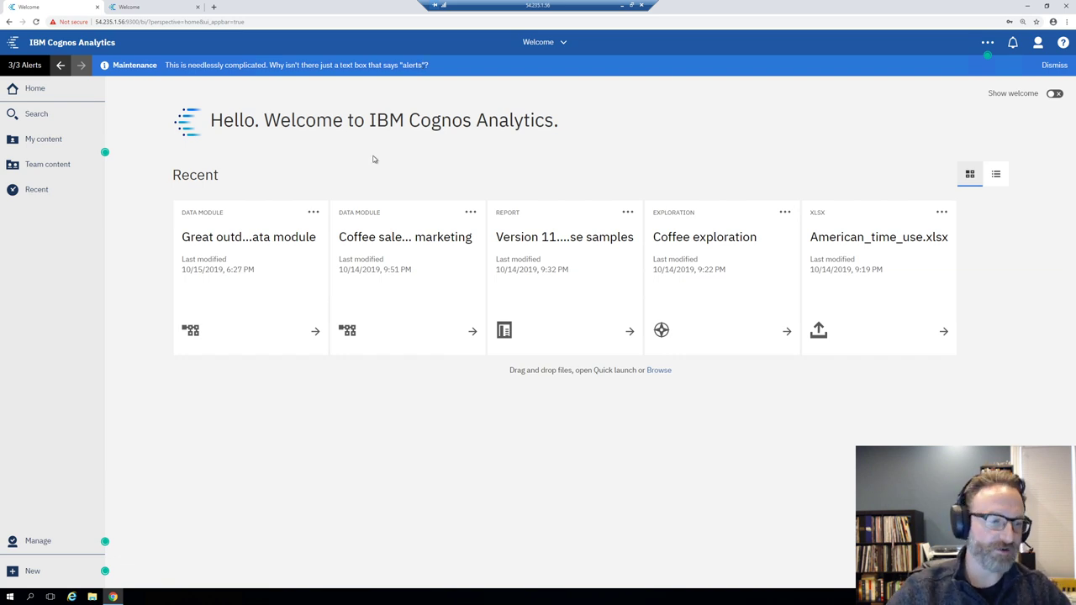
Step: Examine the Advanced Settings in the system configuration, including the custom key and value fields, and close them
left_click(39, 541)
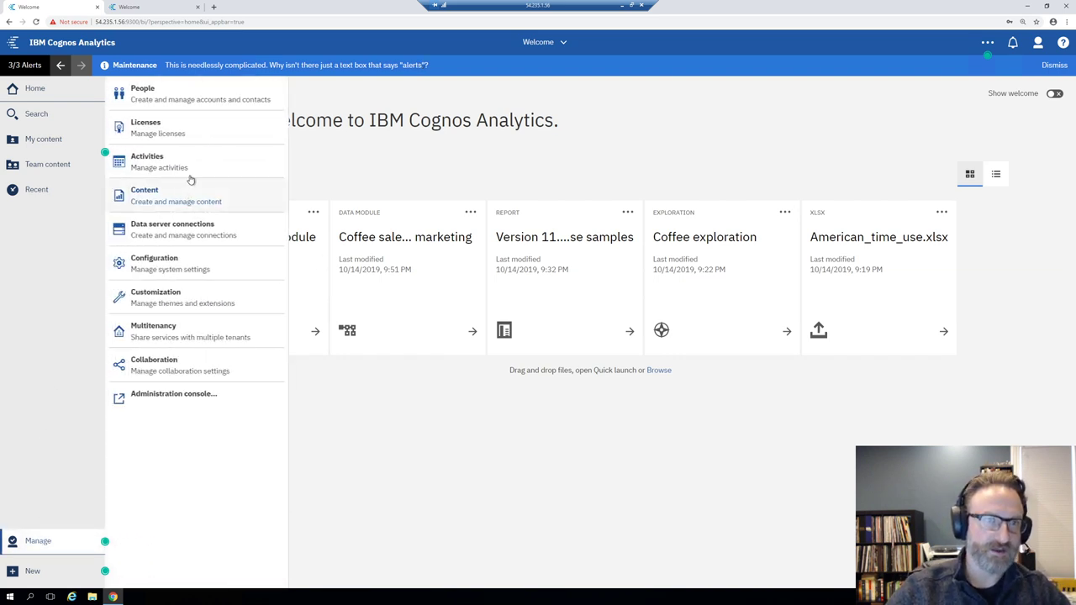
left_click(138, 262)
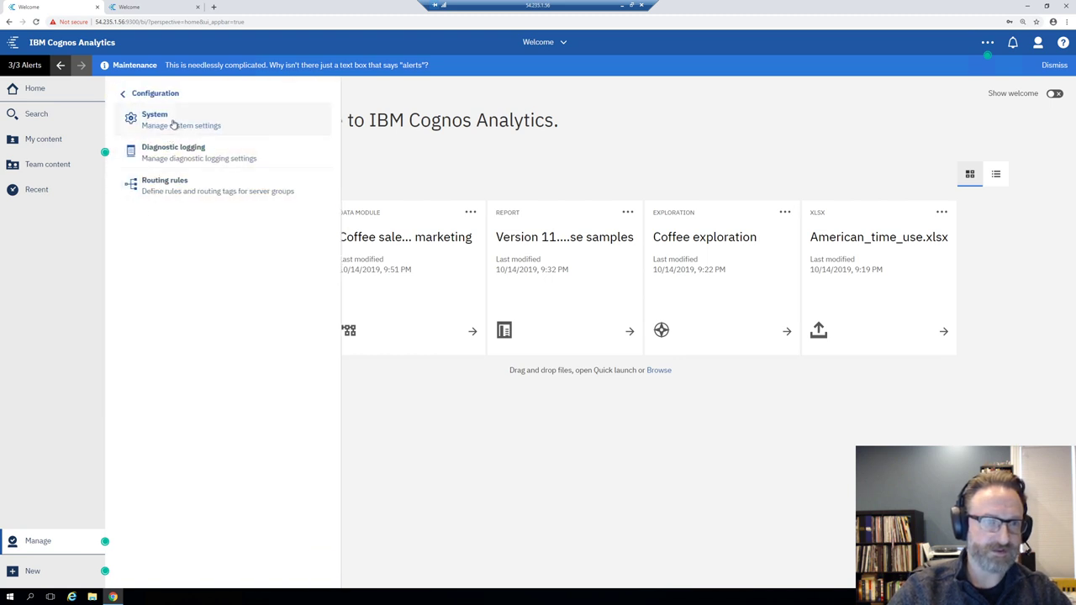
left_click(173, 123)
left_click(173, 251)
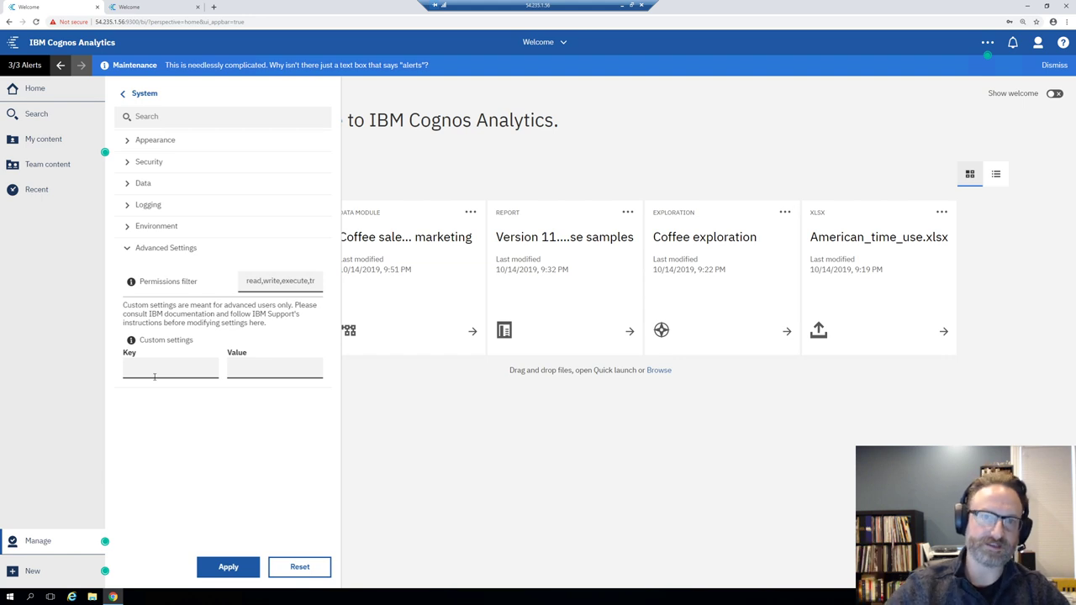
left_click(485, 451)
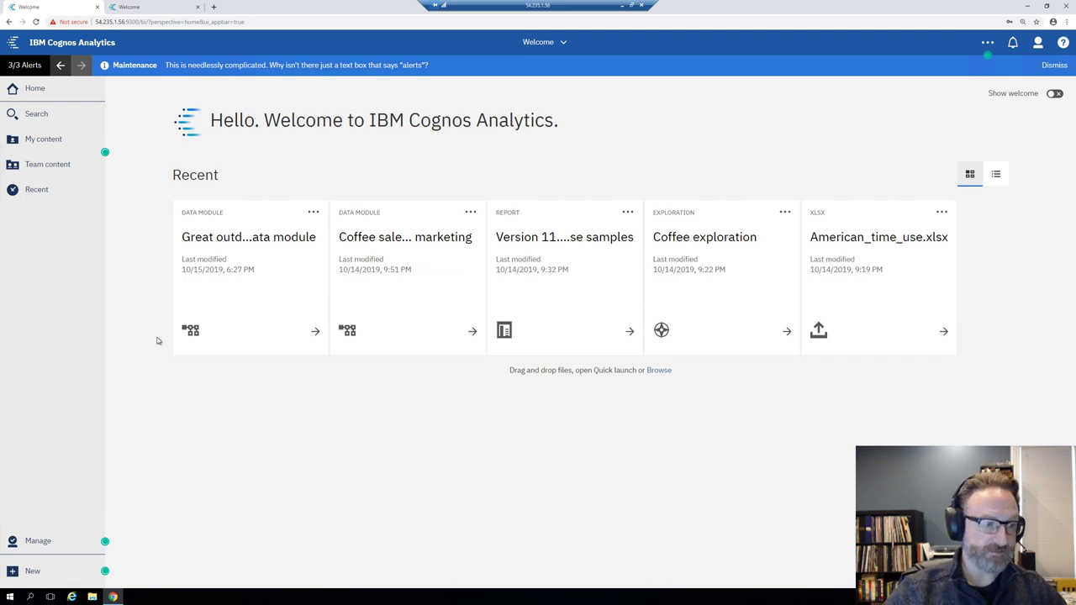
left_click(31, 573)
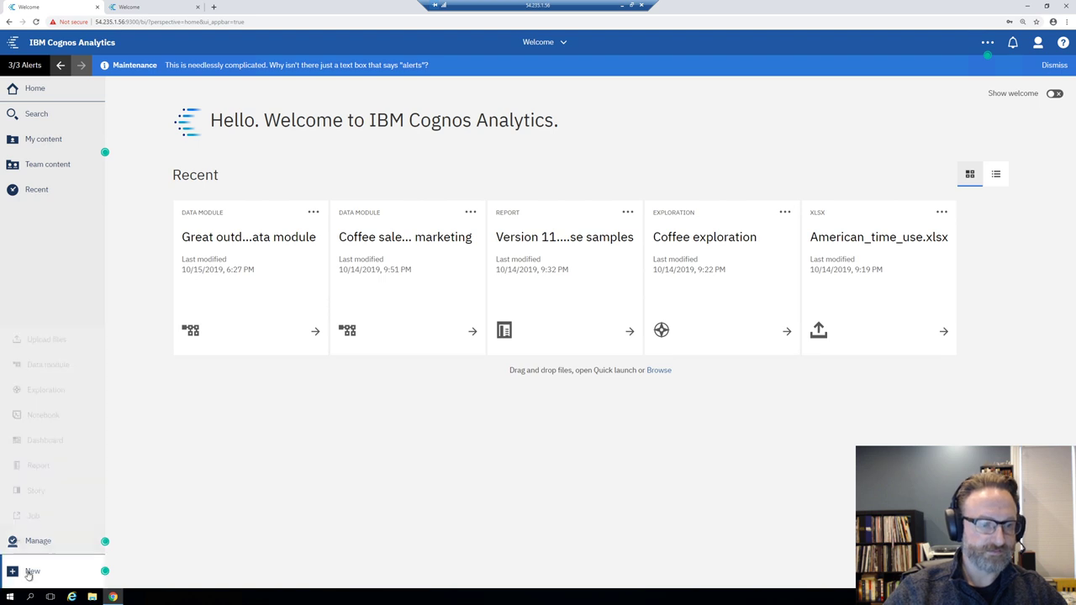
left_click(55, 365)
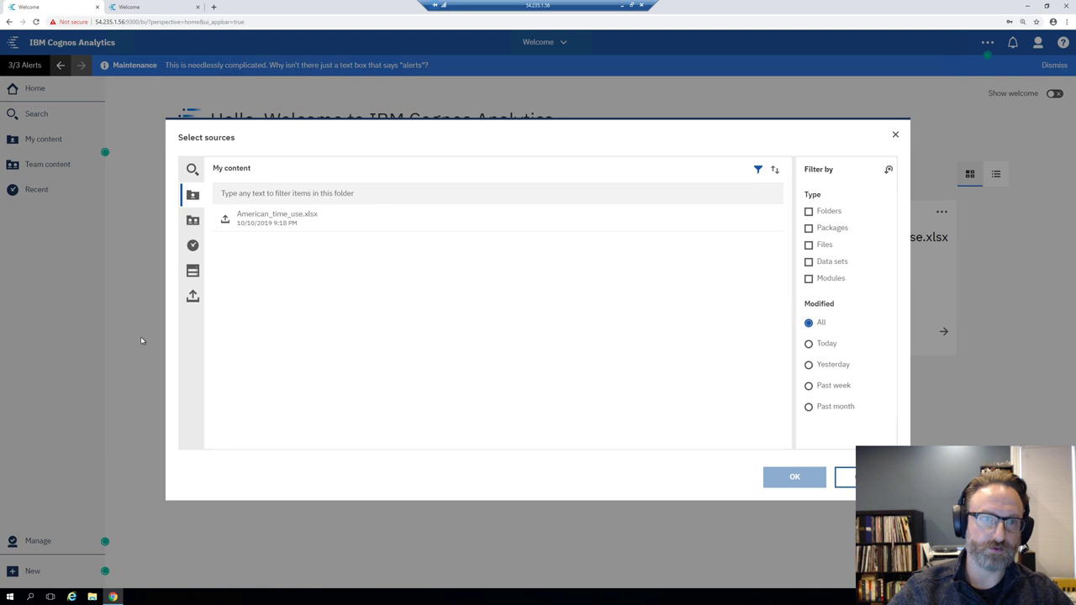
left_click(311, 219)
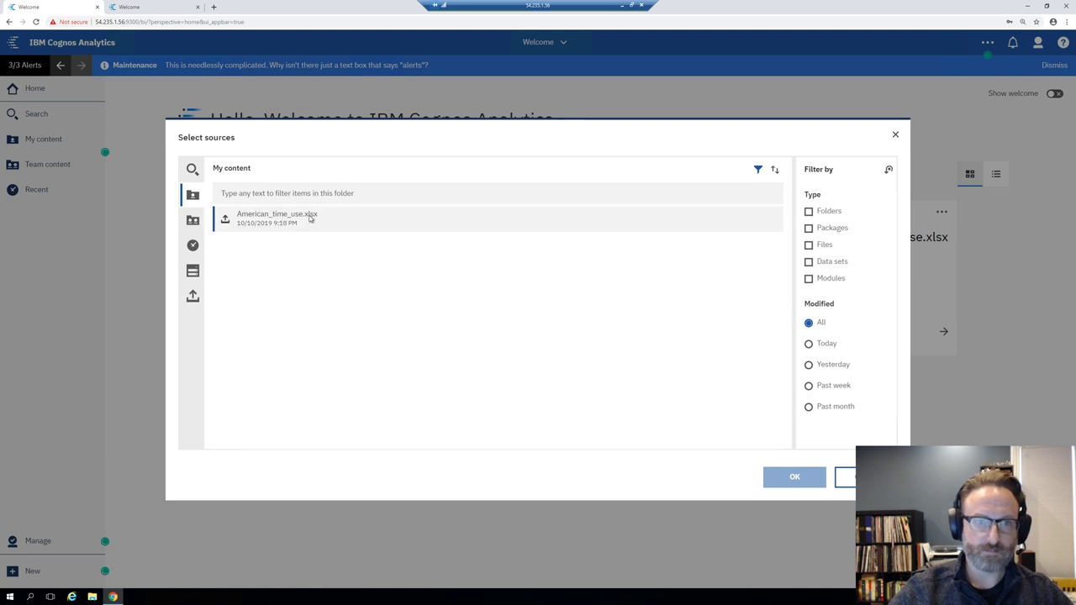
left_click(840, 480)
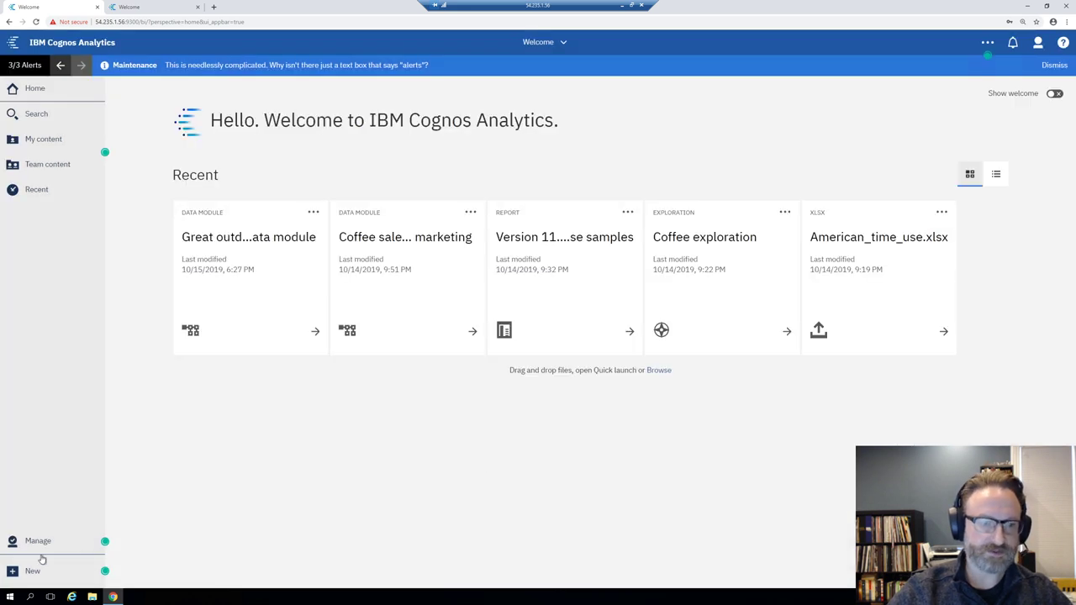
Step: Create a new dashboard from the blank tabbed template
left_click(53, 568)
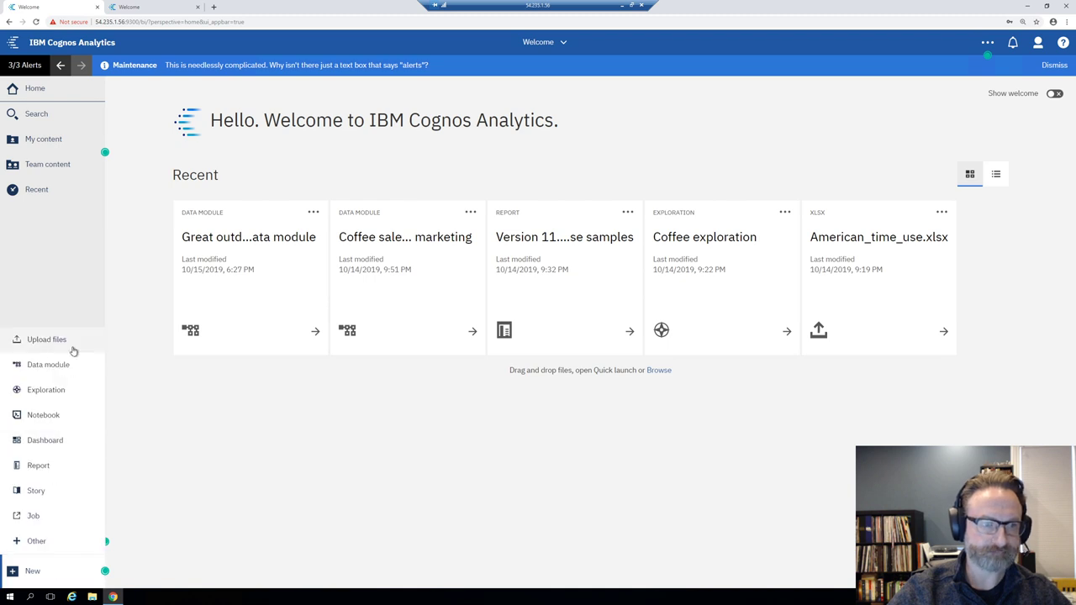
left_click(44, 440)
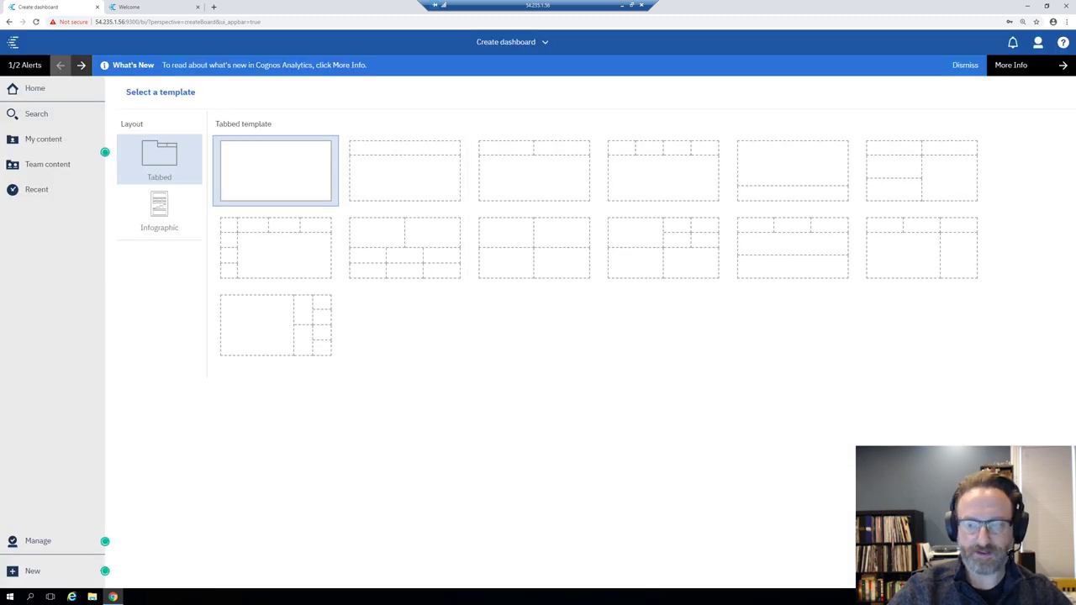
left_click(1009, 577)
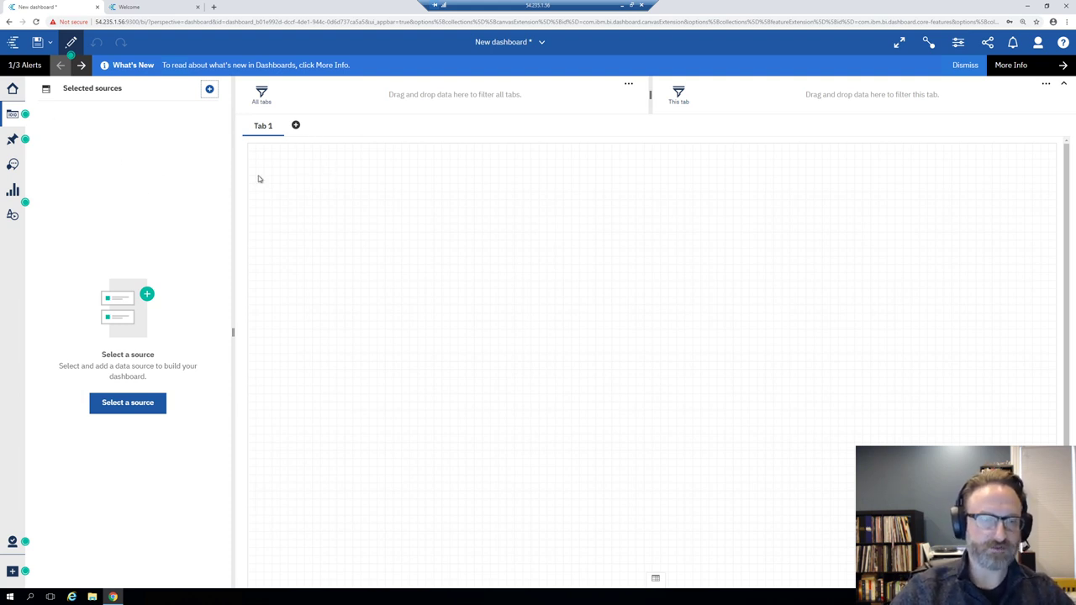
Step: Add the Great outdoors data module from Team content > Samples > Data as the dashboard's data source
left_click(210, 88)
left_click(433, 324)
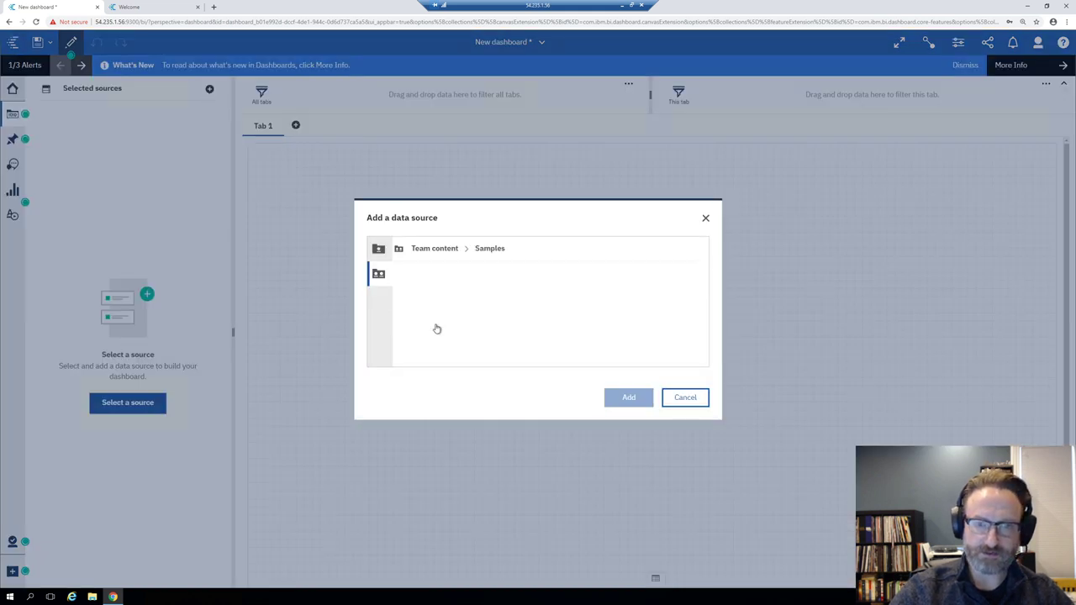
left_click(421, 300)
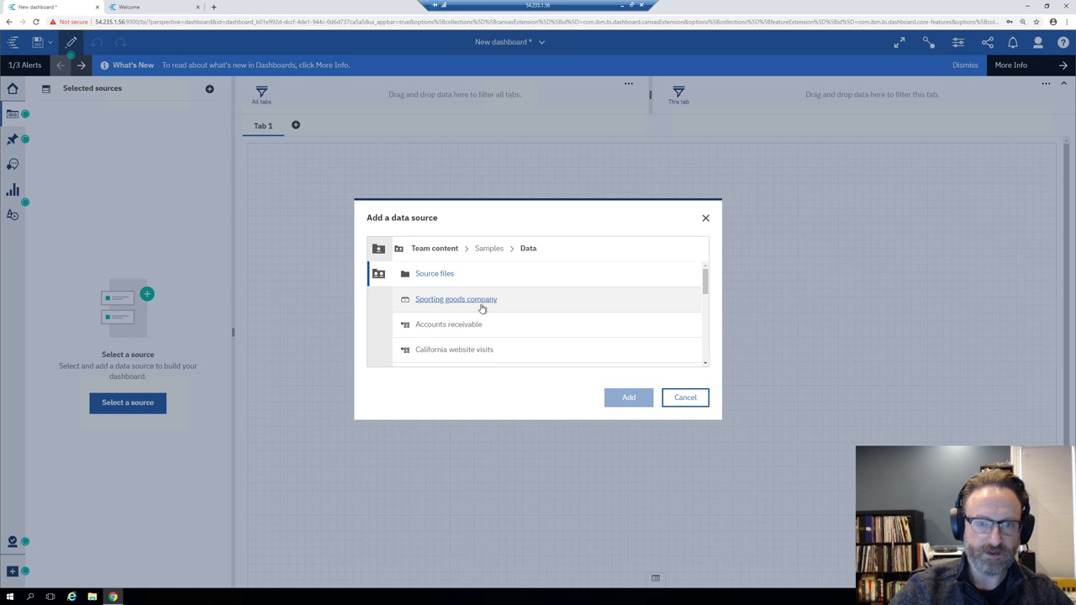
scroll(487, 306, "down", 1)
scroll(496, 323, "down", 2)
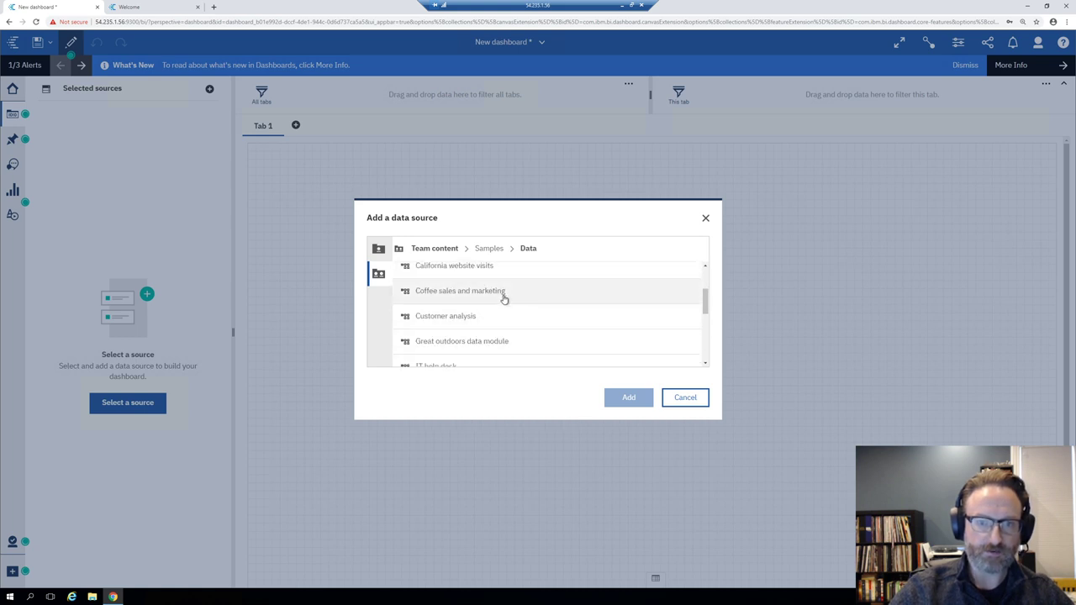
left_click(442, 342)
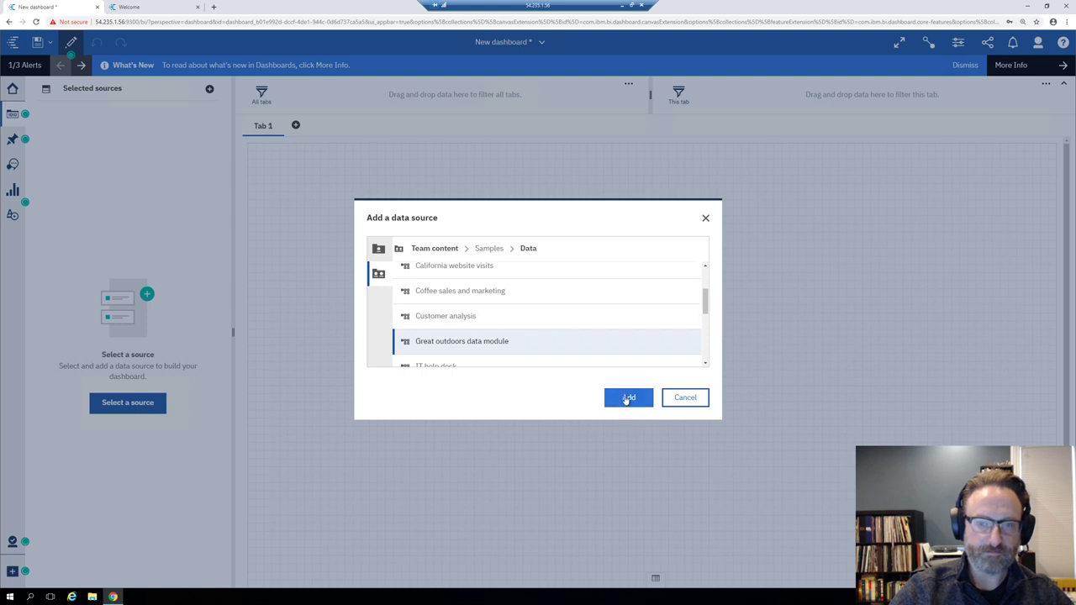
left_click(613, 396)
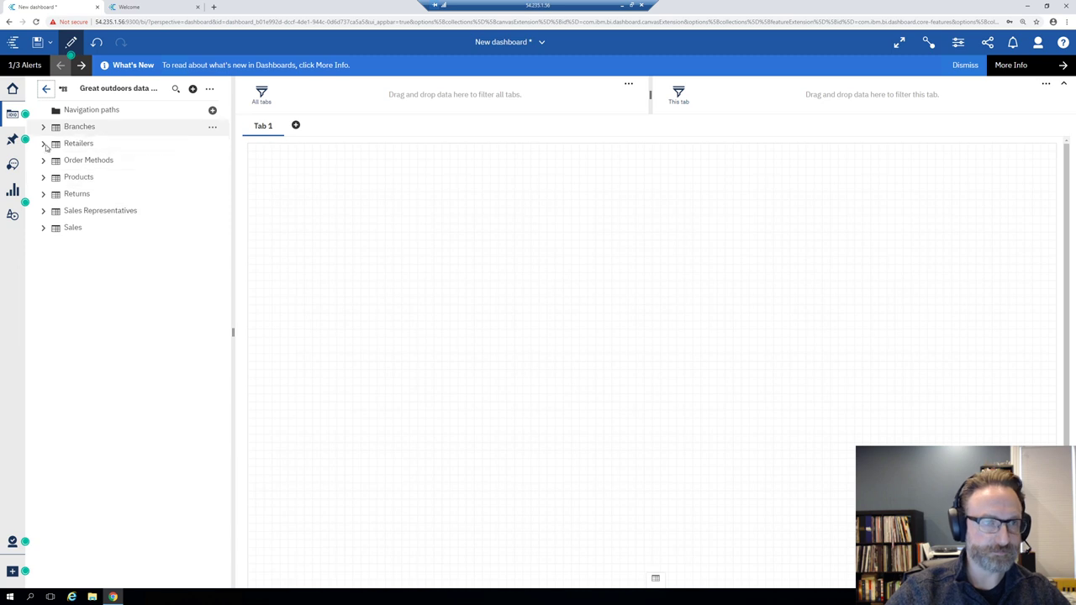
Step: Plot Revenue by Year from the Sales table on the canvas and enlarge the chart to the full canvas width from its upper edge
left_click(43, 230)
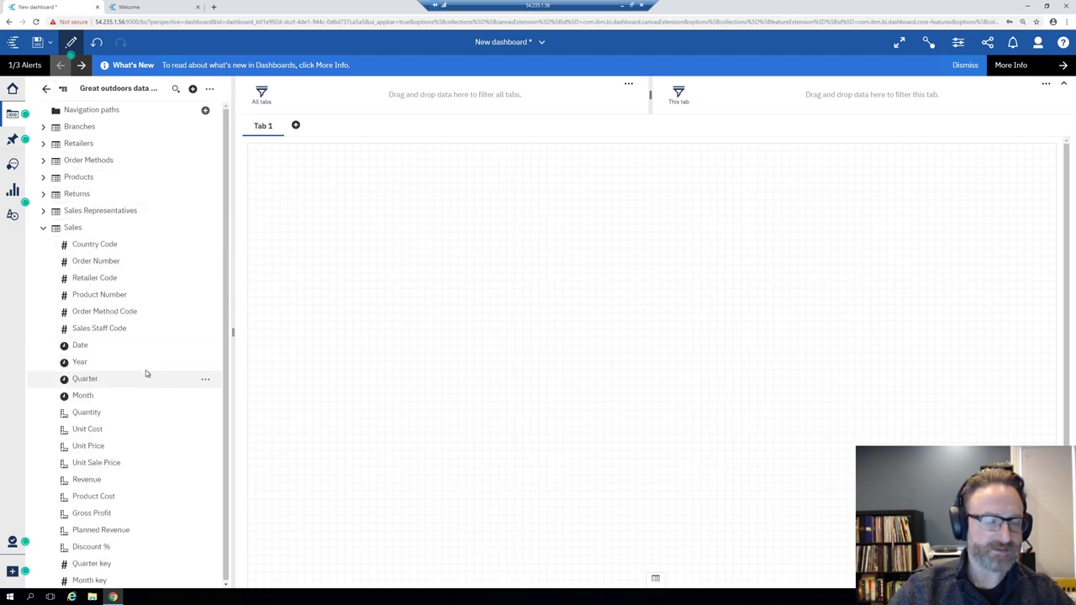
left_click(100, 360)
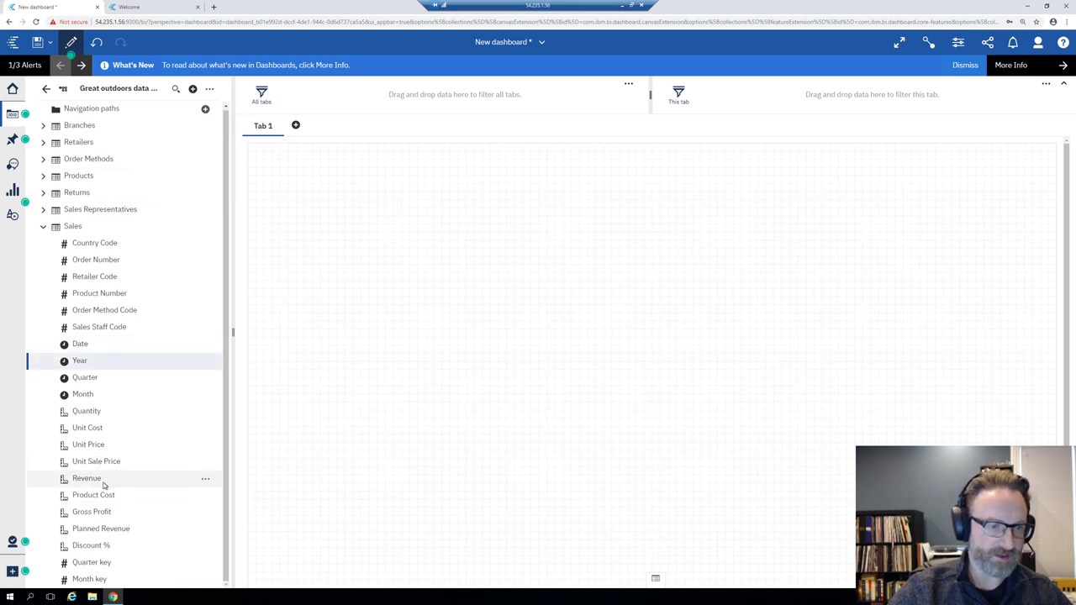
left_click(104, 481, "ctrl")
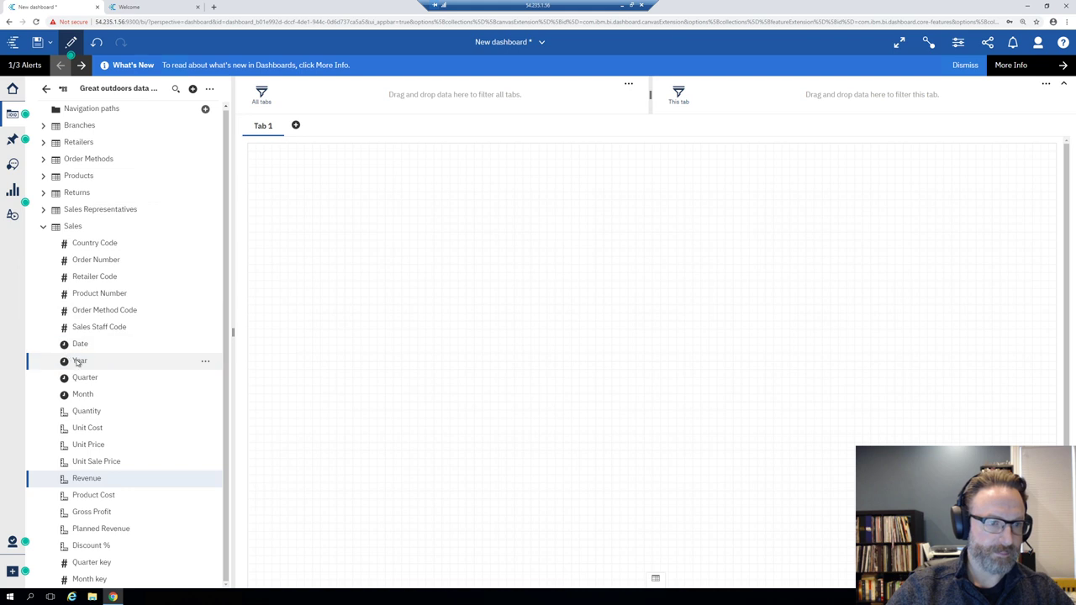
left_click_drag(77, 361, 461, 261)
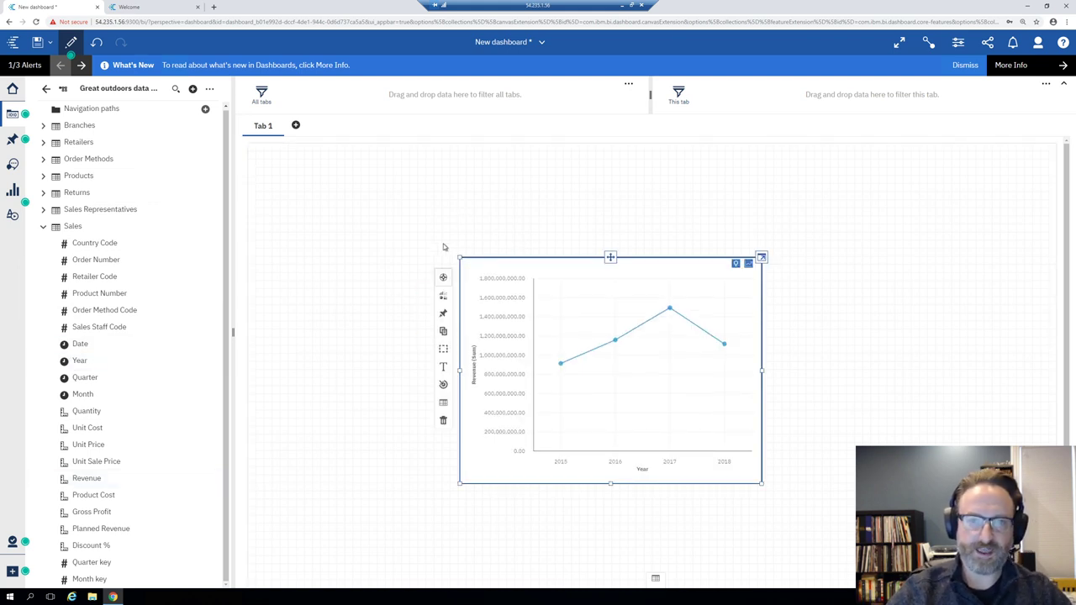
left_click_drag(459, 258, 249, 145)
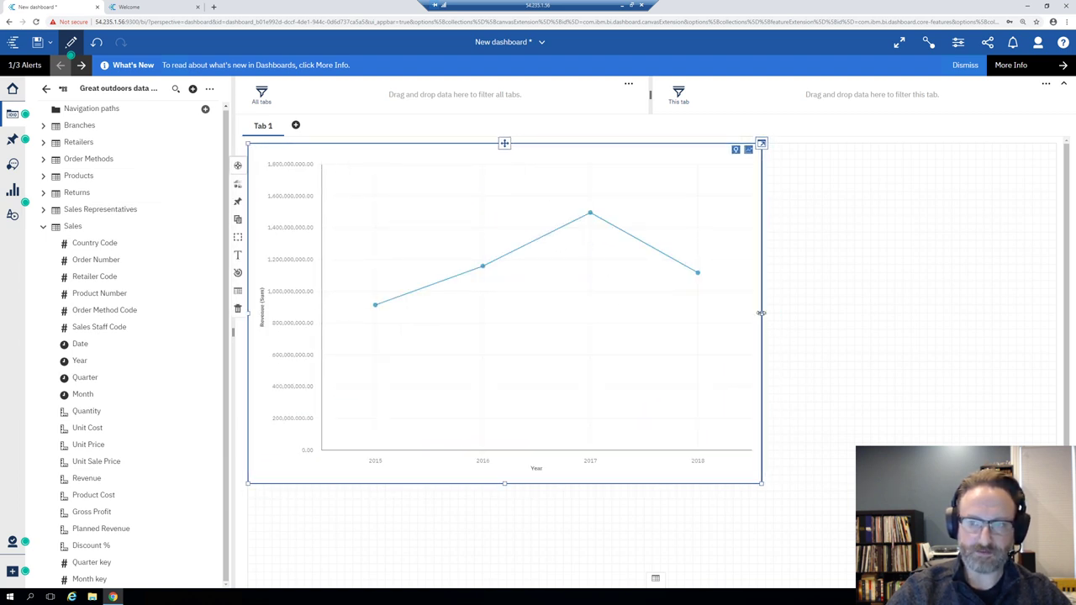
left_click_drag(761, 312, 1057, 312)
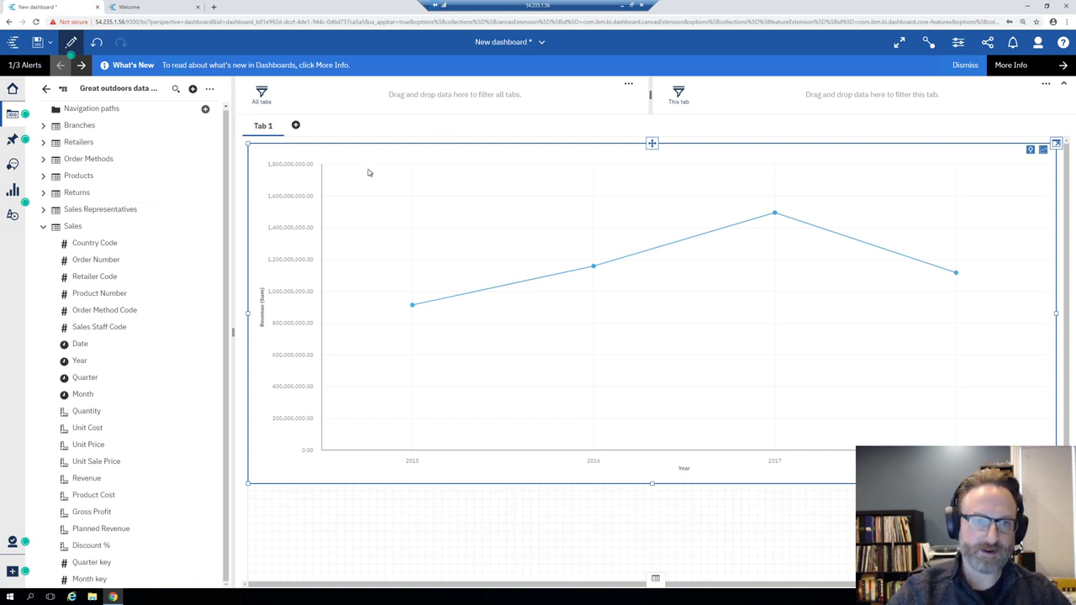
Step: Add Month below Year on the line chart's x-axis and return to the dashboard canvas
left_click(1057, 142)
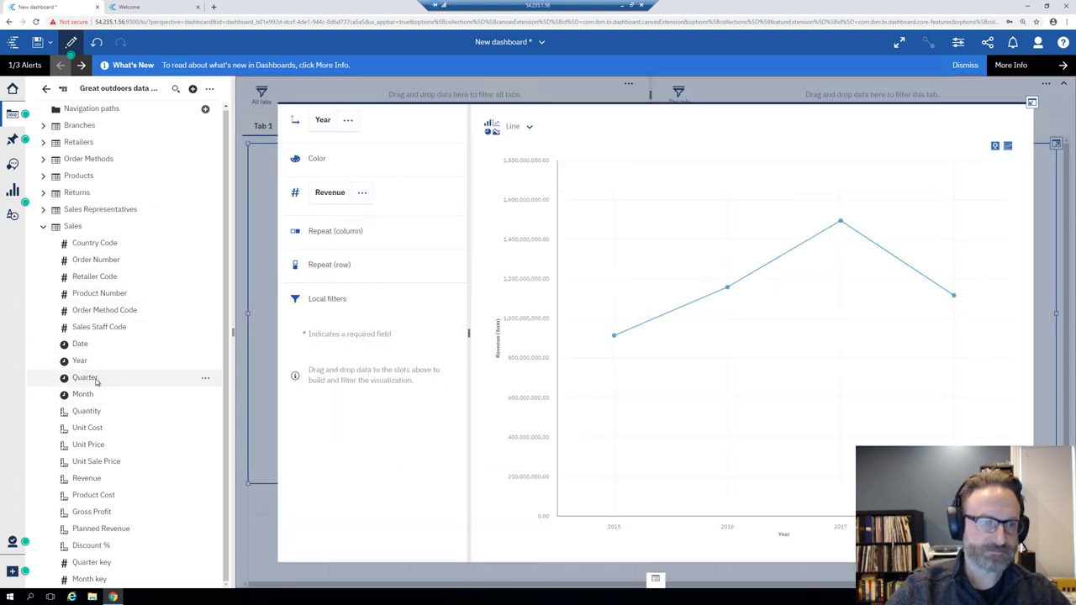
left_click_drag(82, 394, 334, 142)
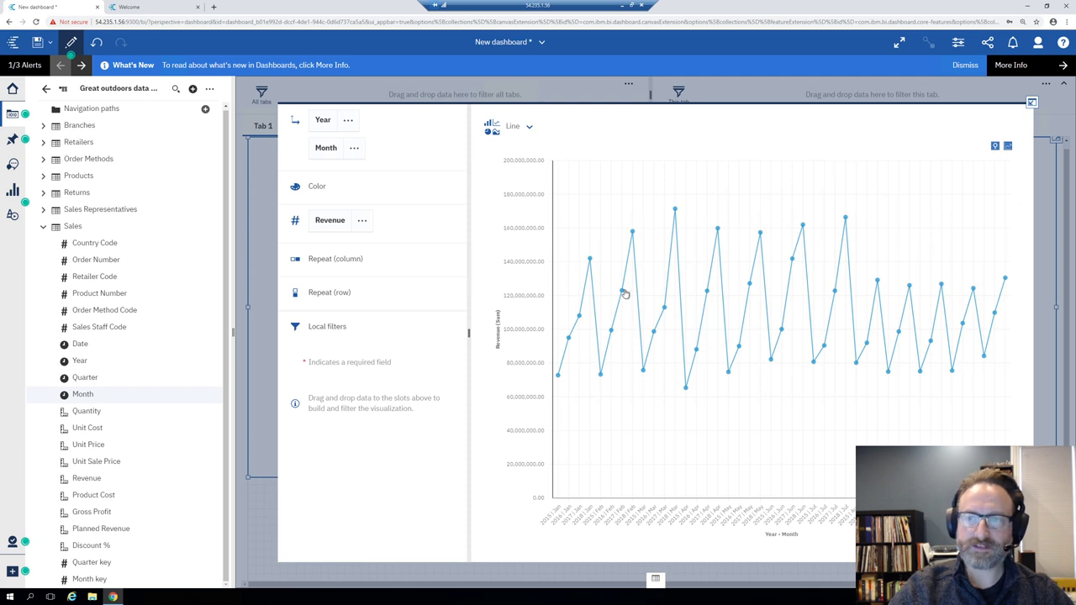
left_click(1033, 103)
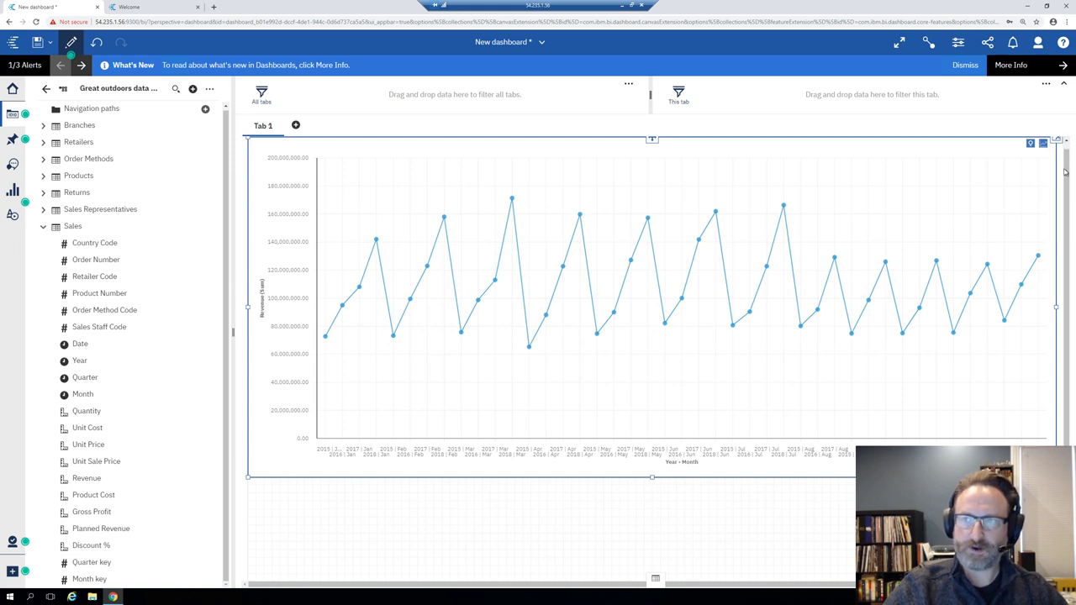
Step: Turn on forecasting for the revenue line chart with the default forecast options and close the forecast settings
scroll(1064, 168, "up", 1)
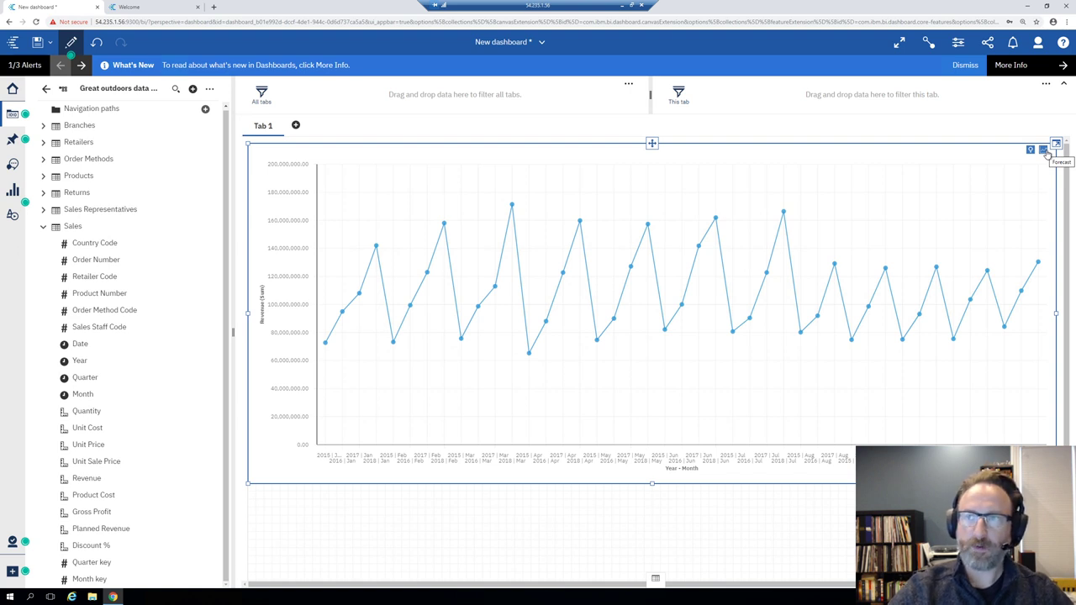
left_click(1044, 151)
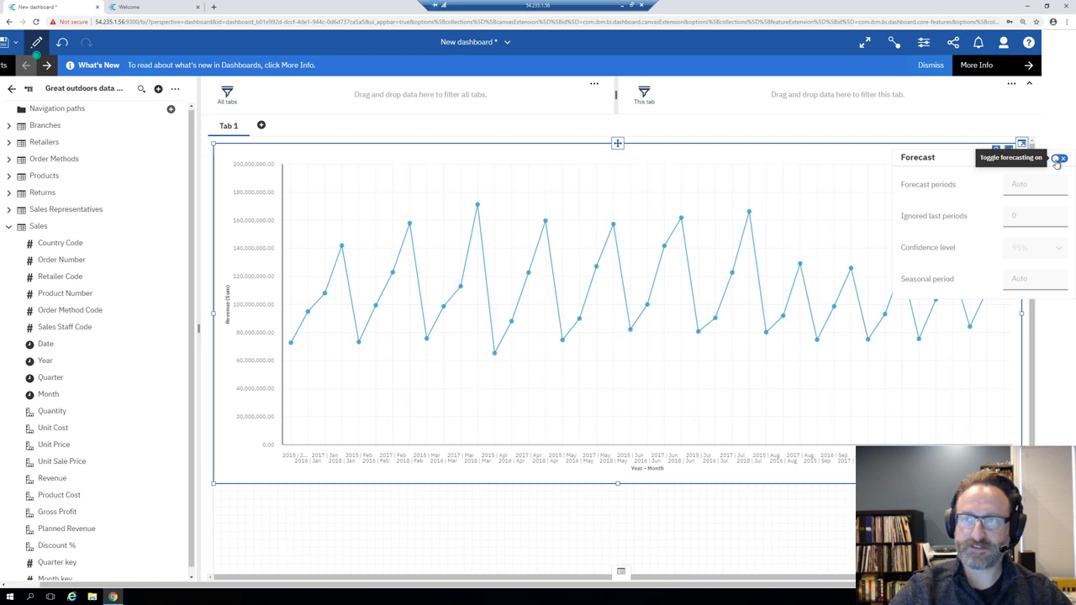
left_click(1056, 160)
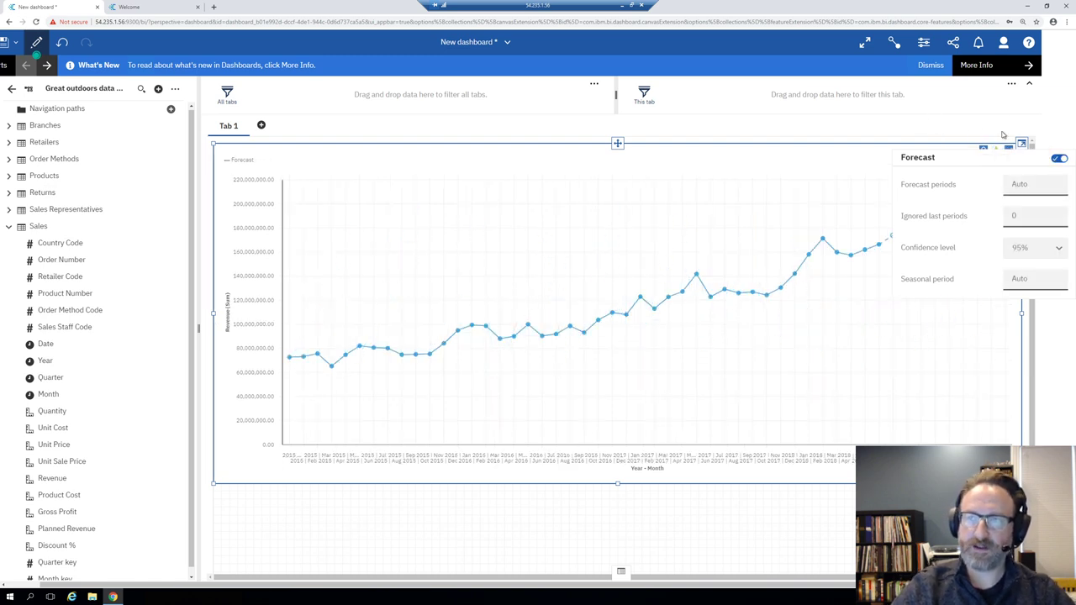
left_click(899, 124)
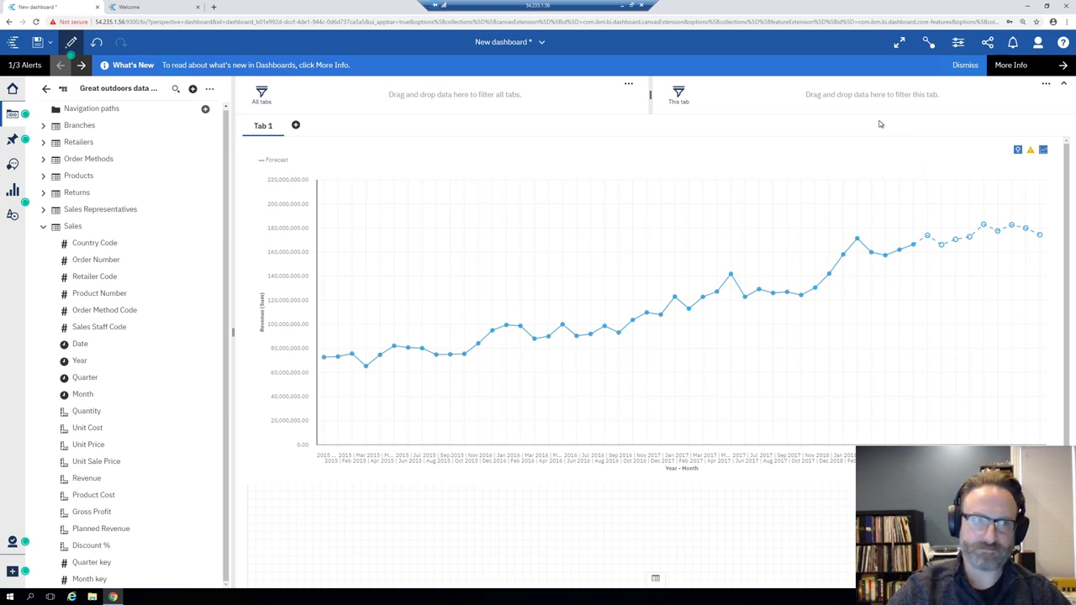
Step: Review the line chart's annotation warning and its forecast settings, including the forecast periods, without changing any option
left_click(1031, 152)
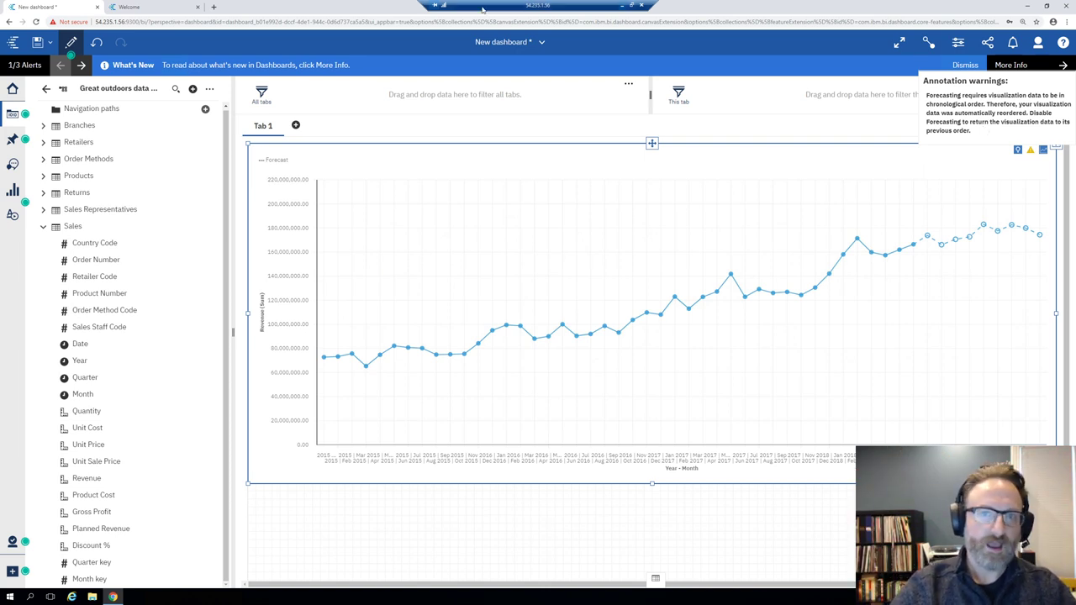
left_click(557, 128)
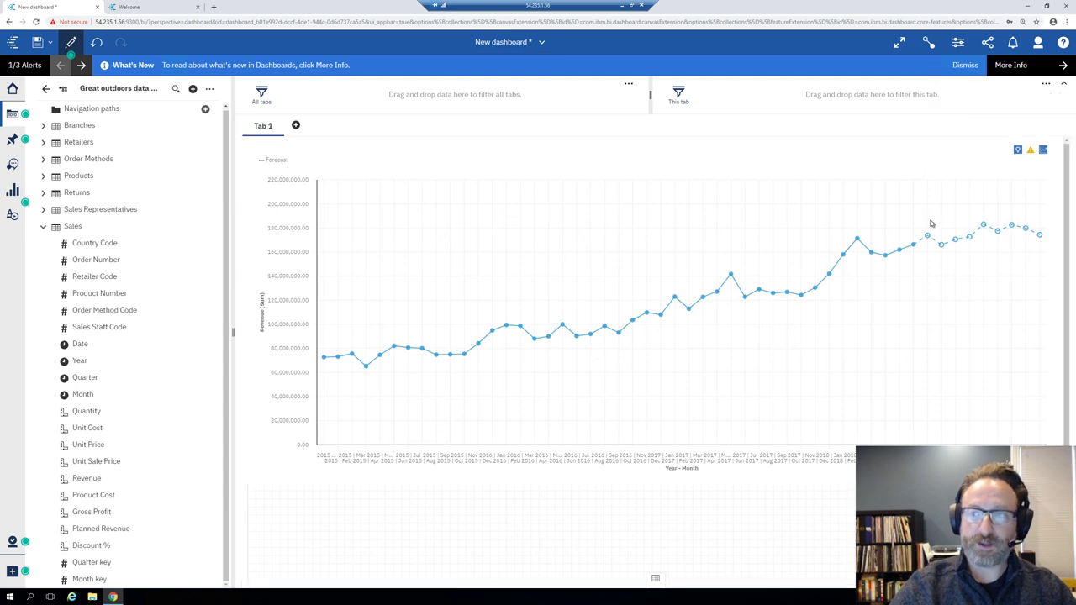
left_click(1042, 152)
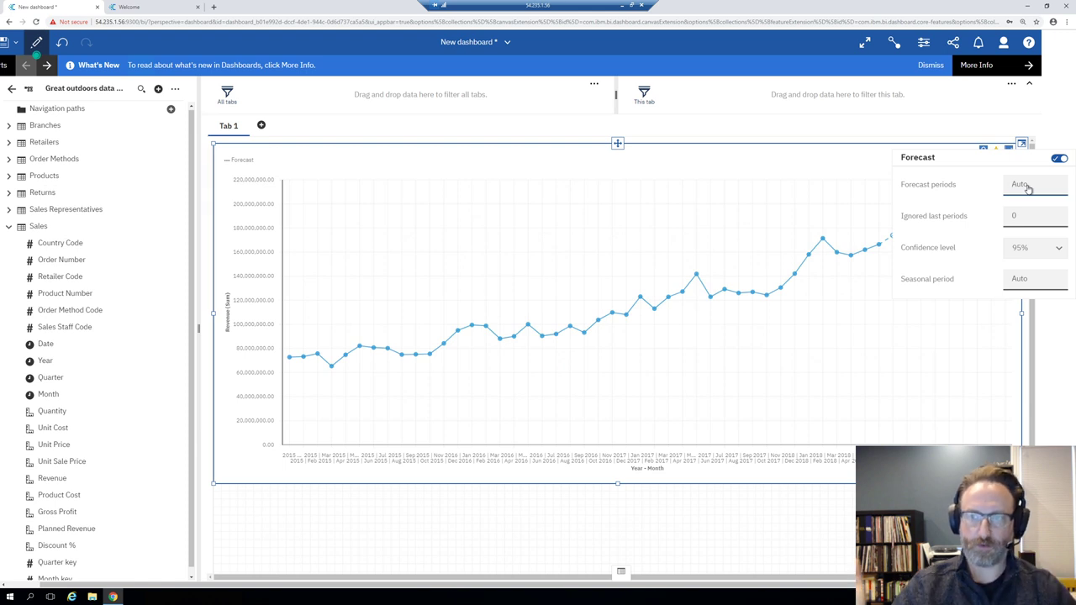
left_click(1027, 189)
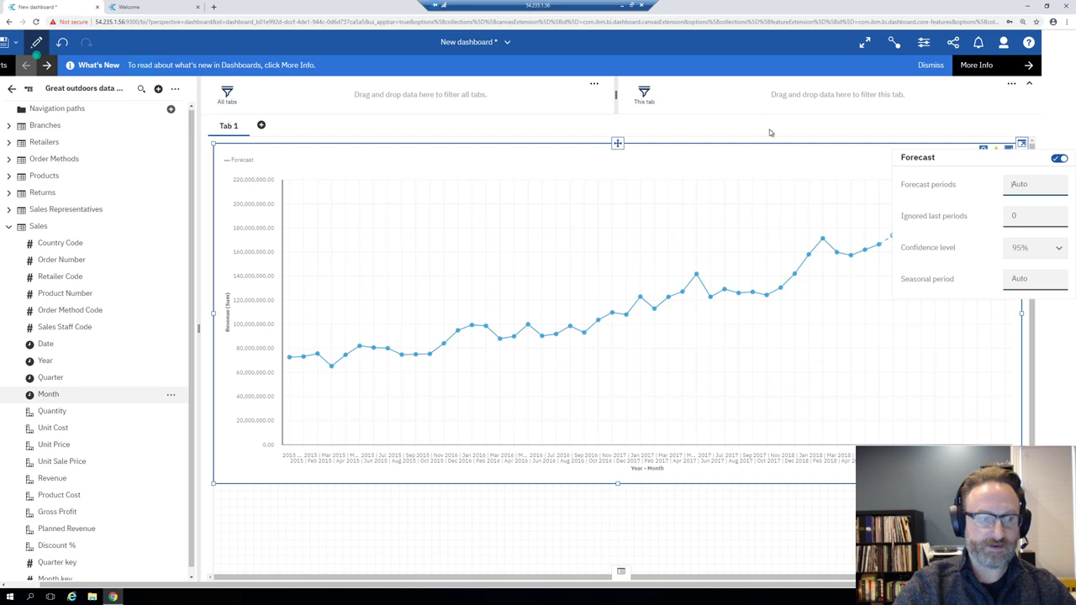
left_click(733, 132)
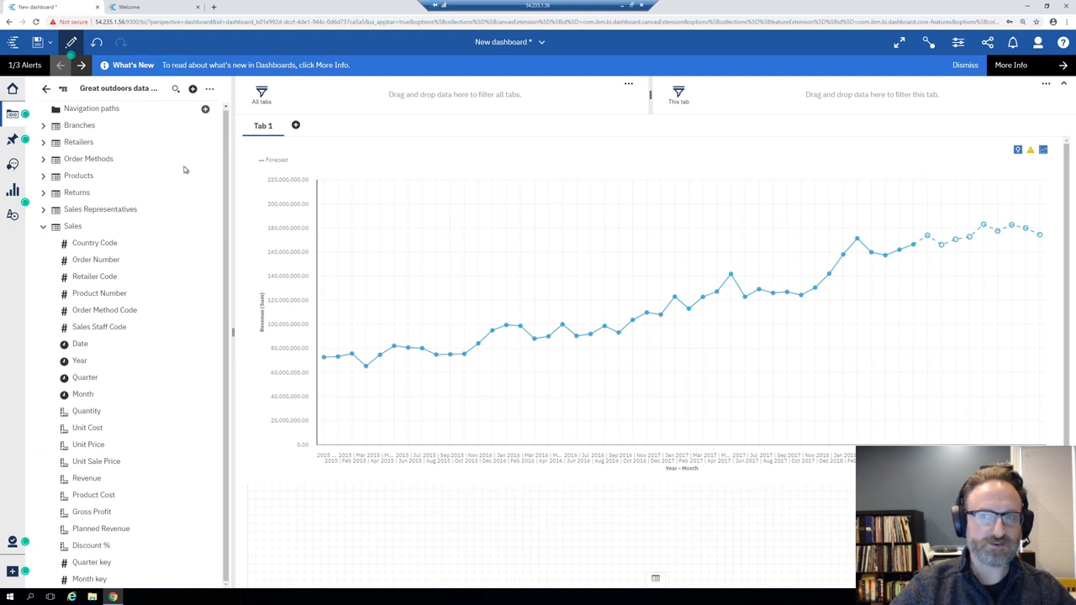
Step: Color the line chart by Retailer Type from the Retailers table and slightly enlarge the legend area above the plot
left_click(63, 144)
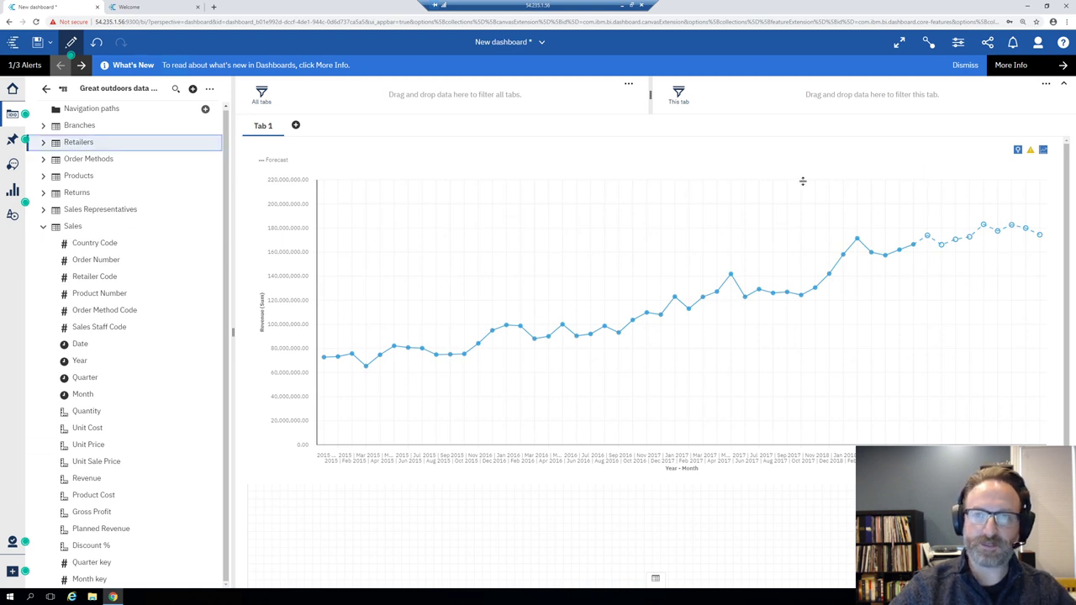
left_click(44, 145)
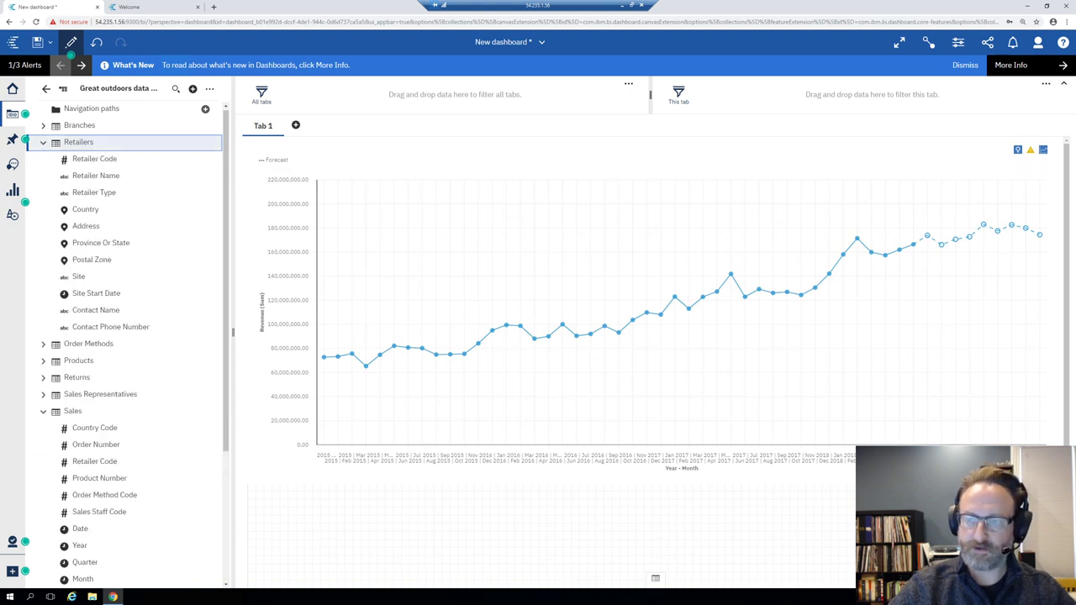
left_click(860, 163)
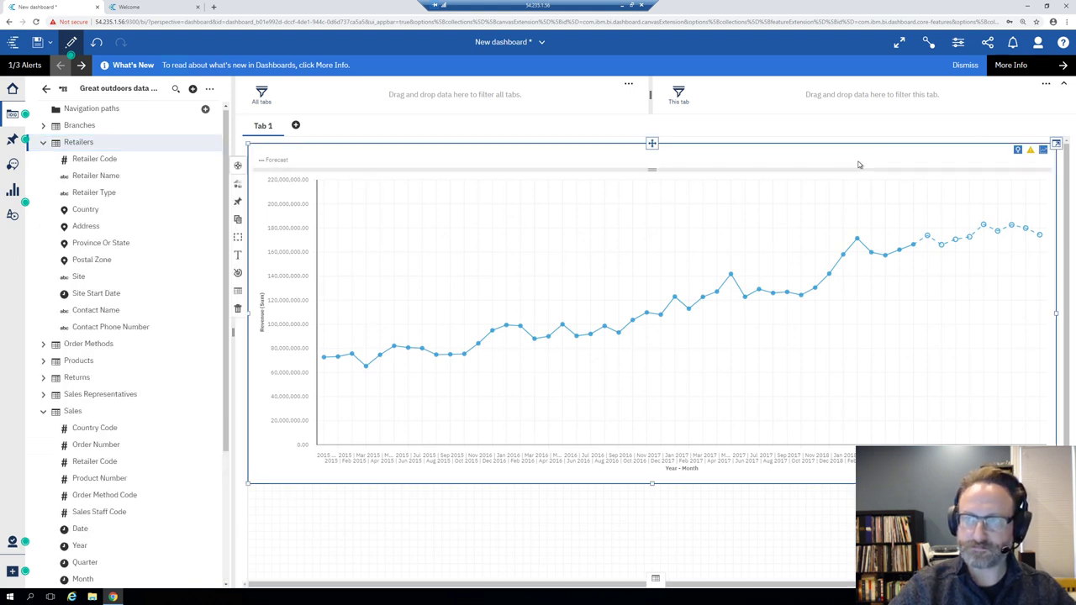
left_click(1047, 151)
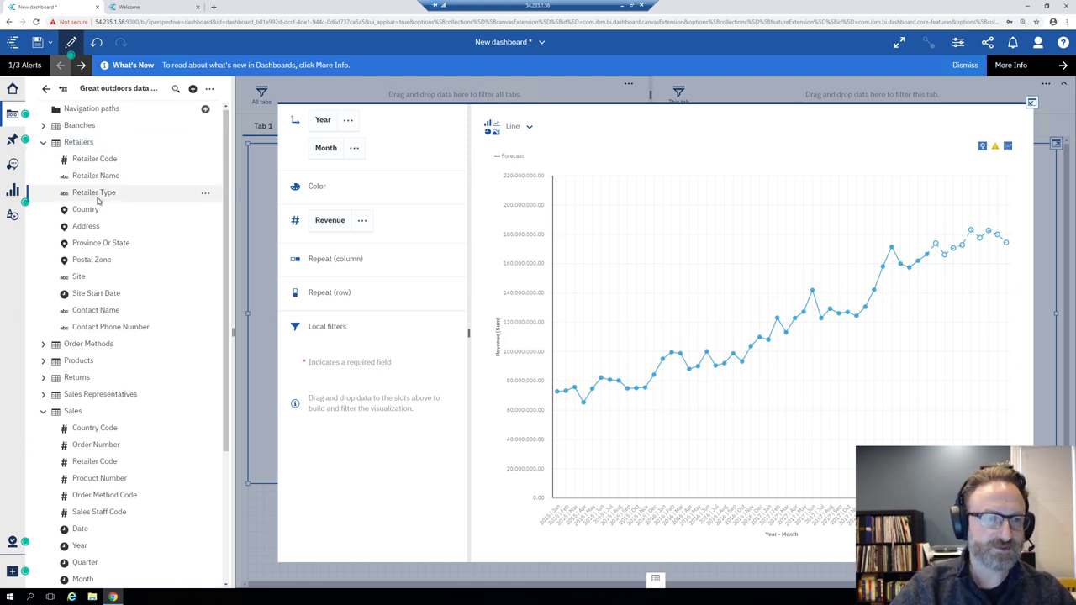
left_click_drag(99, 200, 335, 187)
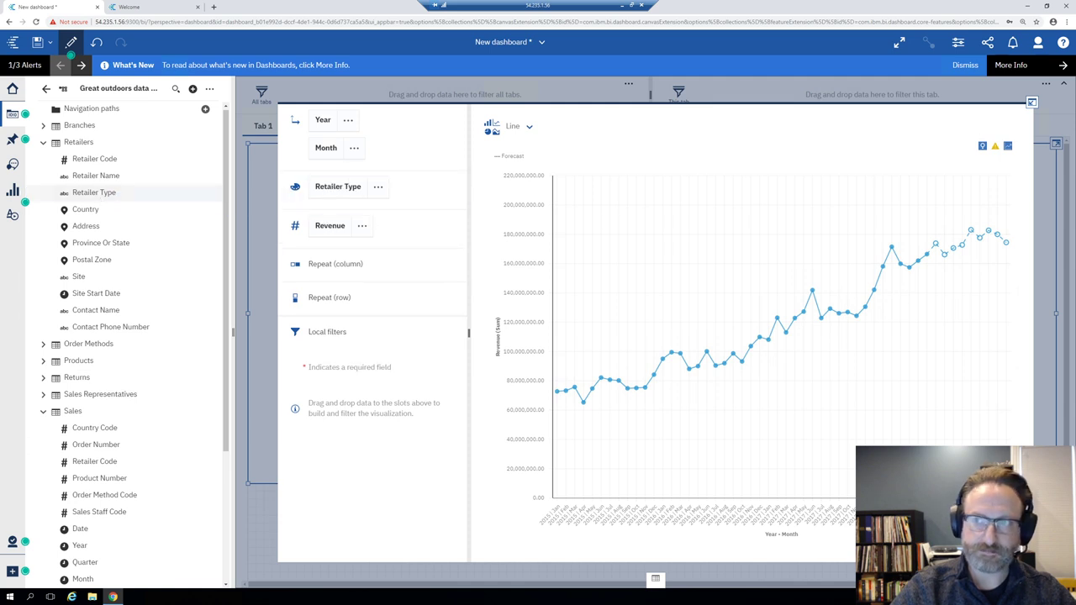
left_click(1032, 104)
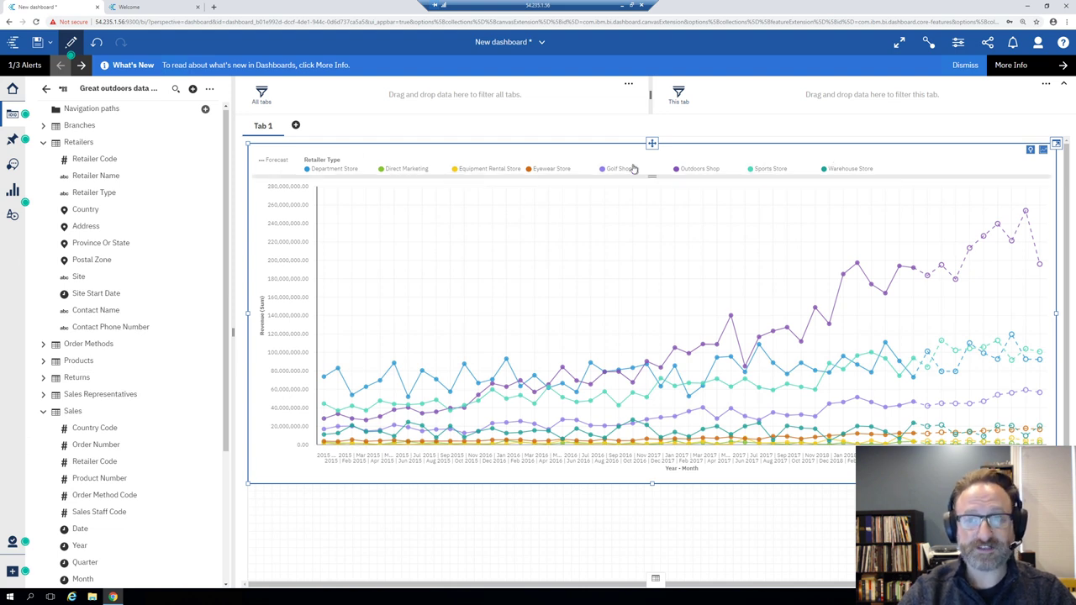
mouse_move(652, 176)
left_mouse_down()
mouse_move(650, 240)
mouse_move(660, 184)
mouse_move(655, 259)
mouse_move(656, 184)
left_mouse_up()
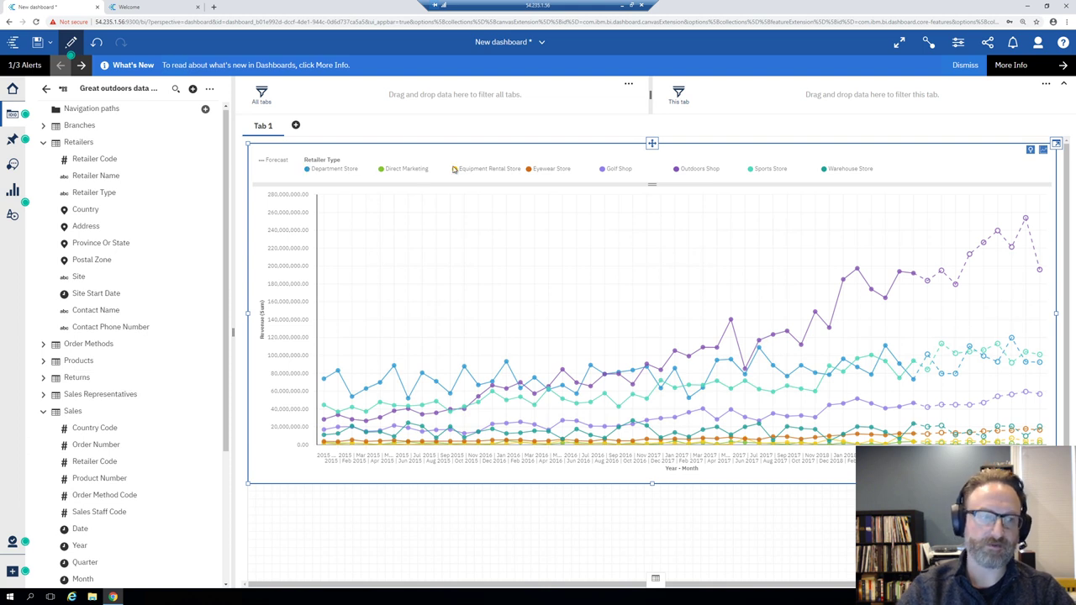
Step: Inspect the Retailer Type legend entries, the forecast points and the monthly data points on the revenue line chart
mouse_move(454, 170)
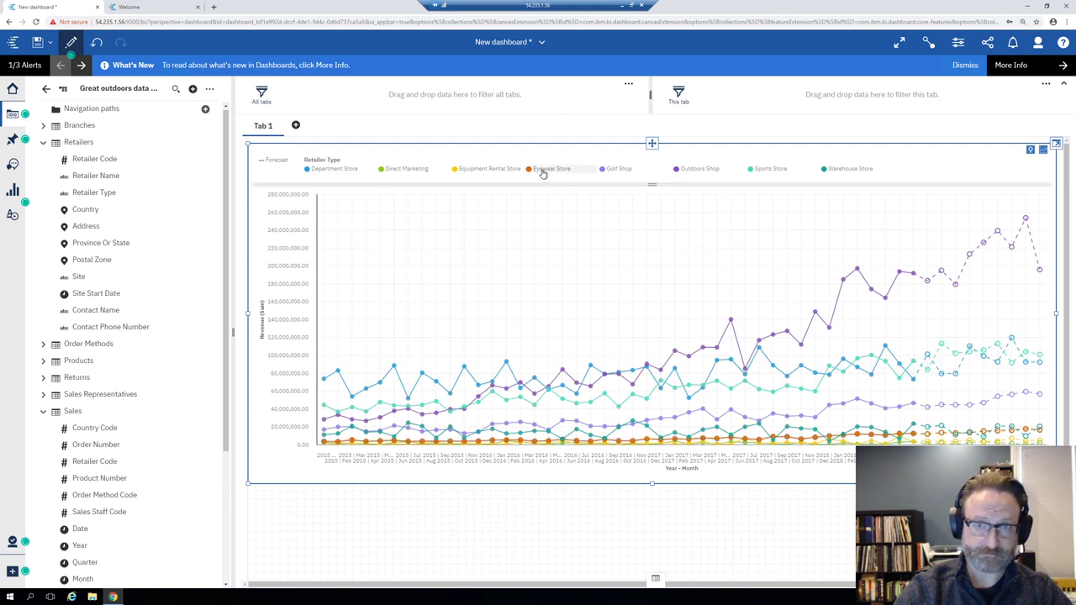
mouse_move(543, 172)
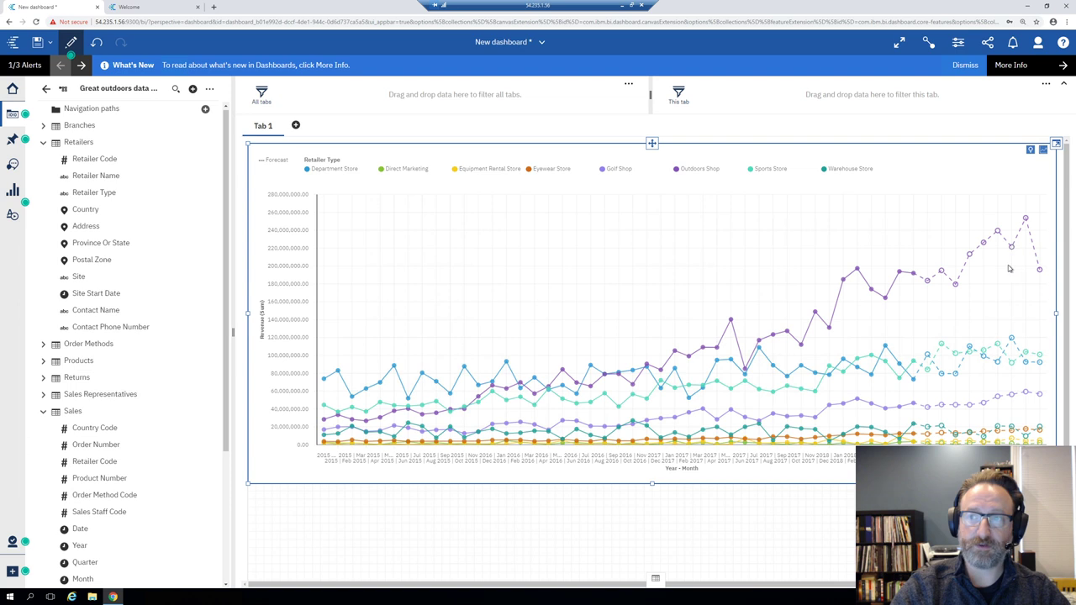
mouse_move(1011, 249)
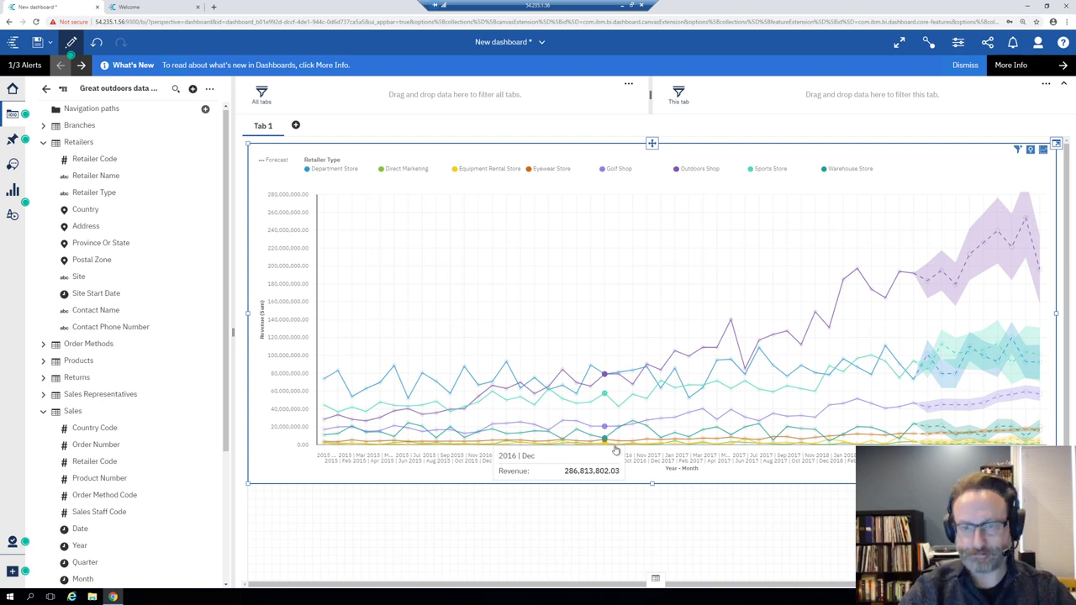
left_click(611, 490)
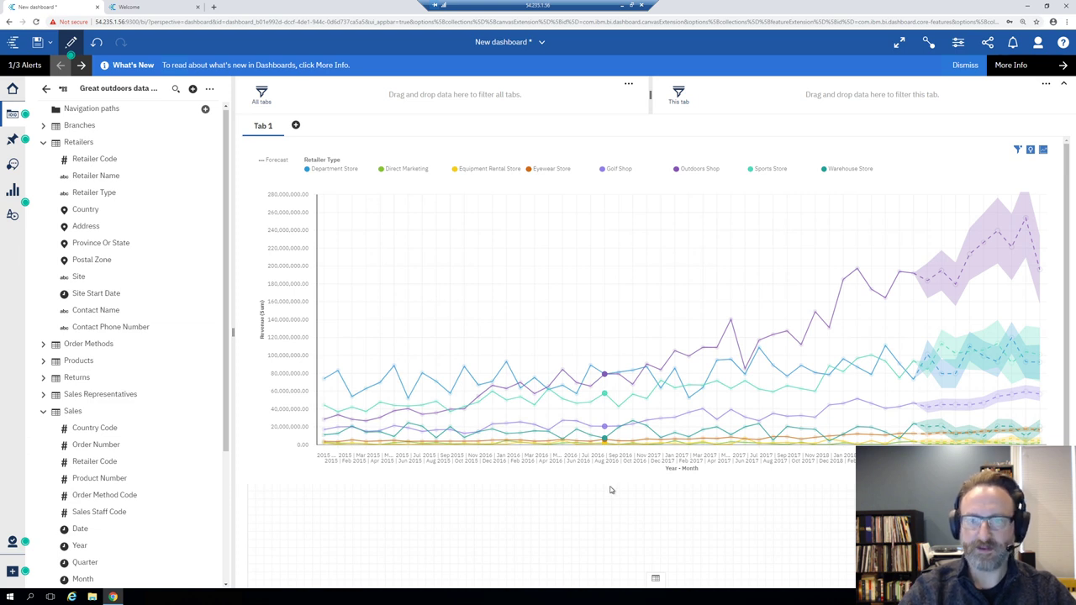
mouse_move(622, 388)
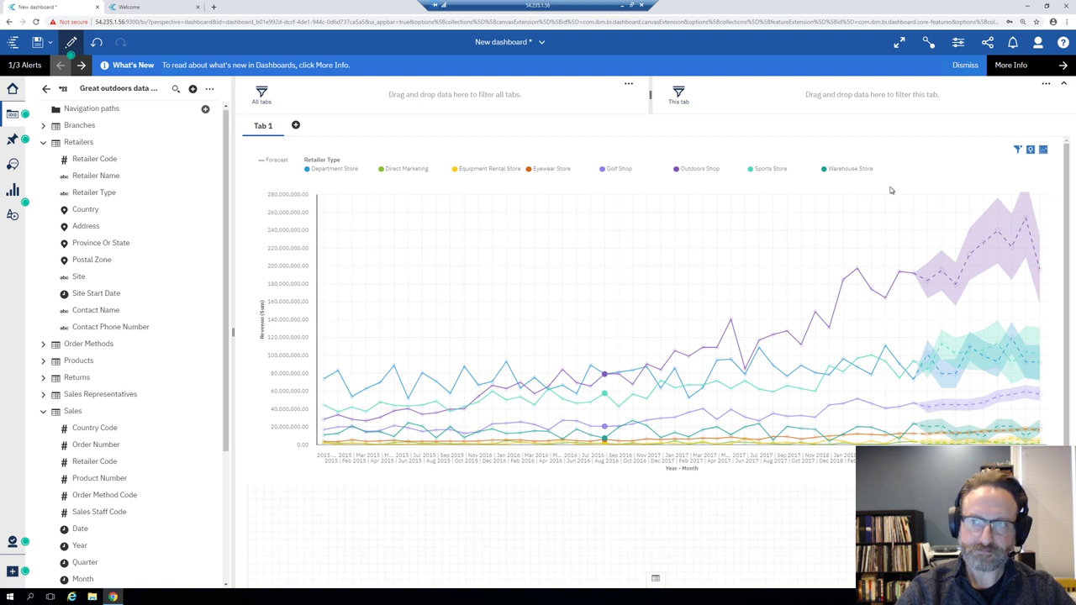
Step: Turn on the line chart's insights with Average and Meaningful differences, and turn them off again after viewing them
left_click(1030, 150)
left_click(1019, 157)
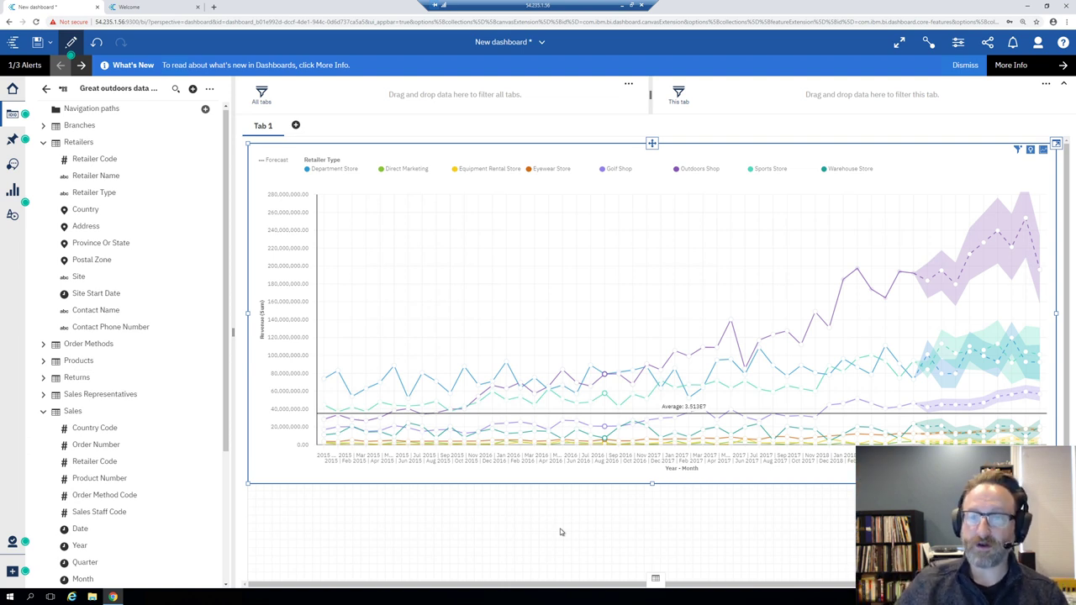
left_click(1030, 151)
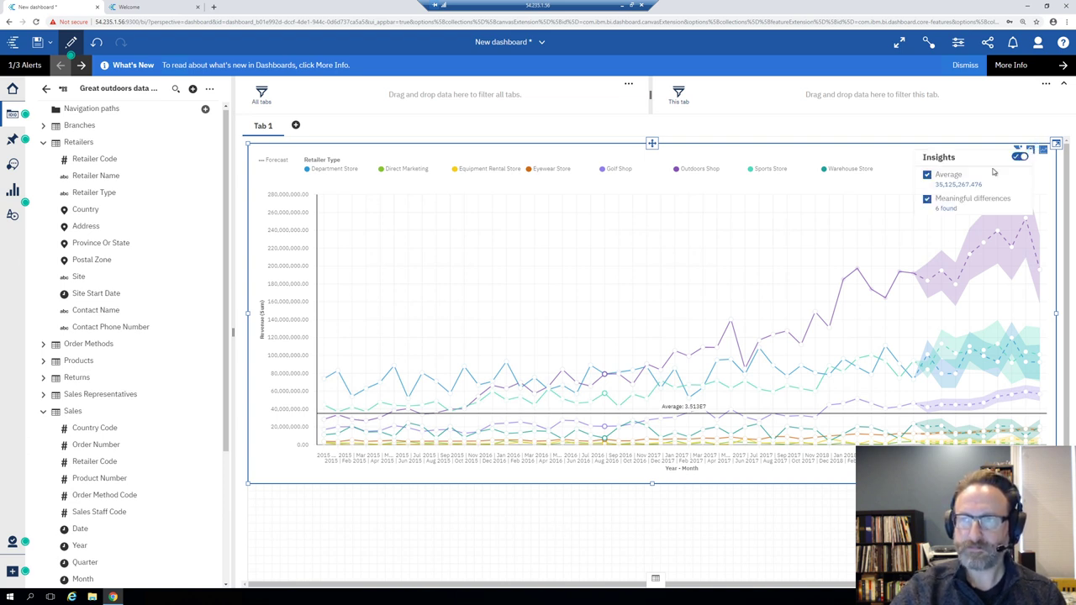
left_click(1019, 157)
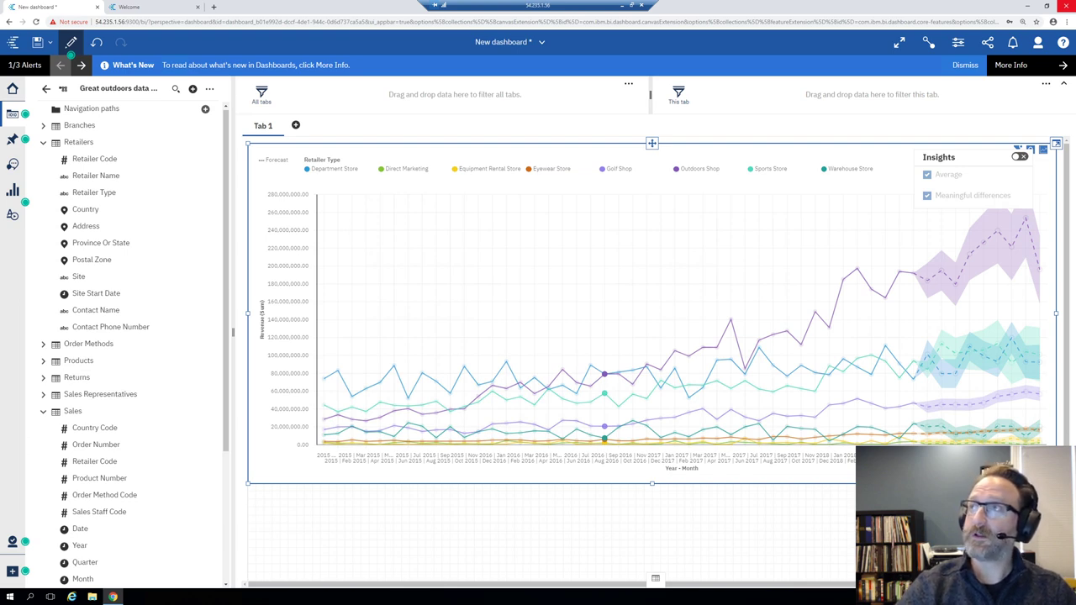
Step: Switch to the IBM Knowledge Center browser window, close the operator article page and collapse the Dashboards topic in the contents
key("alt+Tab")
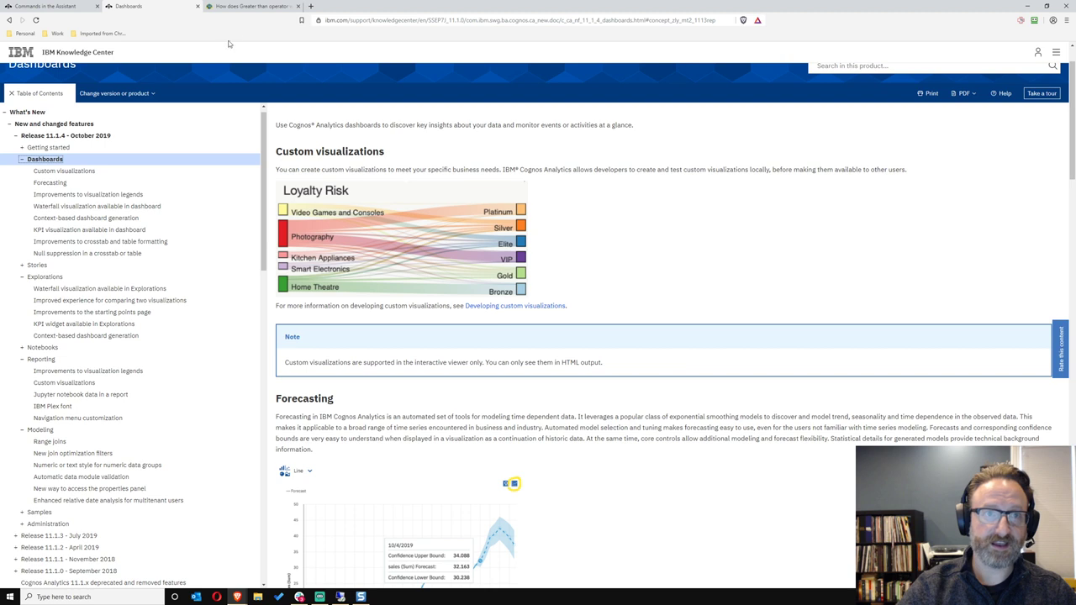
left_click(298, 7)
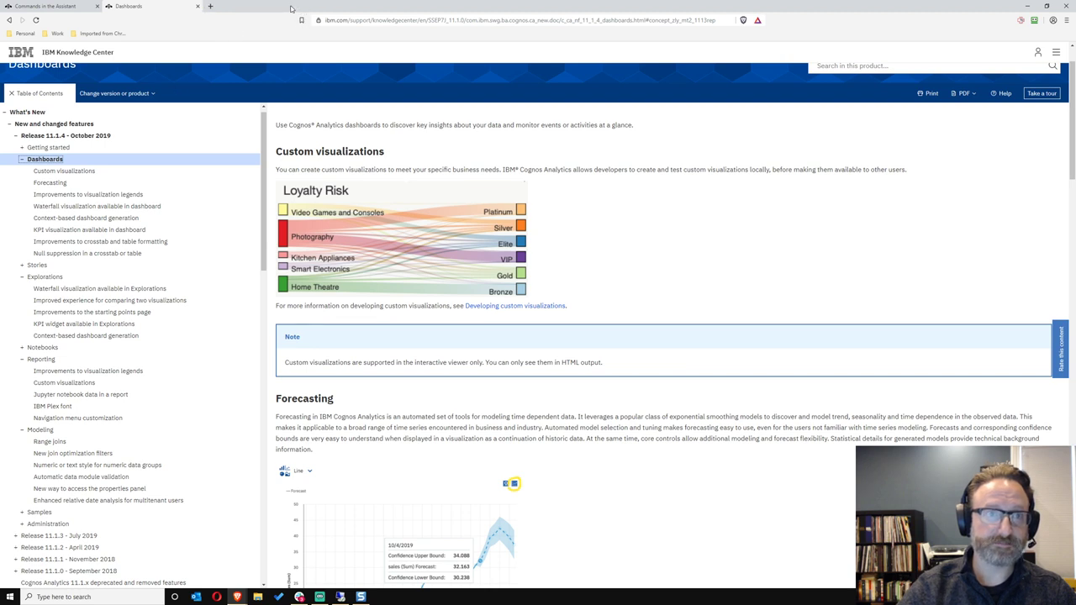
left_click(23, 162)
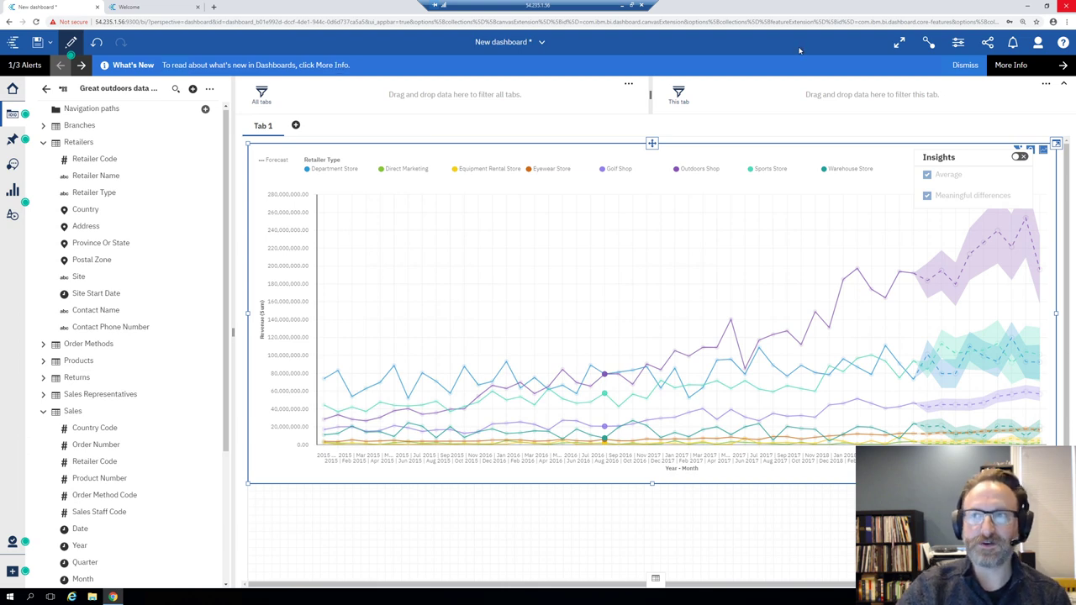
Step: Open the What's New alert's further information and review the forecasting, legend and waterfall sections before returning to the dashboard
left_click(1004, 71)
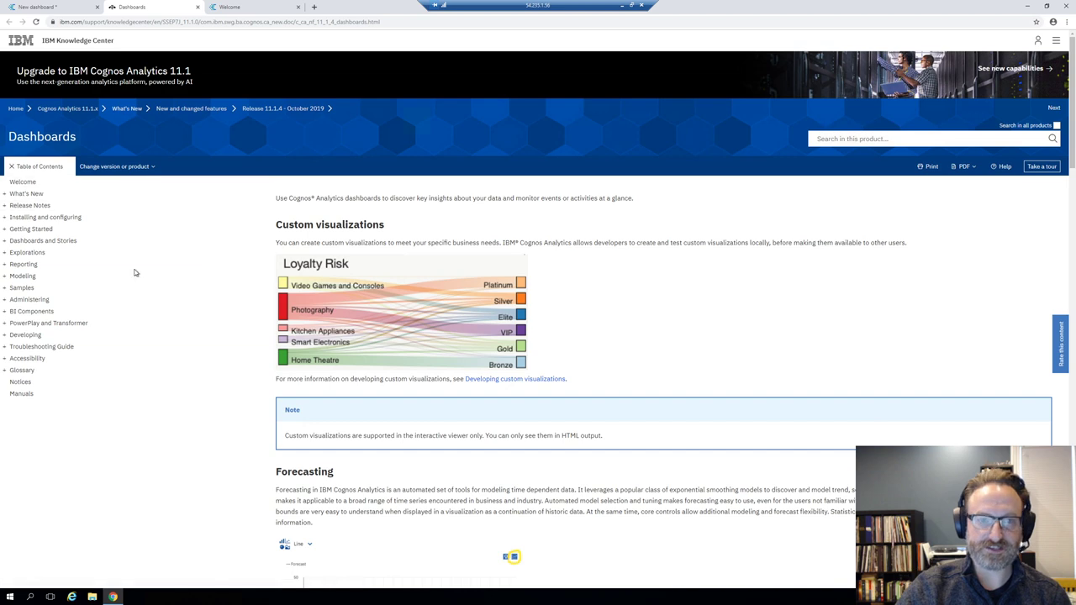
scroll(415, 322, "down", 5)
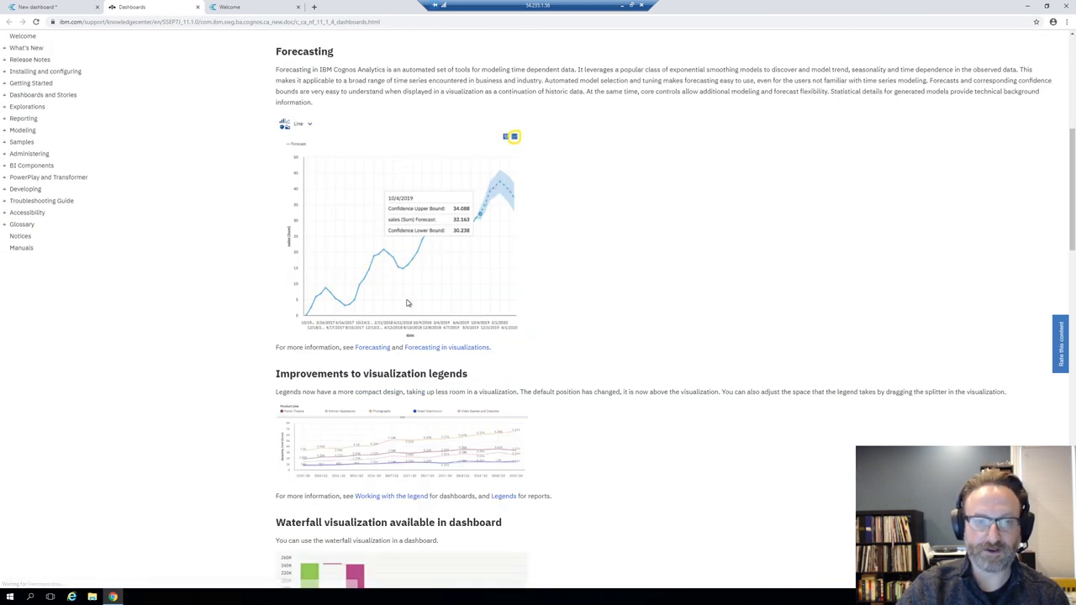
scroll(408, 302, "down", 2)
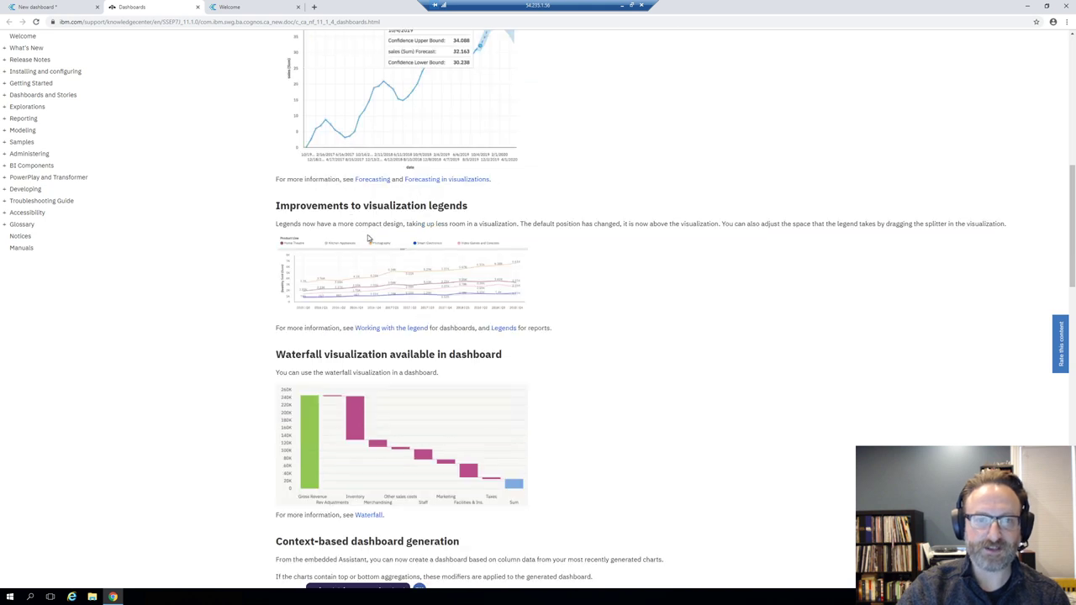
scroll(374, 245, "down", 4)
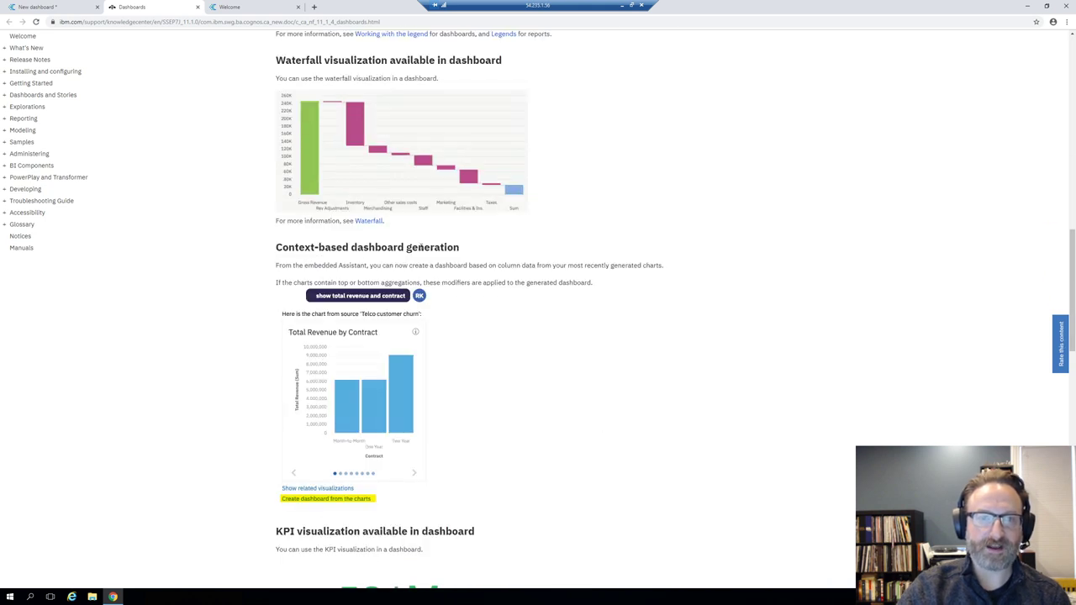
scroll(435, 276, "up", 6)
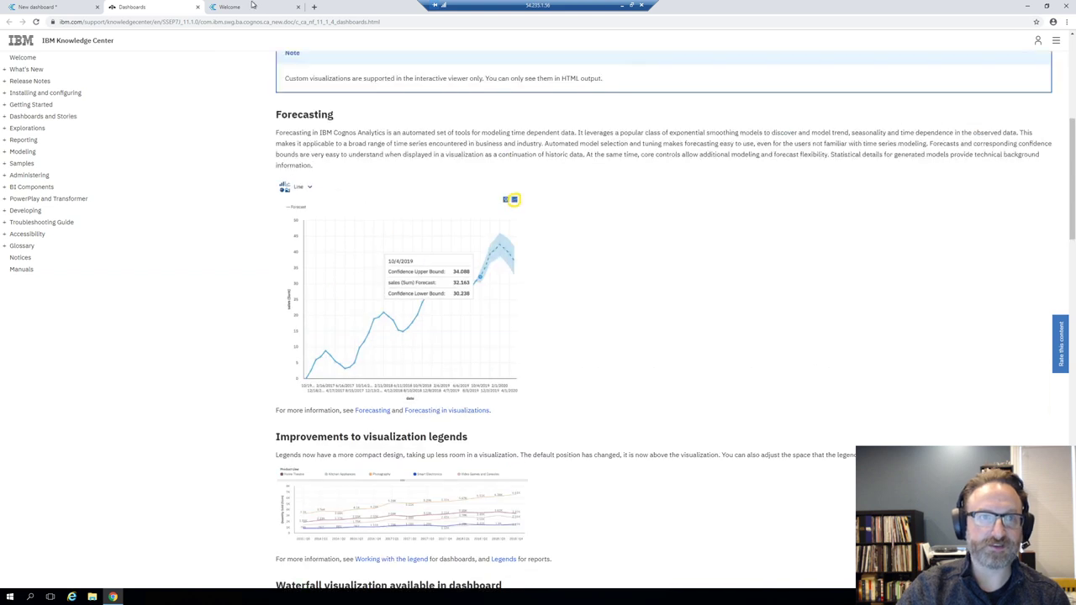
left_click(57, 6)
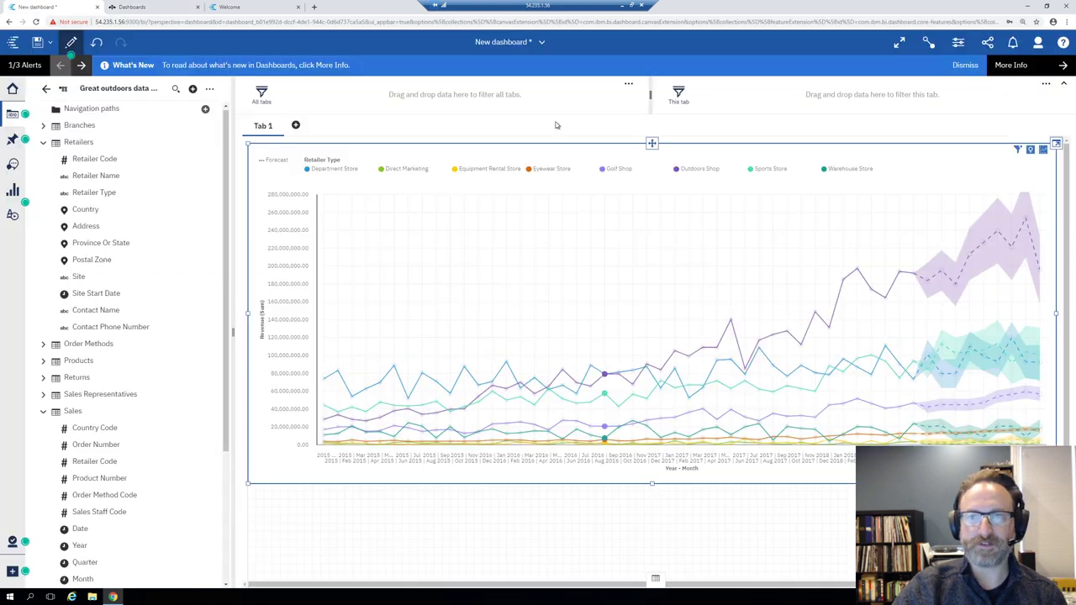
Step: Delete the revenue line chart from the dashboard and collapse the Retailers table in the data source
left_click(650, 143)
key("Delete")
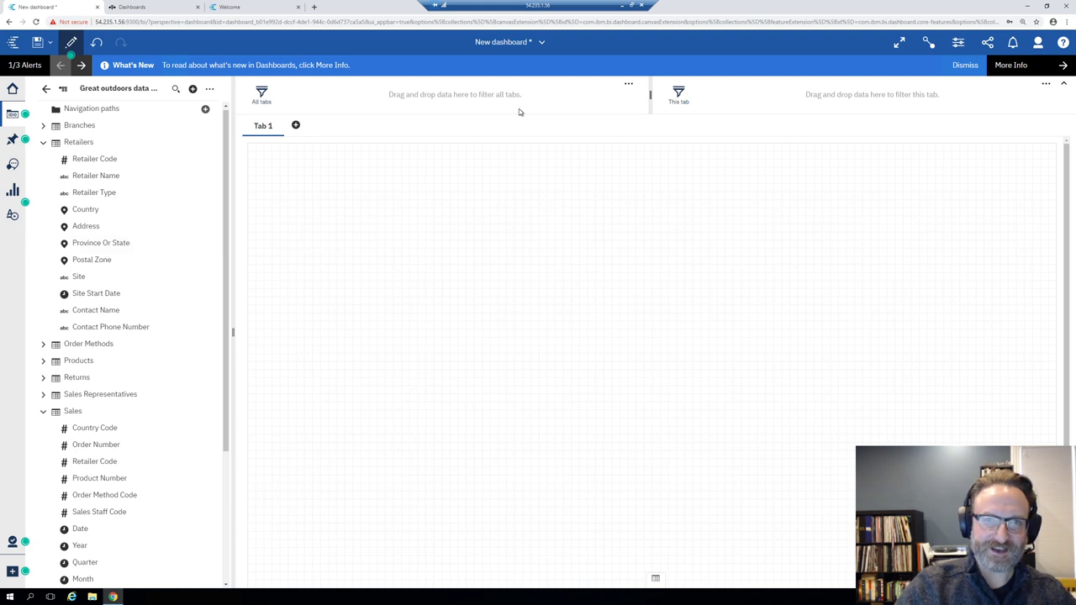
left_click(43, 142)
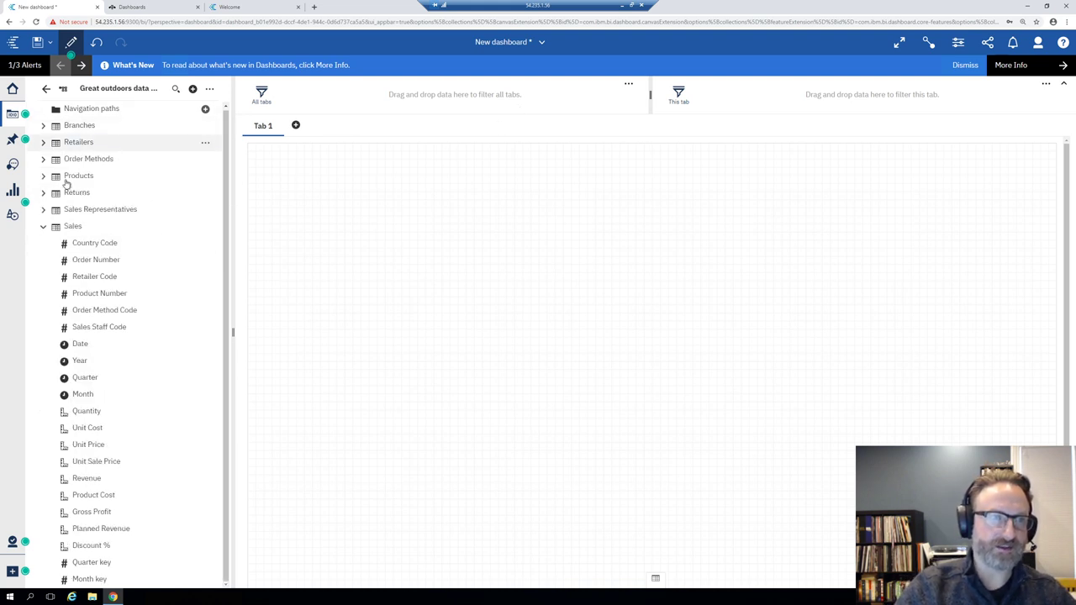
Step: Add a Crosstab visualization to the empty canvas and assign Retailer Type from the Retailers table to its rows
left_click(12, 191)
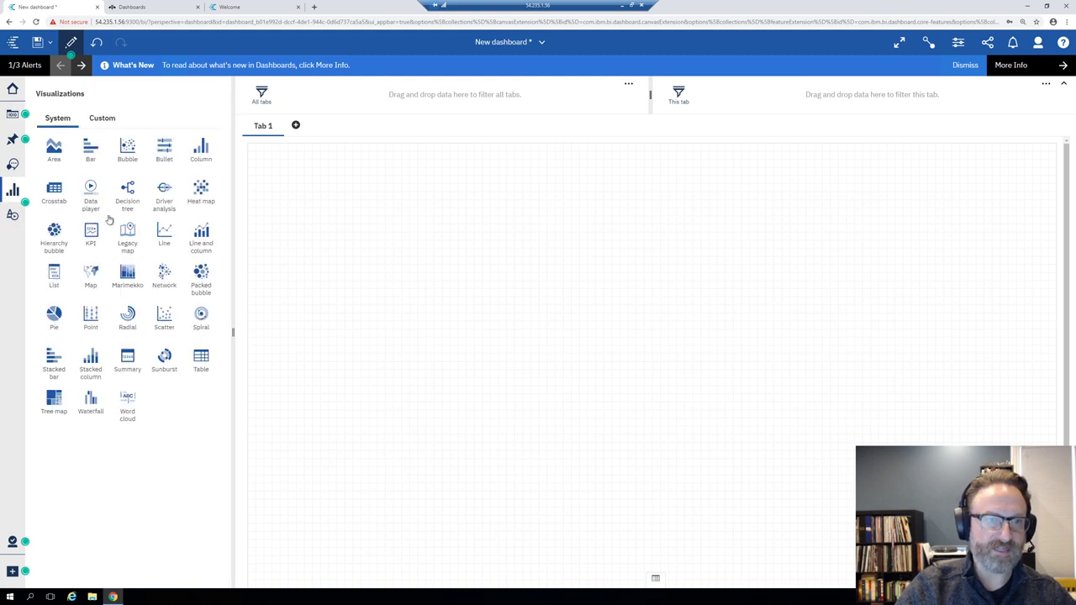
left_click_drag(56, 189, 522, 219)
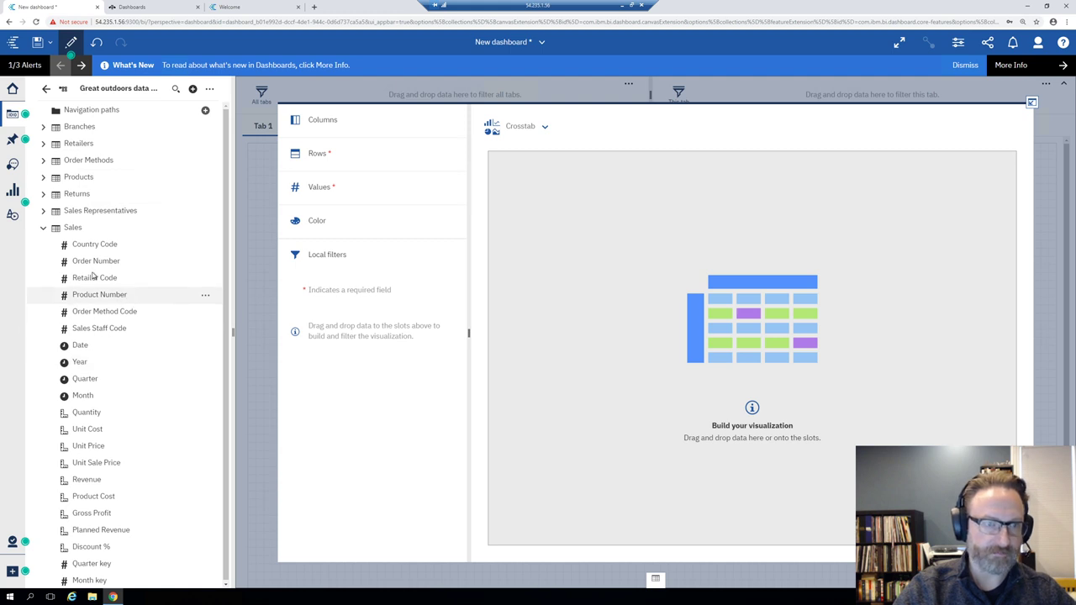
left_click(47, 144)
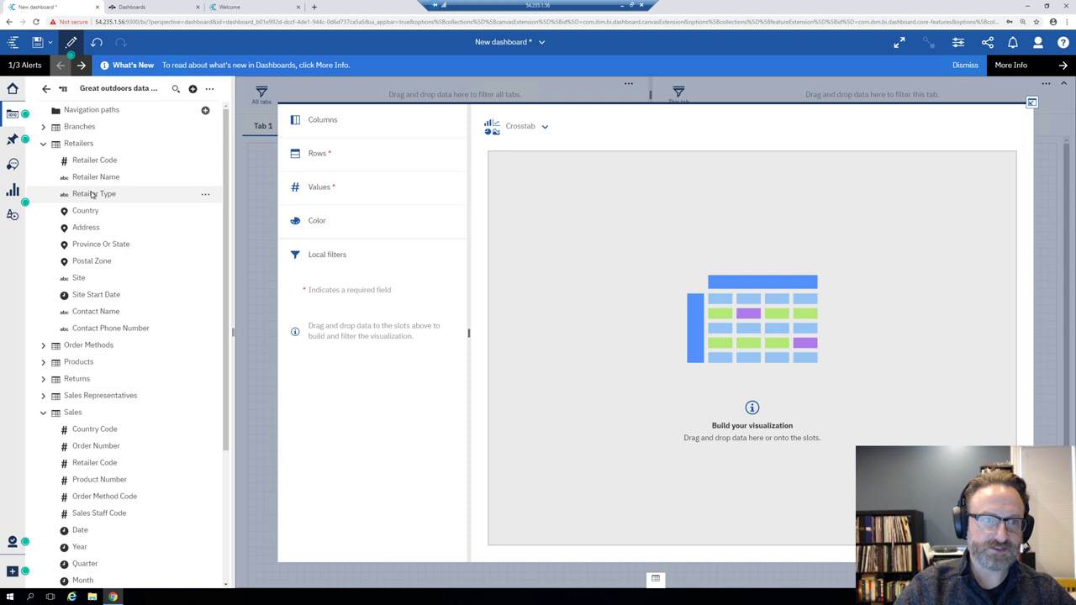
left_click_drag(93, 194, 370, 166)
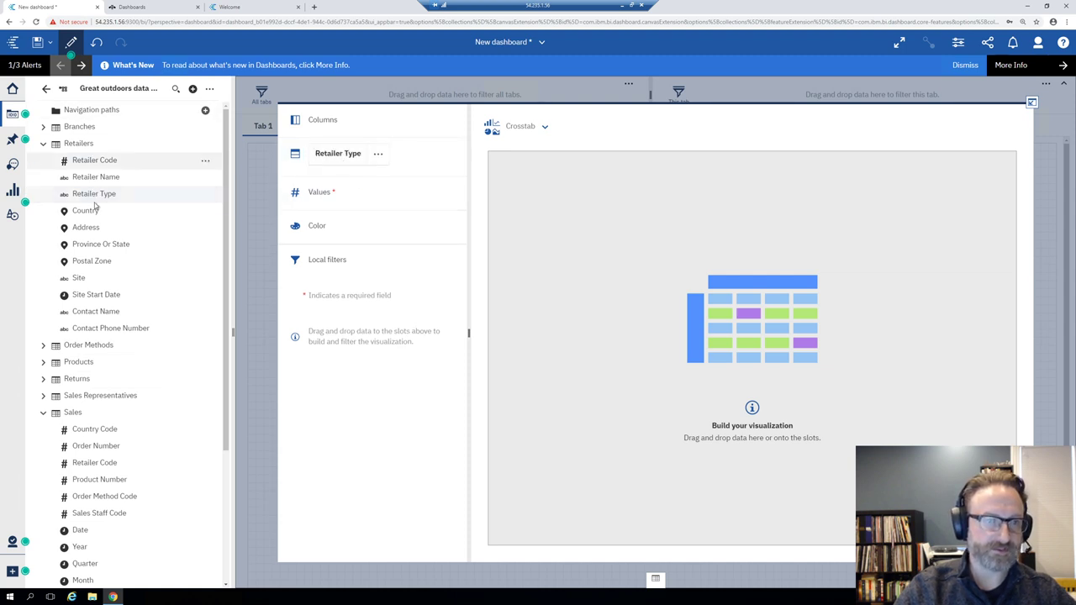
Step: Assign Revenue from the Sales table to the crosstab's values, then widen the Revenue column and heighten the Department Store row
scroll(118, 504, "down", 2)
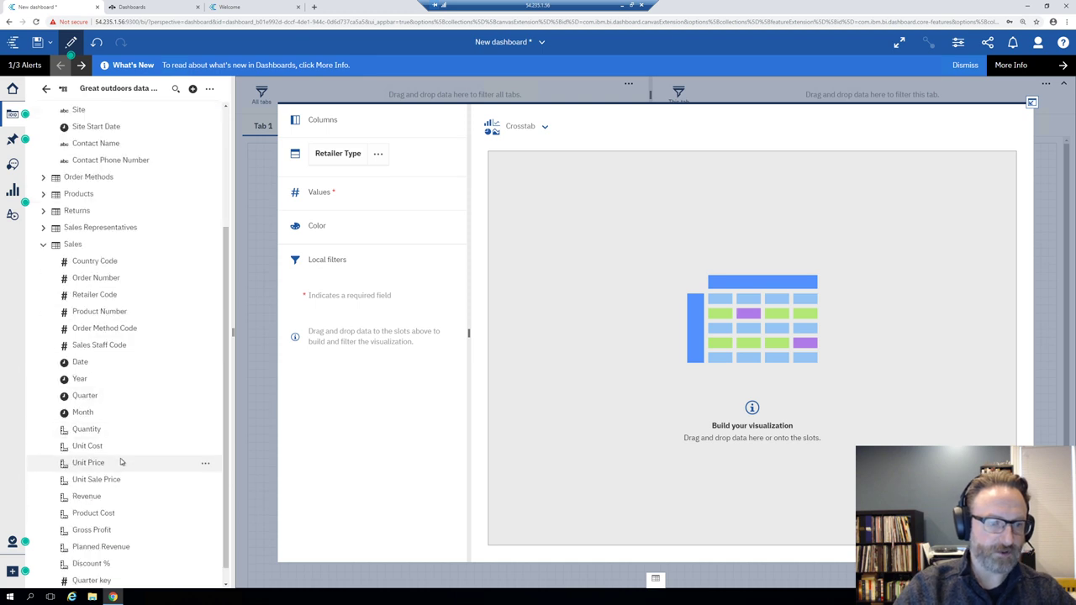
left_click_drag(105, 497, 367, 183)
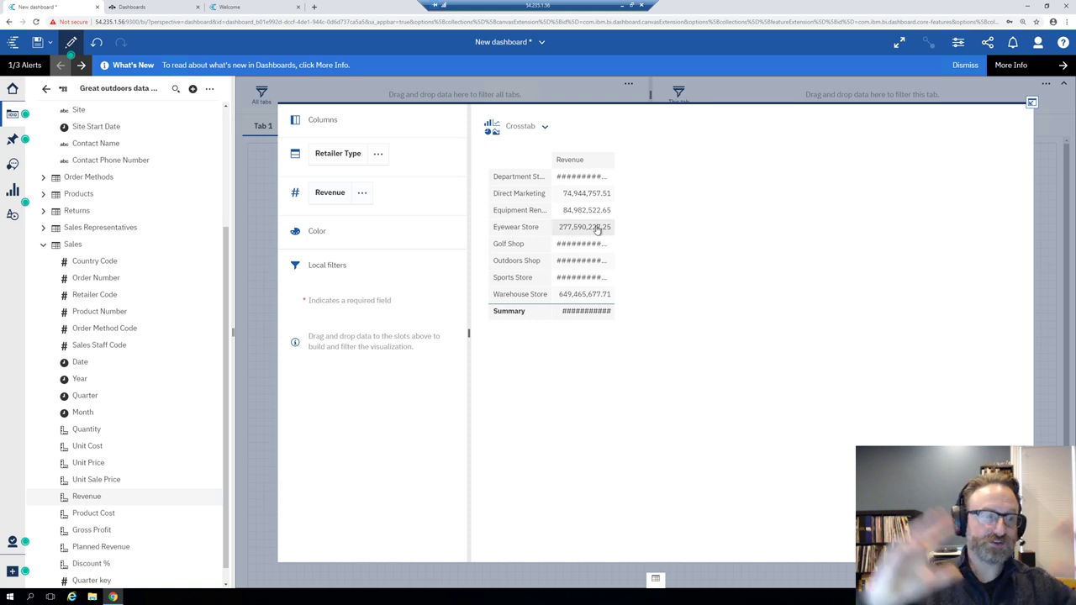
mouse_move(597, 230)
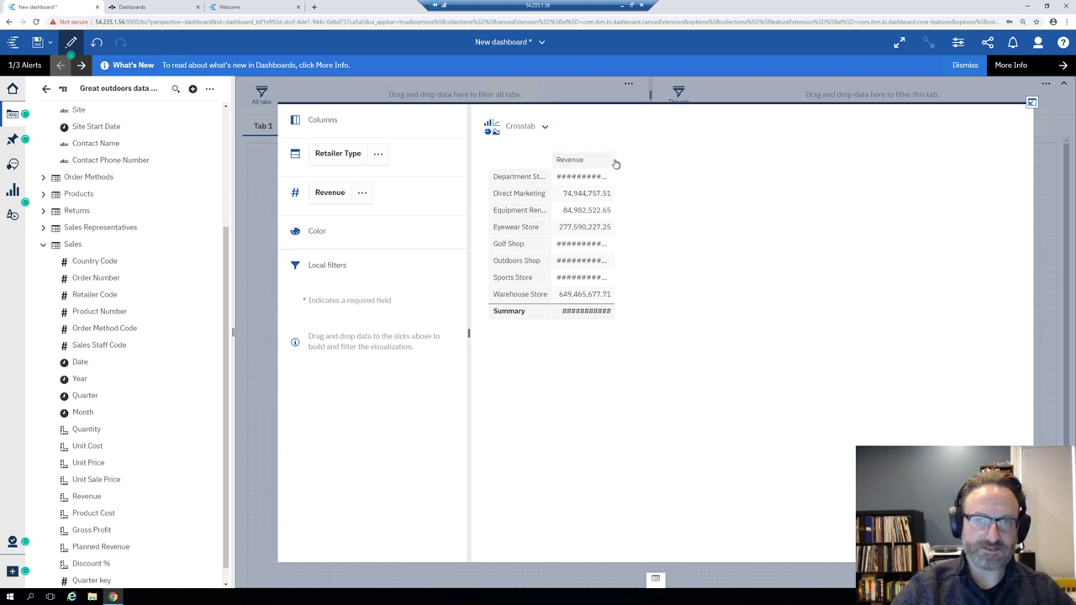
left_click_drag(617, 159, 641, 164)
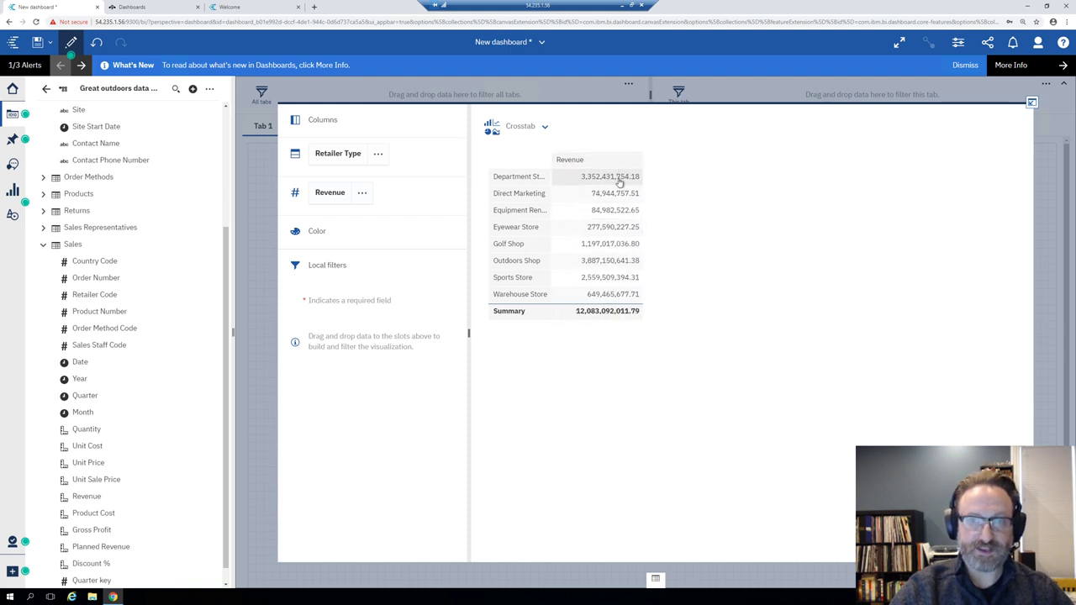
mouse_move(538, 189)
left_mouse_down()
mouse_move(532, 175)
mouse_move(535, 197)
mouse_move(539, 180)
mouse_move(523, 204)
mouse_move(529, 188)
mouse_move(534, 197)
left_mouse_up()
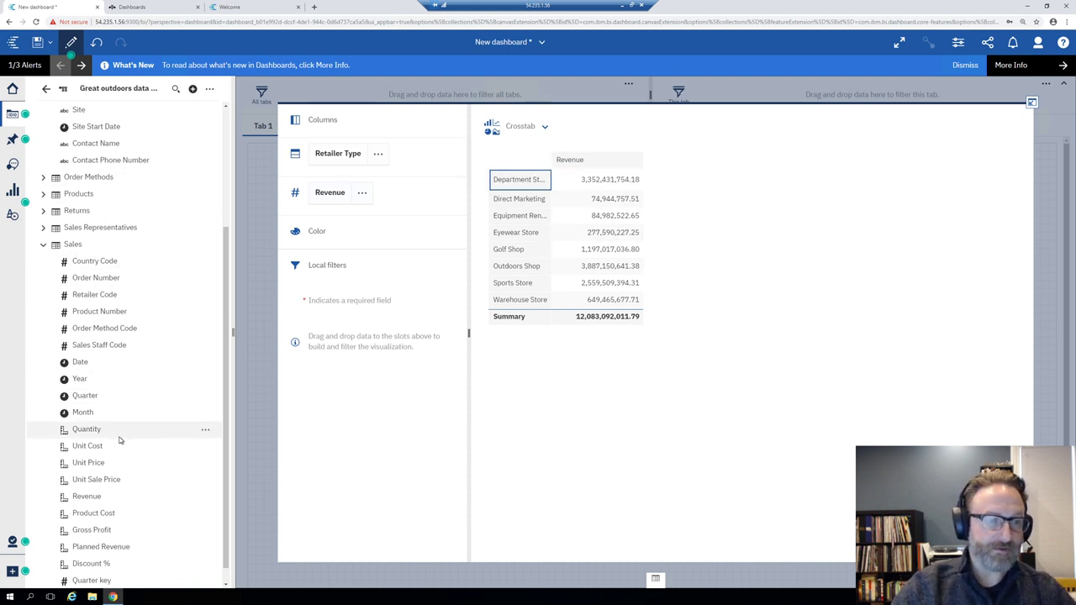
left_click_drag(79, 378, 598, 170)
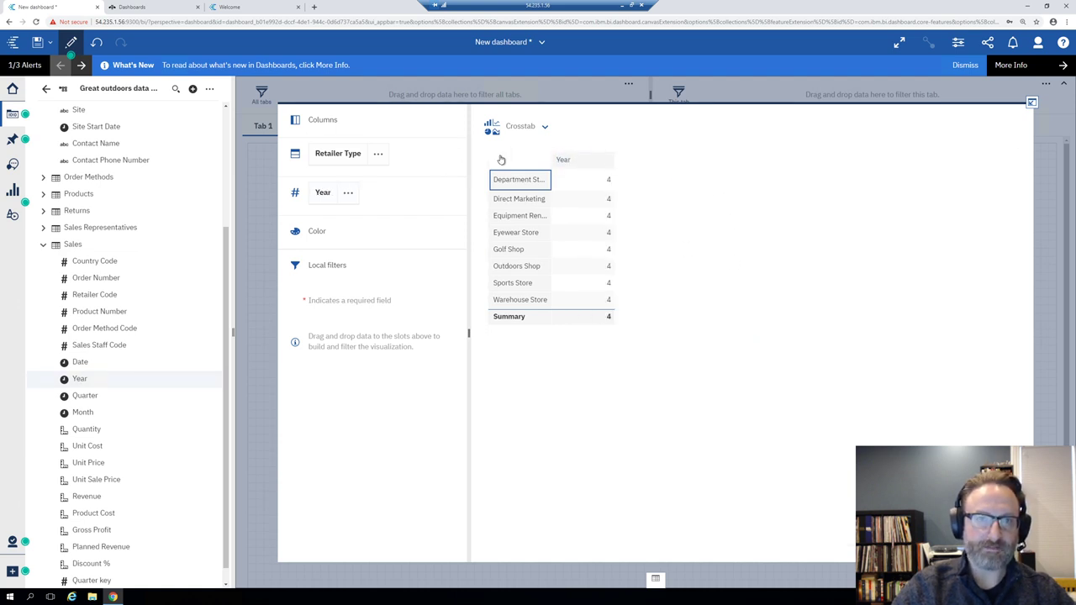
left_click(97, 42)
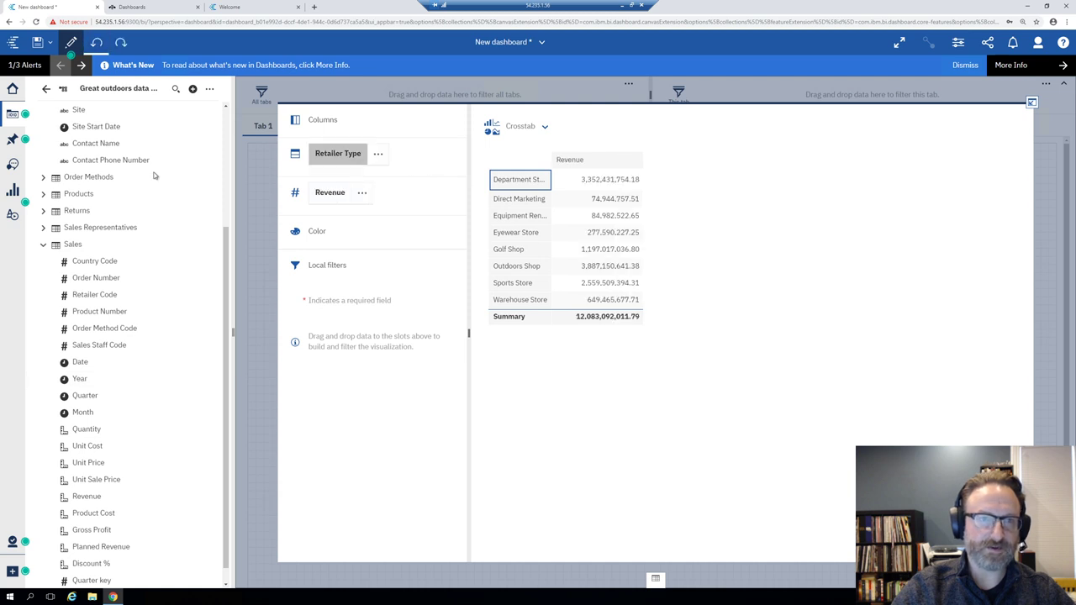
left_click_drag(81, 378, 249, 376)
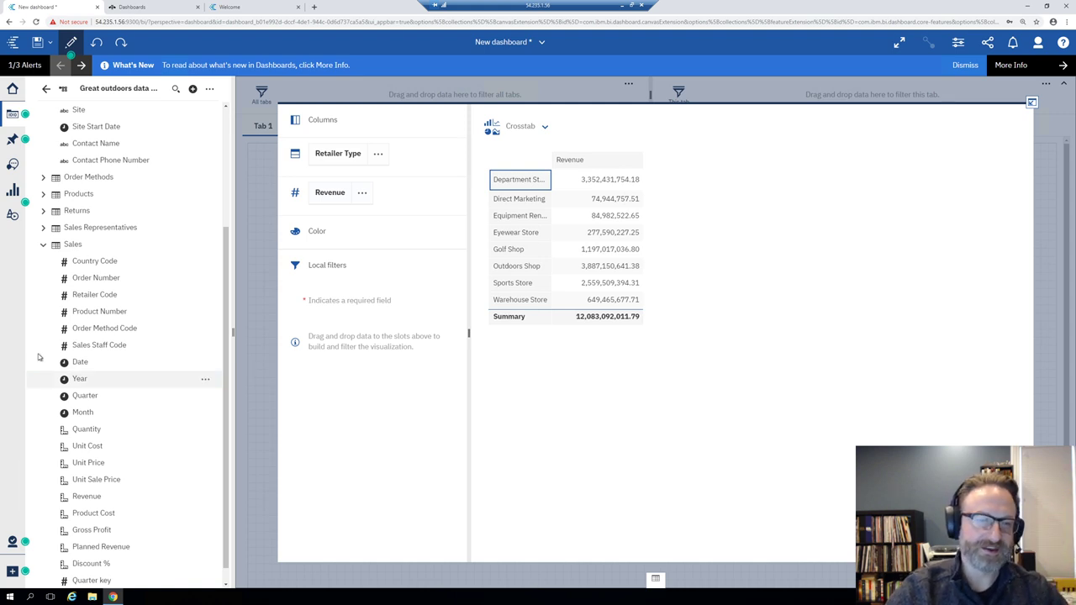
Step: Assign Year from the Sales table to the crosstab's columns and enlarge the Summary column and Summary row
left_click_drag(72, 378, 340, 119)
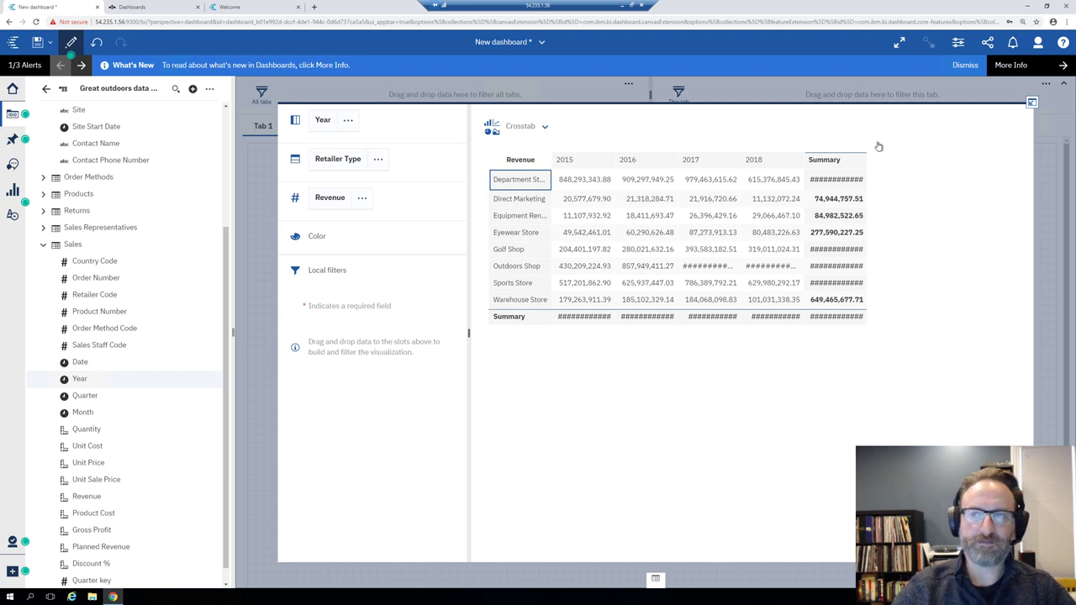
left_click_drag(869, 163, 878, 160)
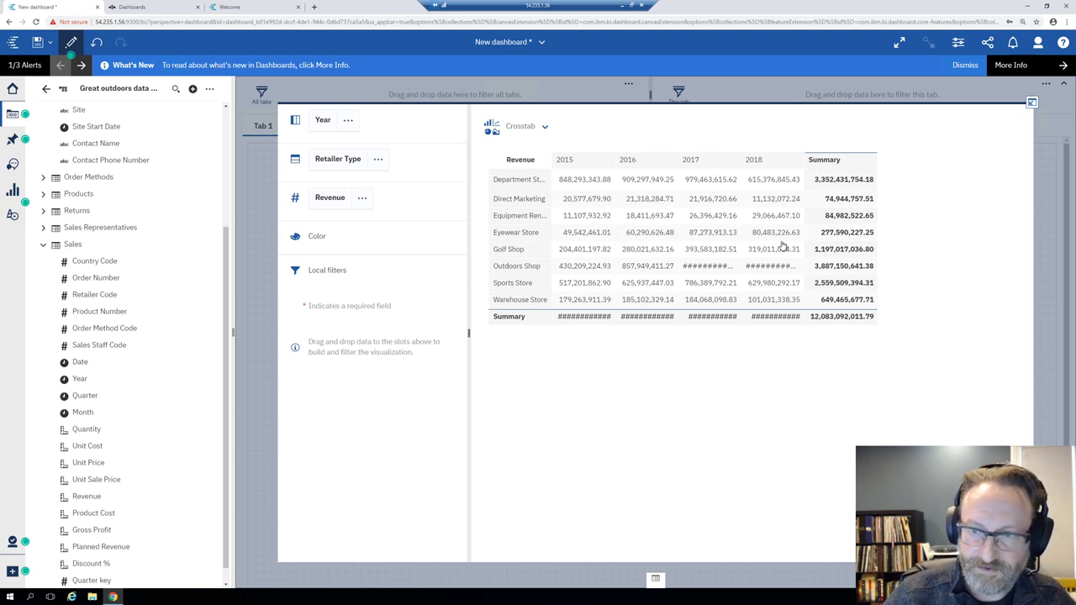
left_click_drag(518, 326, 525, 335)
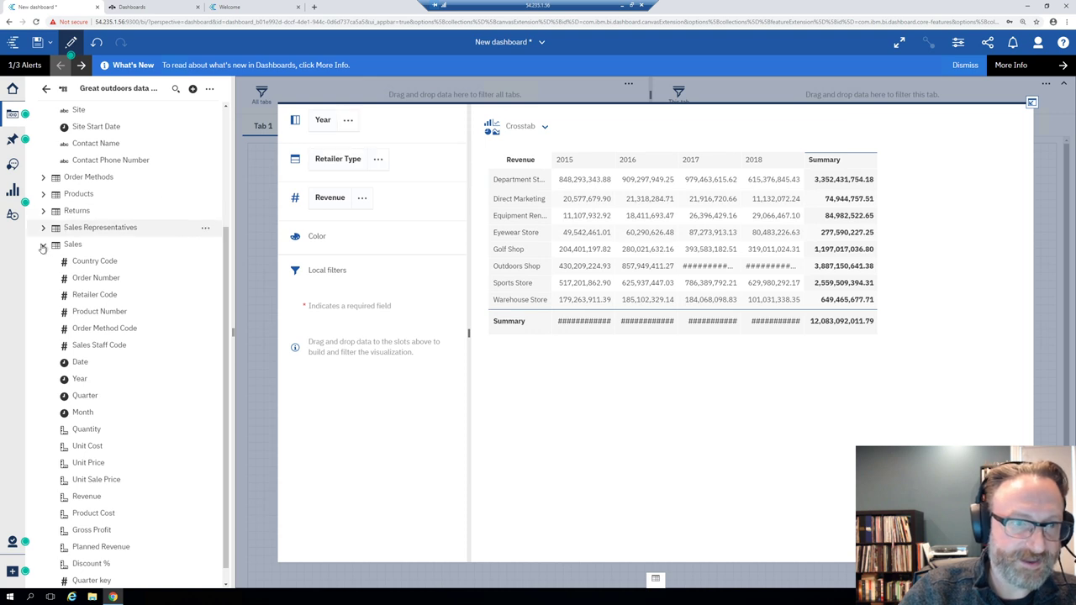
Step: Collapse the Sales table in the data source and widen the crosstab's retailer type column to fit the full names
left_click(97, 244)
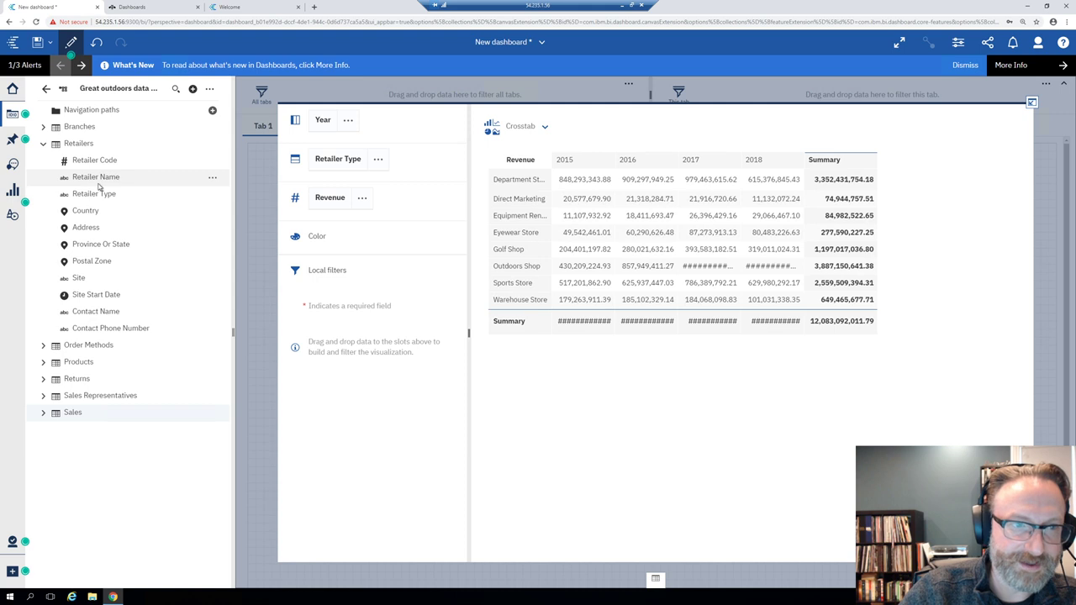
mouse_move(551, 179)
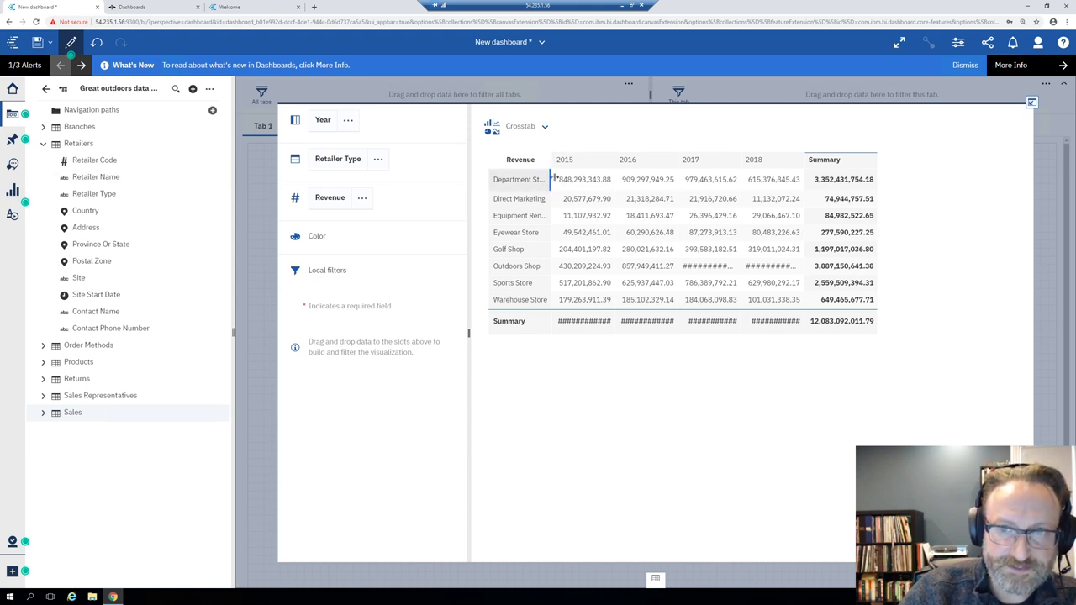
mouse_move(551, 179)
left_mouse_down()
mouse_move(581, 185)
mouse_move(544, 185)
mouse_move(617, 164)
mouse_move(567, 201)
mouse_move(719, 199)
mouse_move(560, 181)
left_mouse_up()
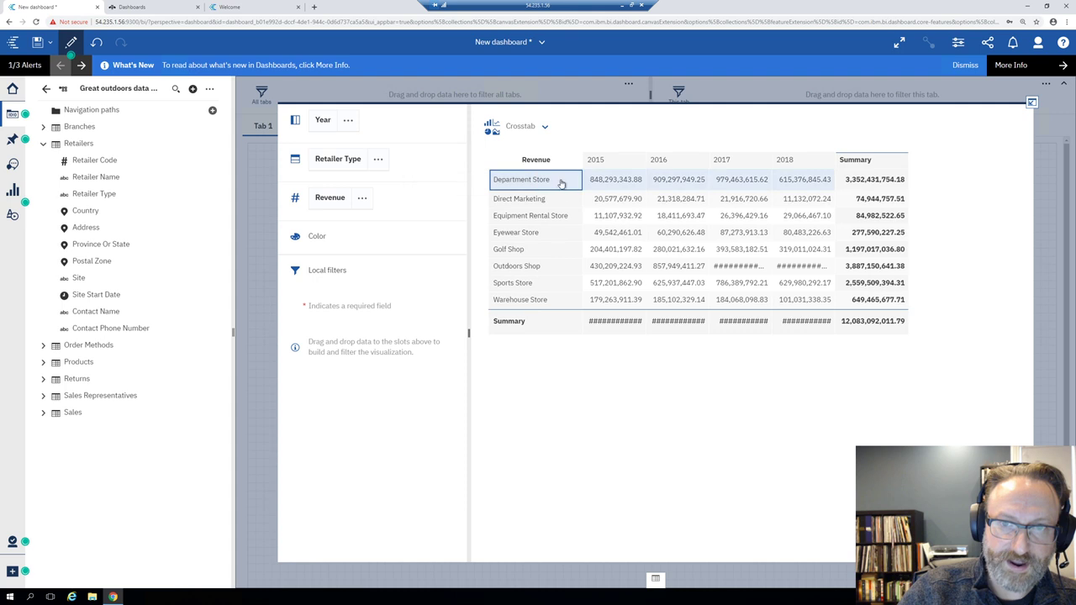
Step: Group the Department Store, Equipment Rental Store, Eyewear Store, Sports Store and Warehouse Store rows into a data group named Stores
left_click(565, 214, "ctrl")
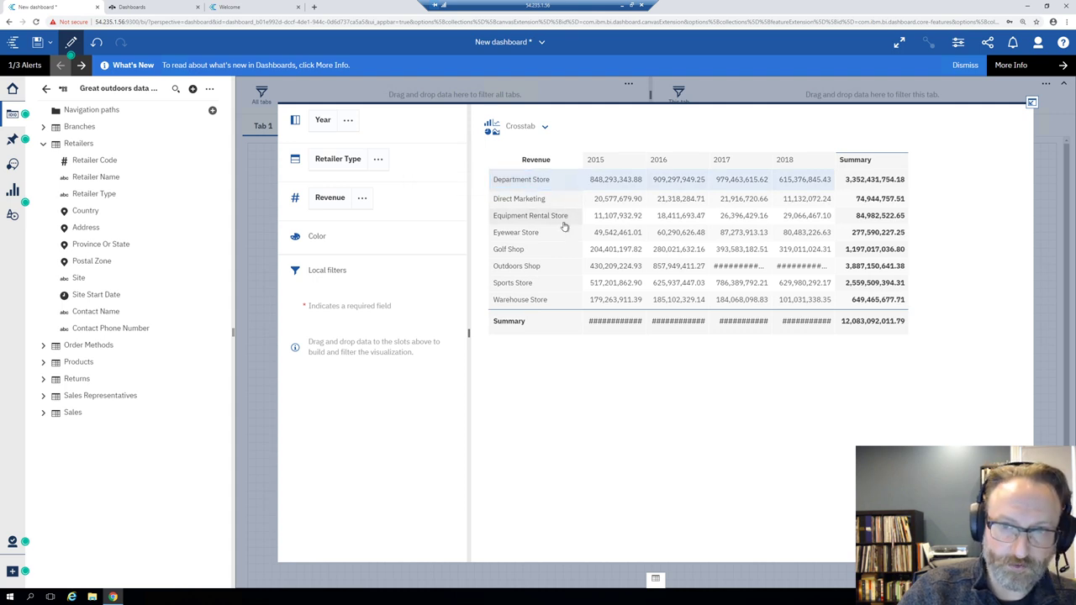
left_click(559, 234, "ctrl")
left_click(557, 288, "ctrl")
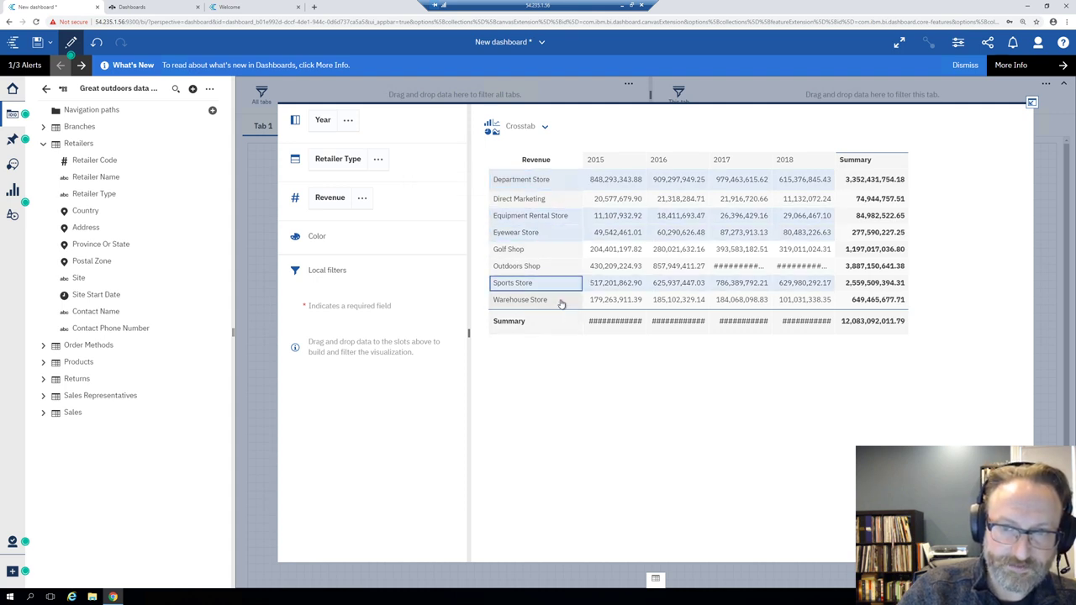
left_click(560, 301, "ctrl")
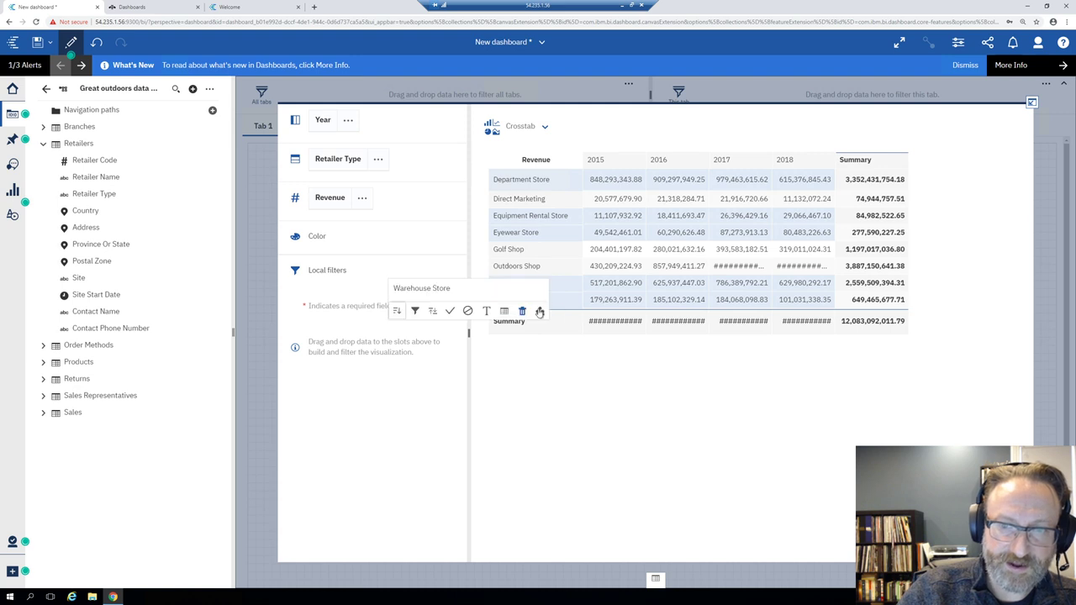
left_click(540, 311)
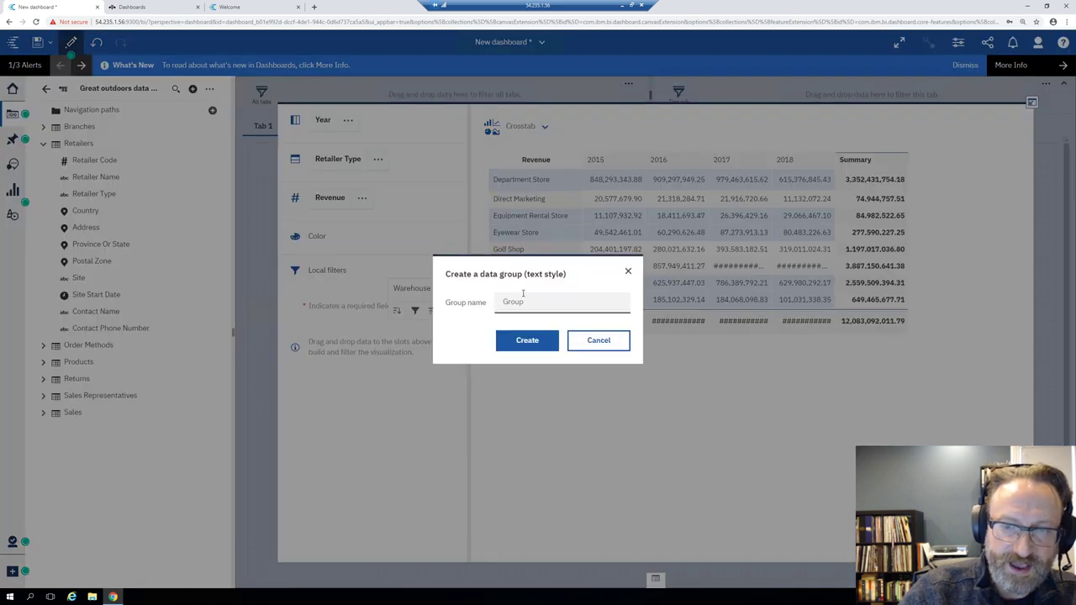
type("Stores")
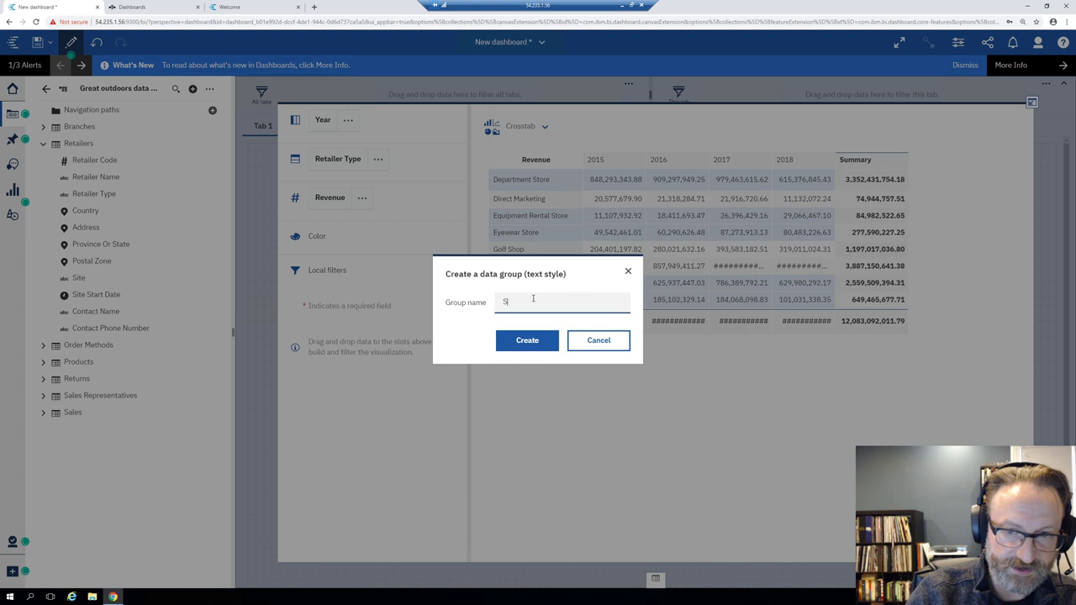
left_click(520, 339)
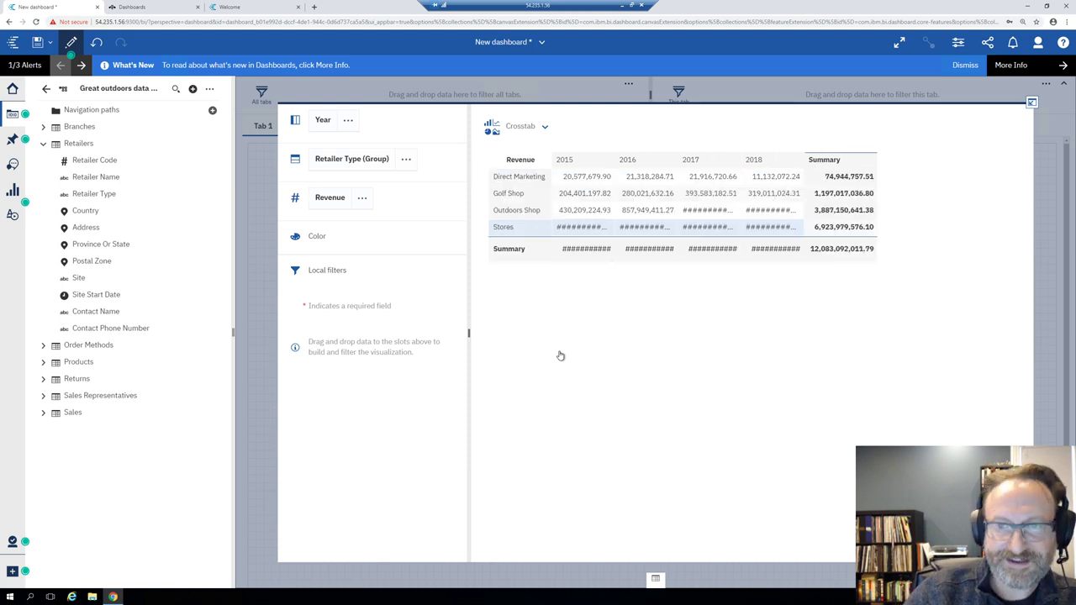
Step: Widen the 2015, 2016, 2017 and 2018 columns of the crosstab to fit their revenue values
left_click_drag(612, 158, 759, 159)
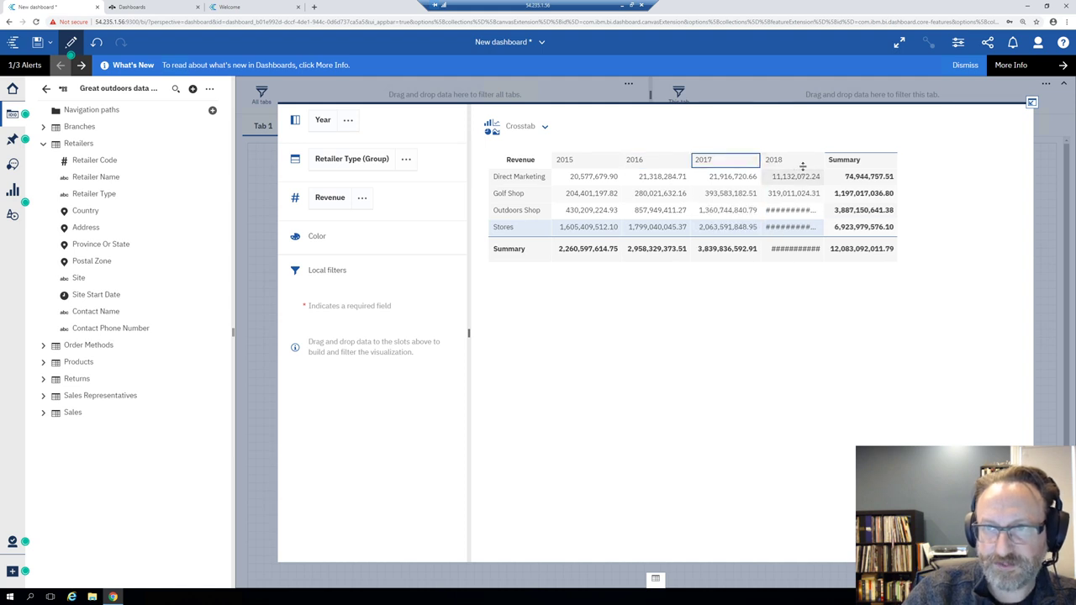
mouse_move(824, 159)
left_mouse_down()
mouse_move(846, 159)
mouse_move(834, 159)
mouse_move(836, 171)
left_mouse_up()
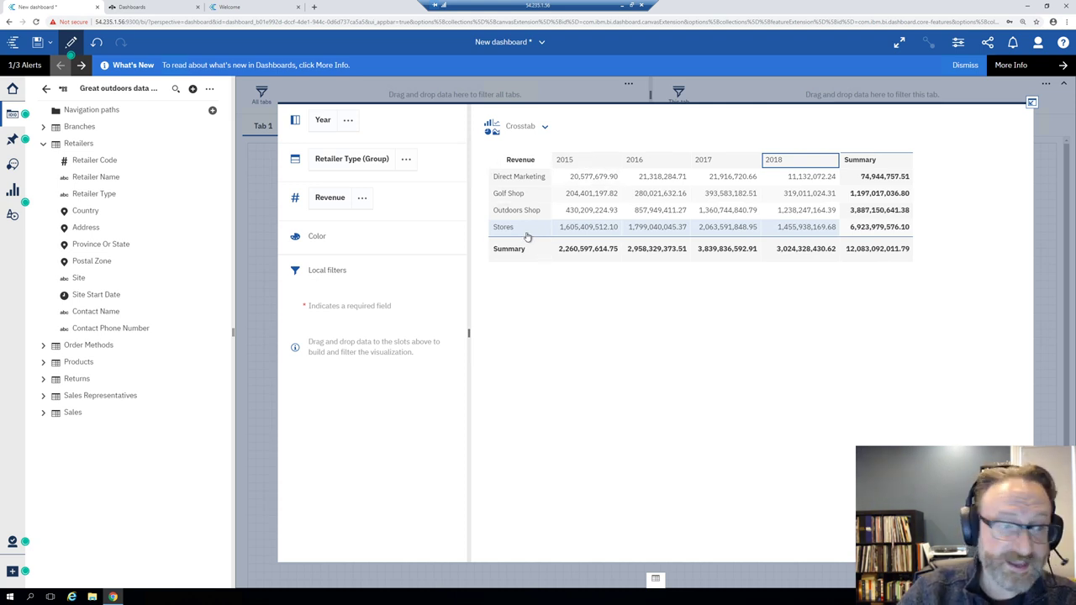
left_click_drag(525, 234, 526, 236)
left_click_drag(527, 237, 520, 235)
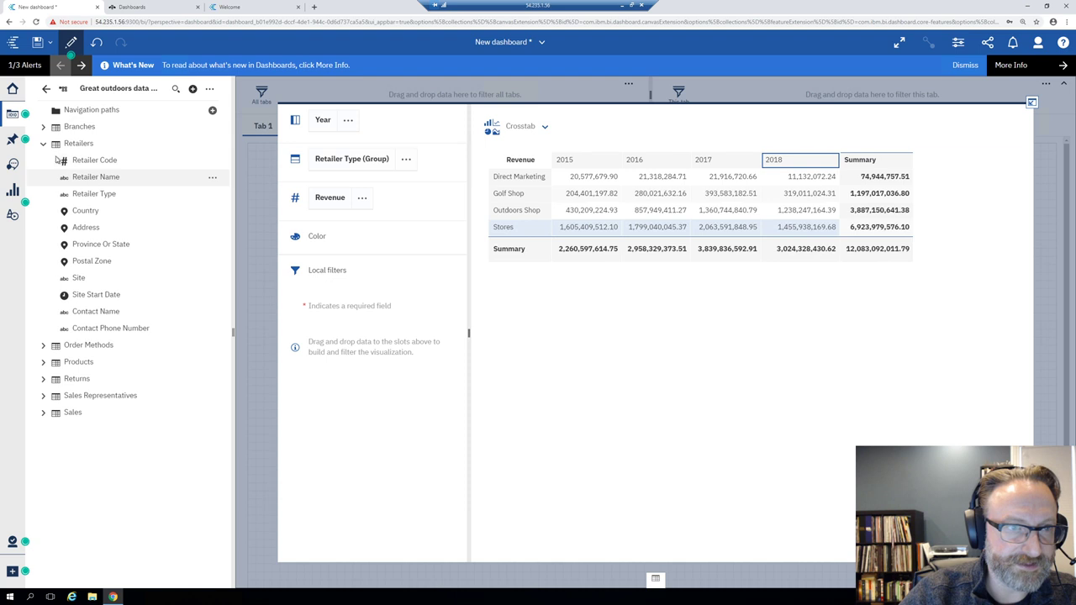
Step: Nest Country under the grouped retailer type in the crosstab's rows, then return to the canvas and enlarge the crosstab across it
left_click_drag(87, 211, 554, 229)
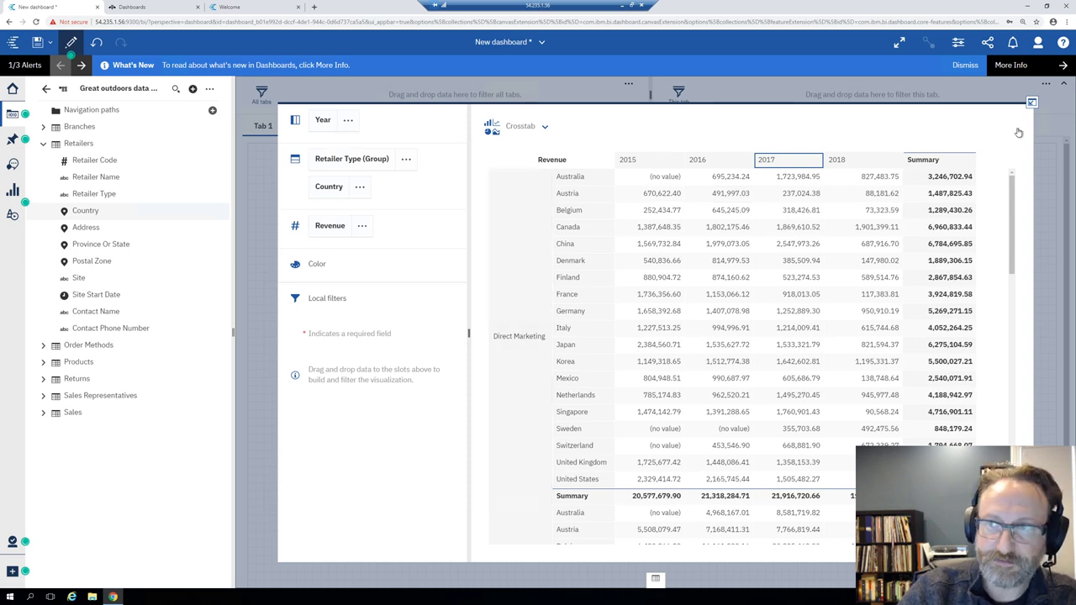
left_click(1031, 102)
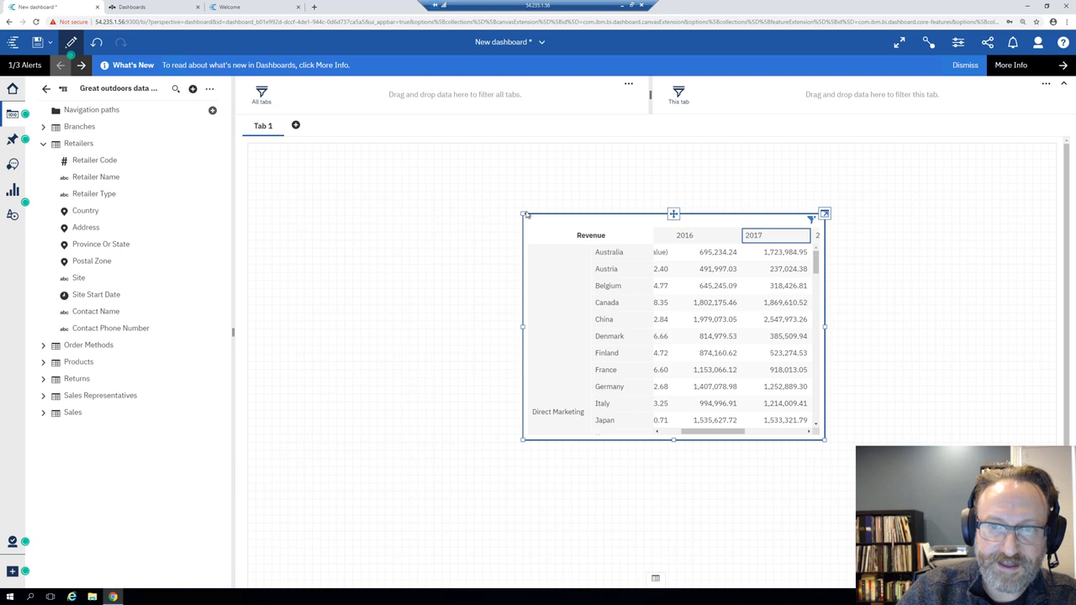
left_click_drag(524, 214, 249, 144)
left_click_drag(827, 439, 999, 482)
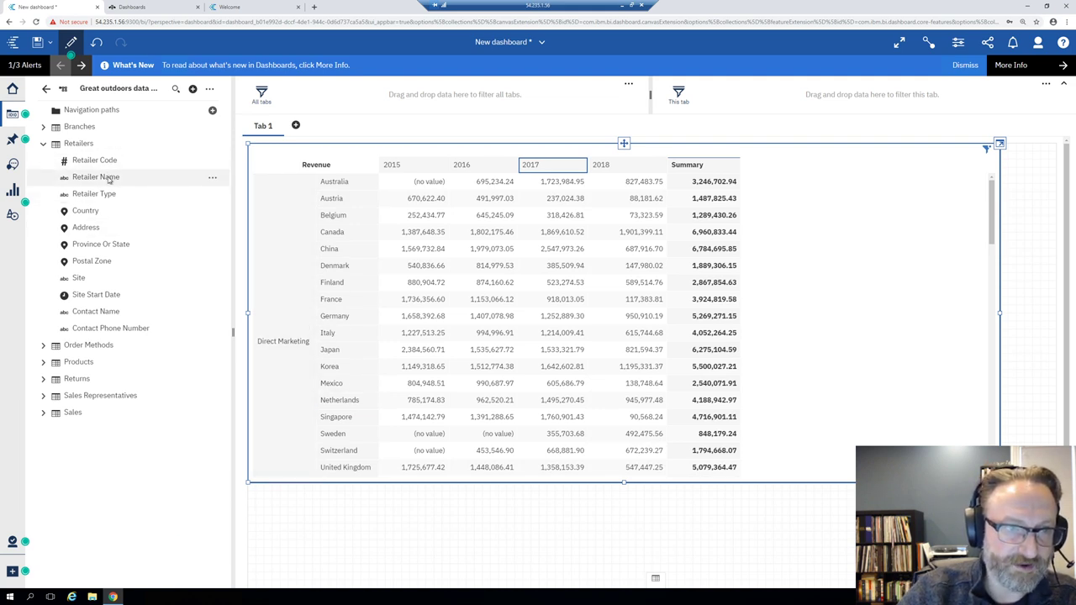
Step: Nest Site from the Retailers table inside Country in the crosstab's rows and deselect the crosstab
left_click_drag(79, 277, 411, 251)
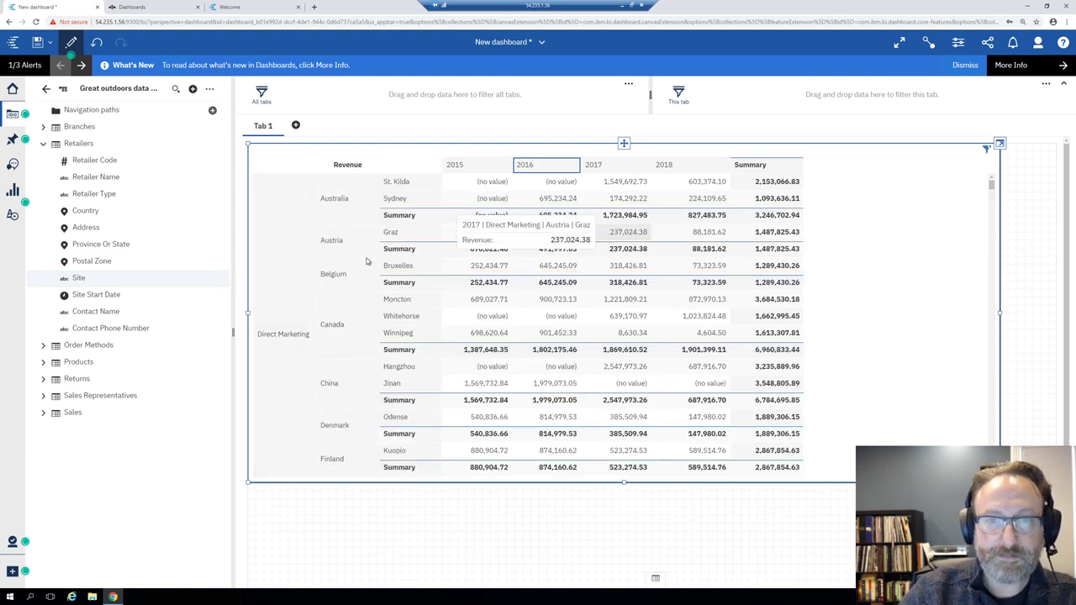
mouse_move(448, 201)
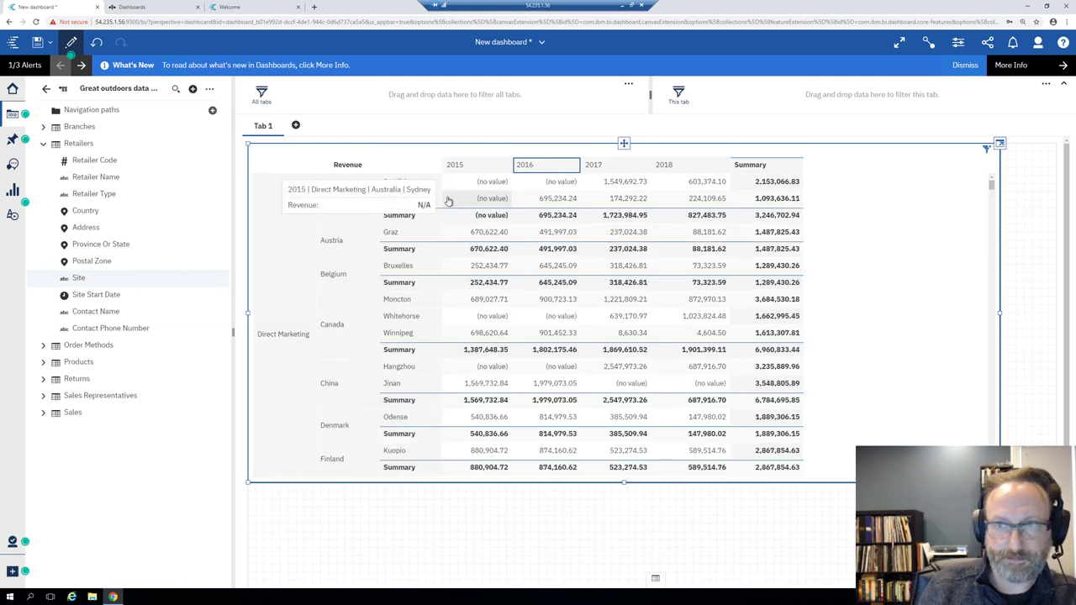
left_click(1024, 226)
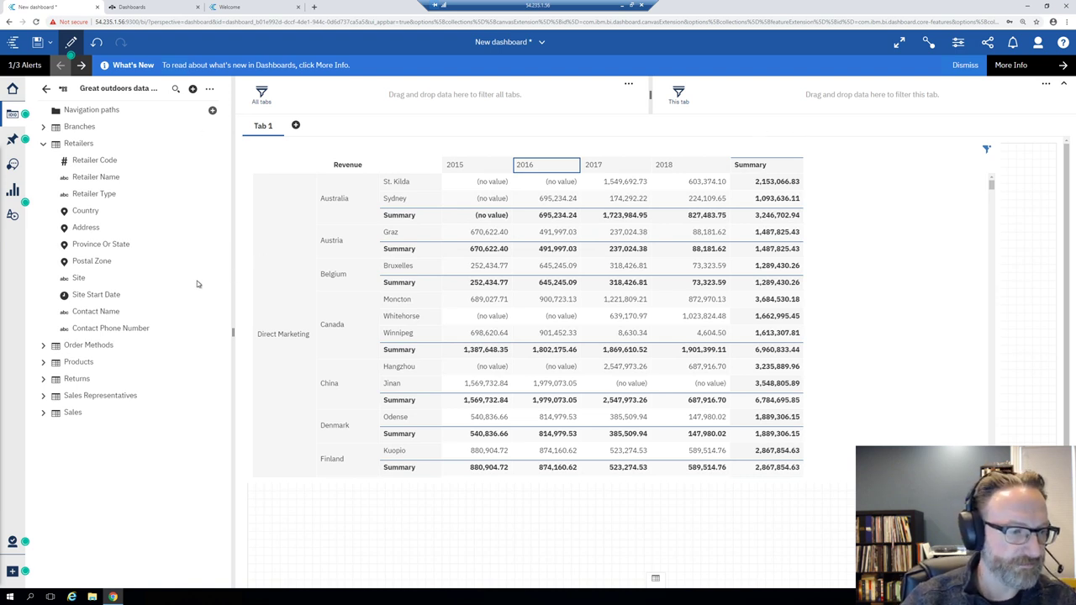
Step: Look through the crosstab's nested rows, then expand the Sales table and nest Quarter under Year in the columns
left_click(992, 186)
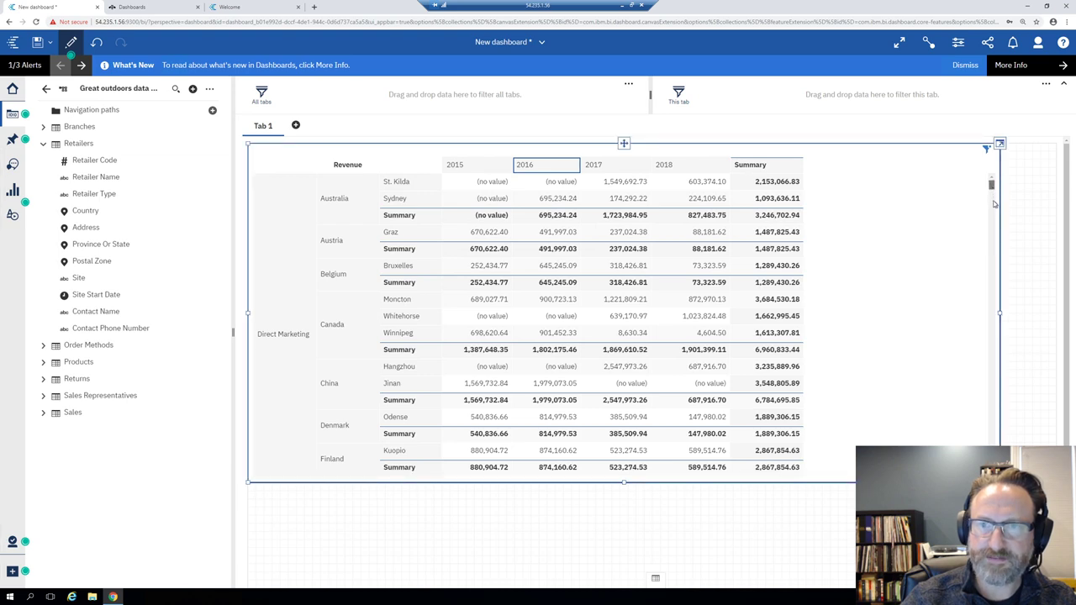
scroll(996, 240, "down", 3)
scroll(995, 240, "down", 10)
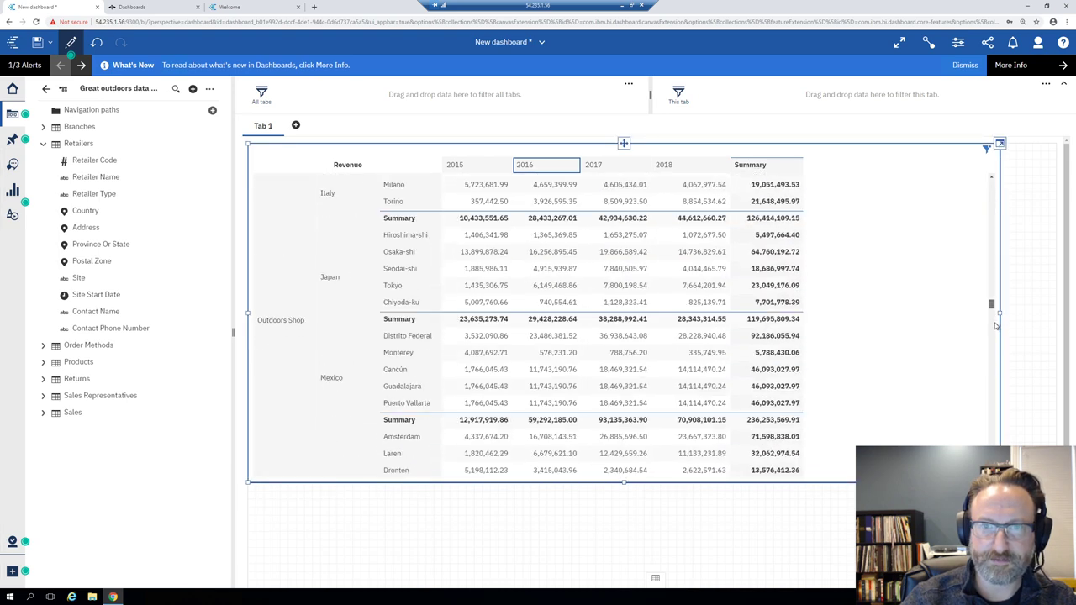
scroll(998, 365, "down", 15)
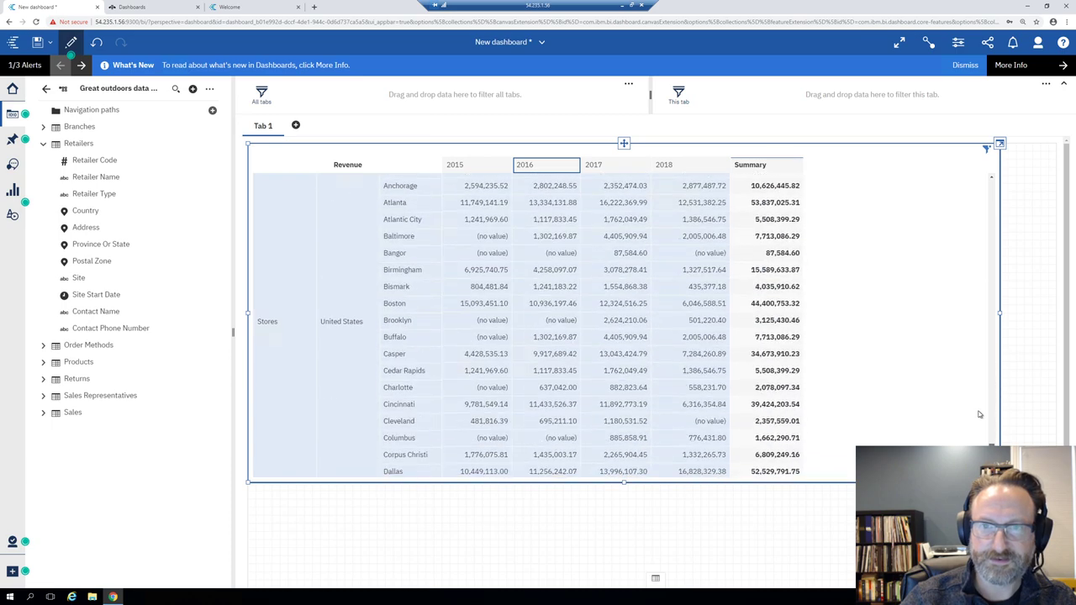
scroll(974, 348, "up", 20)
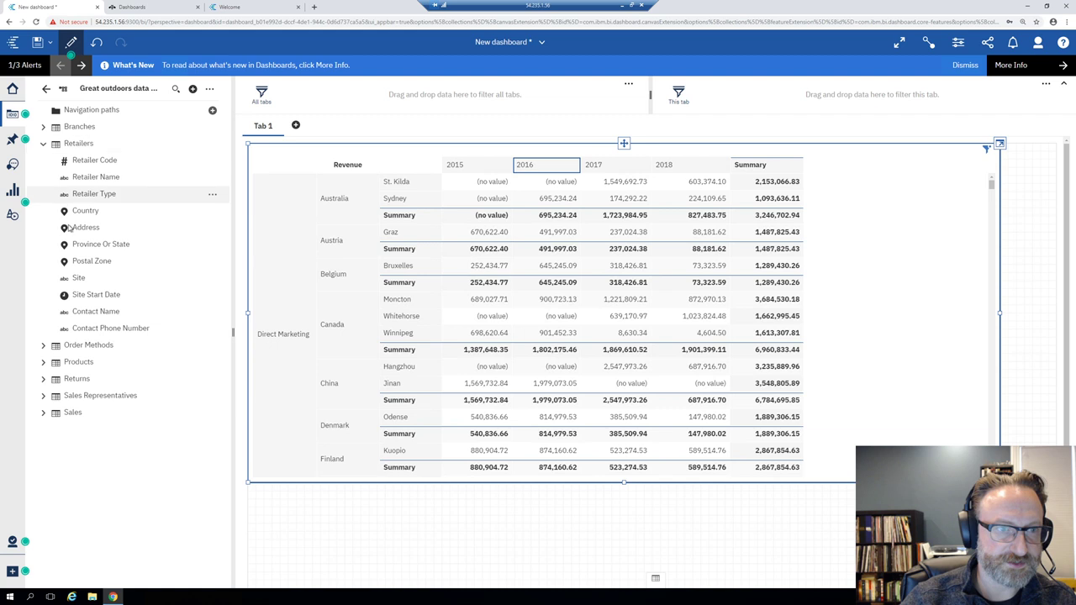
left_click(47, 413)
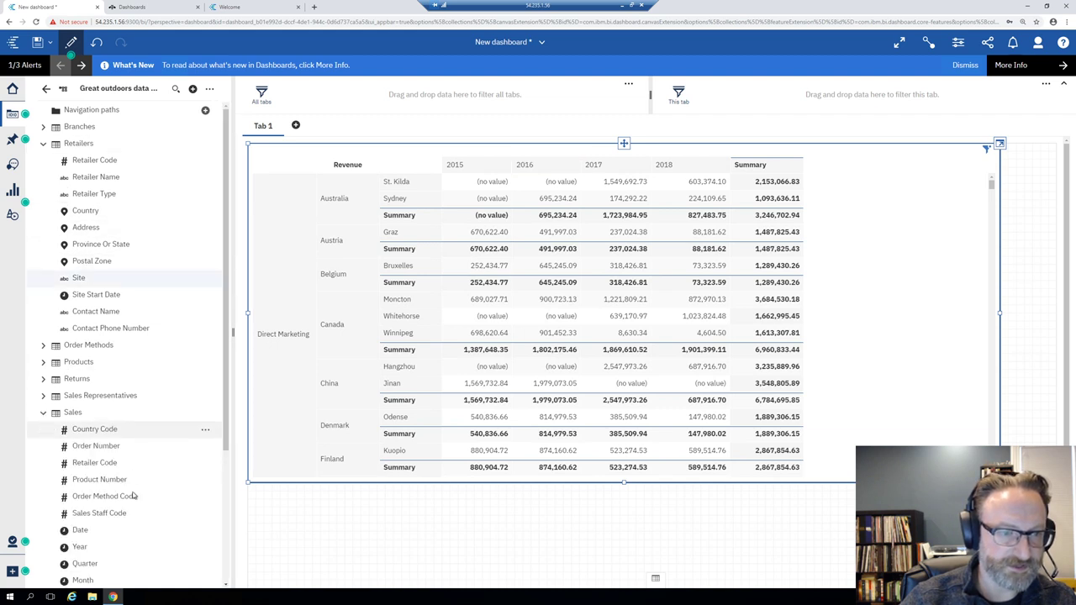
left_click_drag(81, 562, 486, 176)
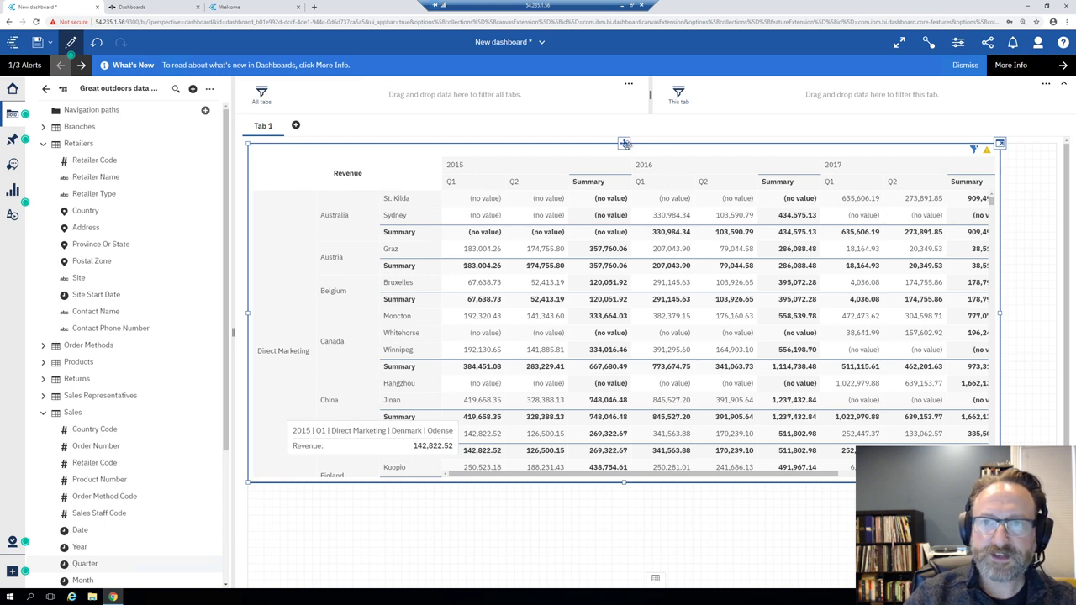
Step: Delete the revenue crosstab from the dashboard canvas
left_click(653, 183)
key("Delete")
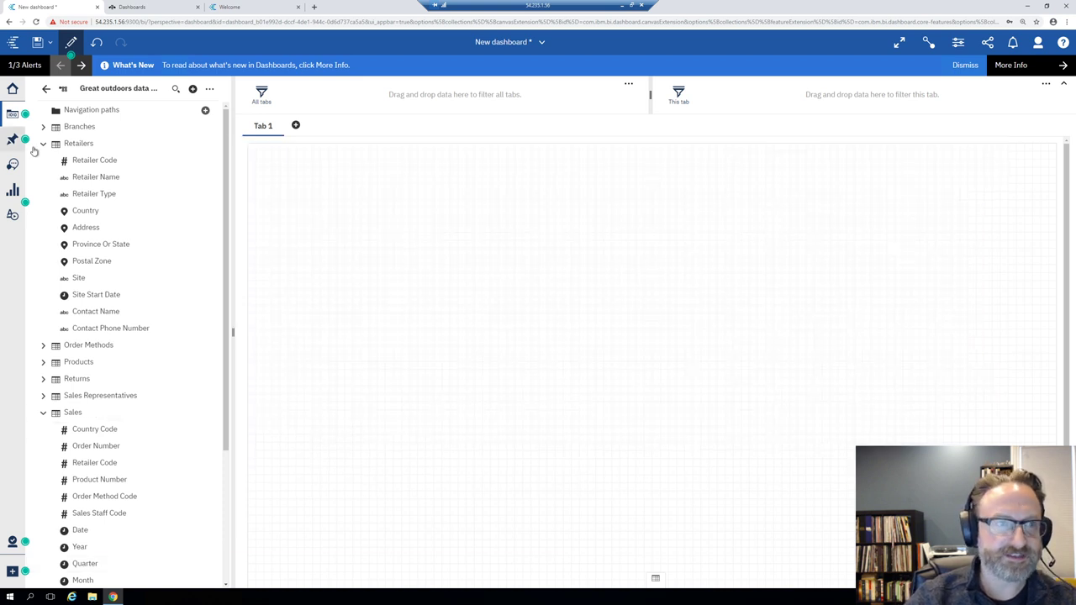
Step: Open the assistant, look through its earlier conversation, and clear it
left_click(13, 191)
left_click(12, 164)
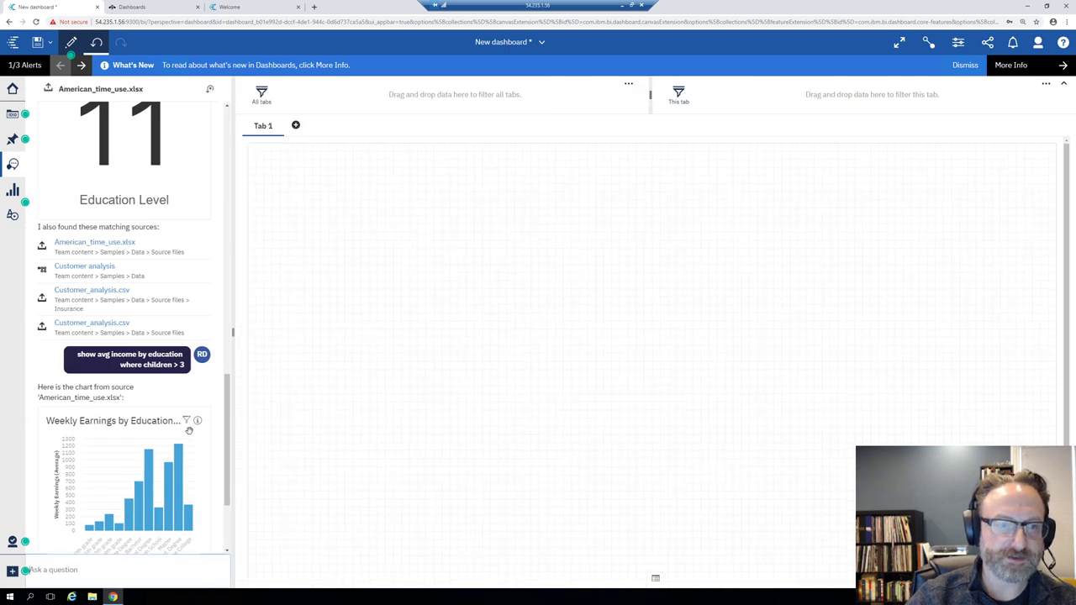
scroll(189, 431, "down", 2)
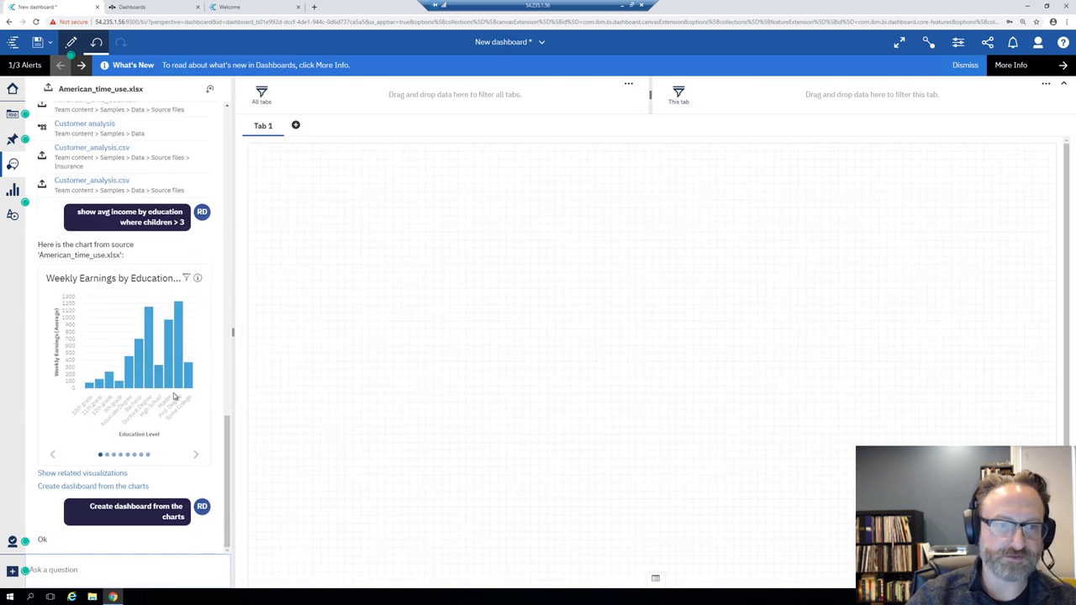
left_click(210, 89)
Step: Ask the assistant "show avg income by education"
left_click(86, 575)
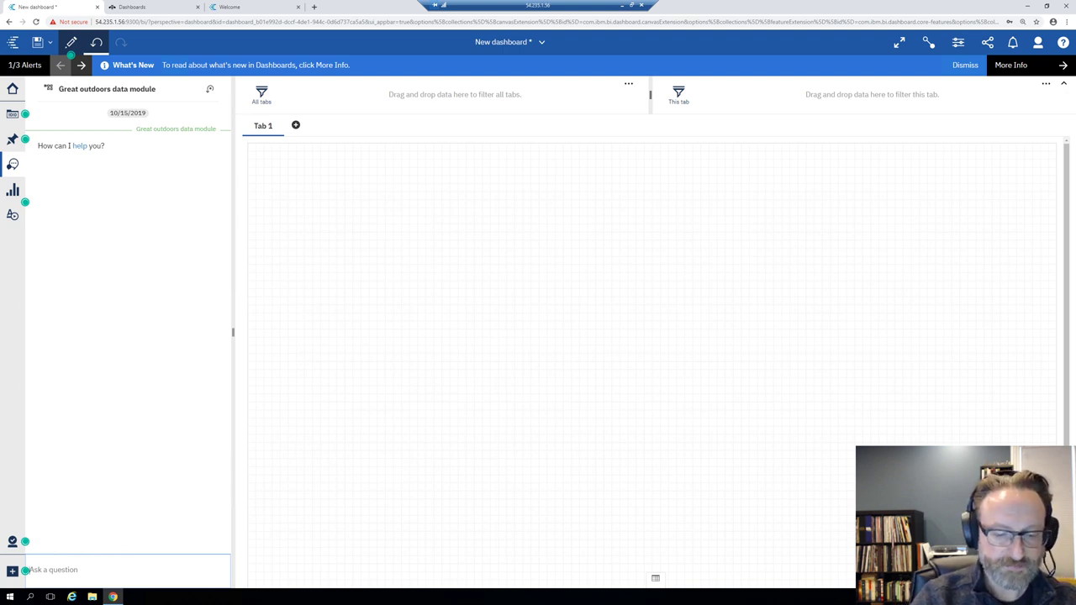
type("show")
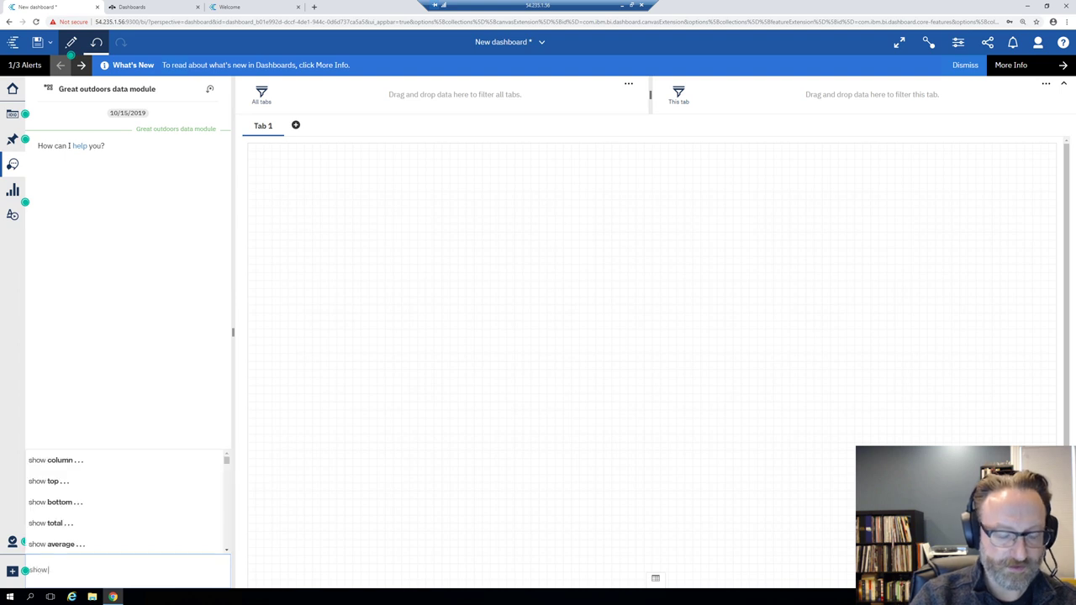
type(" avg")
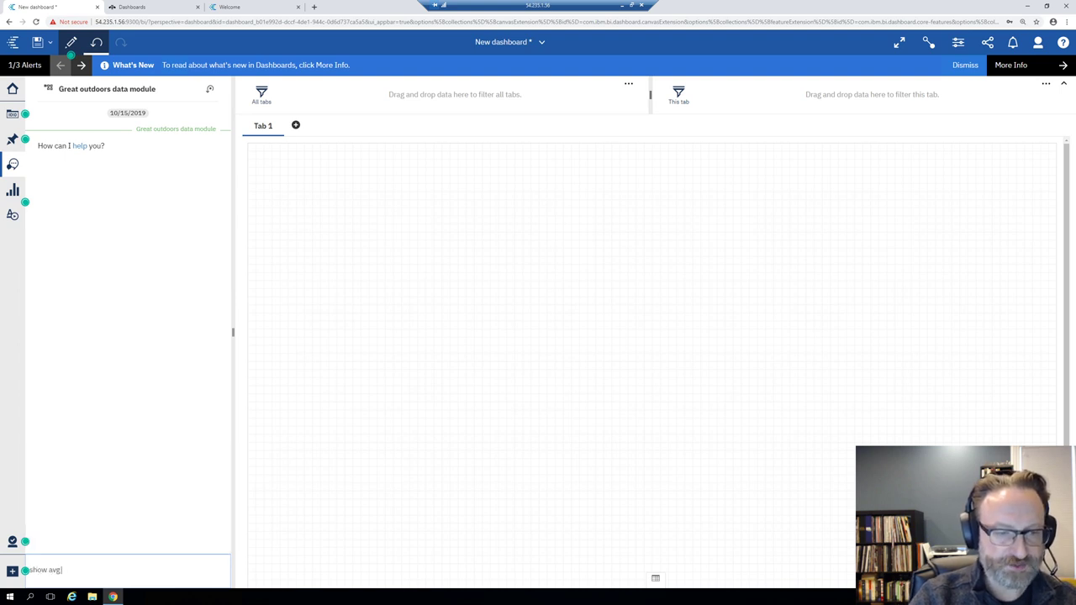
type(" income")
type("by education")
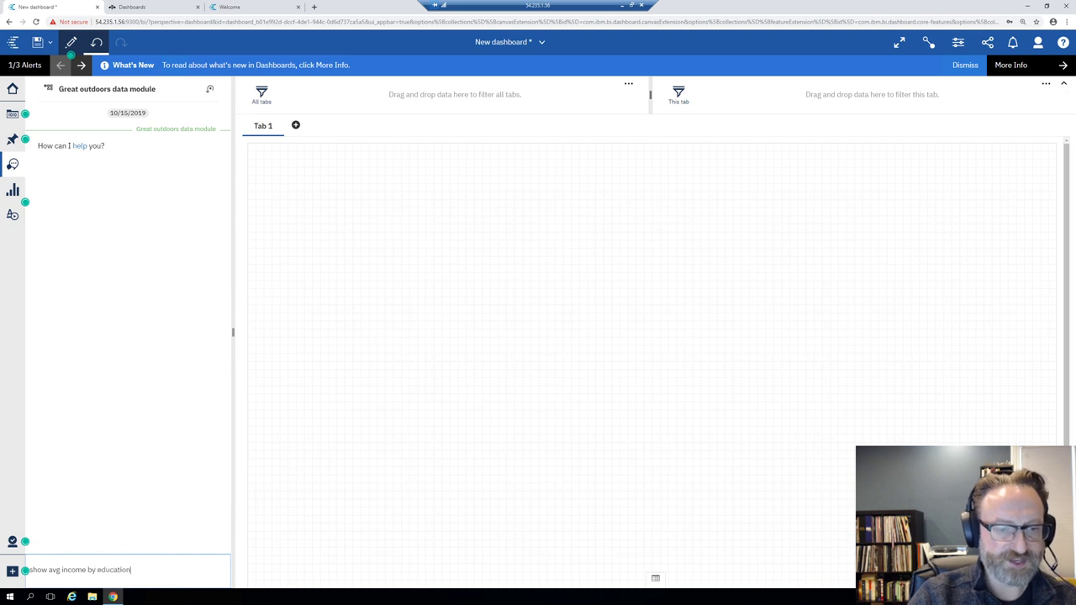
key("Return")
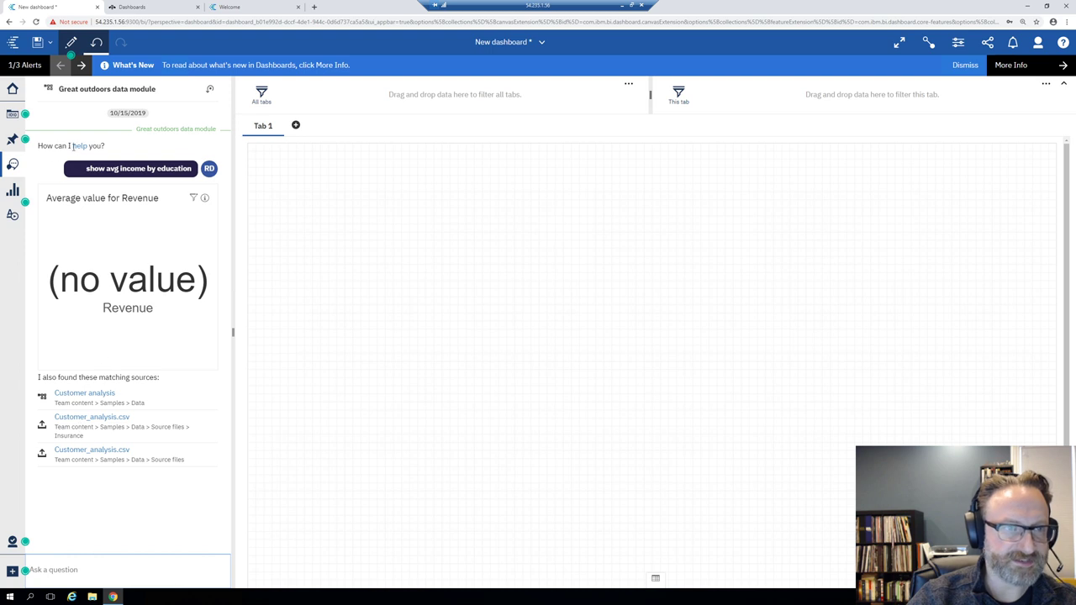
Step: Ask the assistant "show data" and choose American_time_use.xlsx from My content as the source
left_click(41, 574)
type("show data")
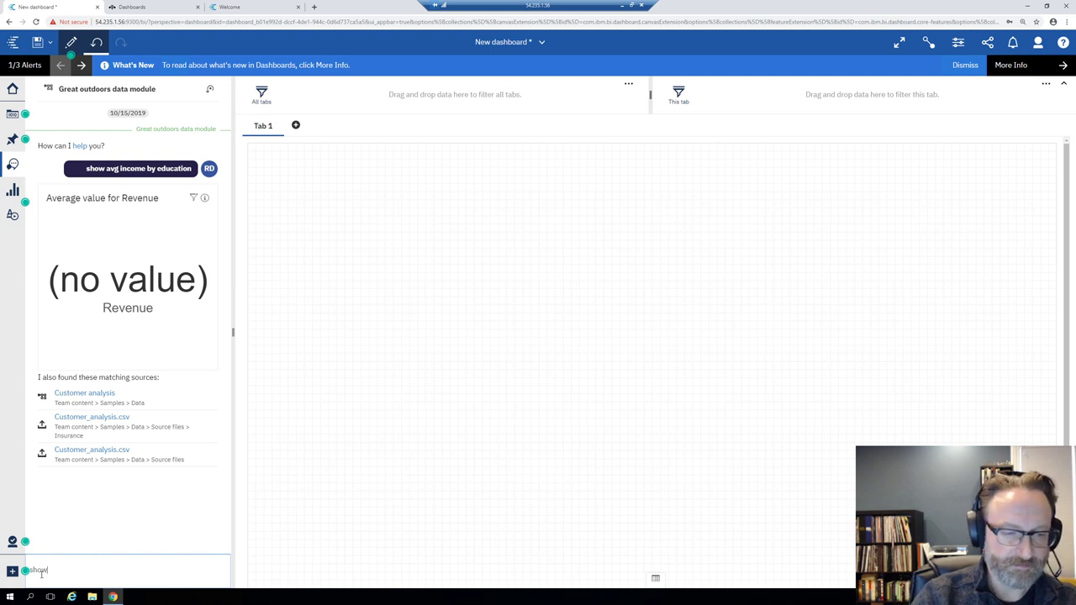
key("Return")
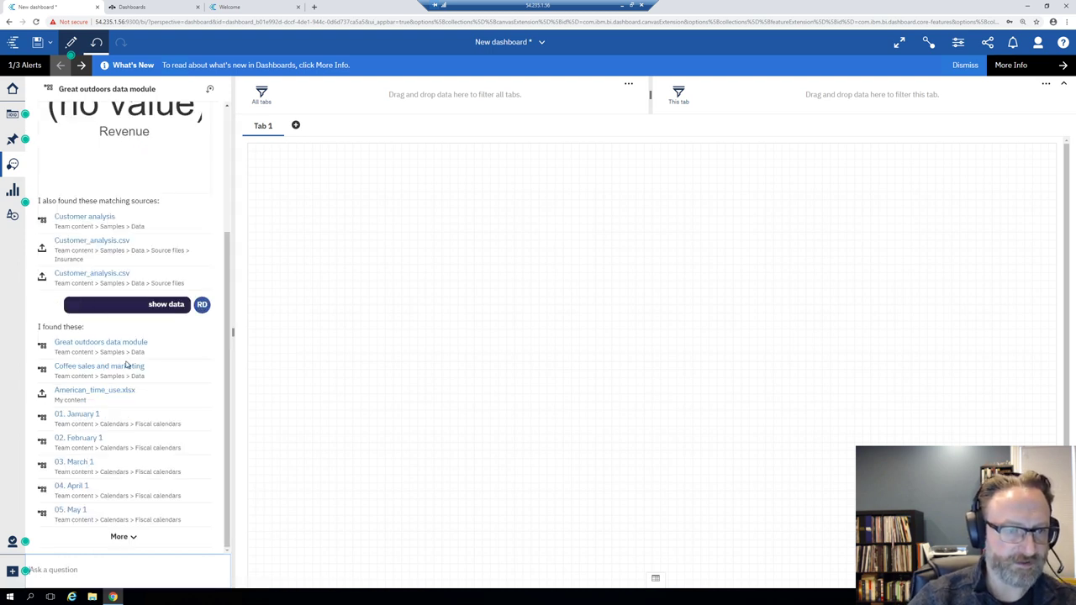
left_click(121, 391)
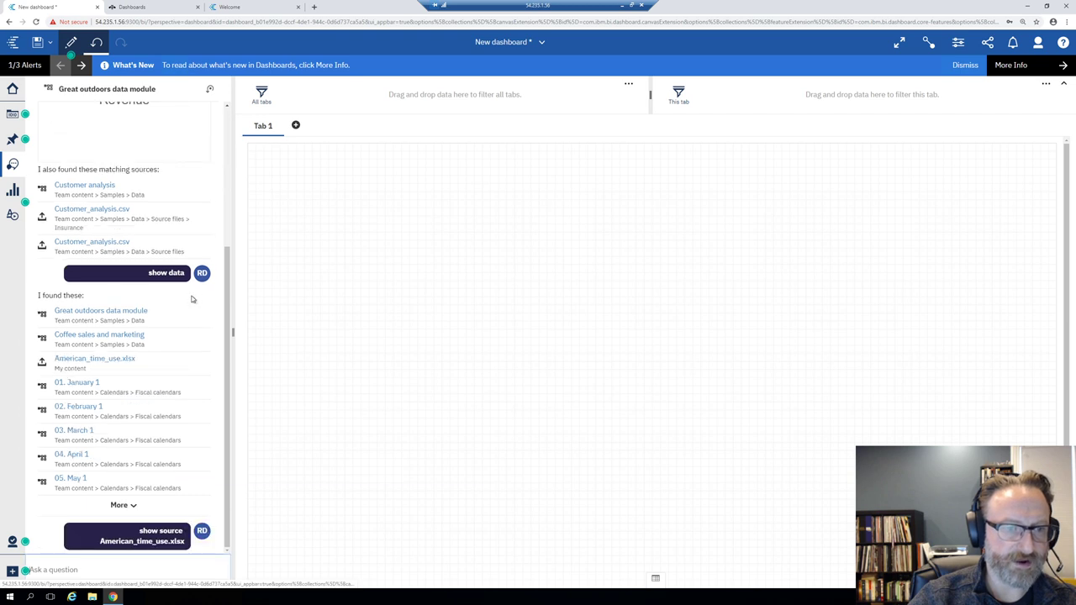
Step: Ask the assistant "show avg weekly earnings by education level"
left_click(107, 569)
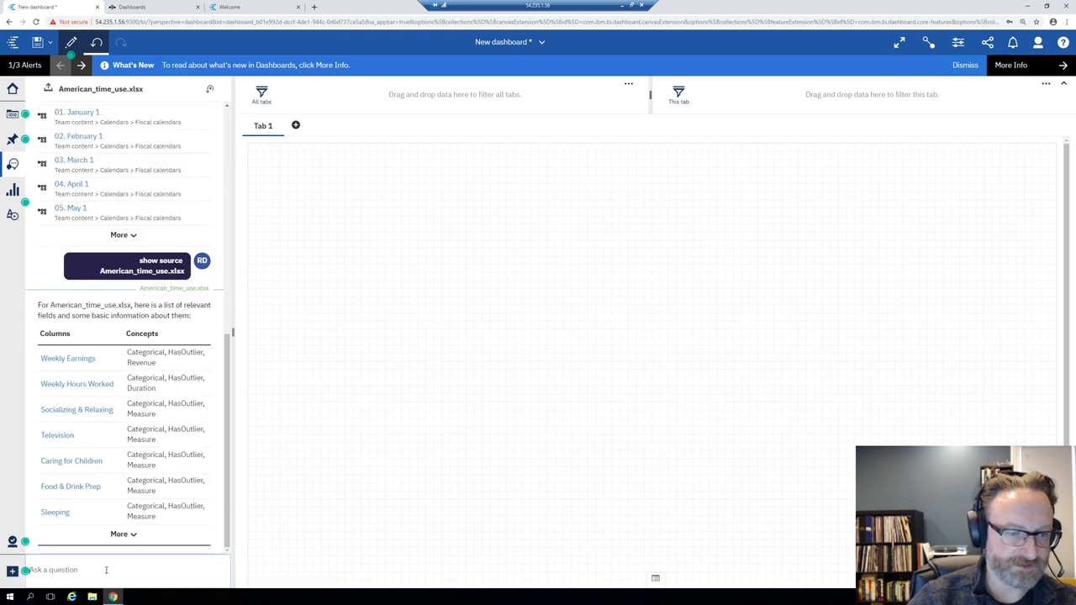
type("show avg")
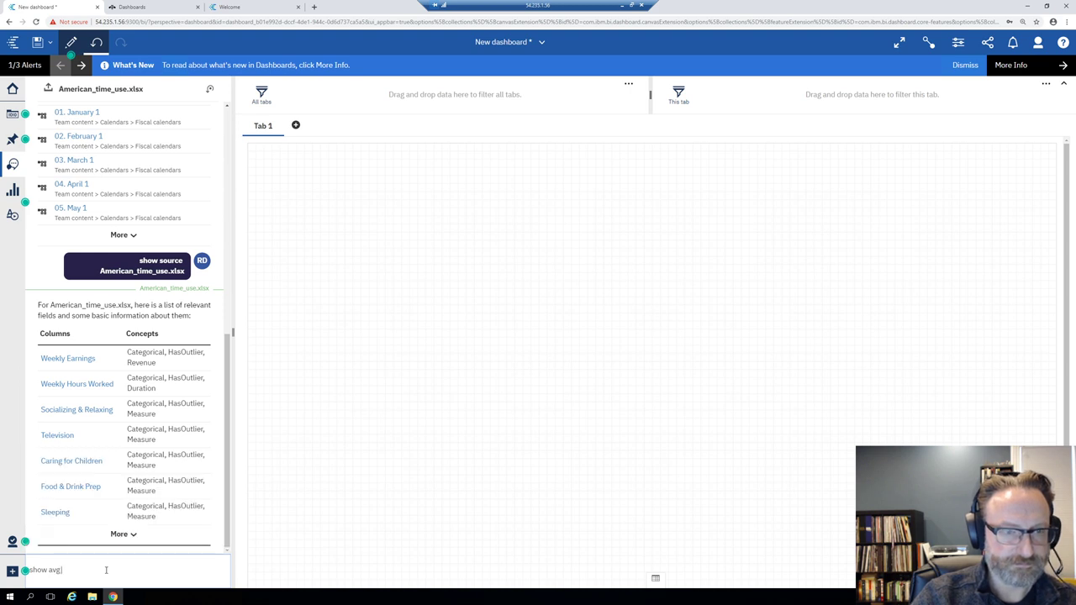
type(" weekly")
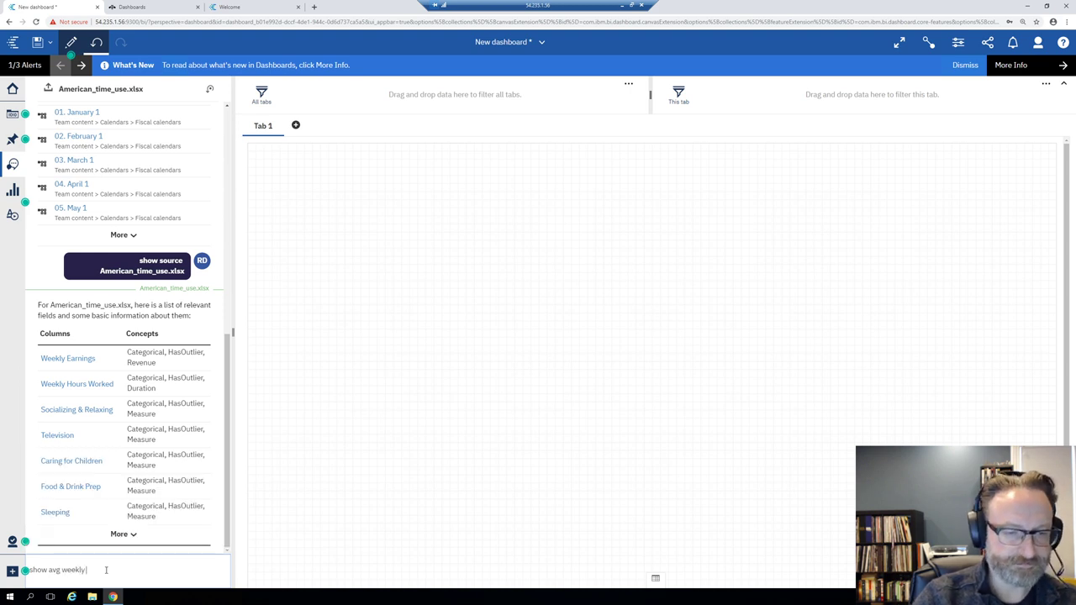
type(" earnings by e")
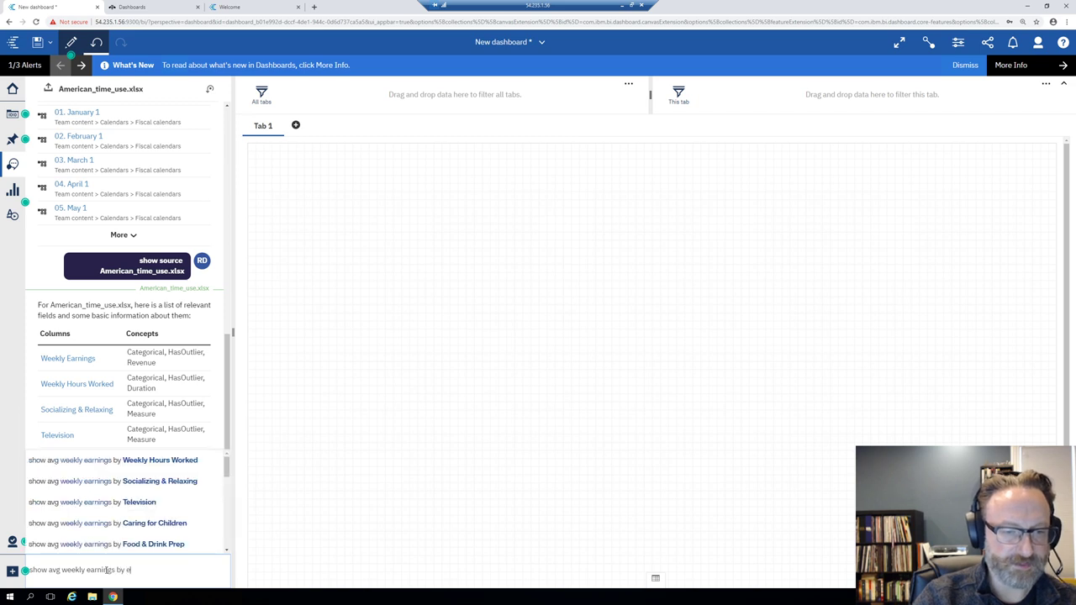
type("ducati")
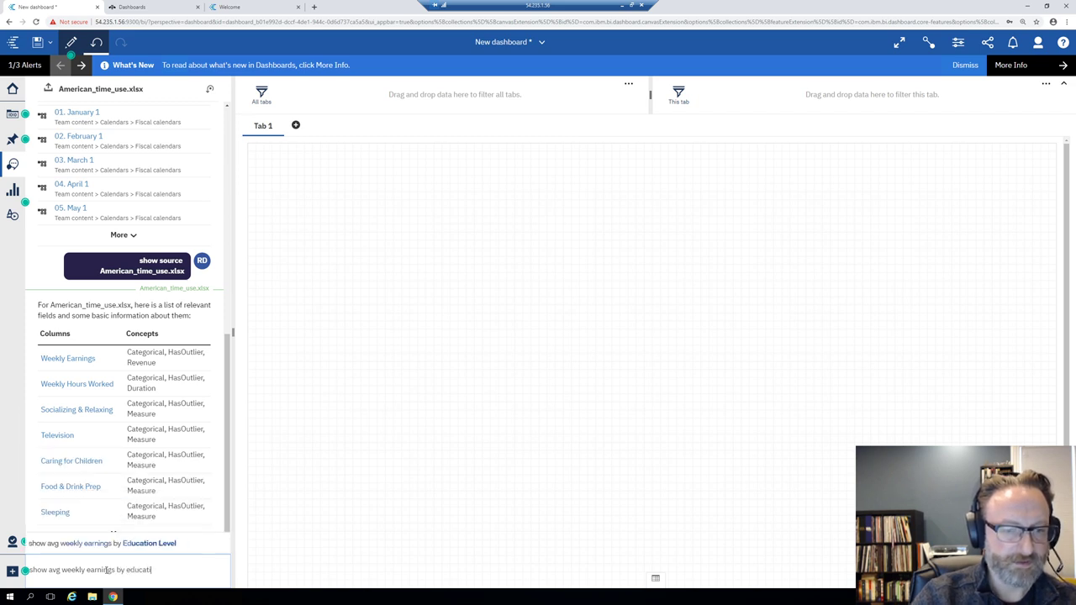
type("on level")
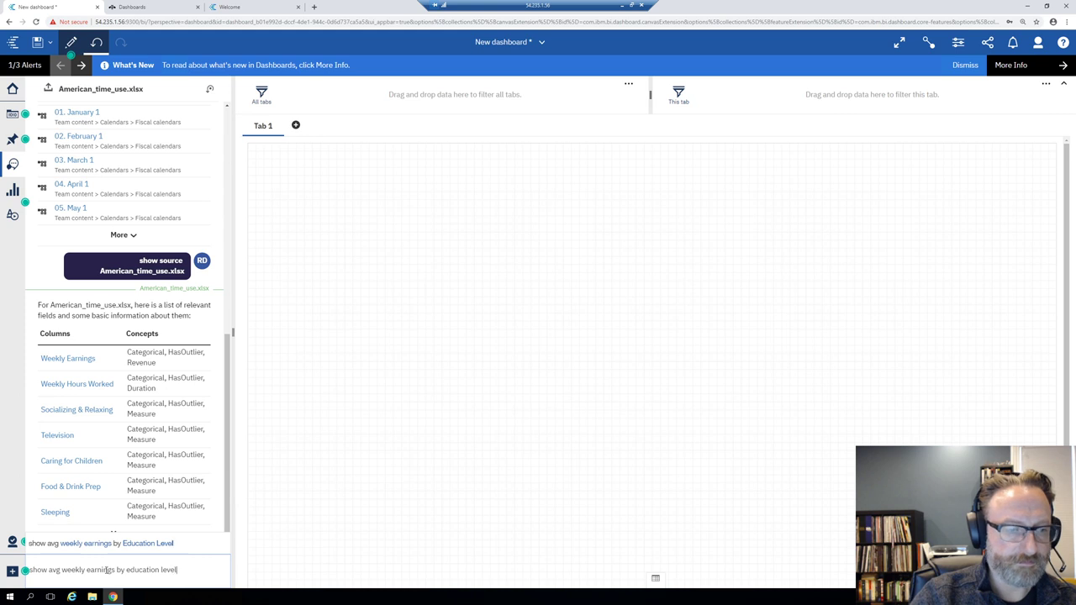
key("Return")
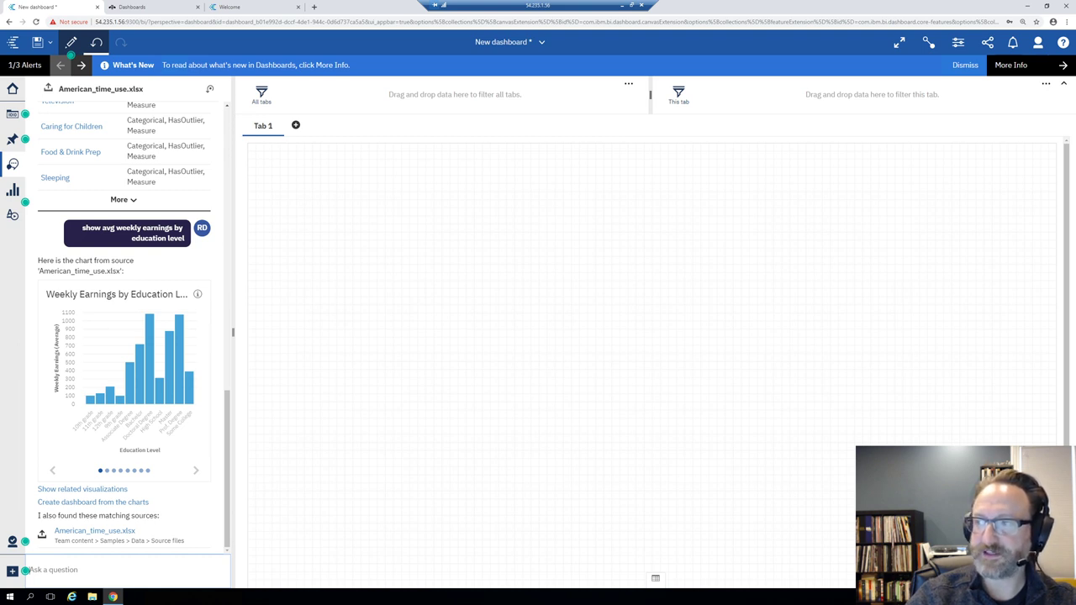
Step: Begin a new assistant question with "show avg weekly earnings"
left_click(135, 577)
type("show avg we")
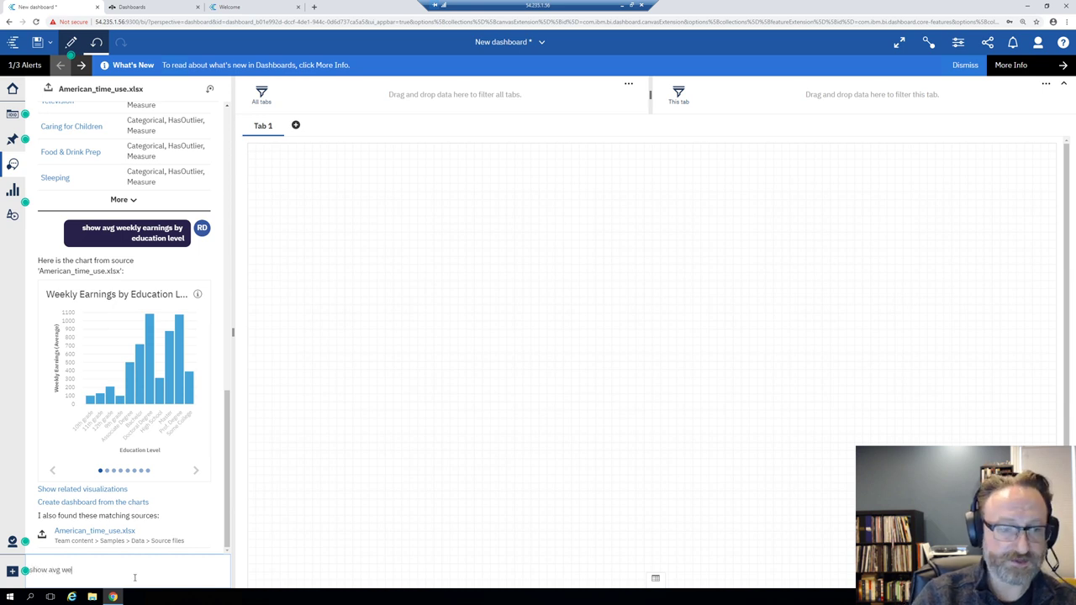
type("ekly earnings")
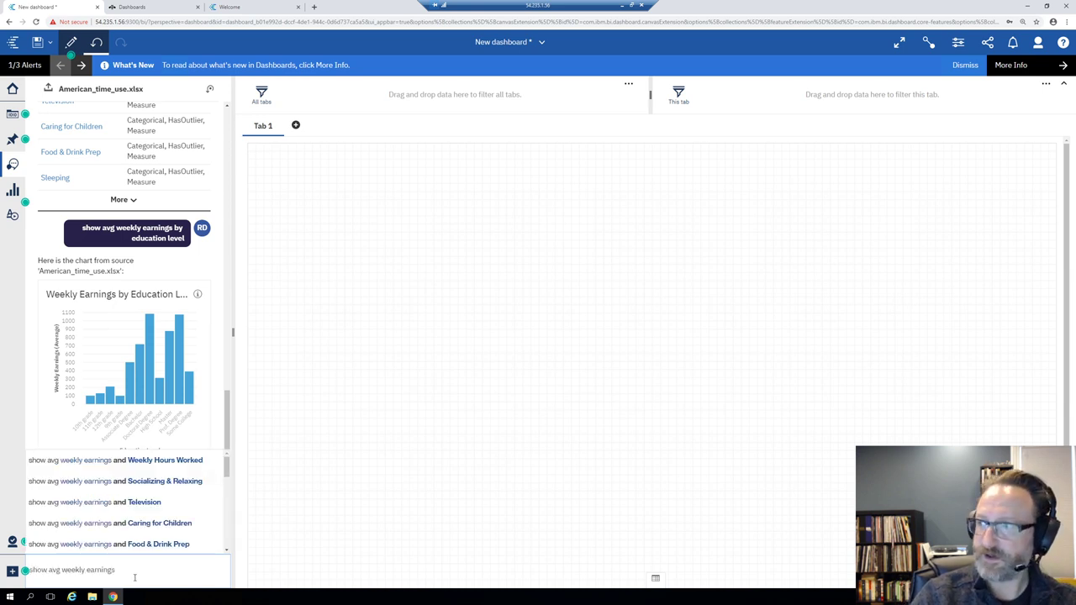
type(" by edu")
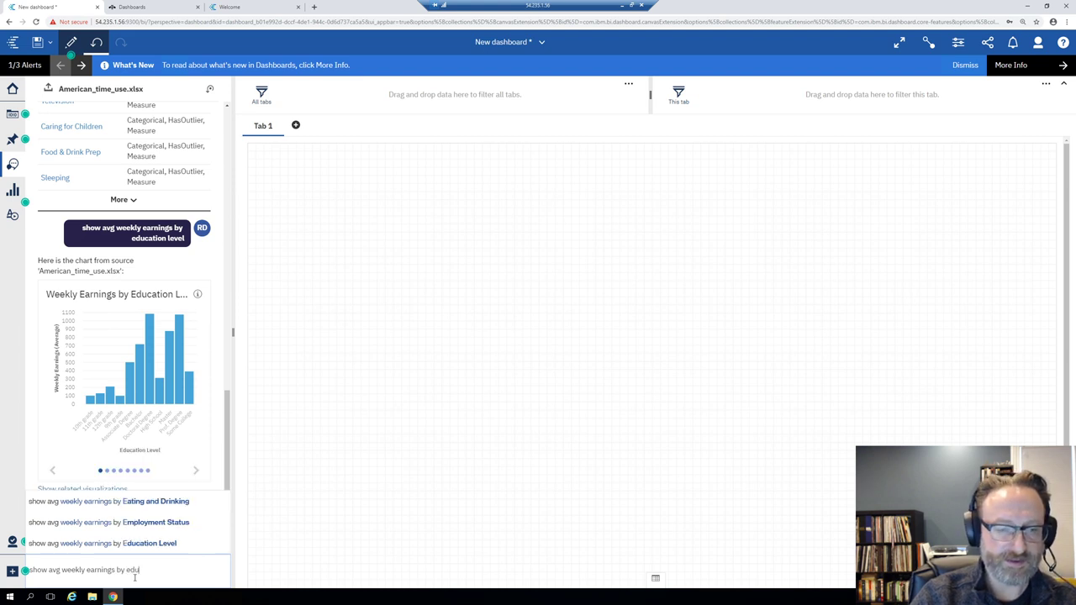
type("cation level")
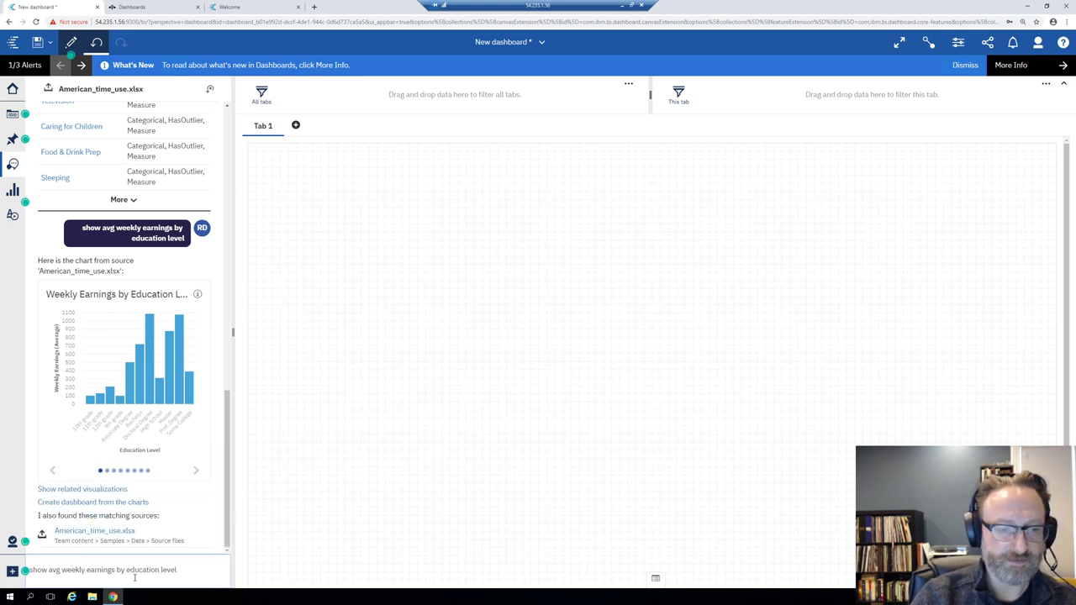
key("BackSpace")
key("BackSpace")
key("BackSpace")
type("level")
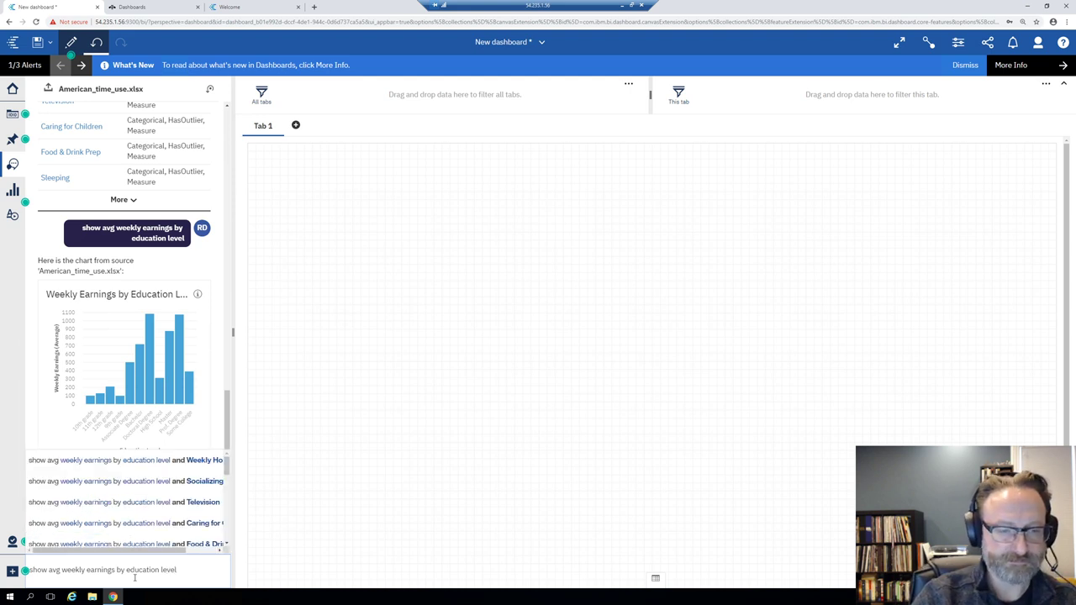
type(" where")
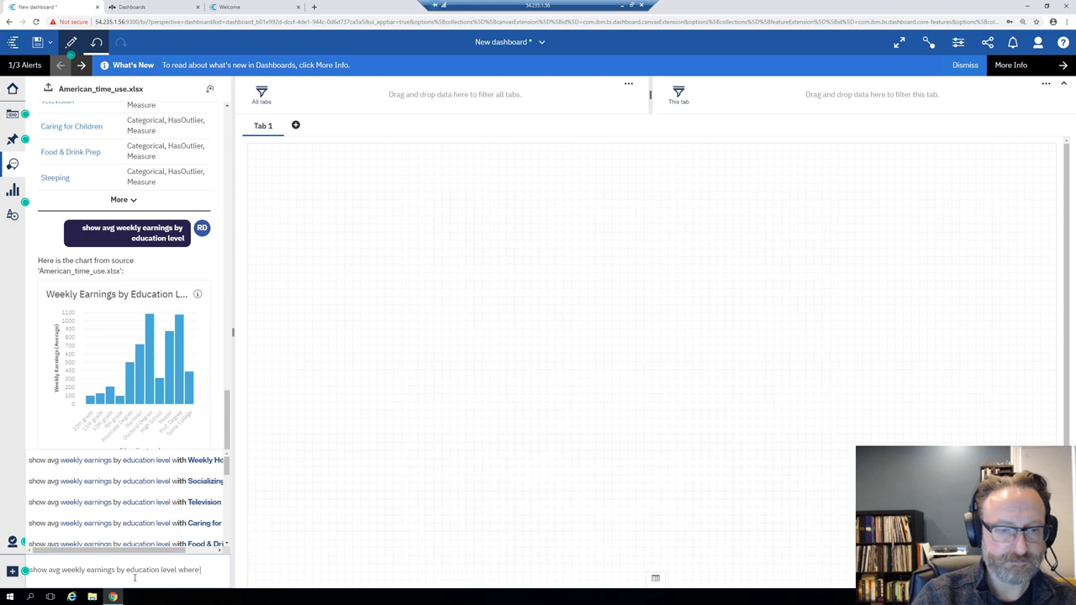
key("BackSpace")
key("BackSpace")
key("BackSpace")
key("BackSpace")
key("BackSpace")
key("BackSpace")
key("BackSpace")
key("BackSpace")
key("BackSpace")
key("BackSpace")
key("BackSpace")
key("BackSpace")
key("BackSpace")
key("BackSpace")
key("BackSpace")
key("BackSpace")
key("BackSpace")
key("BackSpace")
key("BackSpace")
key("BackSpace")
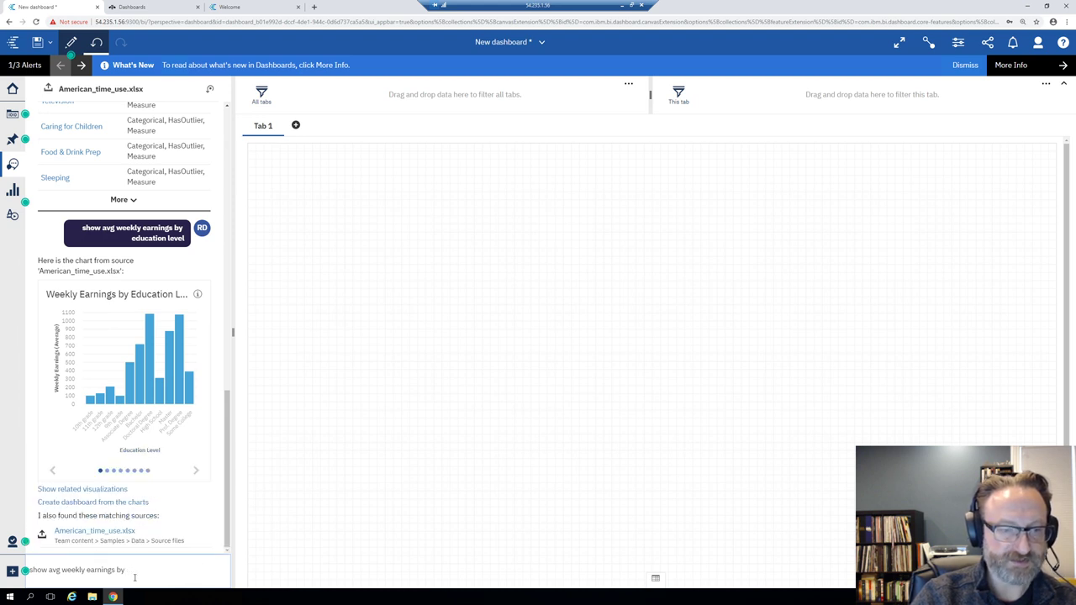
key("BackSpace")
key("BackSpace")
key("BackSpace")
type("weekly earnings")
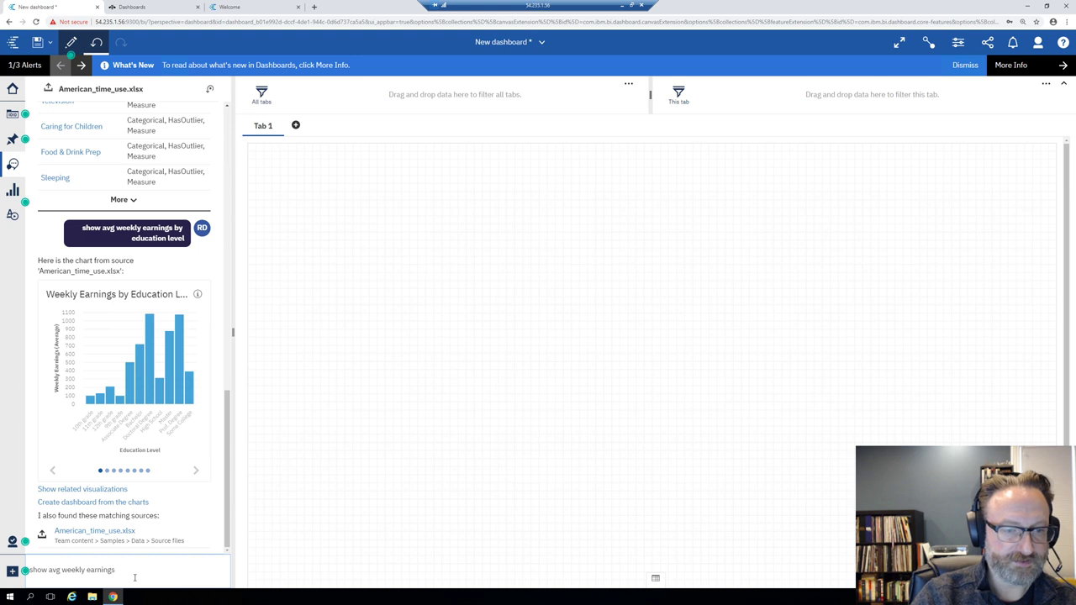
Step: Complete the question with "where education level is bachelors degree" and submit it to the assistant
type(" where education")
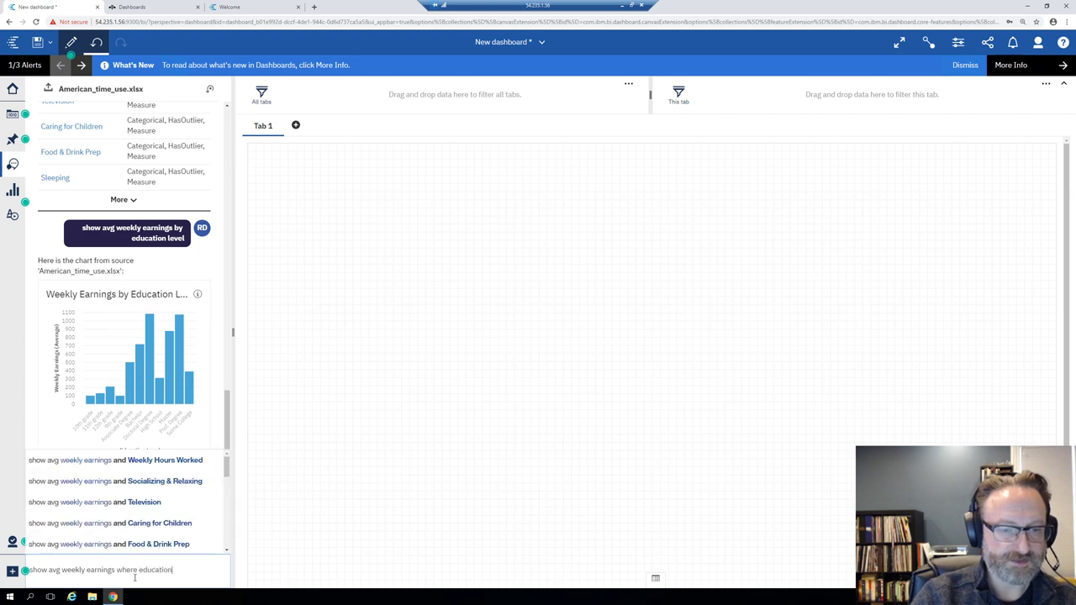
type(" le")
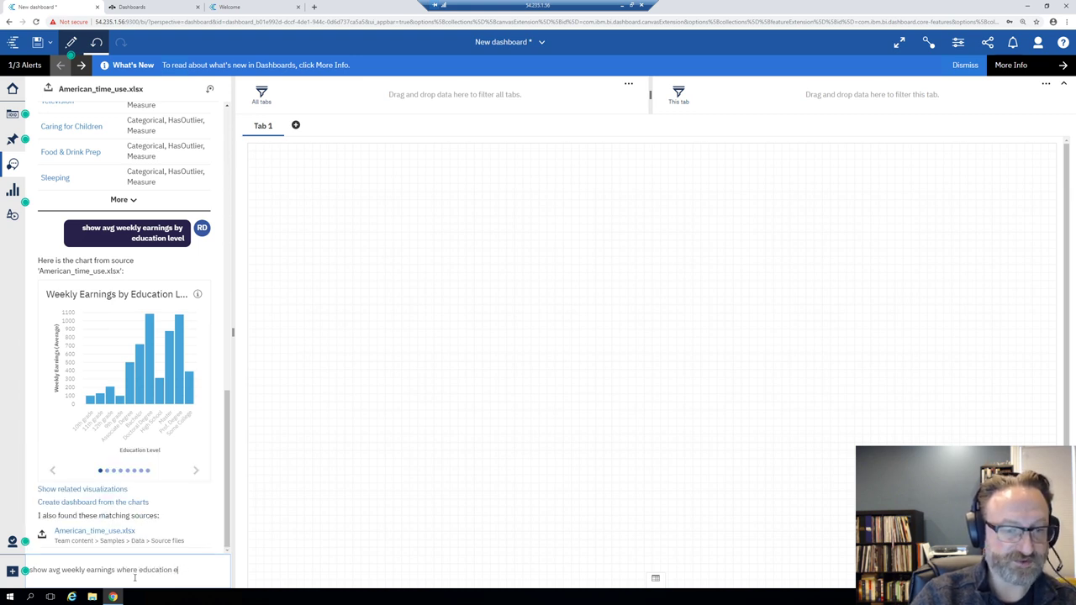
type("vel")
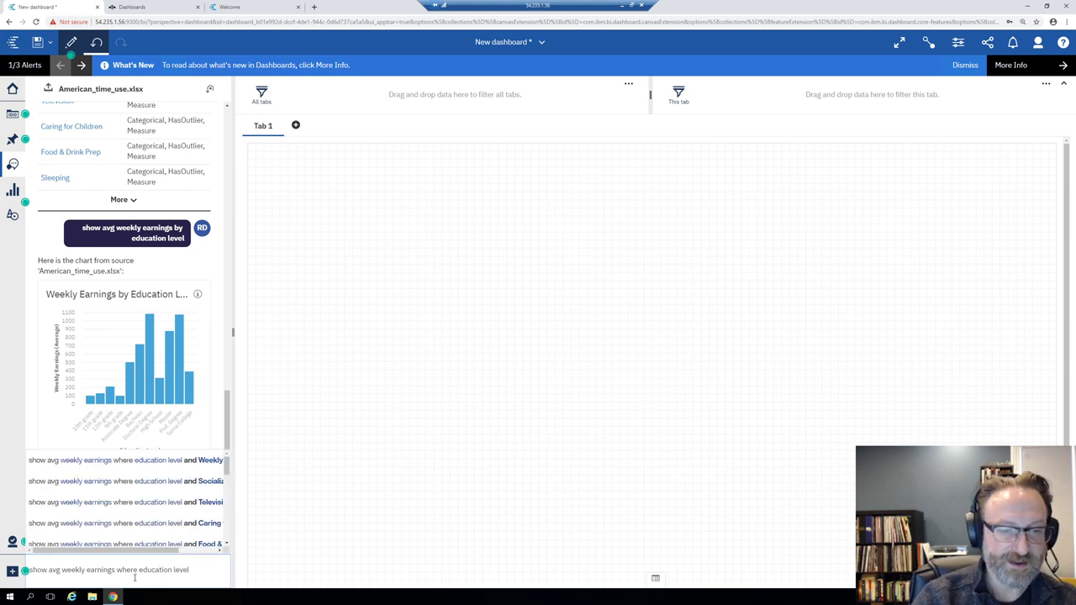
type(" i")
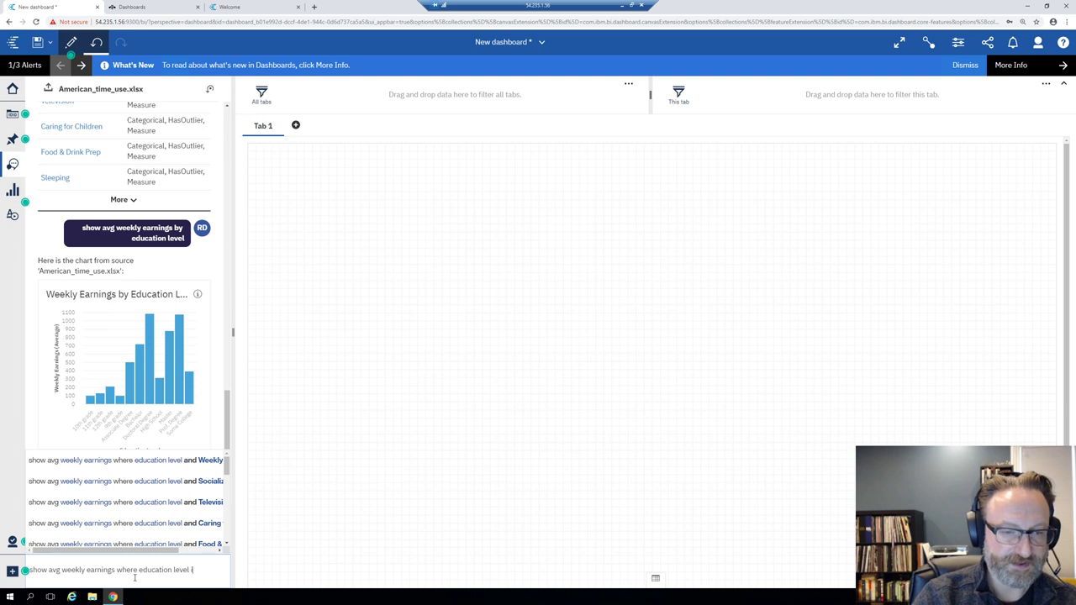
type("s bachelors")
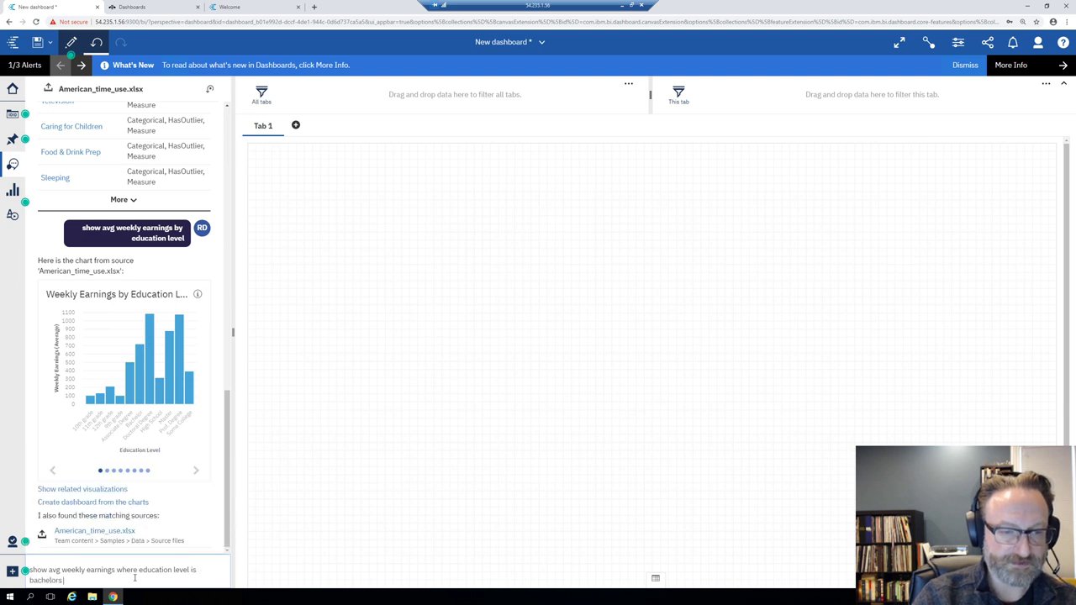
type(" degree")
key("Return")
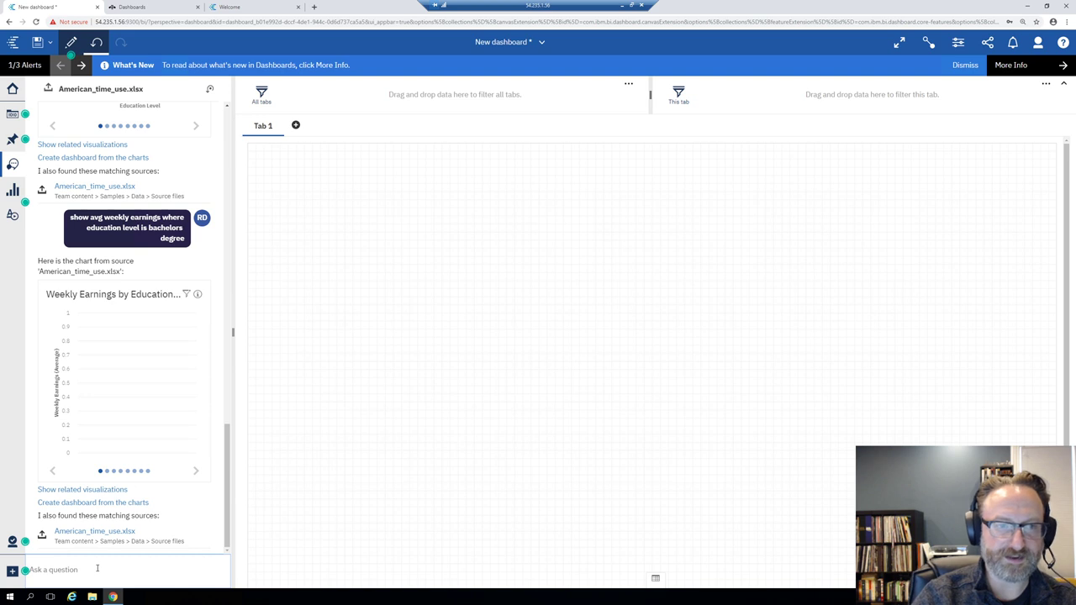
Step: Ask the assistant "show top 5 education level by avg weekly earnings"
type("show")
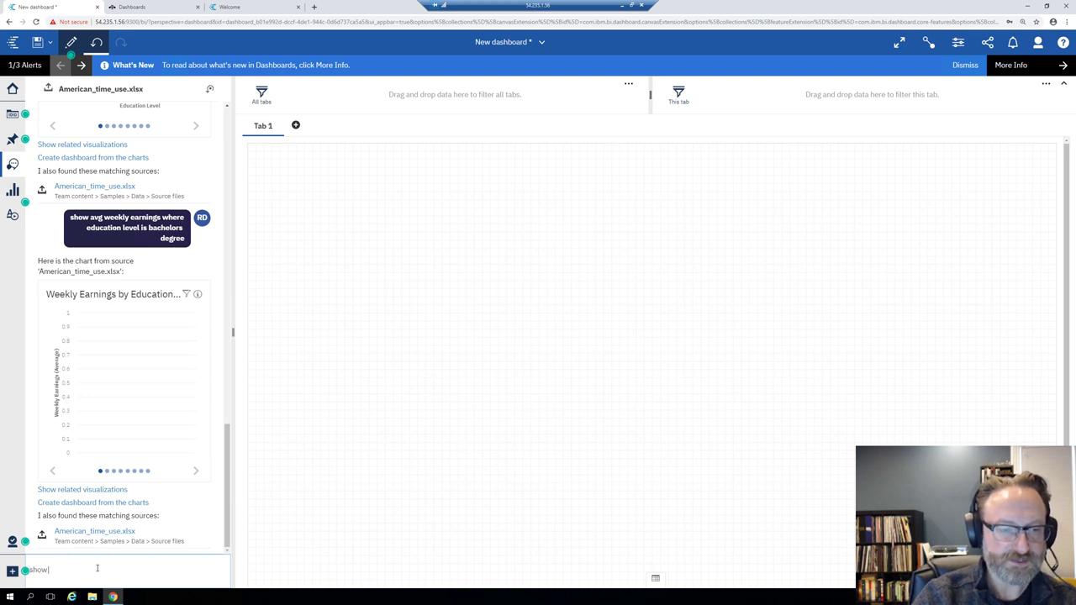
type(" top 5 ed")
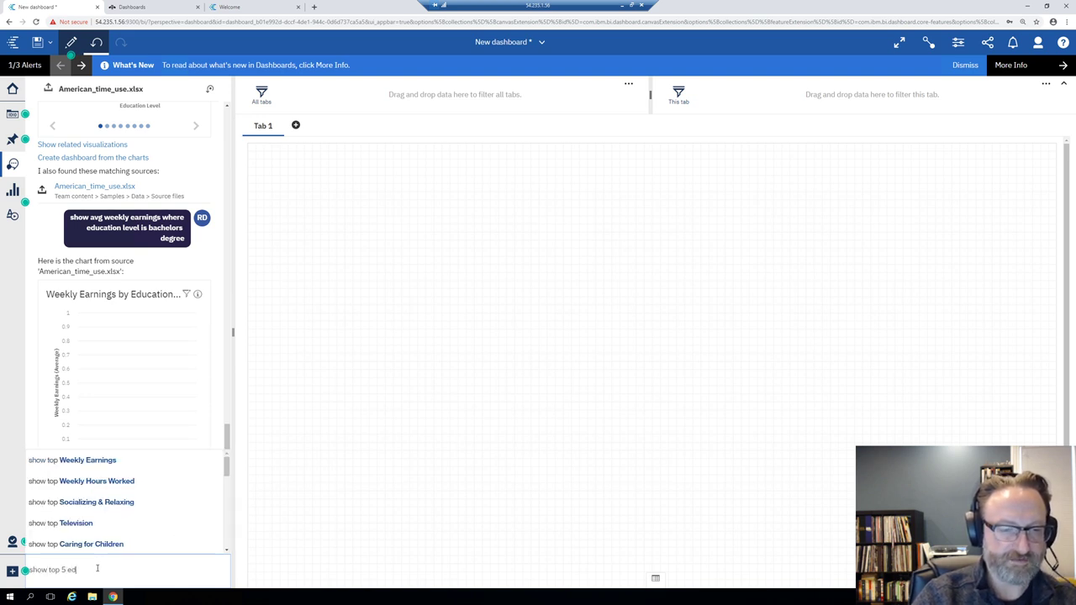
type("ucation level by")
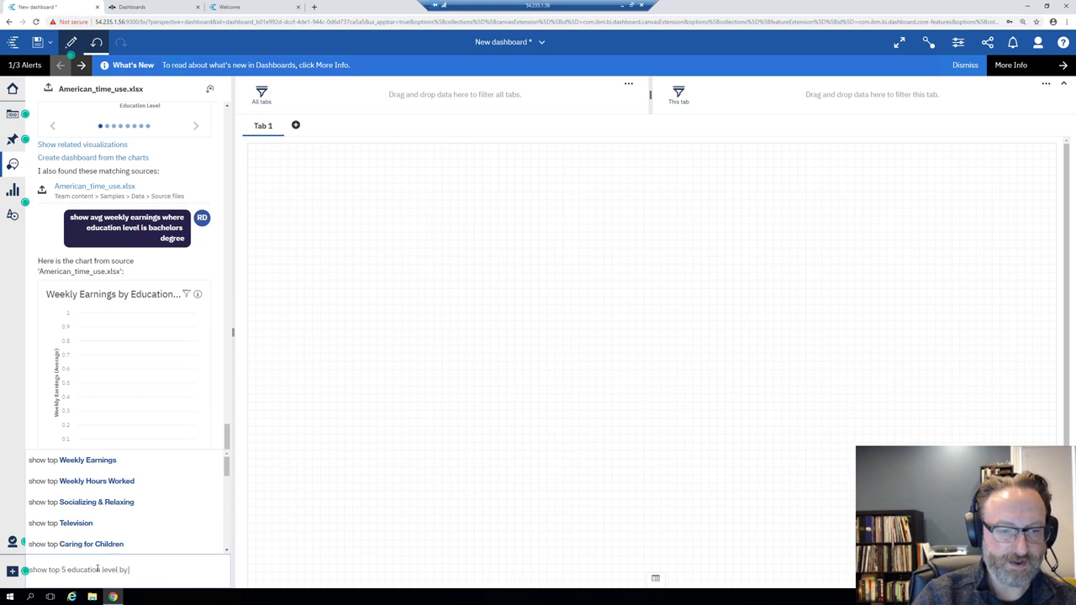
type(" avg weekly earnings")
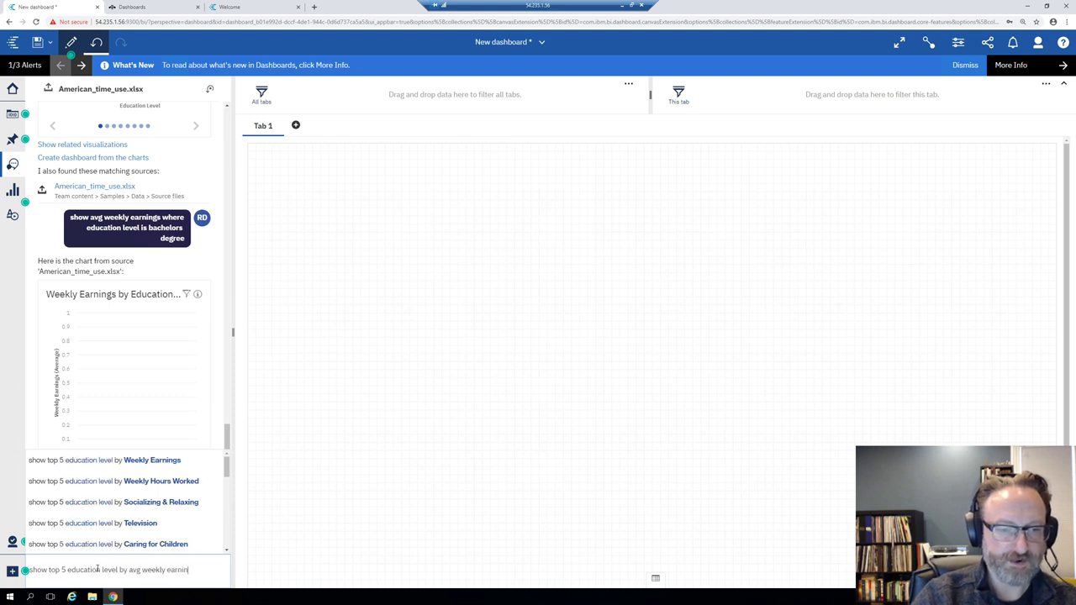
key("Return")
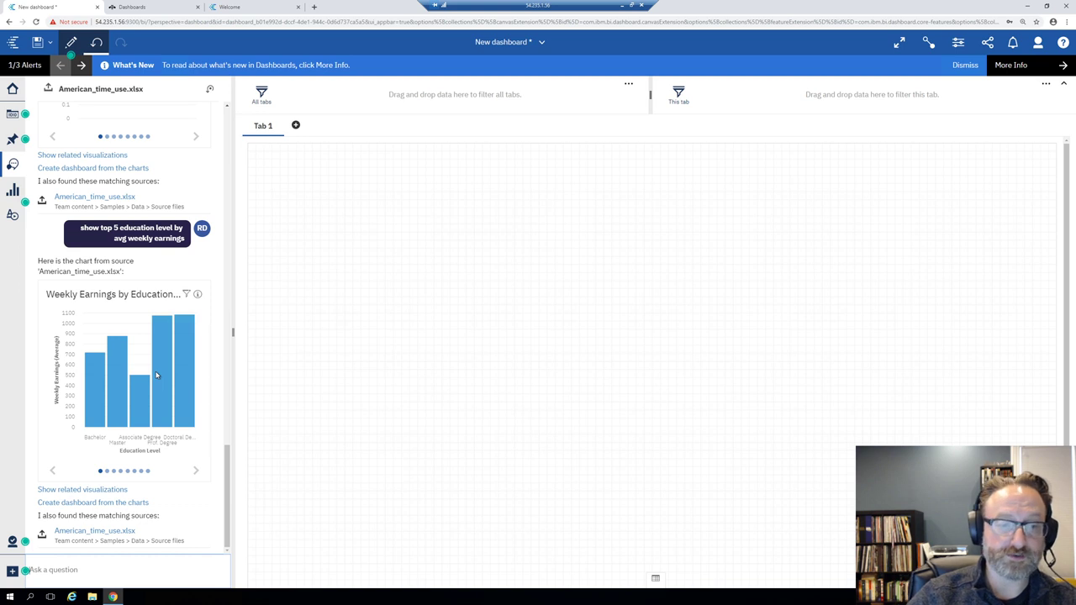
Step: Ask the assistant "how many education level", and have it create a dashboard from the charts of the top 5 education level answer
type("how m")
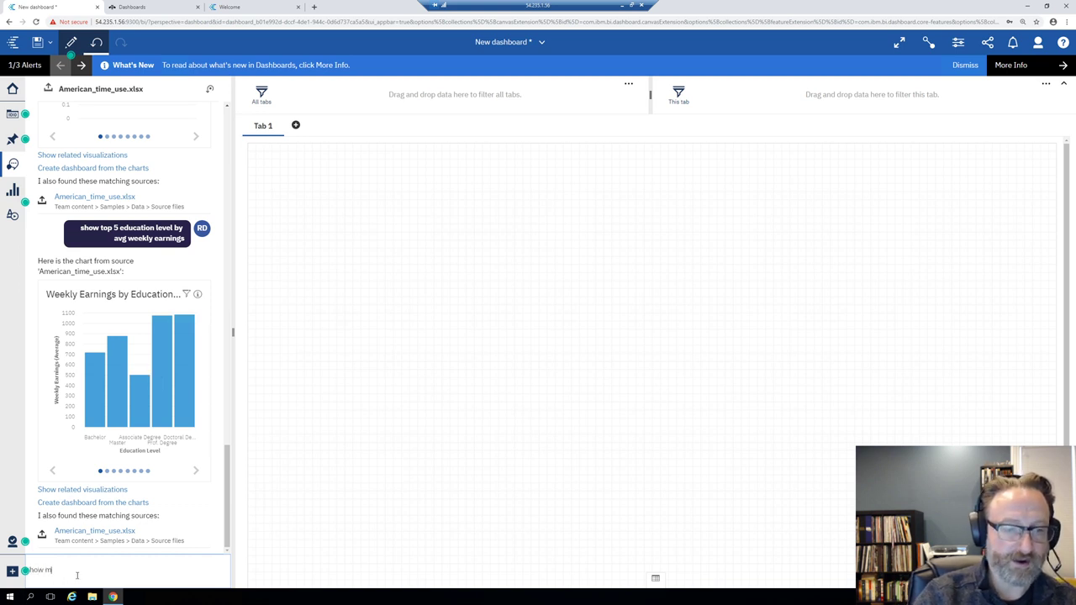
type("any education level")
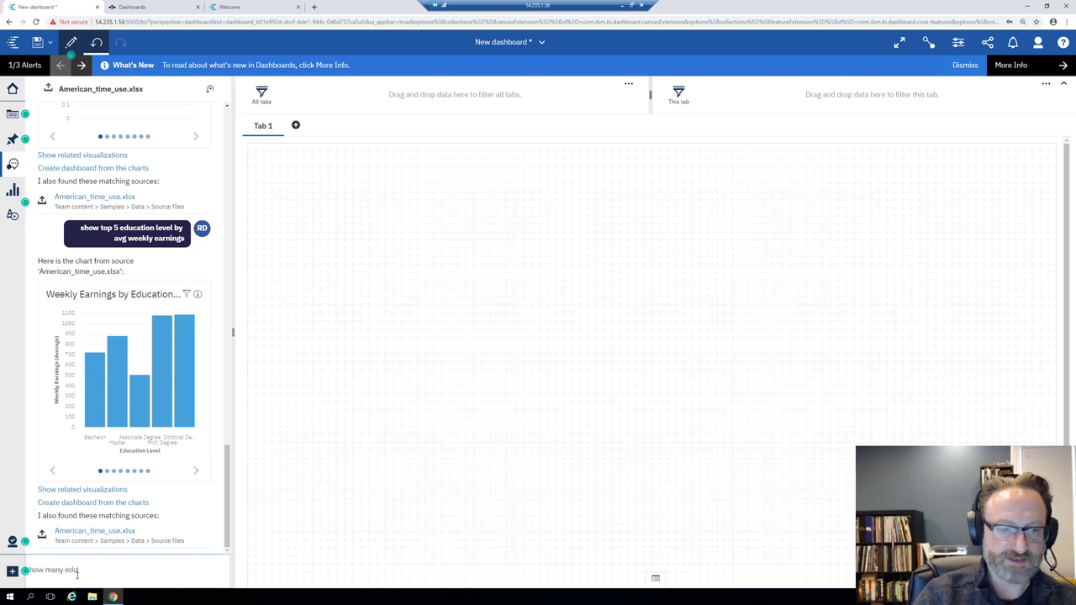
key("Return")
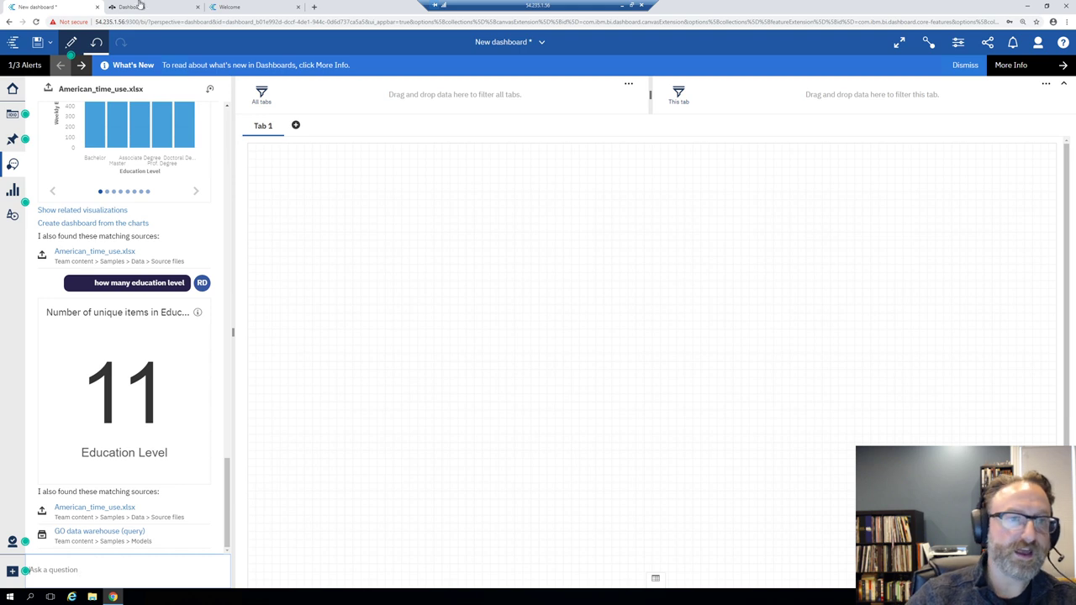
scroll(126, 305, "up", 1)
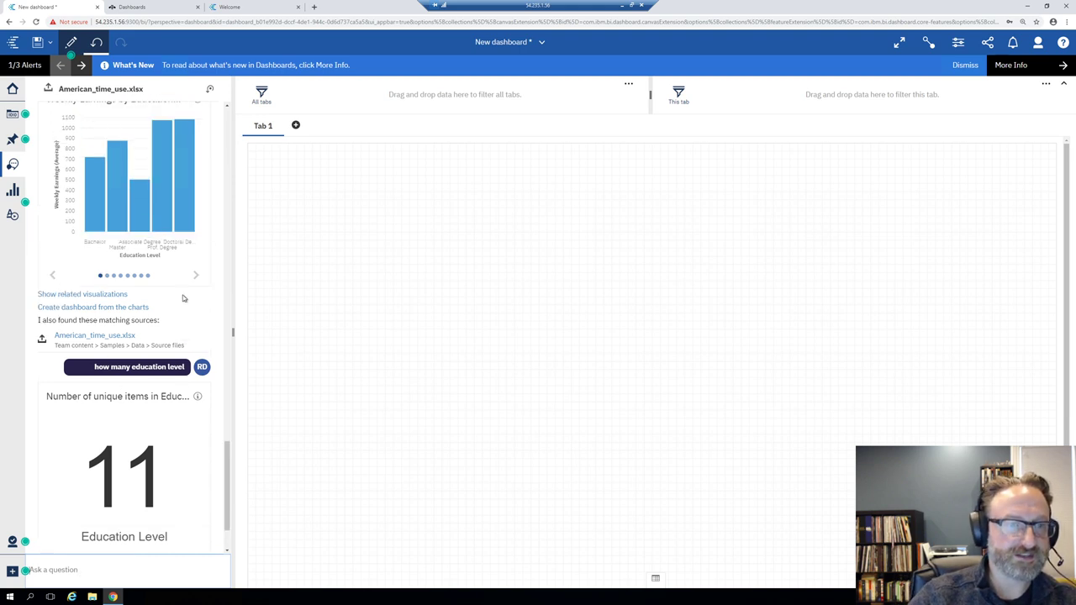
left_click(114, 307)
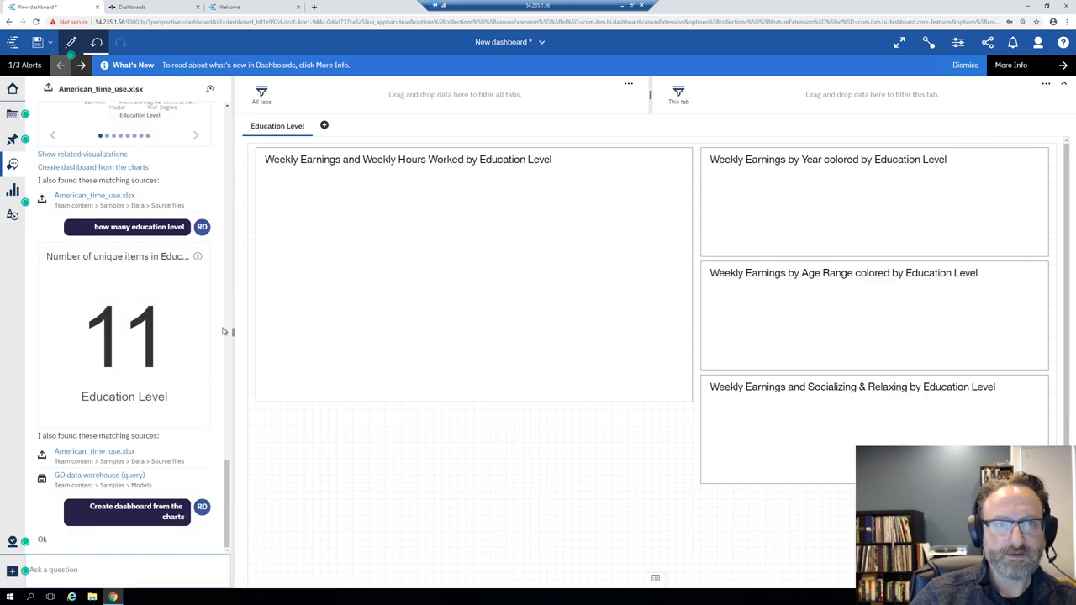
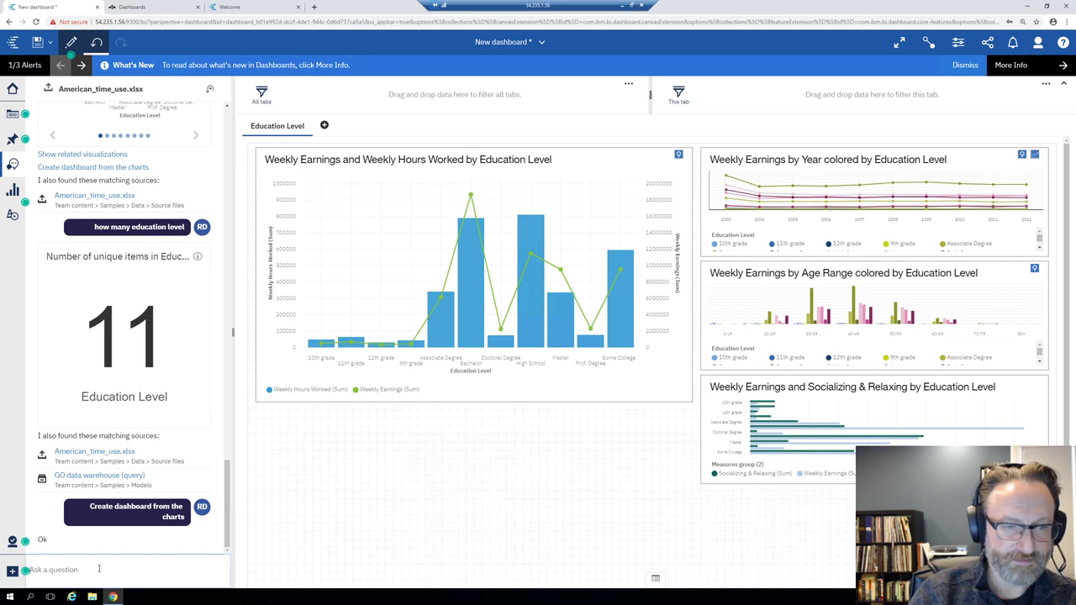
Step: Try asking the assistant "show avg weekly earnings by education level order by children"
type("show")
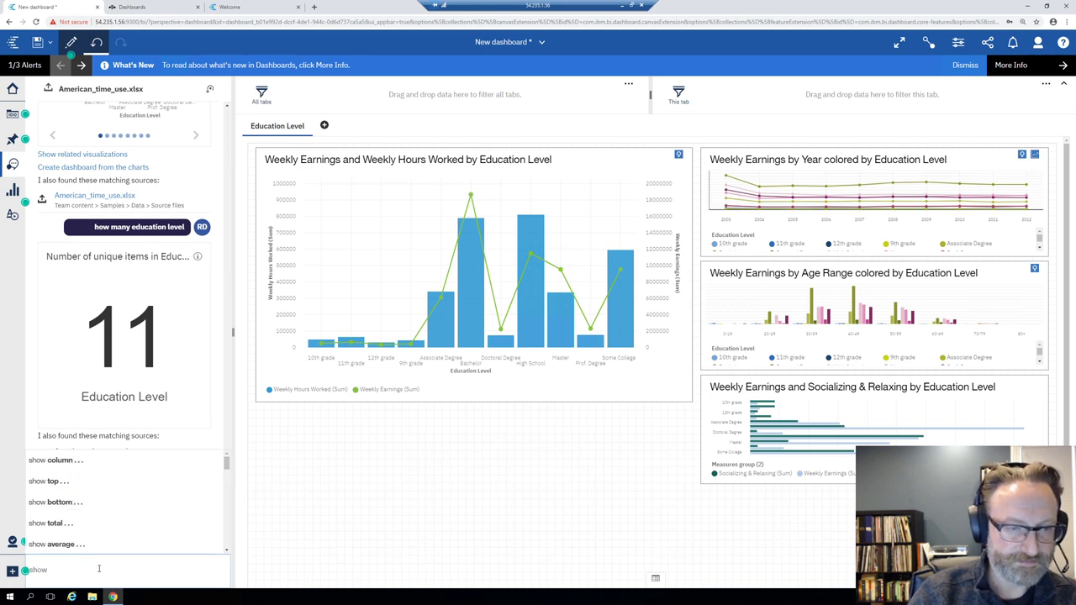
type(" avg weekly earnings")
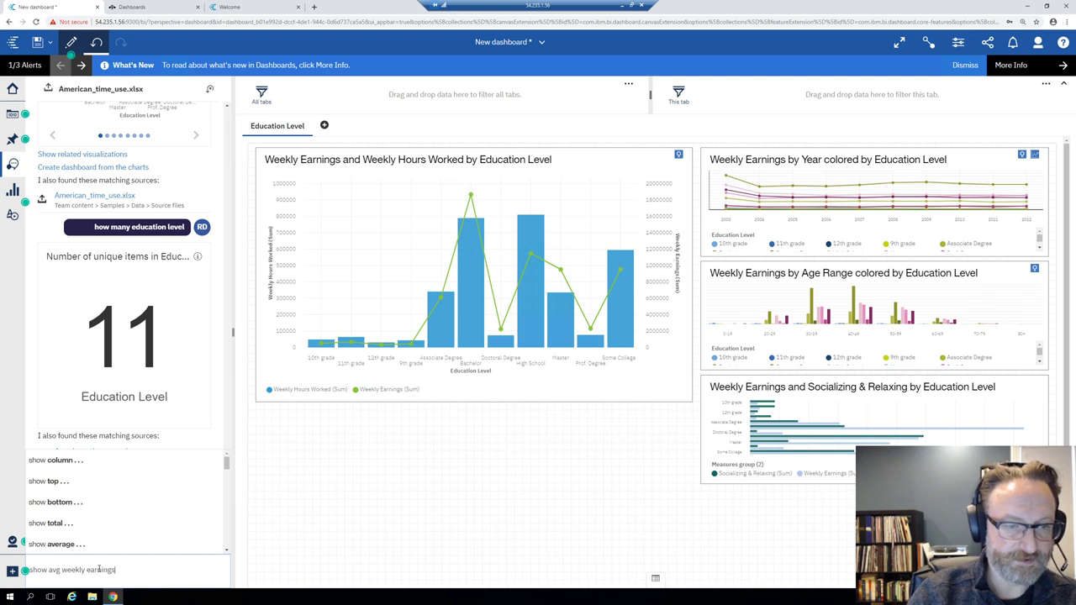
type(" by education lev")
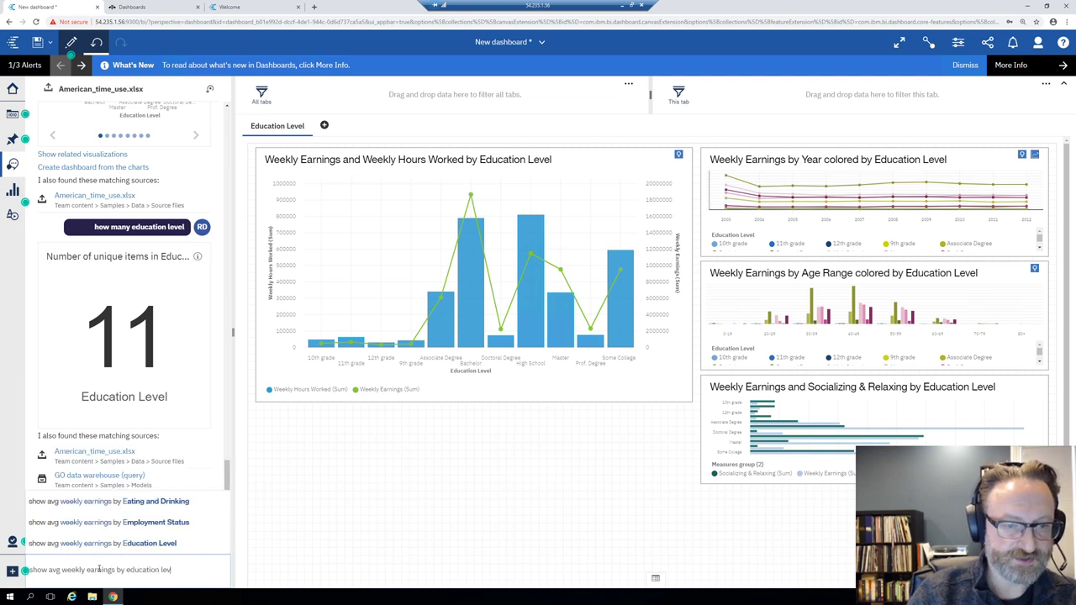
type("el order by")
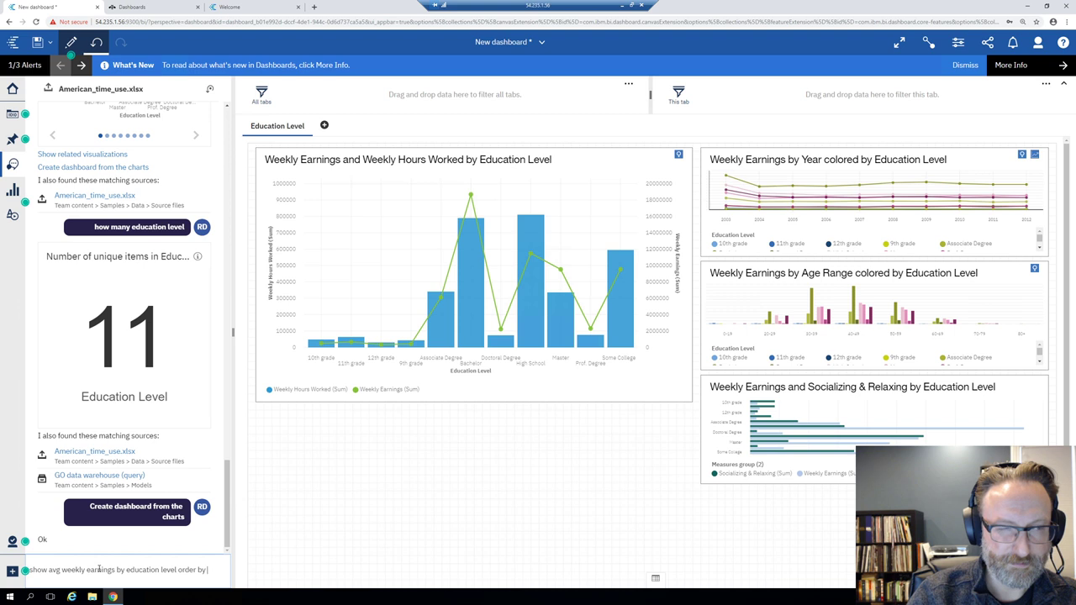
type("chi")
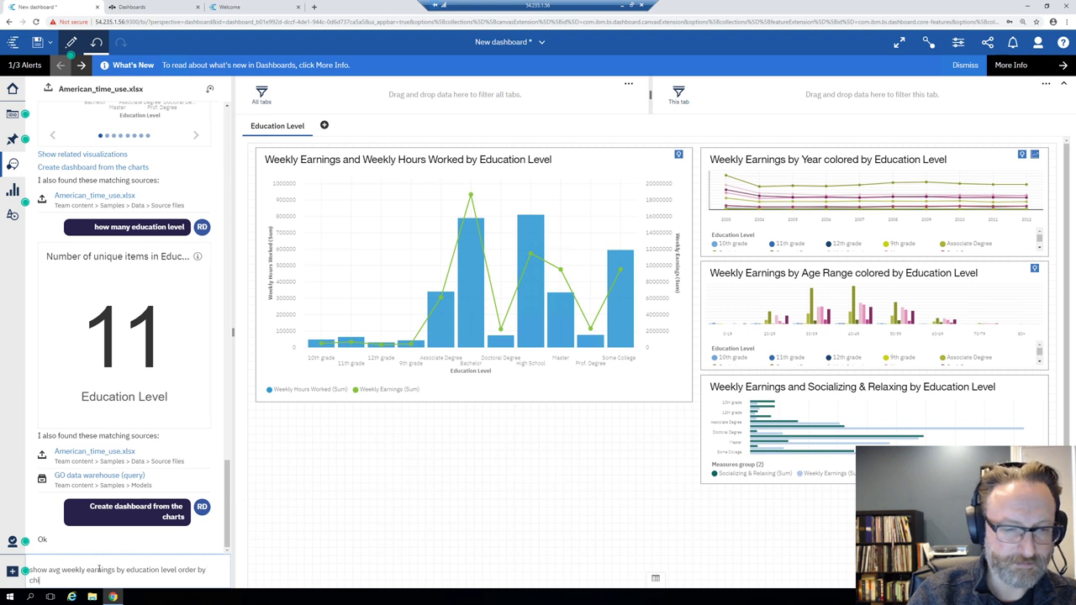
type("ldren")
key("Return")
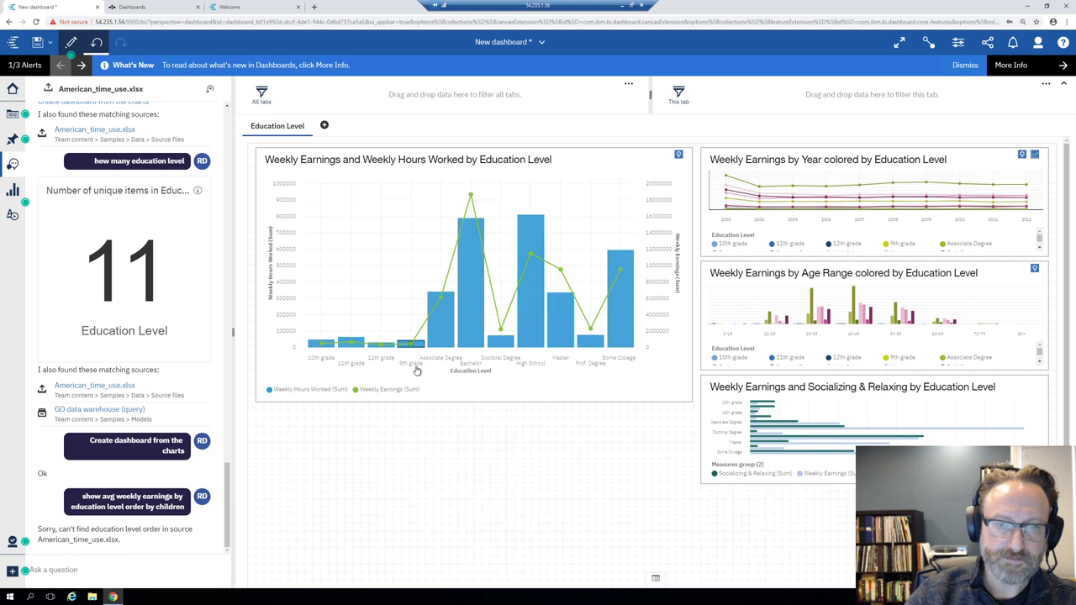
Step: Start a custom sort of Education Level in the large earnings and hours chart with 9th, 10th, 11th and 12th grade in that order
left_click(460, 375)
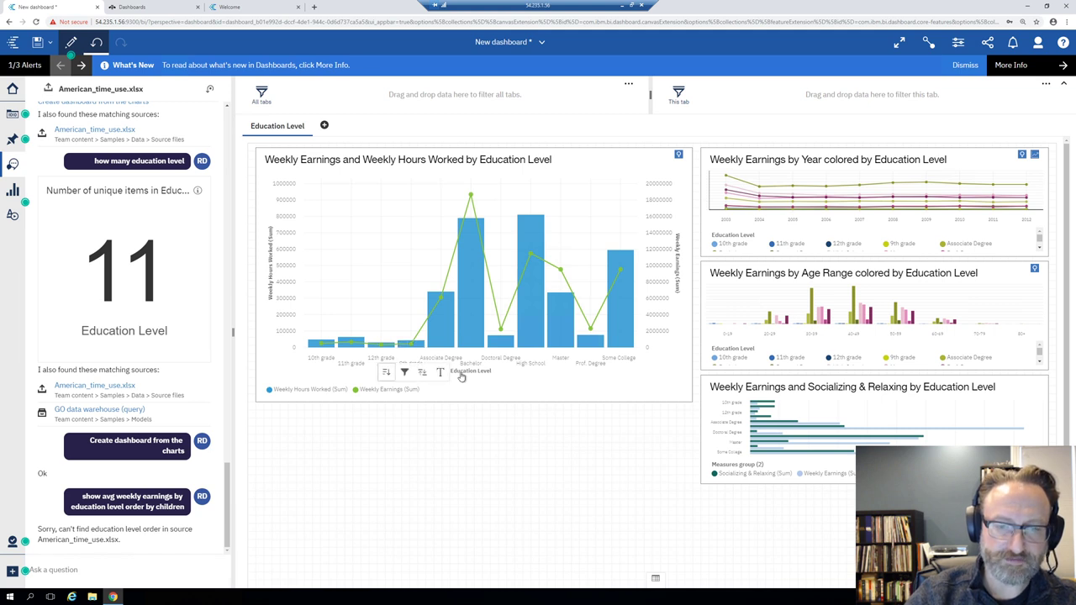
left_click(385, 377)
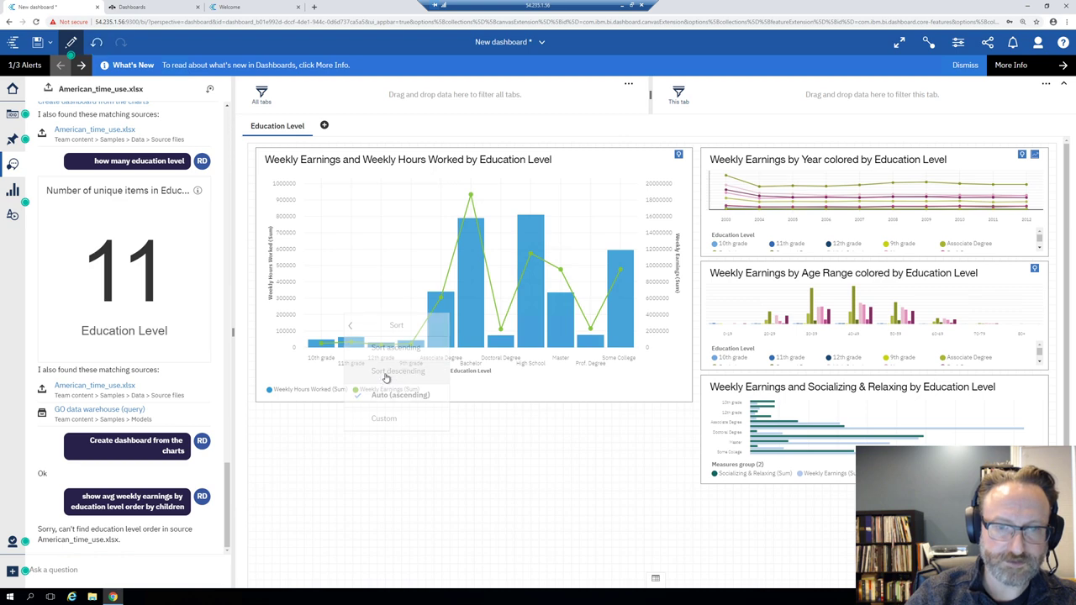
left_click(388, 427)
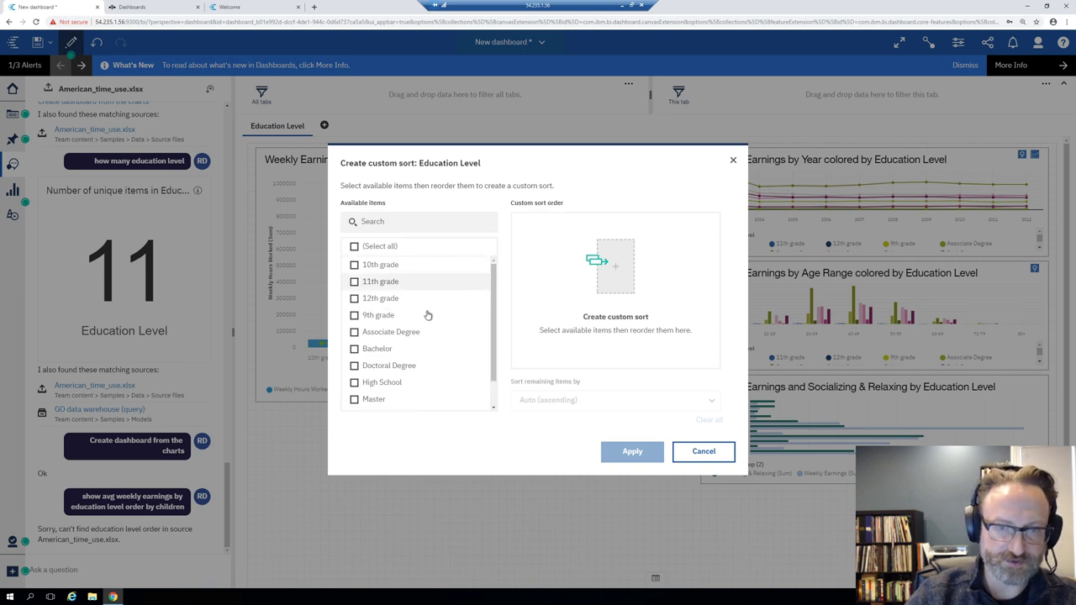
left_click(354, 315)
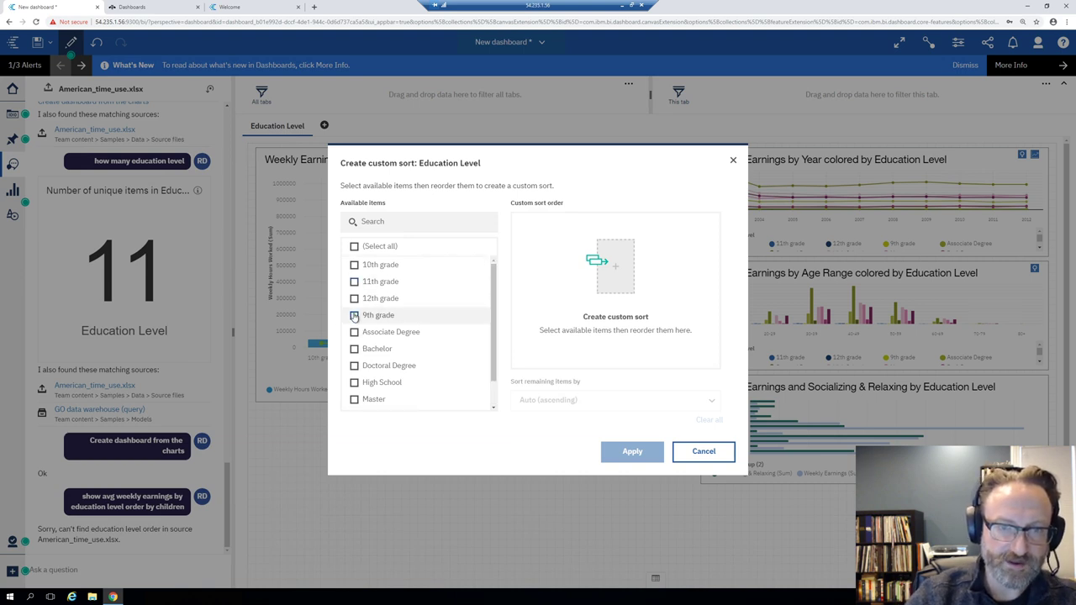
left_click(354, 266)
left_click(354, 282)
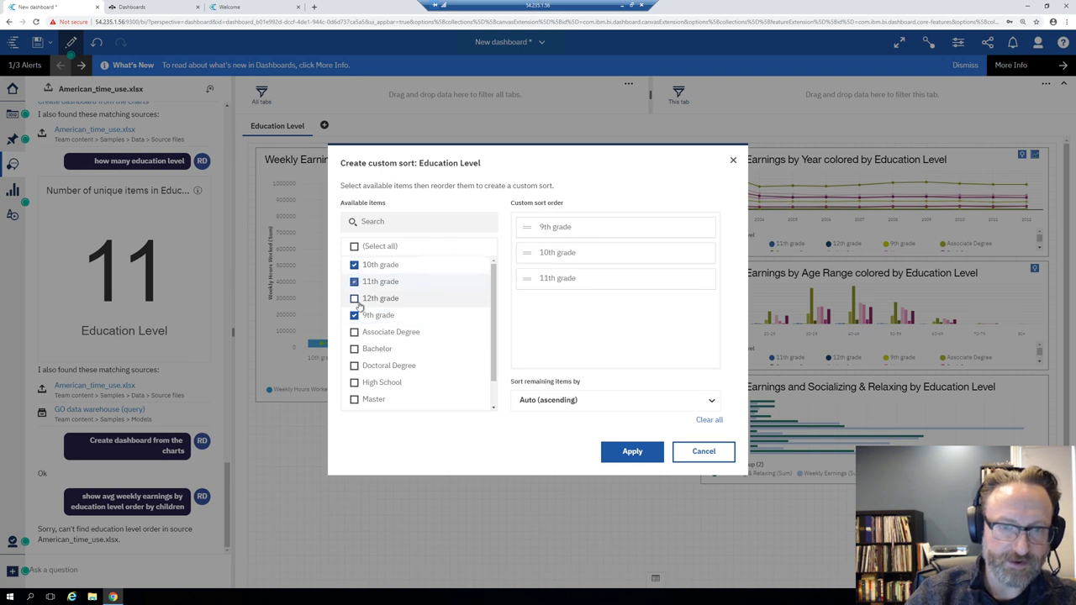
left_click(354, 299)
Step: Append High School, Some College, Associate Degree, Bachelor, Prof. Degree, Master and Doctoral Degree to the custom sort order and apply it
scroll(356, 351, "down", 1)
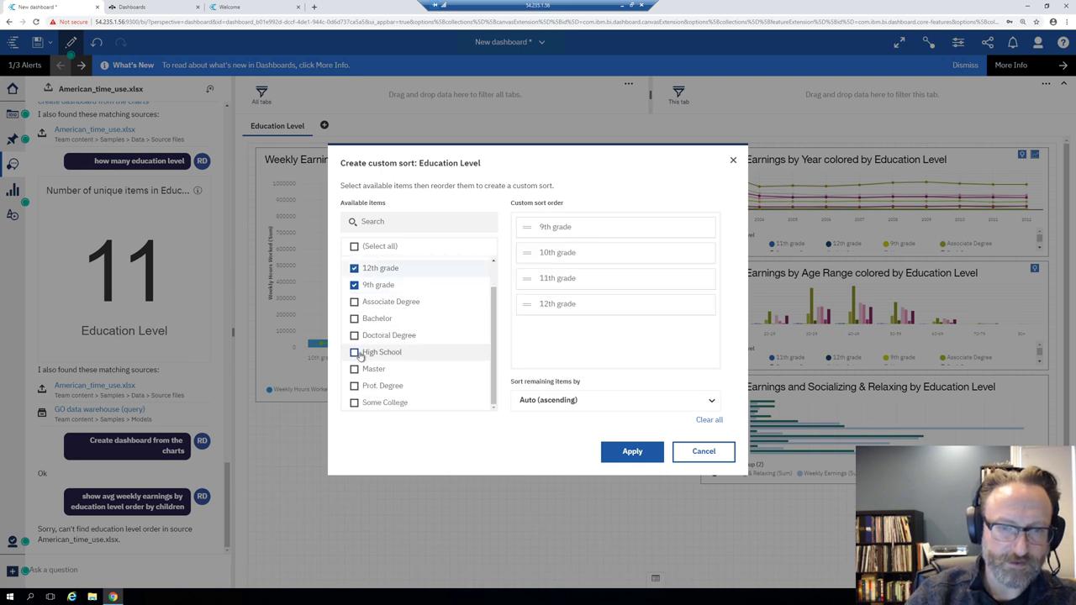
left_click(353, 352)
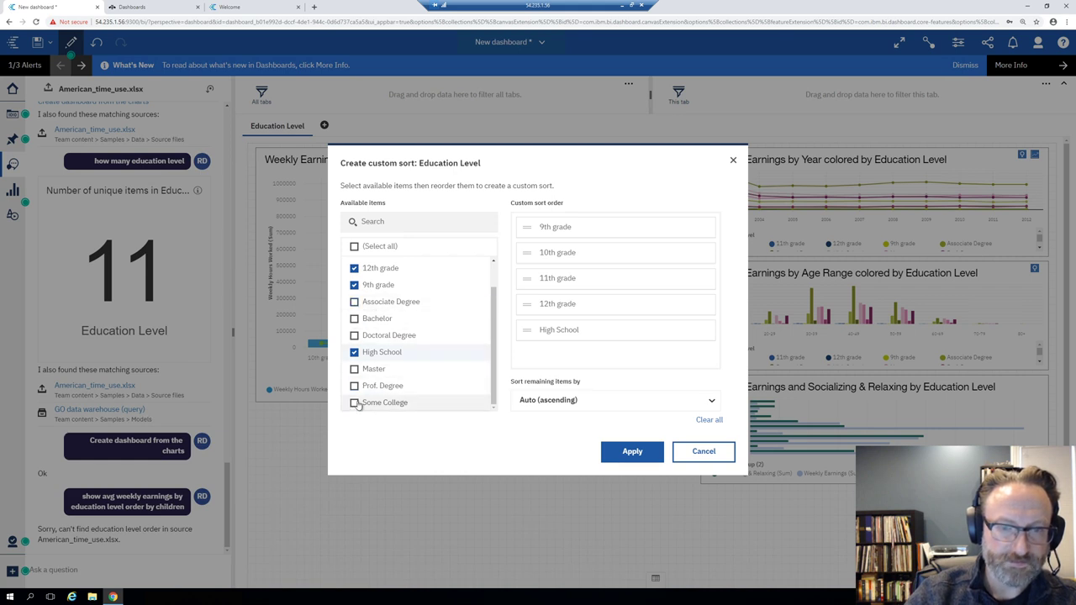
left_click(354, 302)
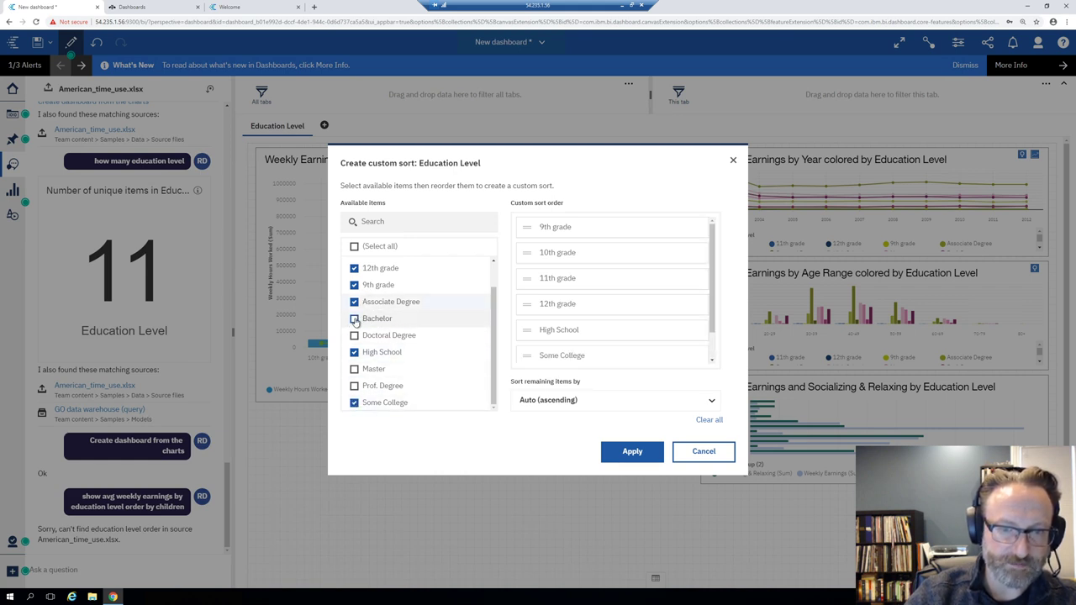
left_click(353, 319)
left_click(354, 386)
left_click(354, 369)
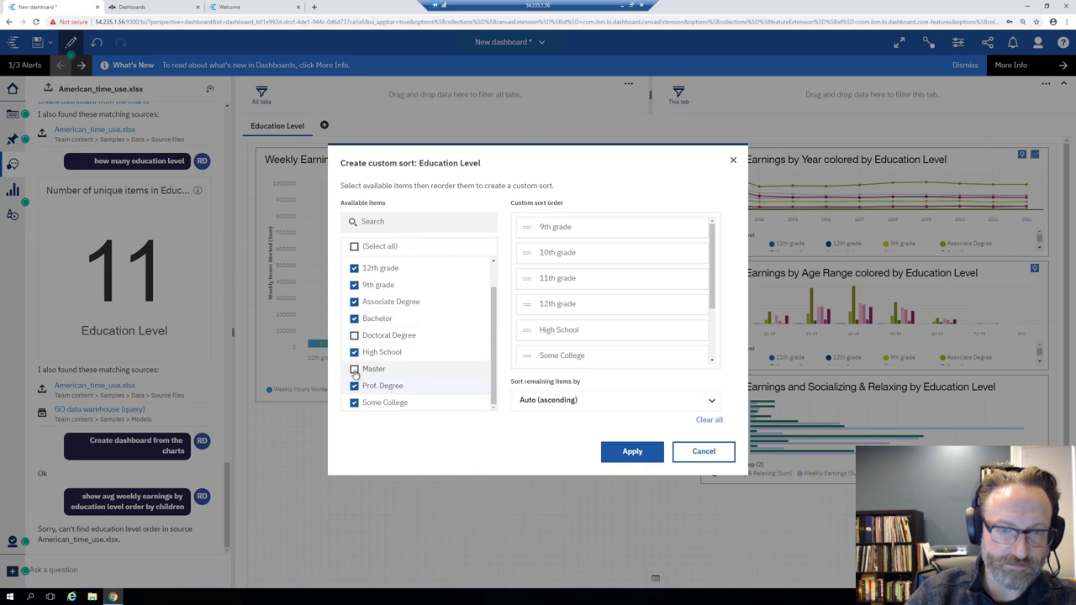
left_click(354, 335)
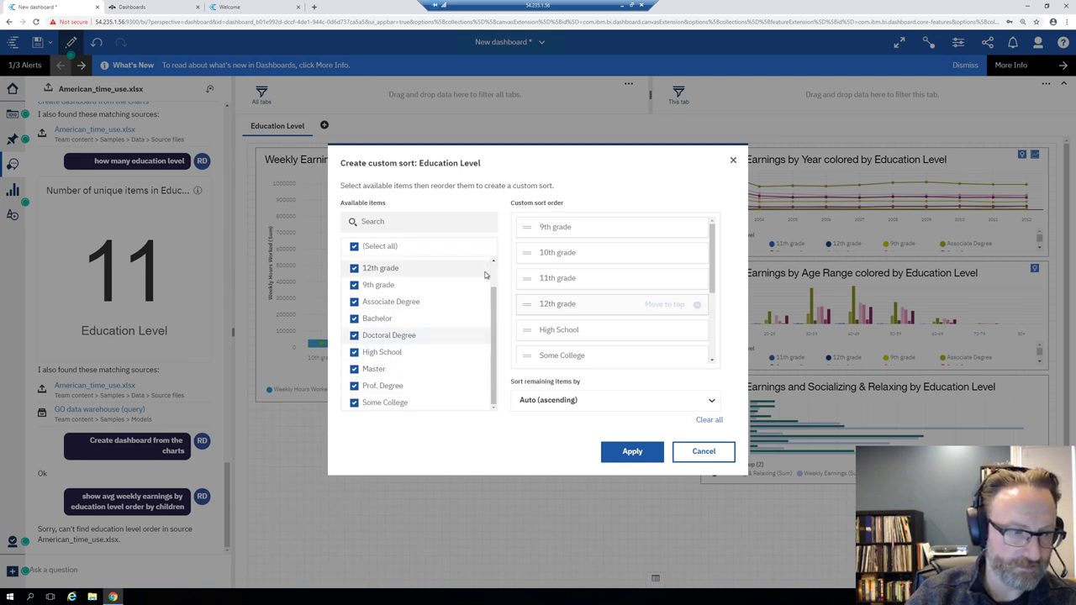
left_click(633, 454)
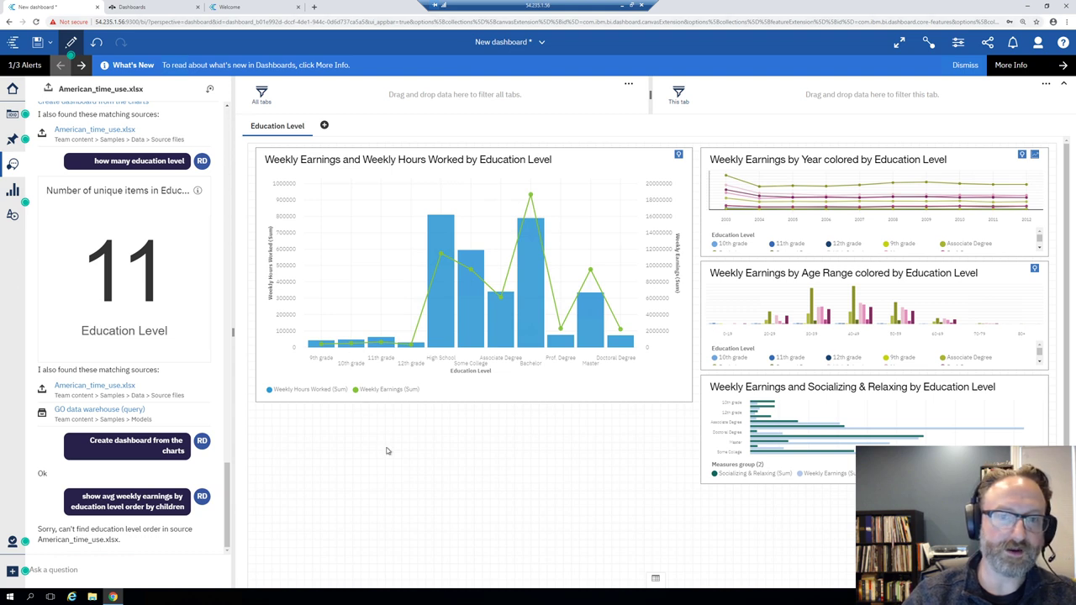
Step: Add a new tab with an empty canvas to the dashboard beside the Education Level tab
left_click(118, 570)
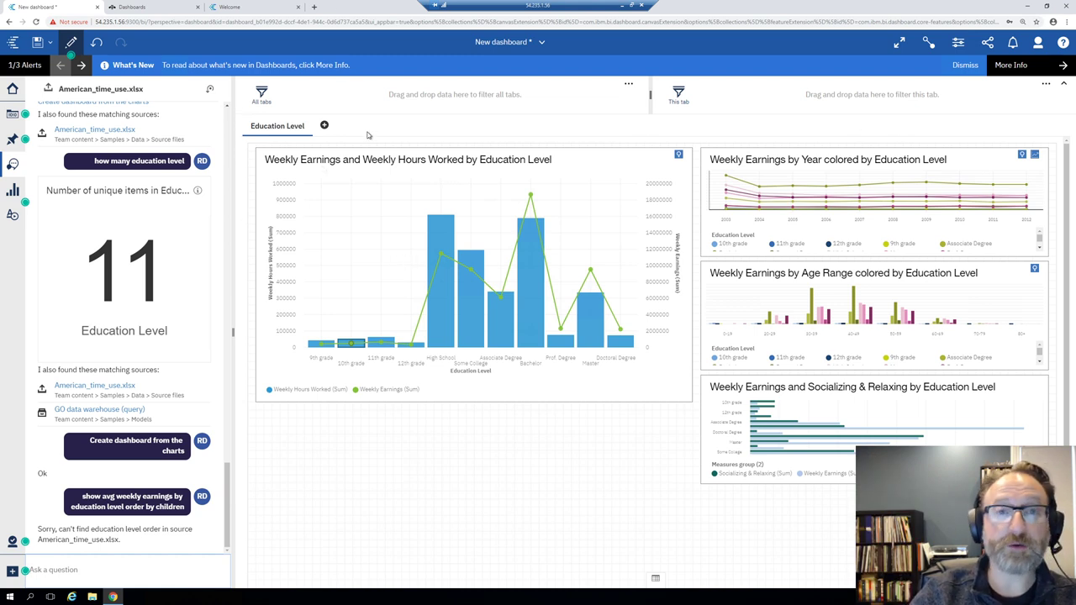
left_click(325, 126)
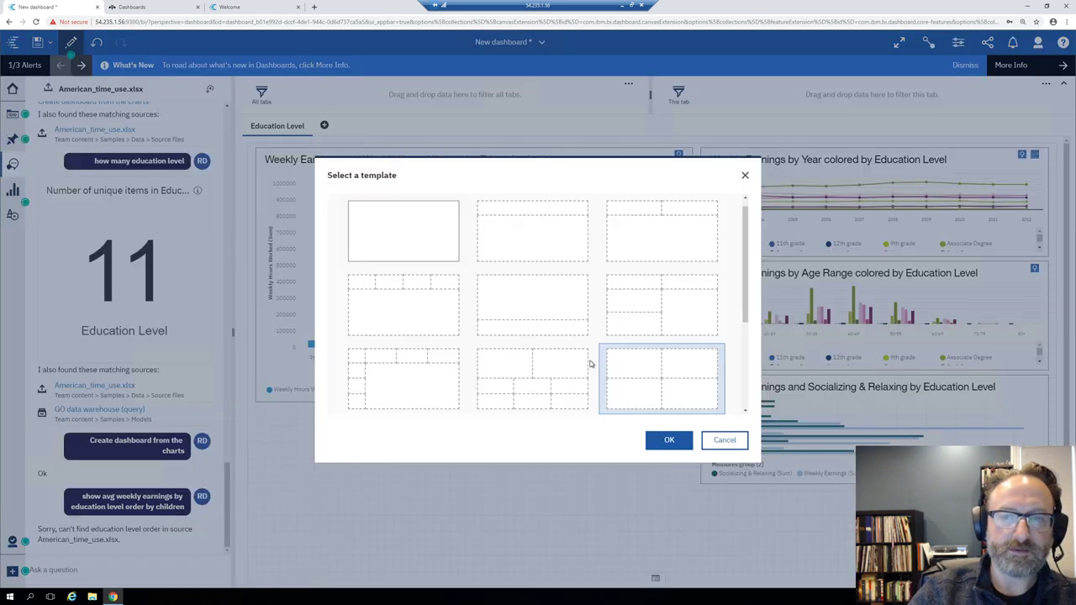
left_click(670, 442)
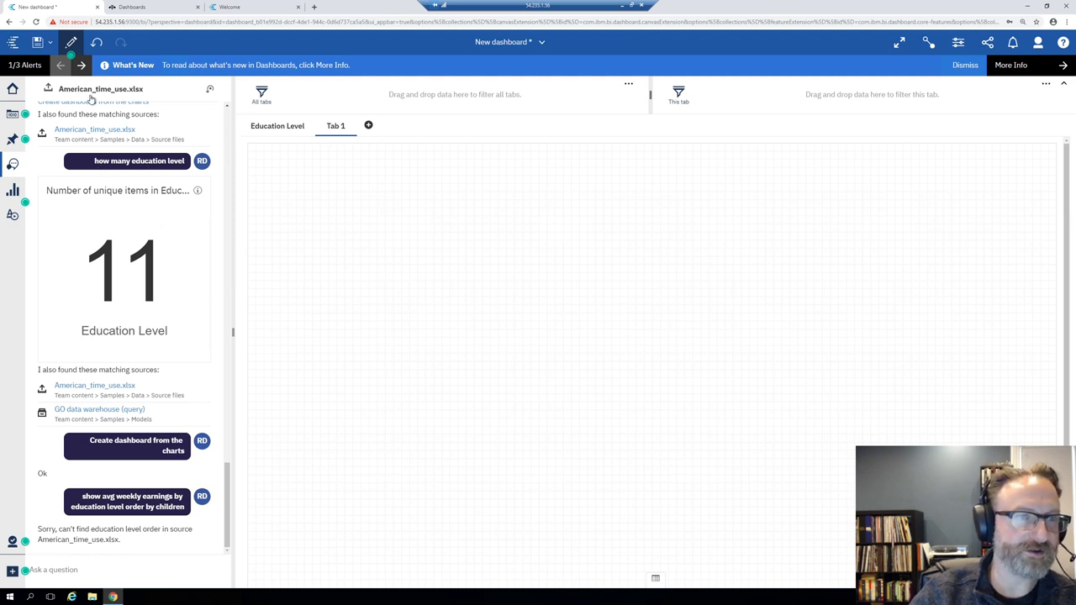
Step: Look back through the assistant's earlier answers and bring up the list of system visualizations
scroll(107, 236, "up", 2)
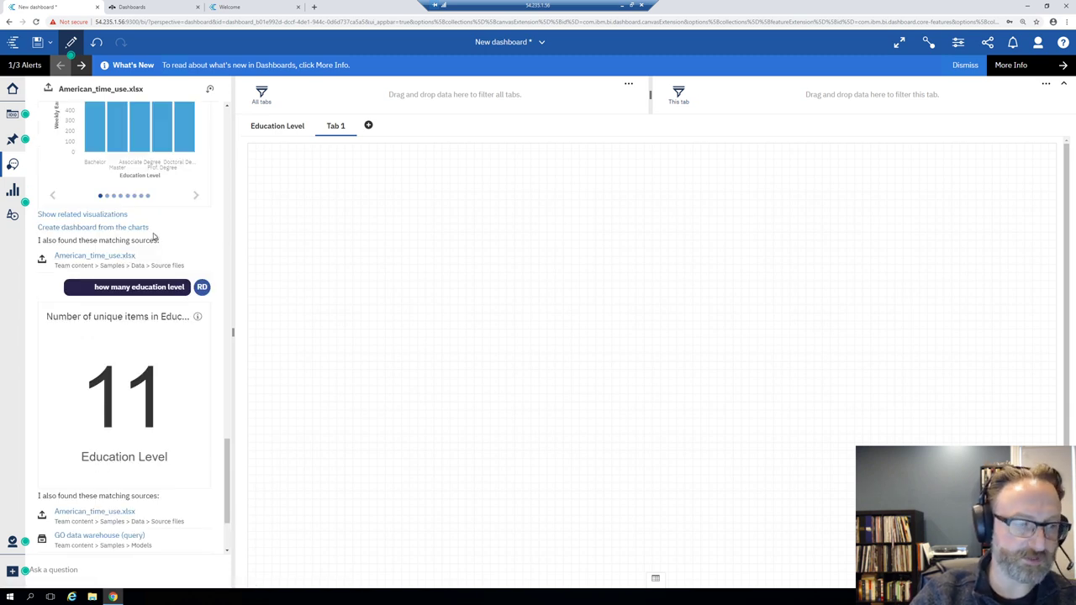
scroll(154, 237, "up", 2)
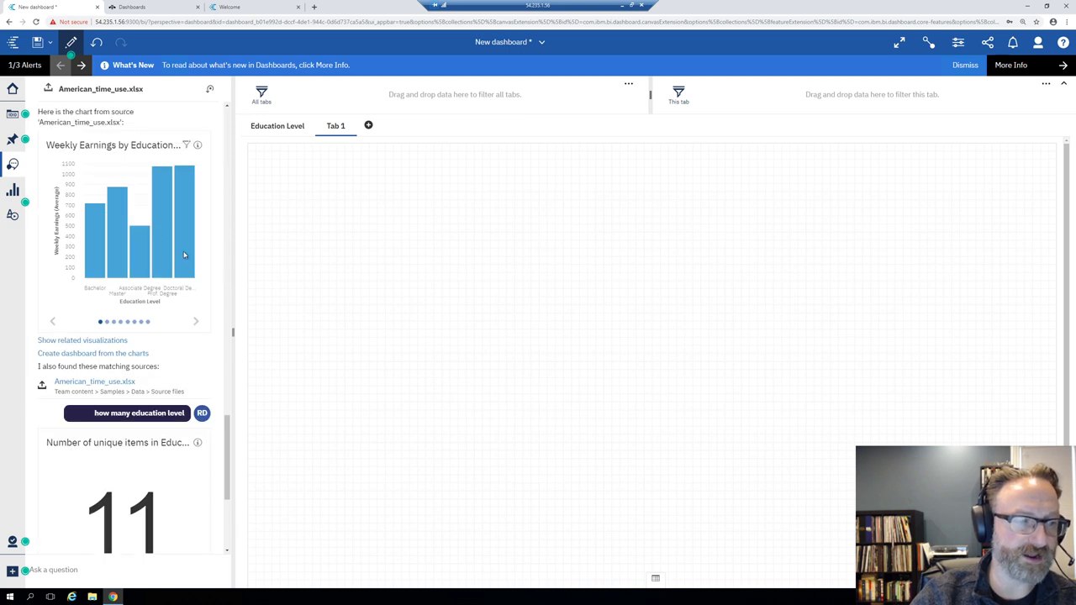
scroll(183, 250, "down", 4)
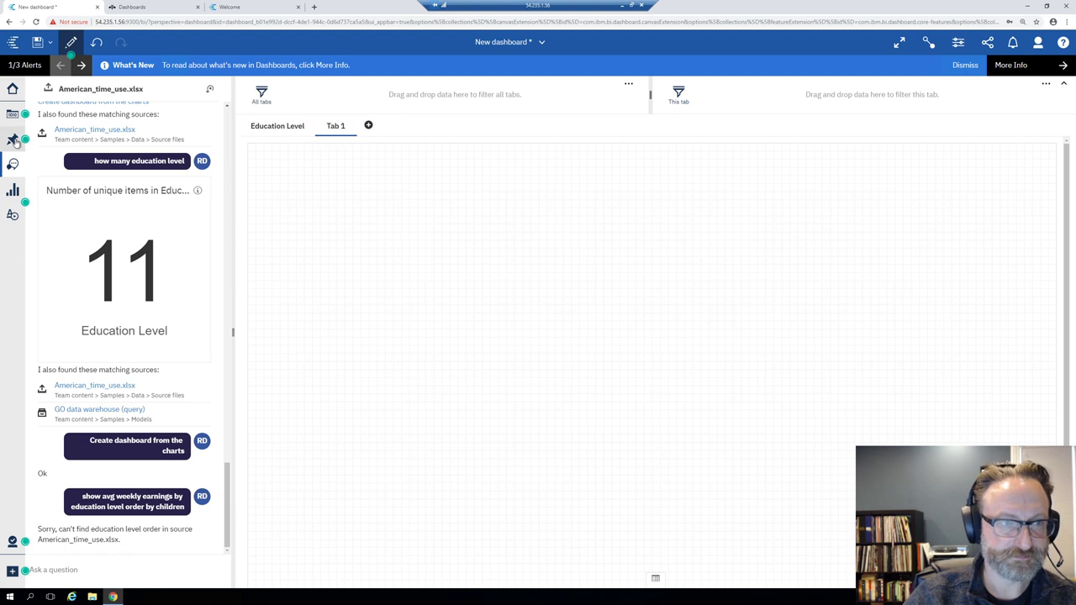
left_click(13, 190)
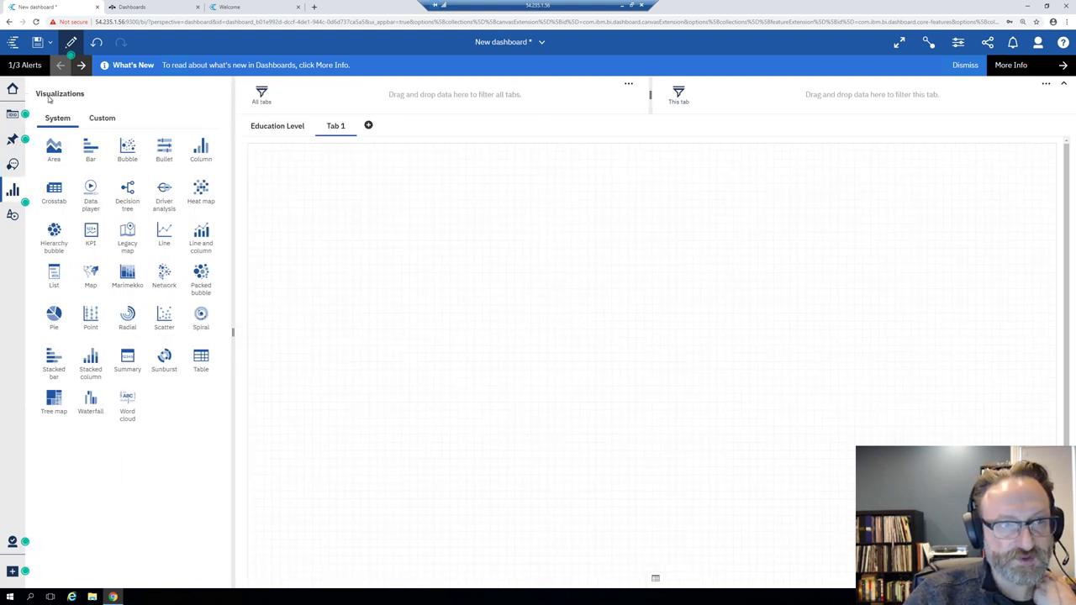
Step: Add the custom Quadrant visualization to the empty tab with Revenue as X values, Quantity as Y values and Product Number as names
left_click(106, 122)
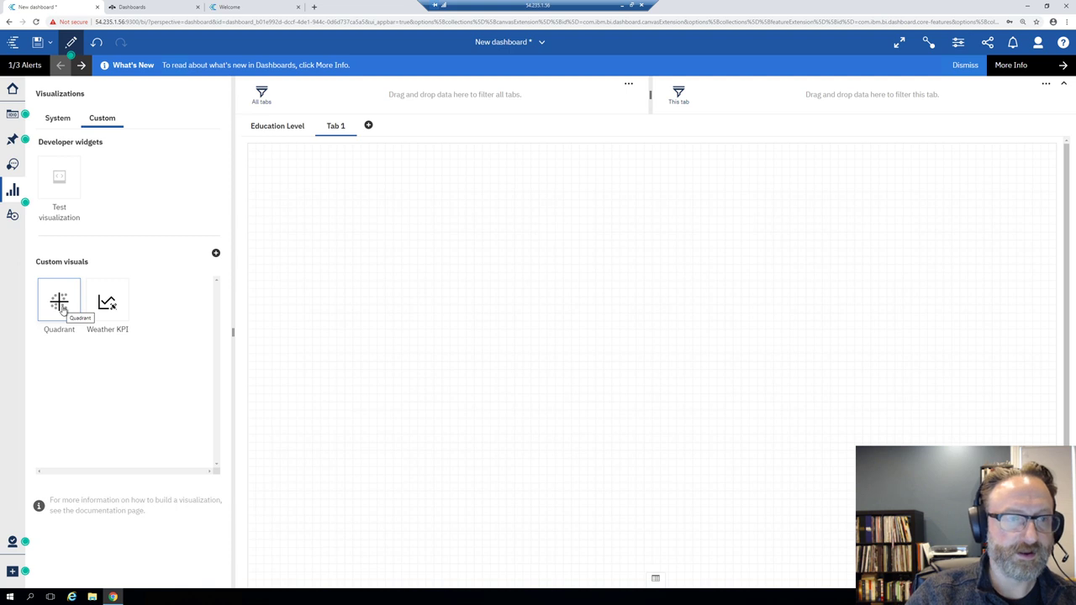
left_click_drag(58, 310, 264, 184)
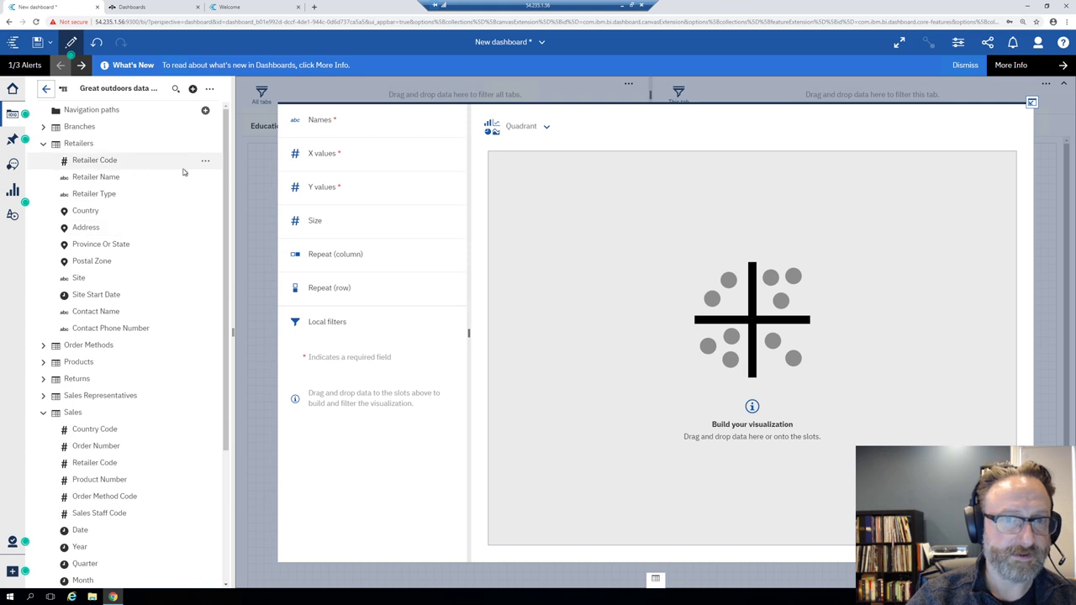
scroll(117, 420, "down", 1)
scroll(117, 399, "down", 1)
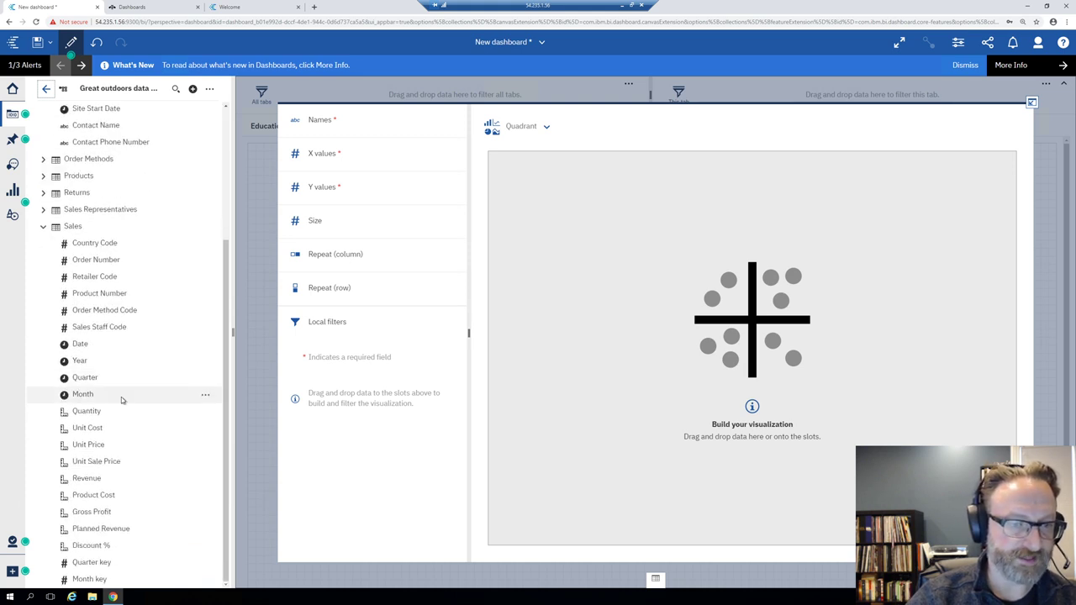
left_click_drag(89, 479, 361, 154)
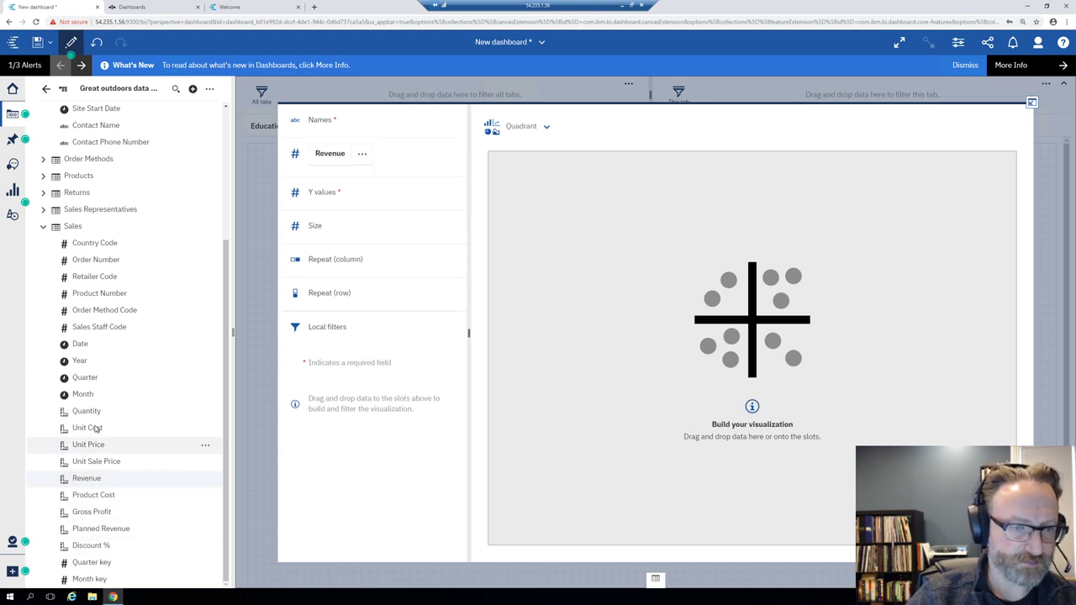
left_click_drag(87, 411, 364, 196)
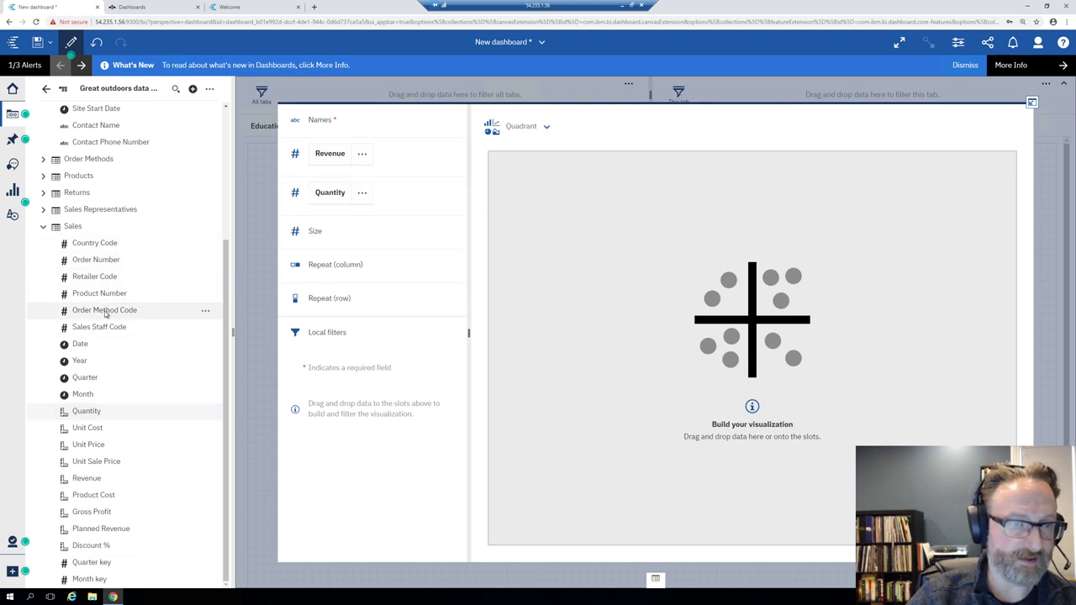
left_click_drag(103, 291, 376, 128)
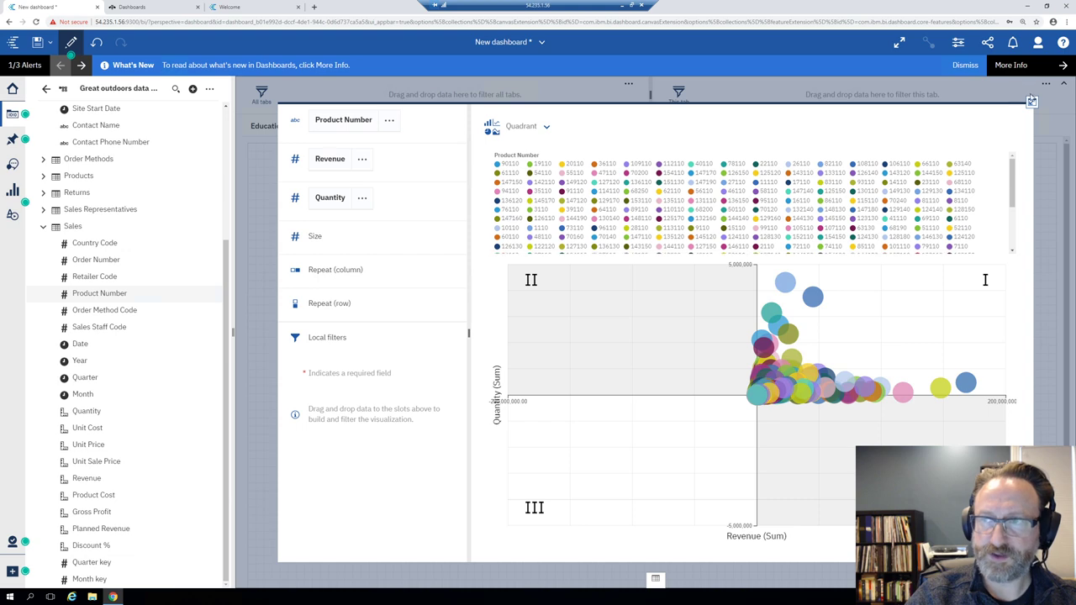
left_click(1031, 101)
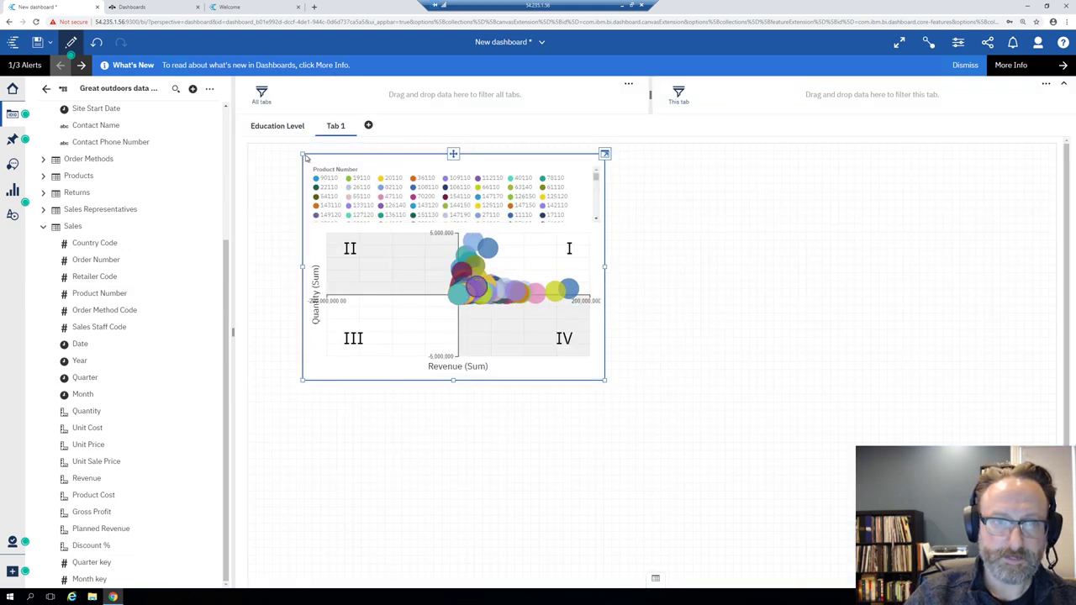
Step: Enlarge the quadrant chart from the canvas's upper-left corner to about 64% wide and 78% high, and try out a shorter legend
left_click_drag(294, 155, 247, 143)
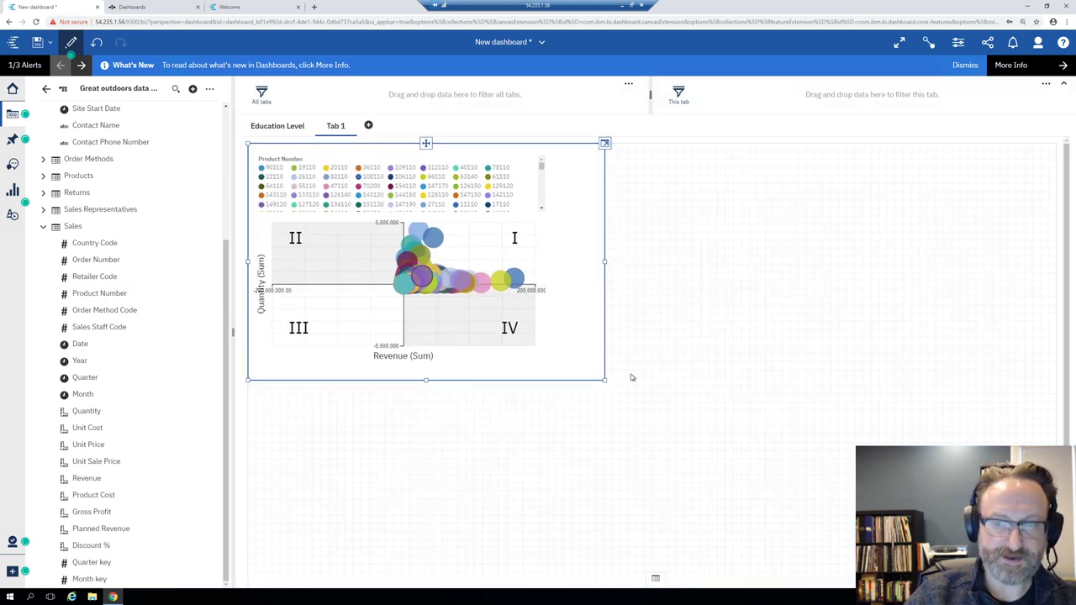
left_click_drag(629, 407, 767, 502)
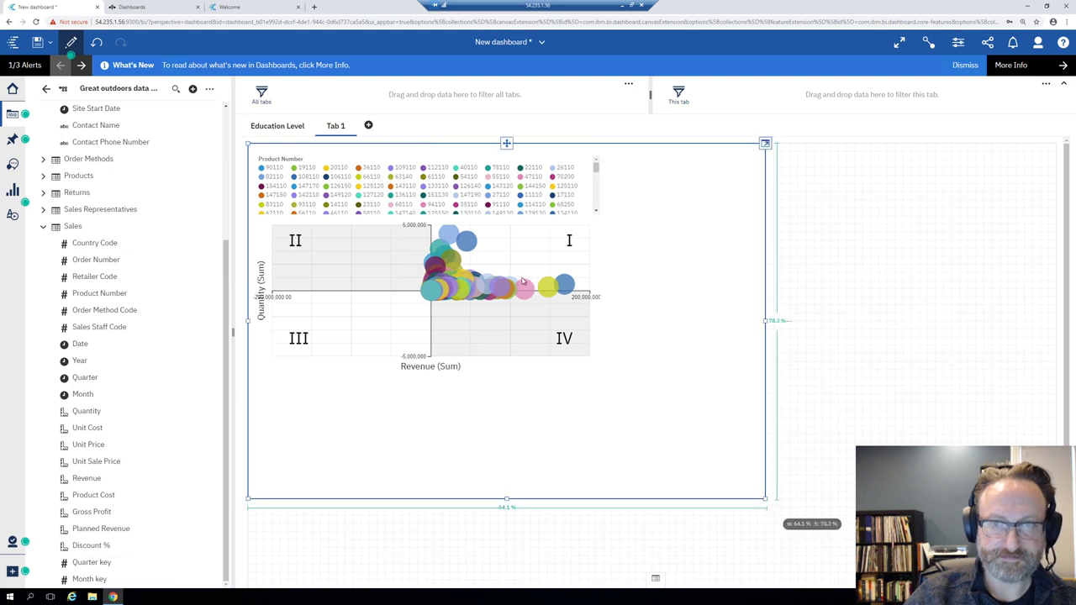
scroll(740, 189, "down", 2)
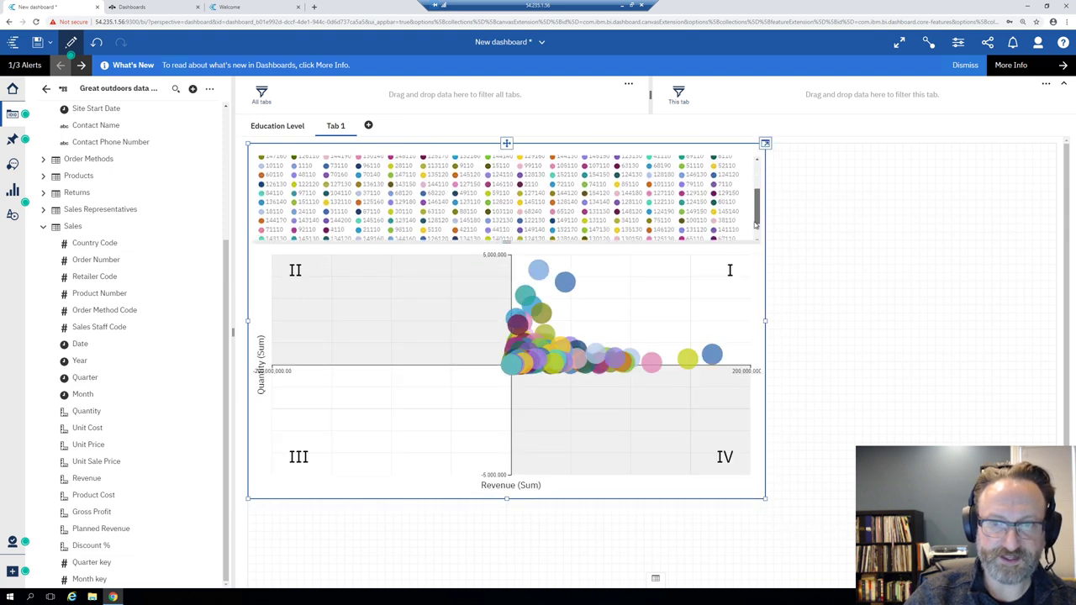
scroll(754, 169, "up", 2)
scroll(753, 188, "down", 2)
scroll(746, 220, "up", 2)
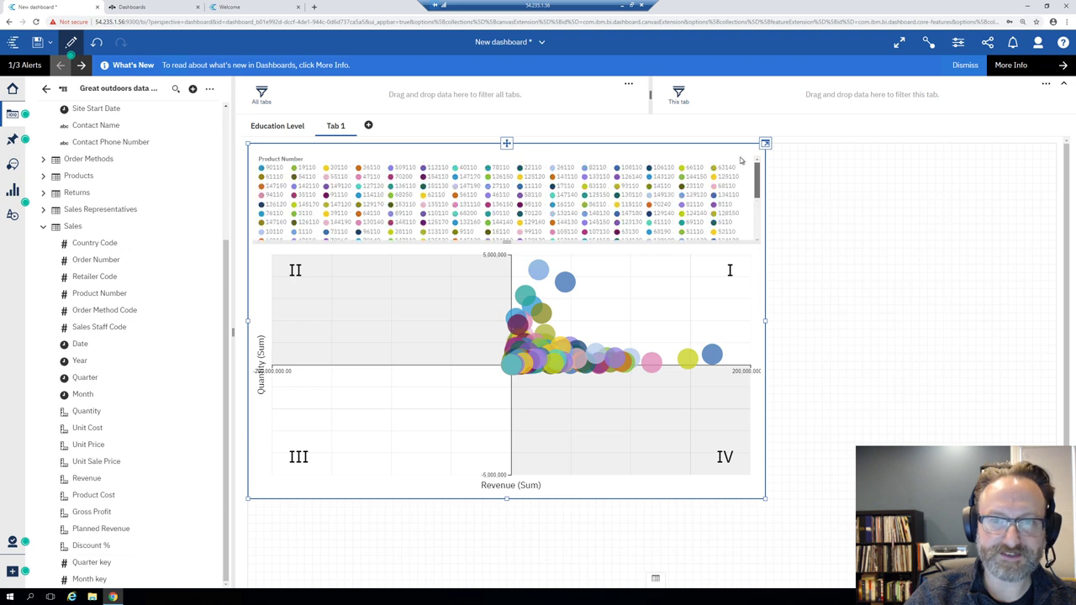
left_click_drag(506, 242, 506, 176)
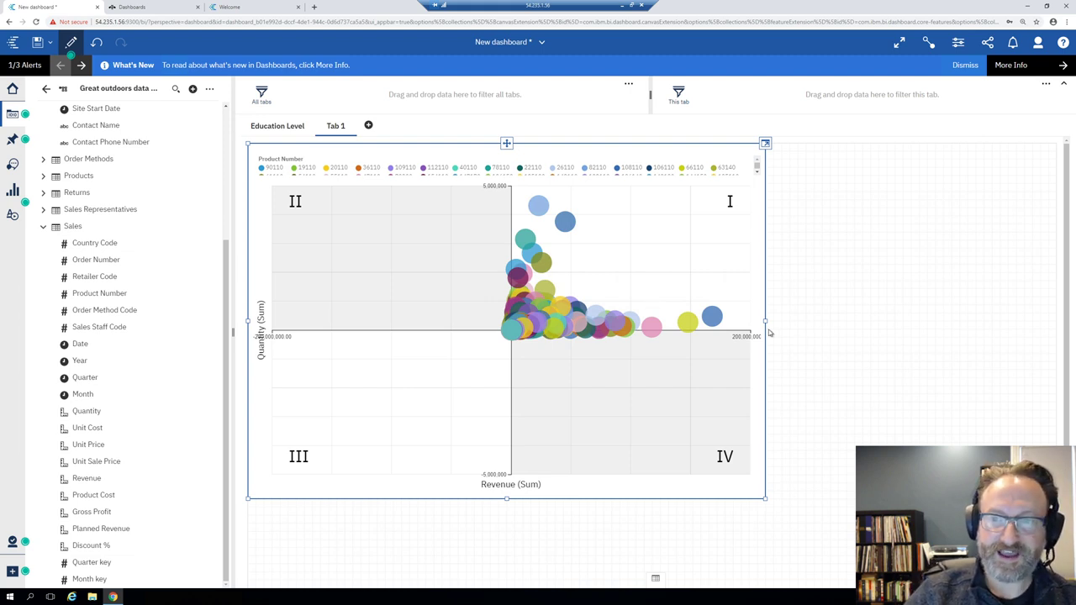
left_click_drag(764, 321, 757, 321)
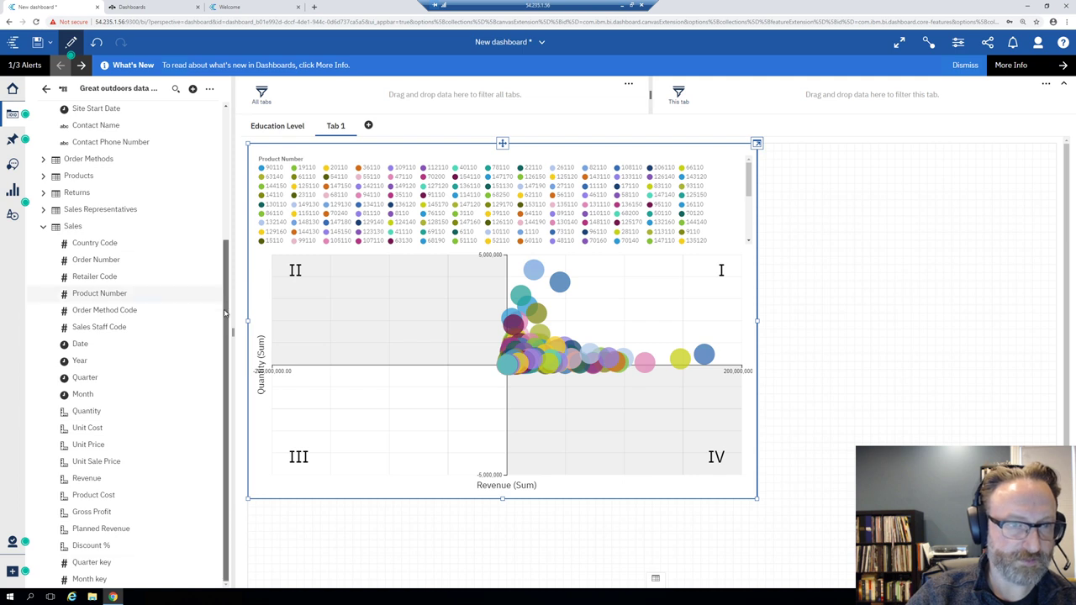
Step: Add a KPI visualization to the canvas beside the quadrant chart, with Revenue as its base value
left_click_drag(224, 350, 232, 147)
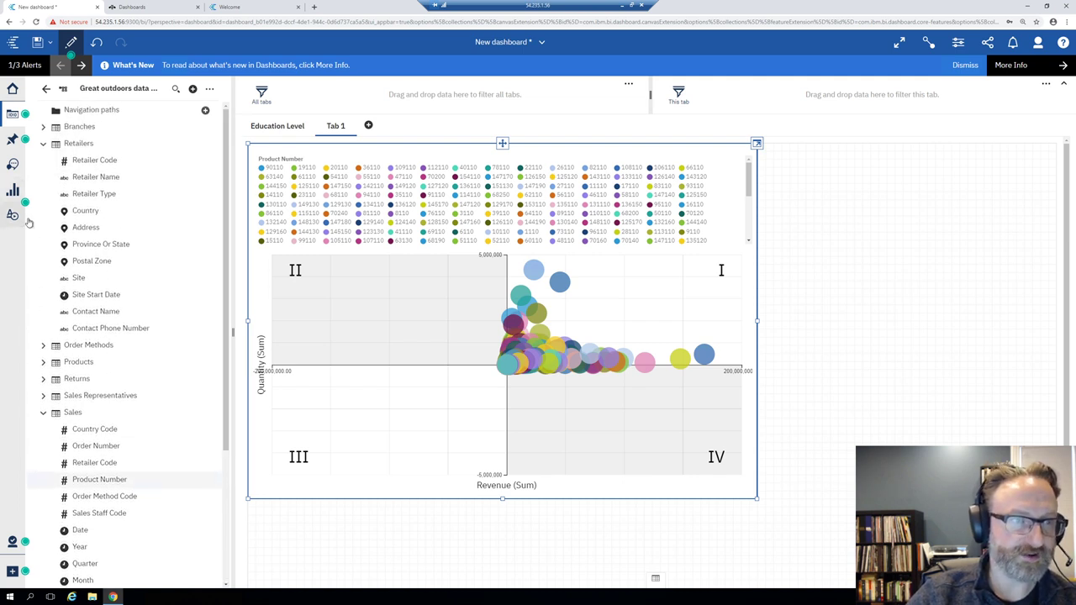
left_click(12, 191)
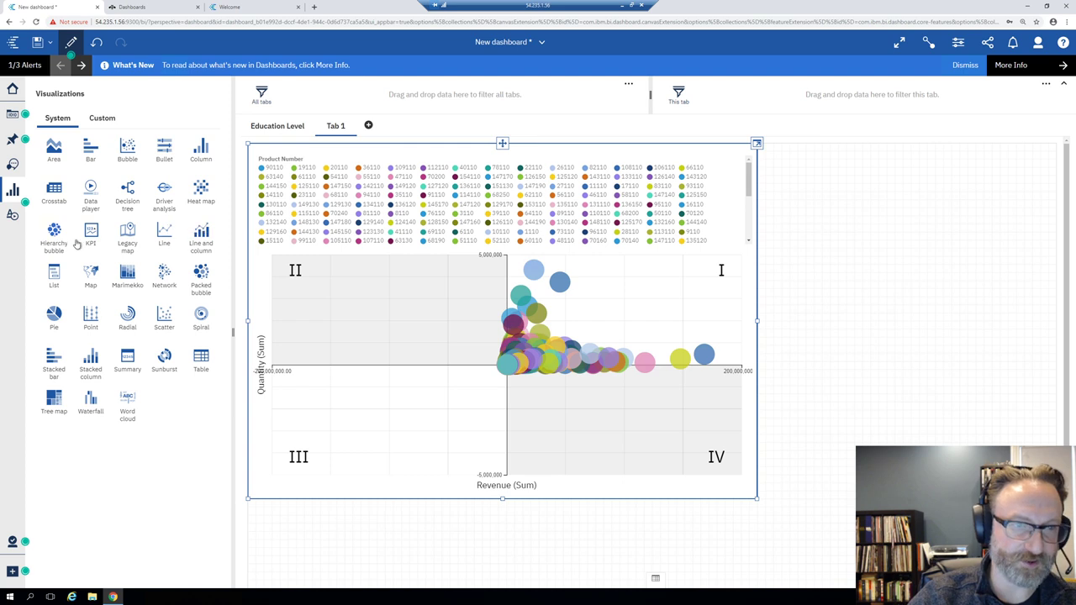
left_click_drag(91, 235, 812, 224)
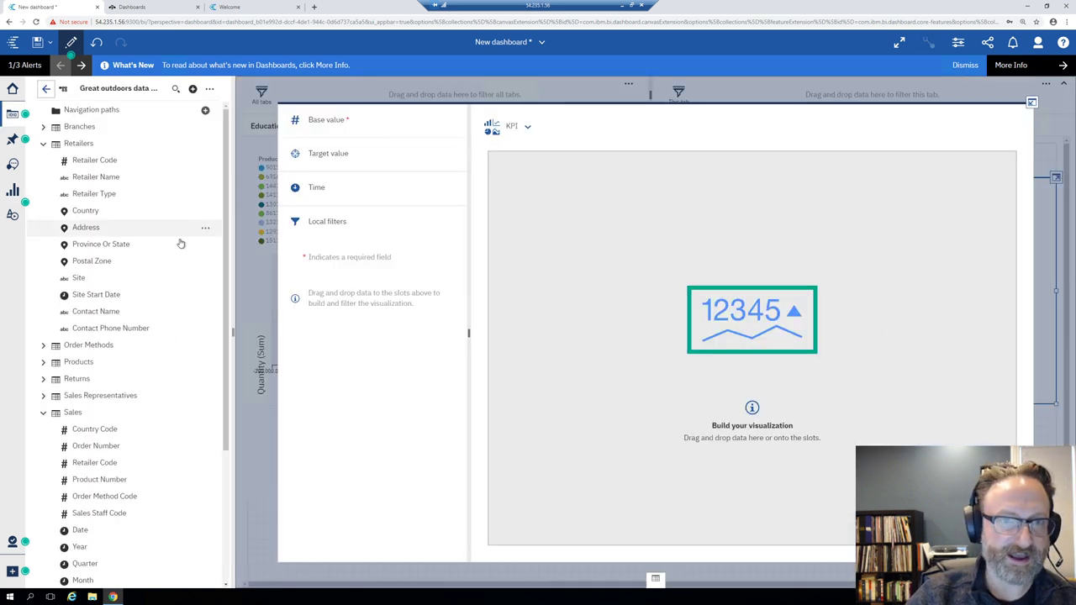
scroll(105, 475, "down", 3)
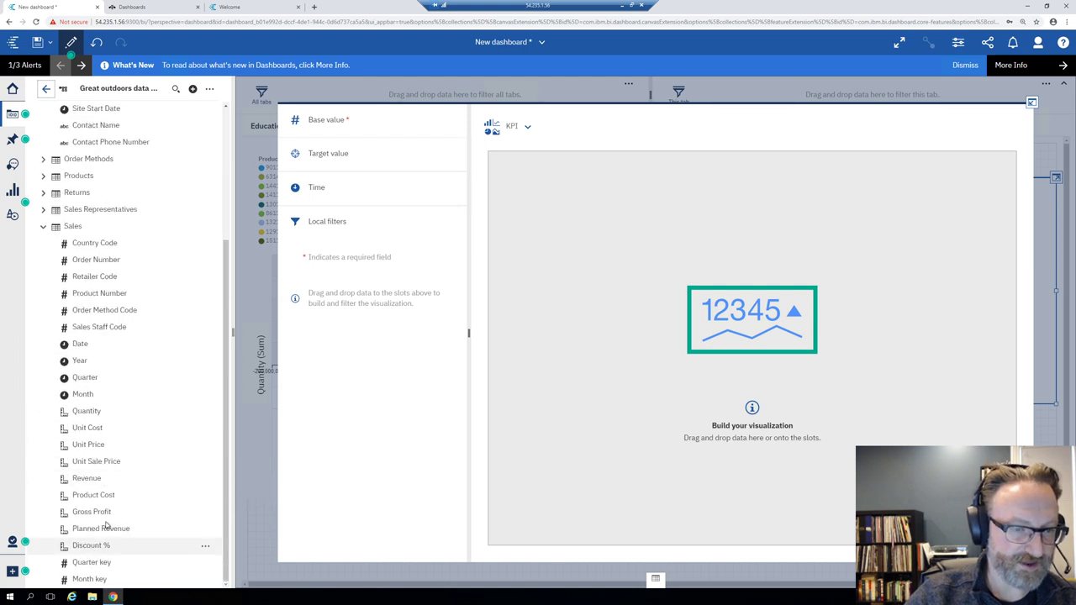
left_click_drag(98, 479, 362, 141)
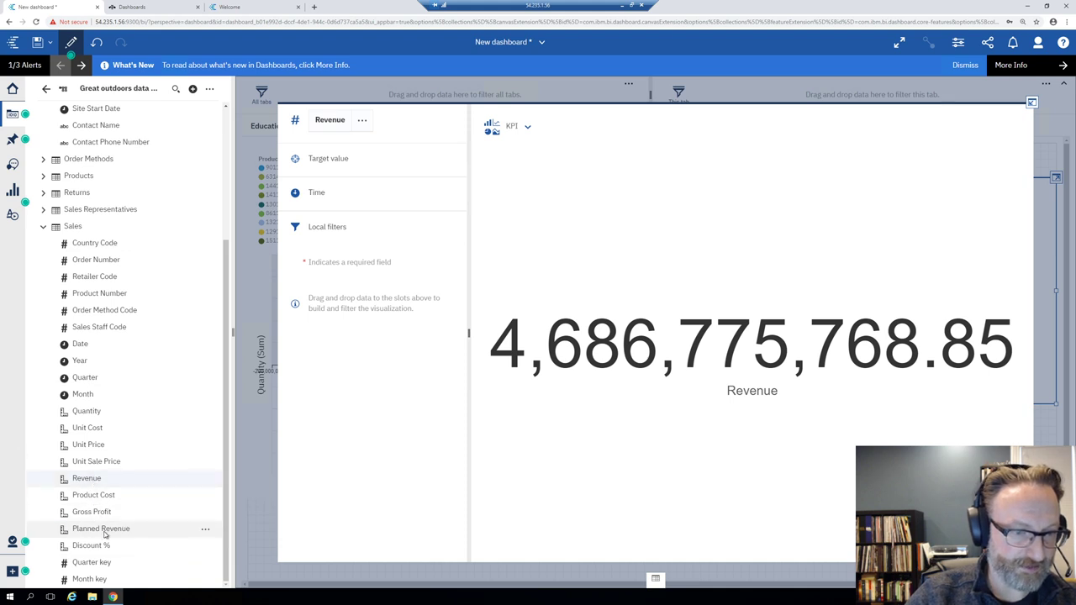
Step: Give the KPI Planned Revenue as target and Year and Quarter as time, and place it level with the quadrant chart's upper edge
left_click_drag(105, 528, 374, 158)
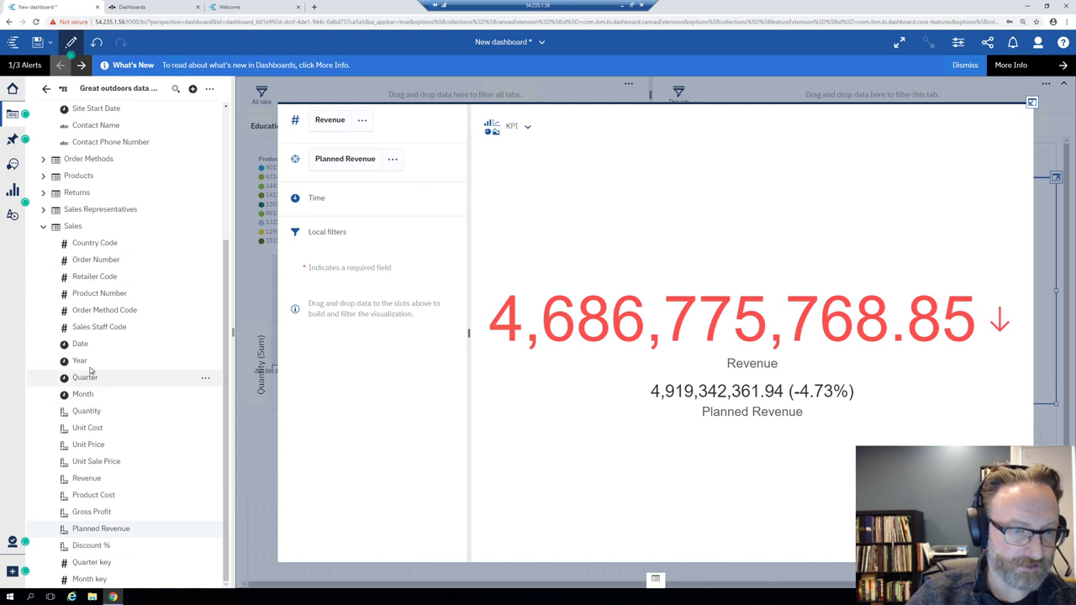
left_click_drag(82, 363, 383, 200)
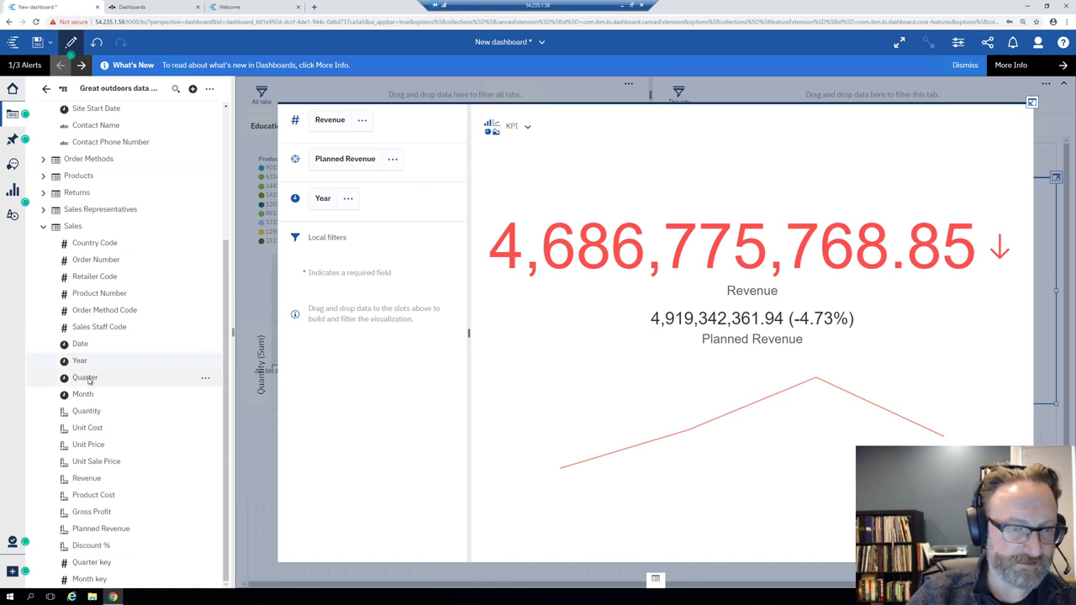
left_click_drag(87, 380, 343, 217)
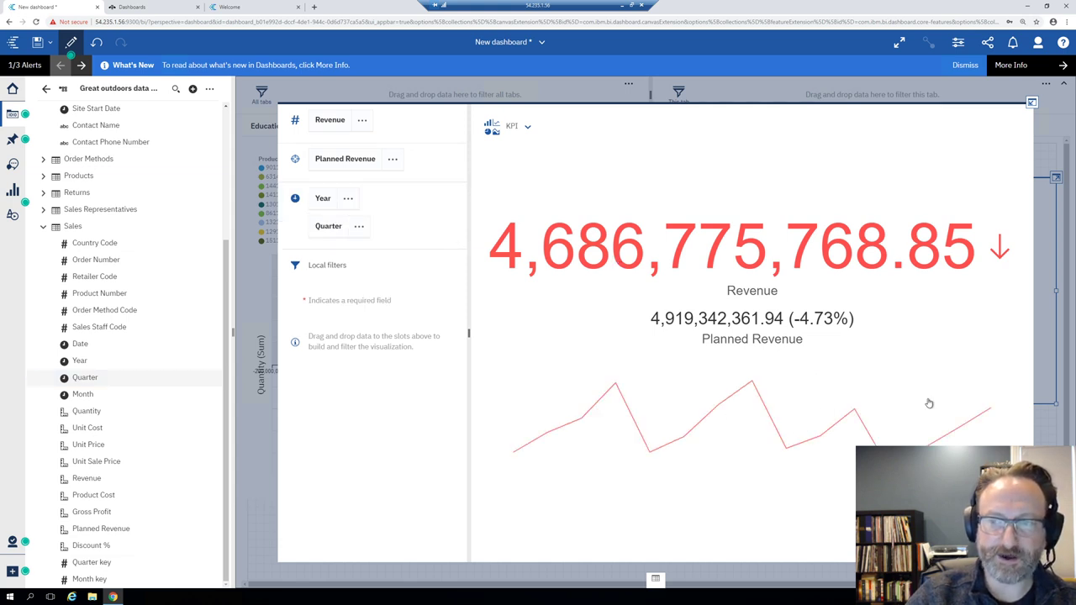
left_click(1031, 102)
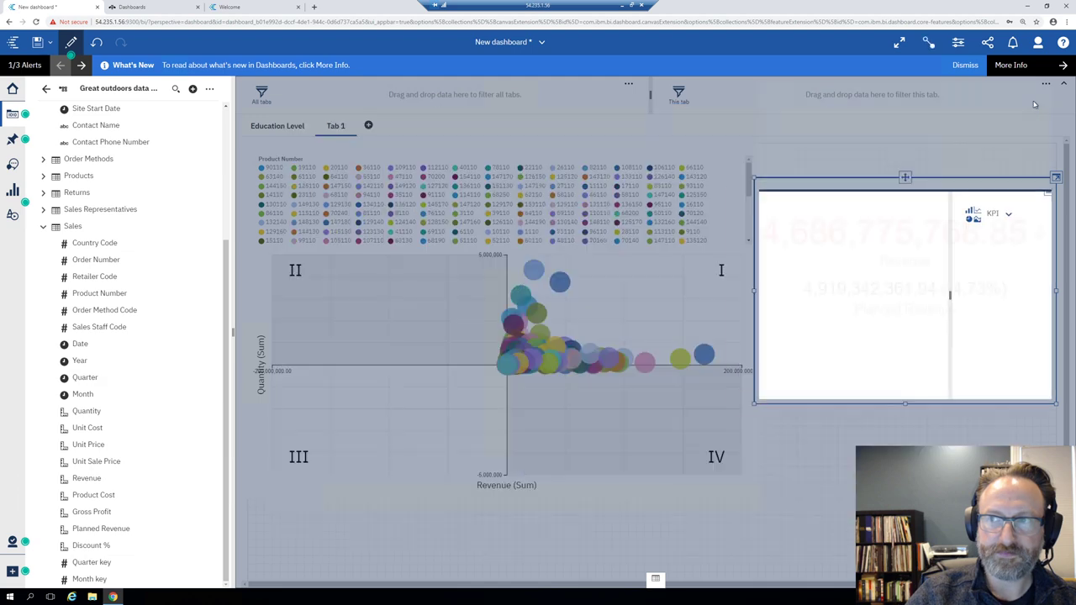
left_click_drag(905, 158, 909, 143)
left_click_drag(814, 251, 810, 252)
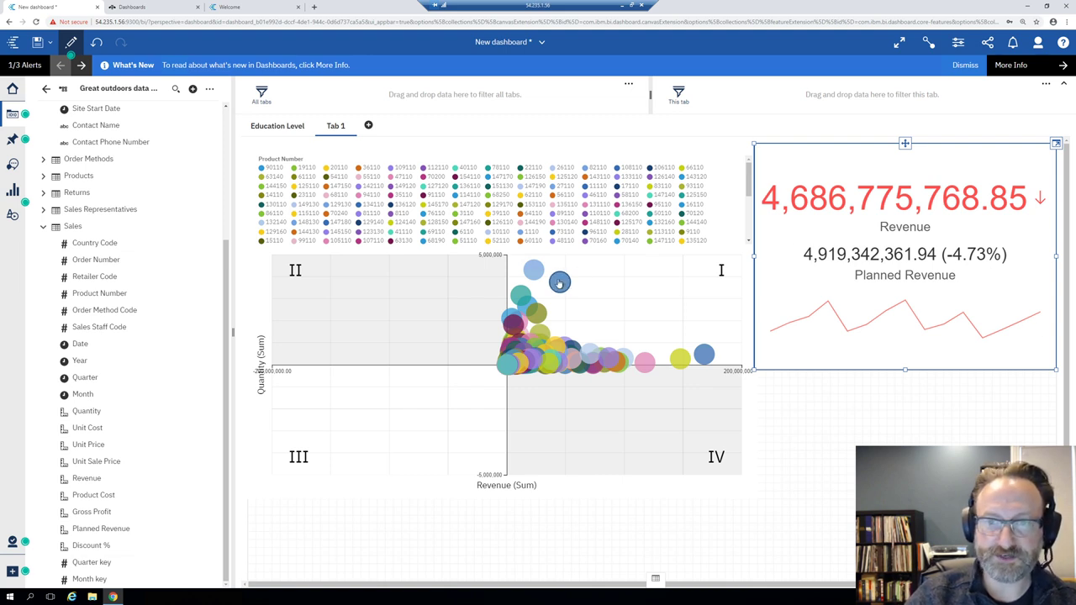
Step: Filter the revenue KPI by selecting different product bubbles in the quadrant chart one after another, ending with product 73110
left_click(559, 282)
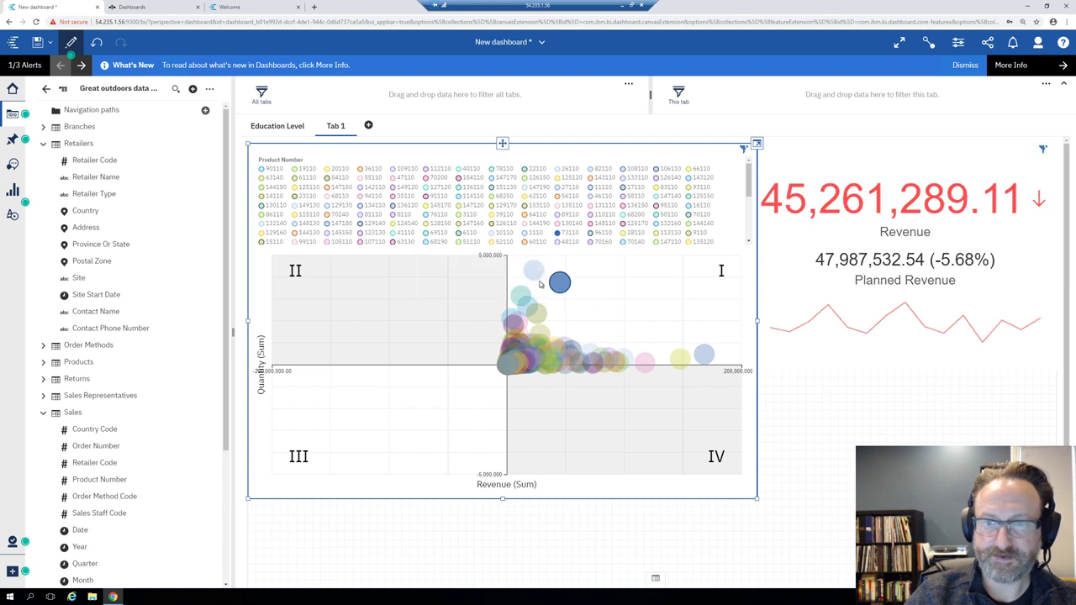
left_click(533, 271)
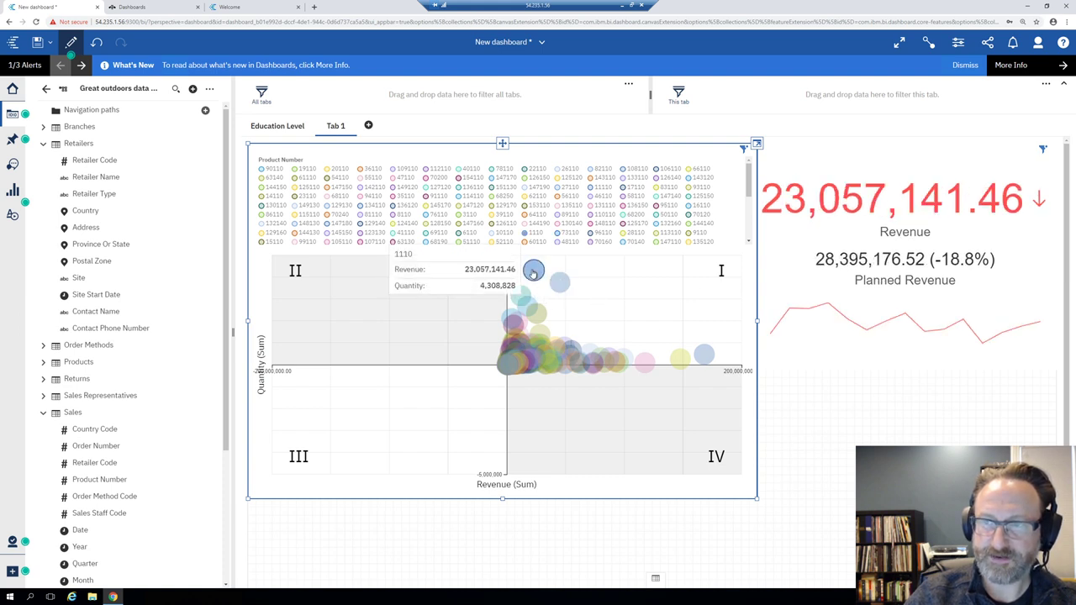
left_click(560, 283)
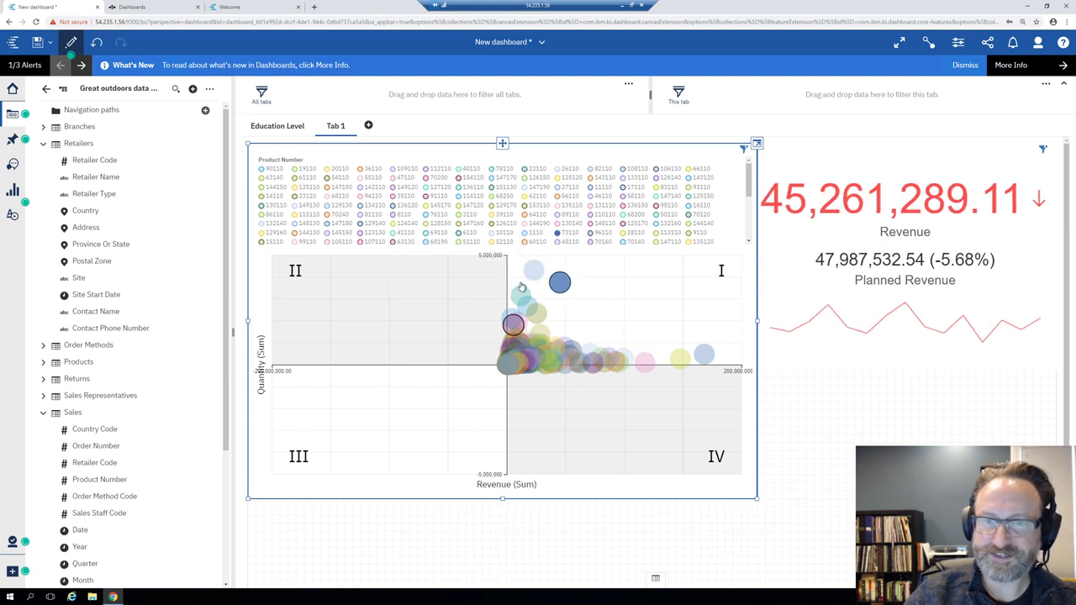
left_click(531, 289)
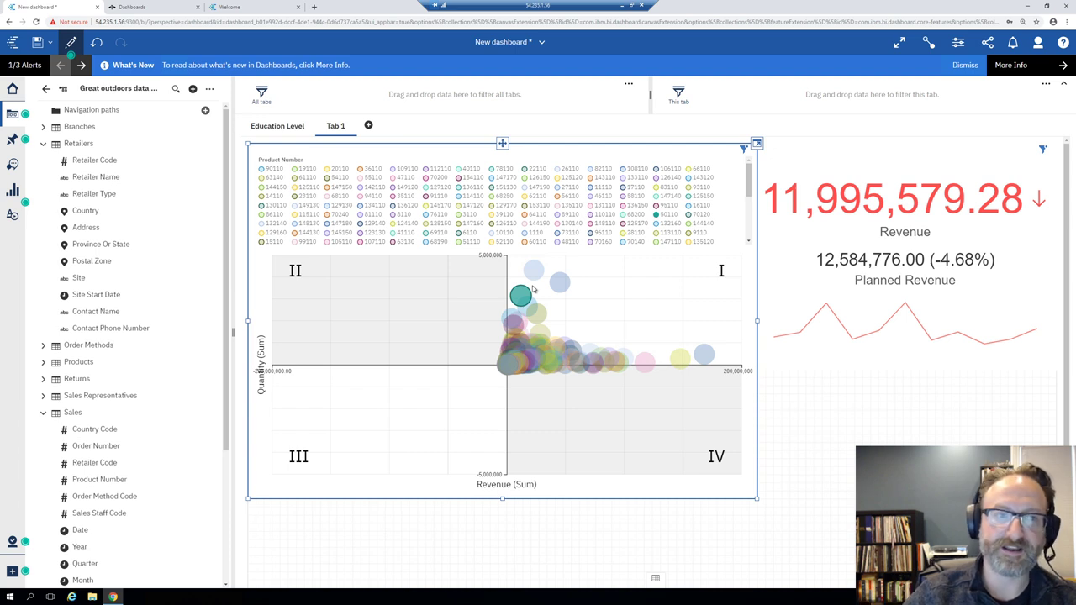
left_click(706, 354)
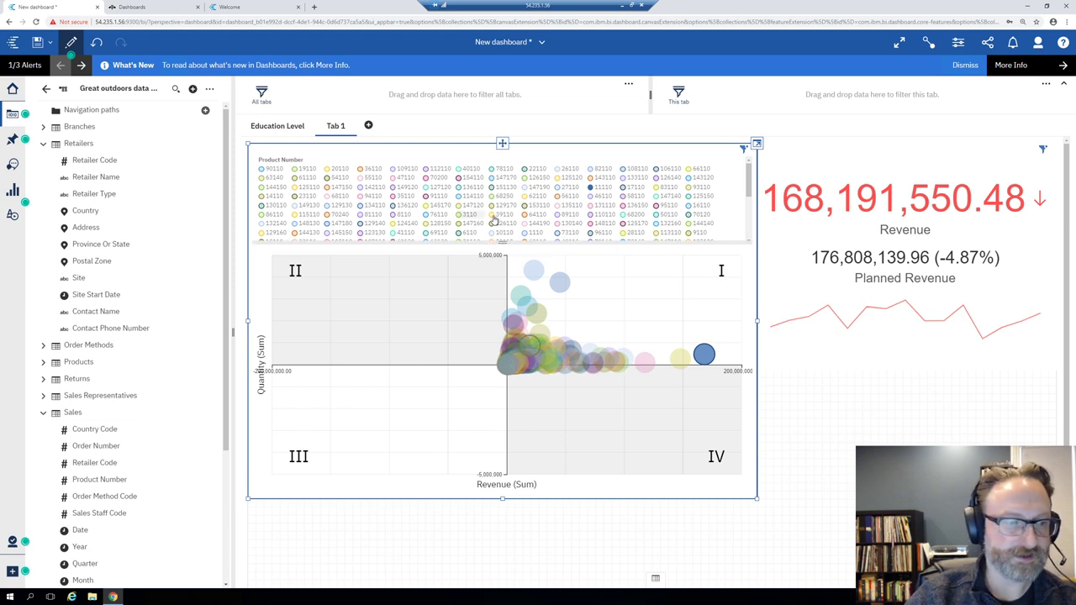
mouse_move(495, 220)
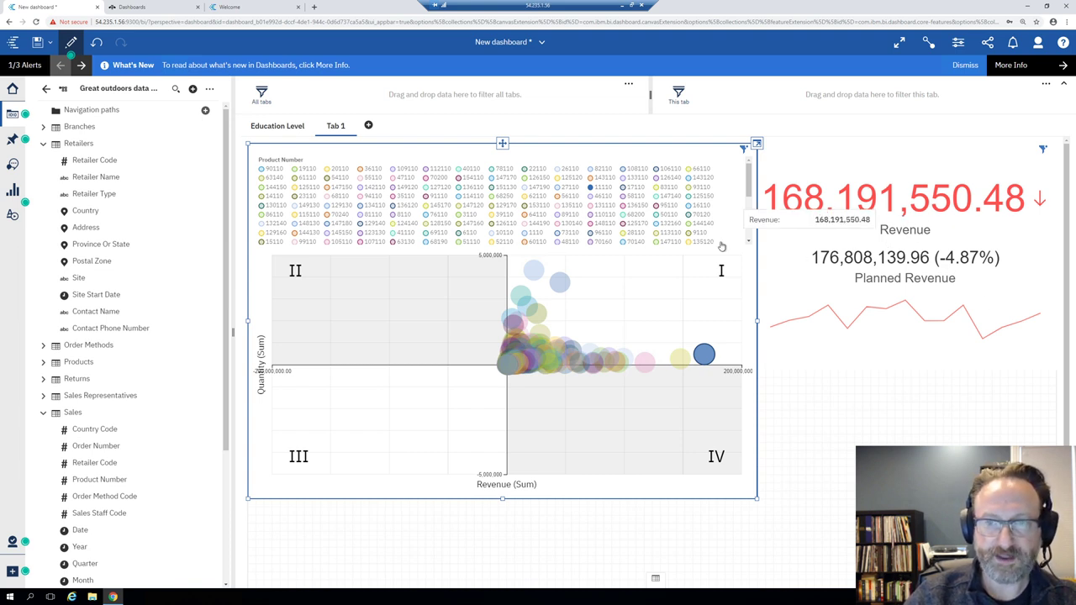
left_click(560, 283)
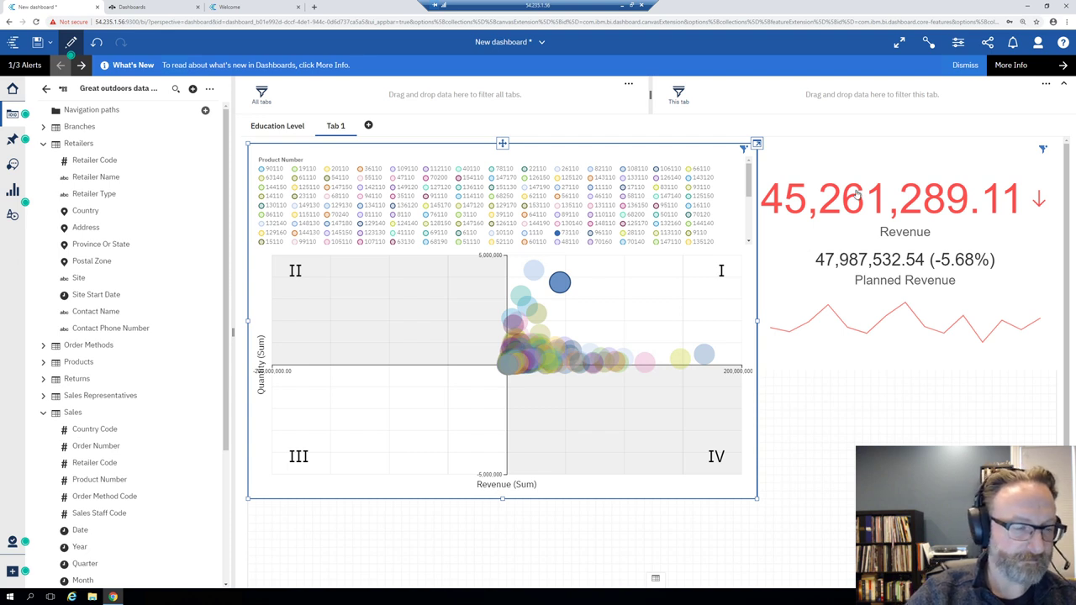
mouse_move(856, 194)
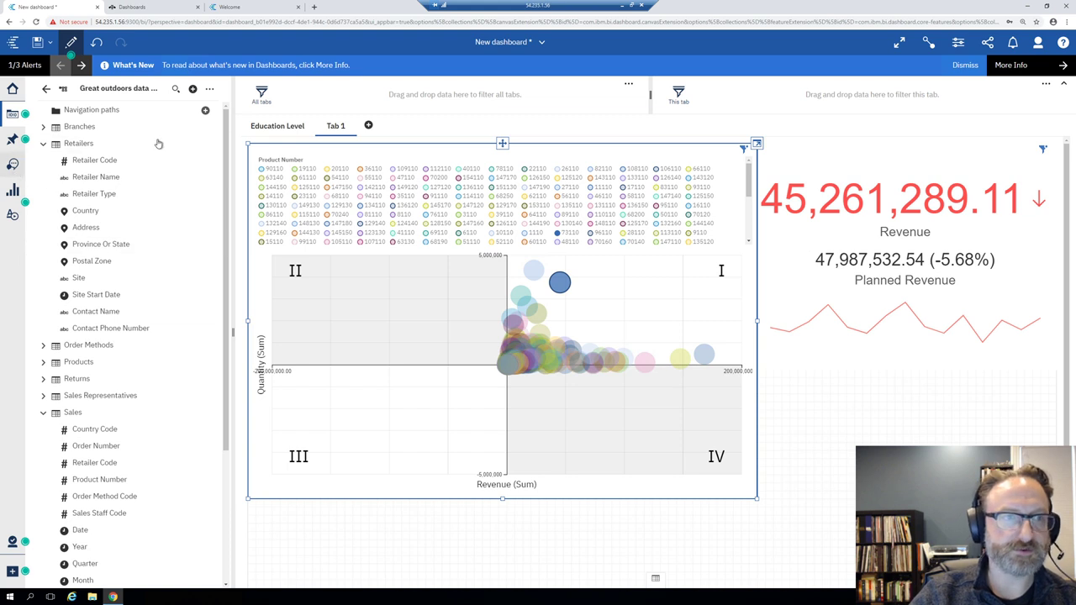
Step: Look through the available visualizations and widgets, view the custom visuals, and bring up the file chooser for adding one, dismissing it without a file
left_click(16, 187)
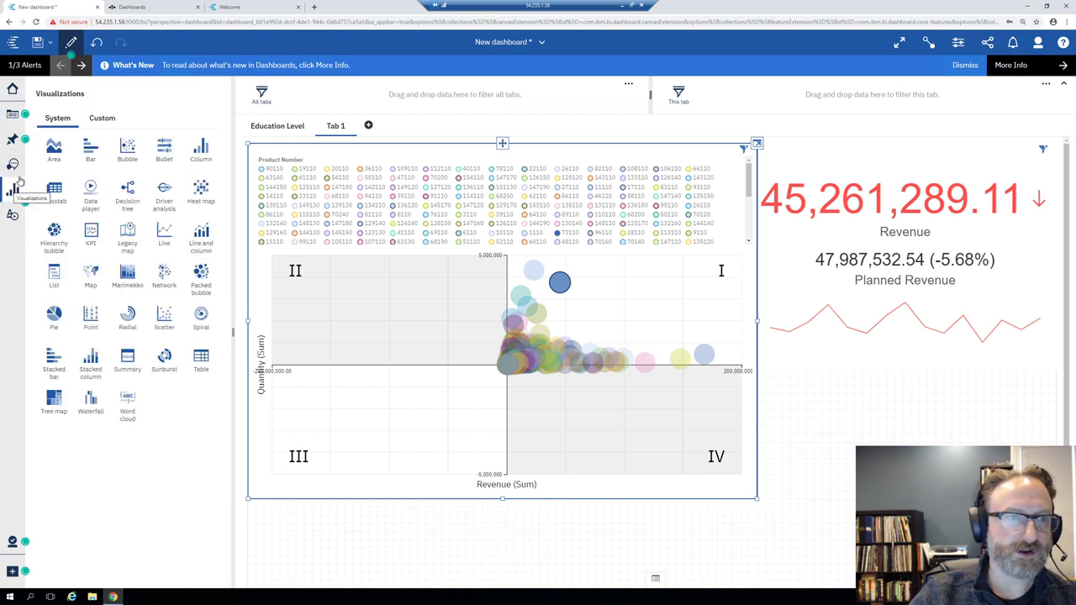
left_click(14, 216)
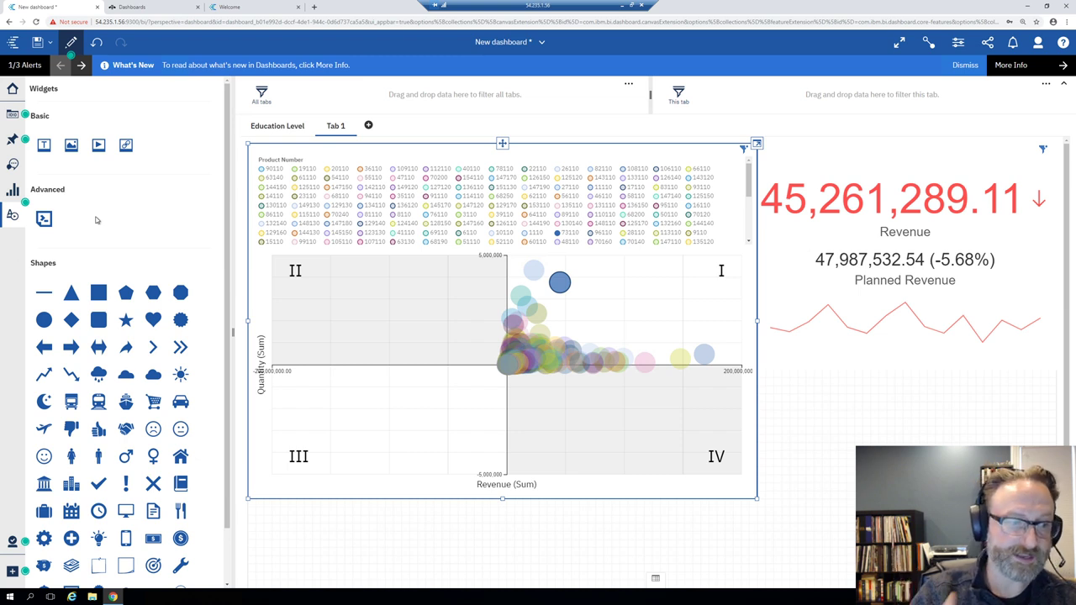
left_click(12, 191)
left_click(101, 119)
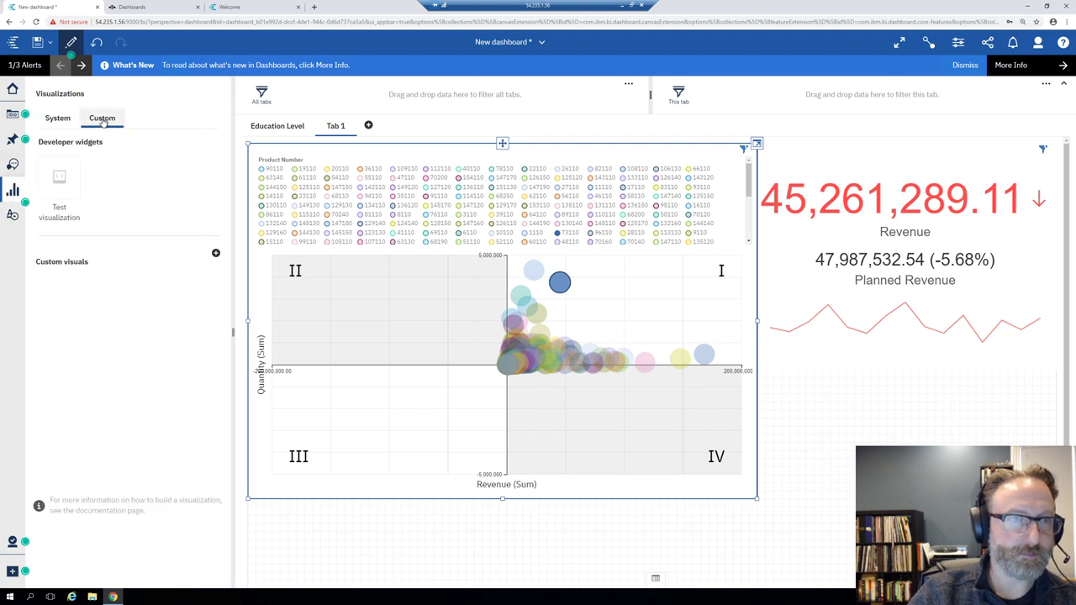
left_click(216, 255)
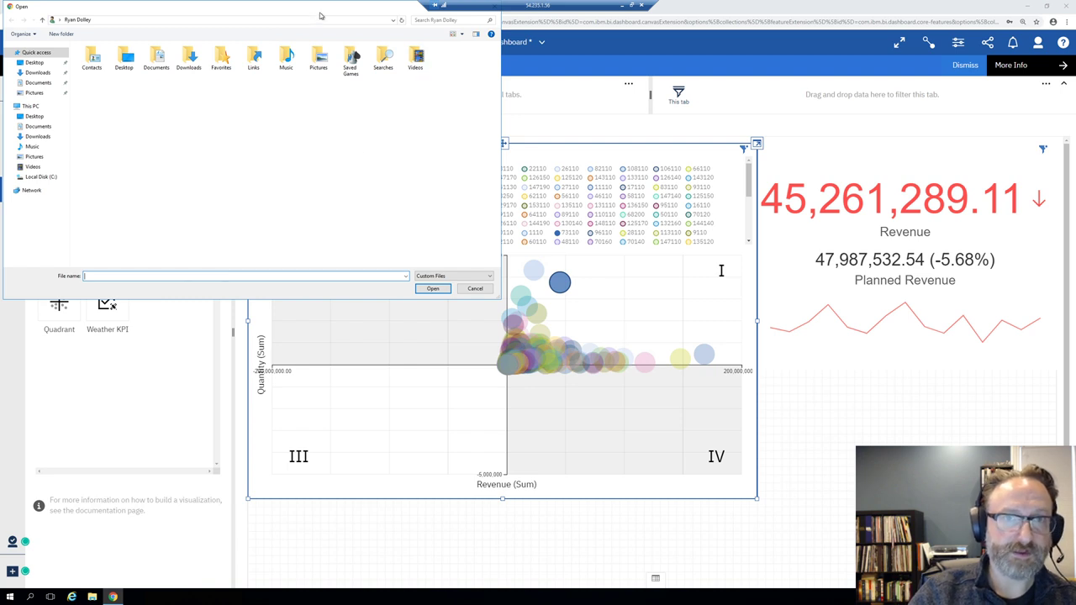
left_click_drag(321, 14, 327, 68)
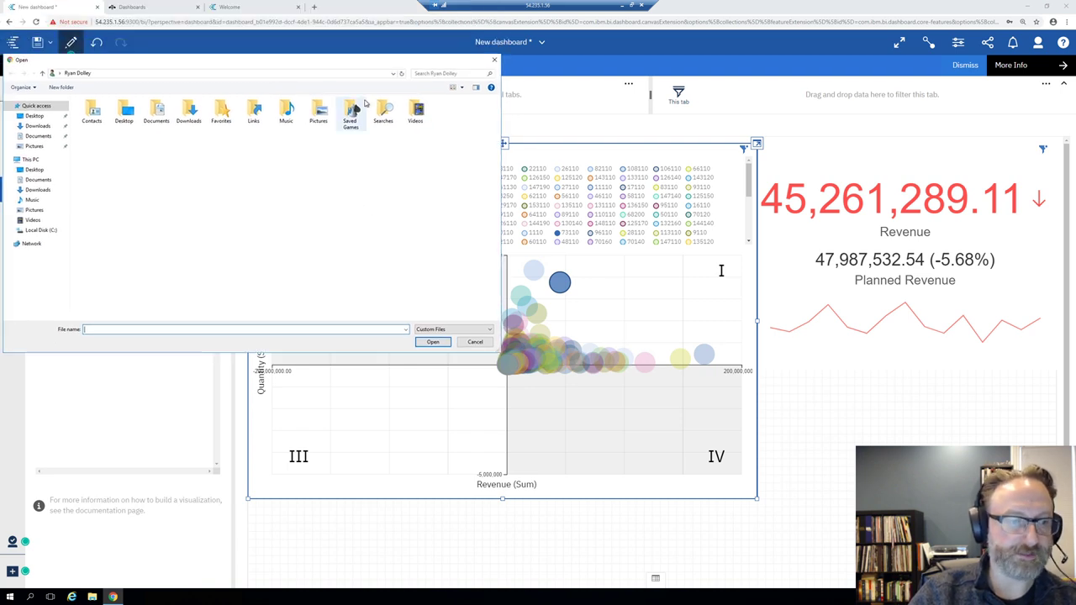
left_click(494, 60)
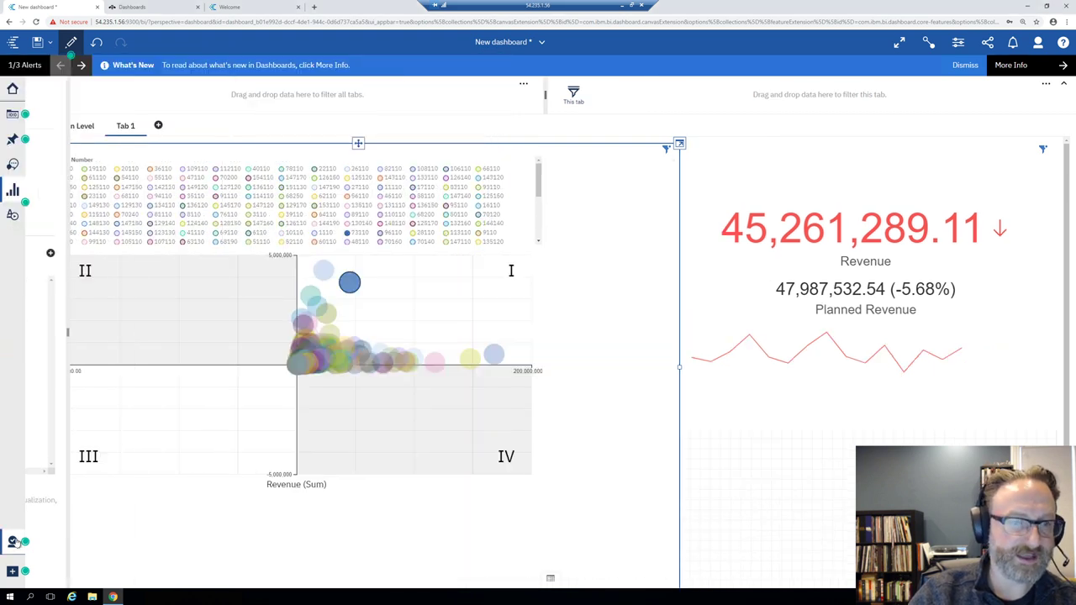
Step: View the custom visuals in the administrative customization settings and check their upload file chooser, cancelling it without choosing a file
left_click(13, 542)
left_click(12, 541)
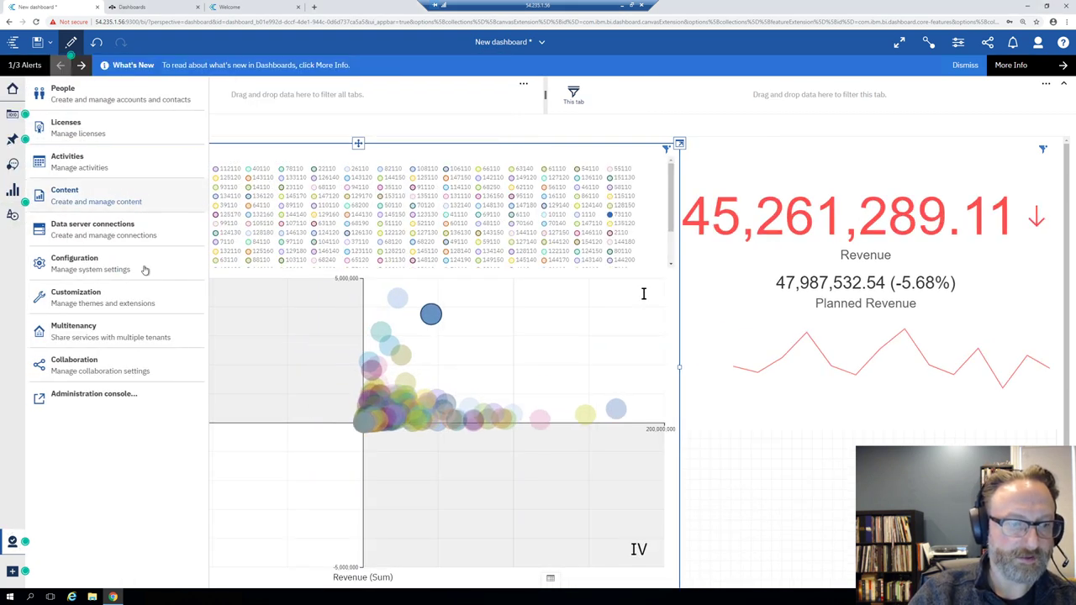
left_click(98, 296)
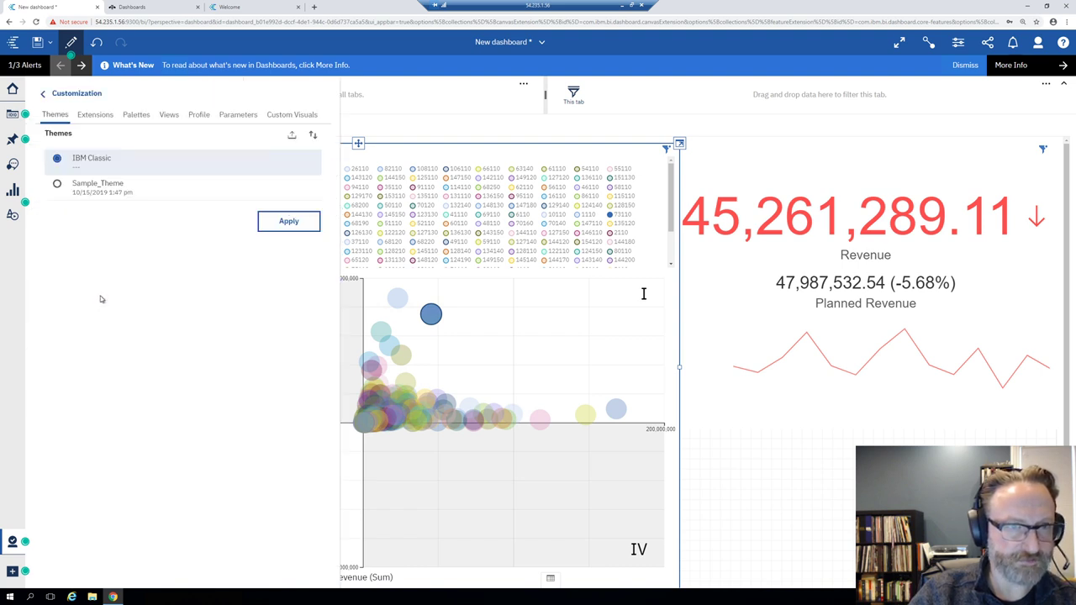
left_click(305, 115)
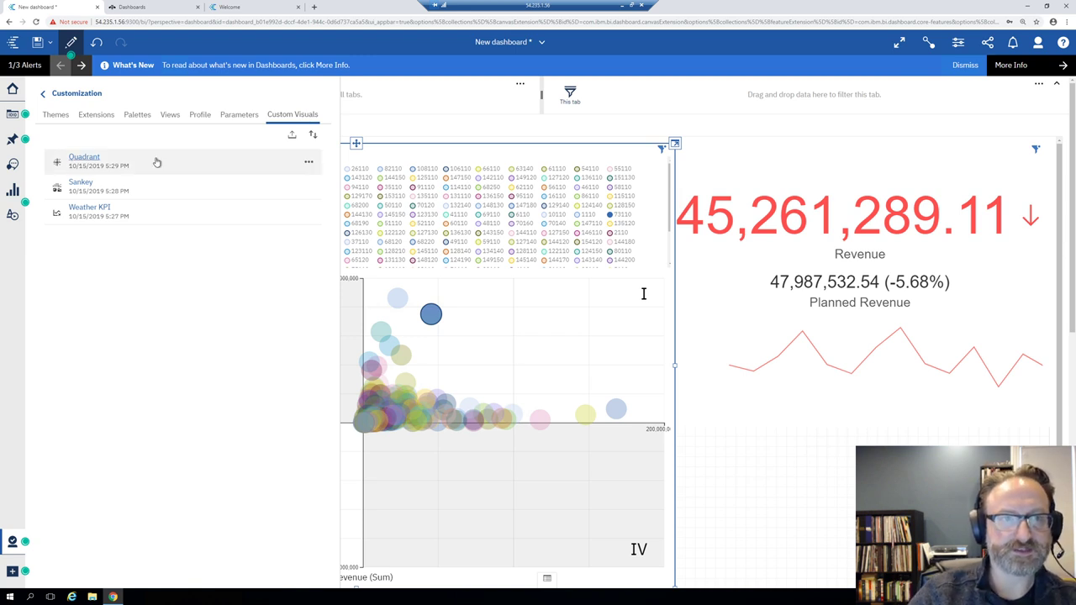
left_click(292, 135)
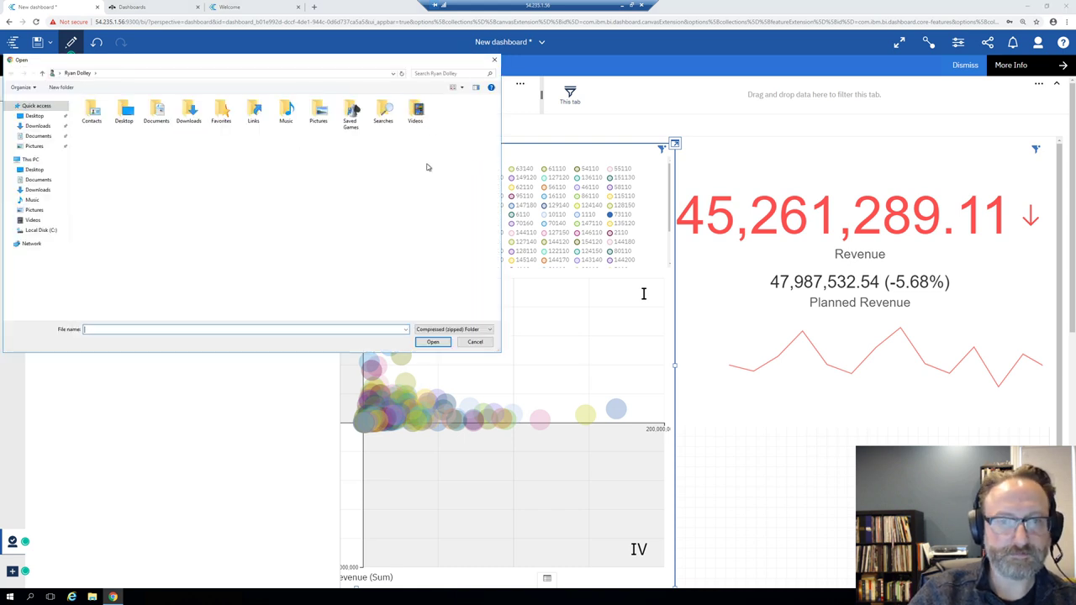
left_click(475, 341)
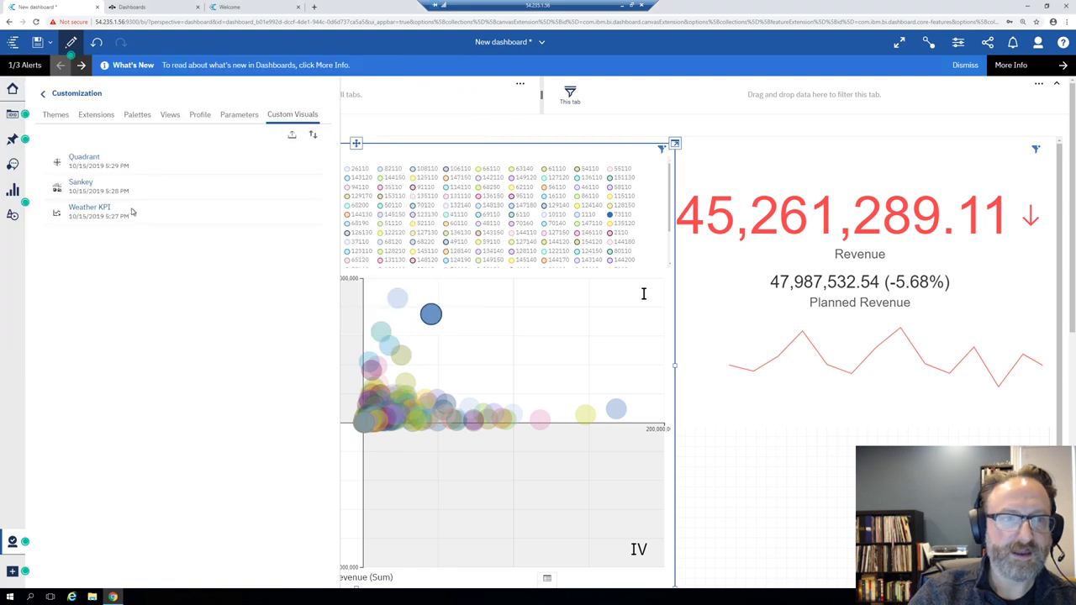
Step: Examine the Sankey custom visual's general properties and access permissions, closing them without changes
left_click(307, 187)
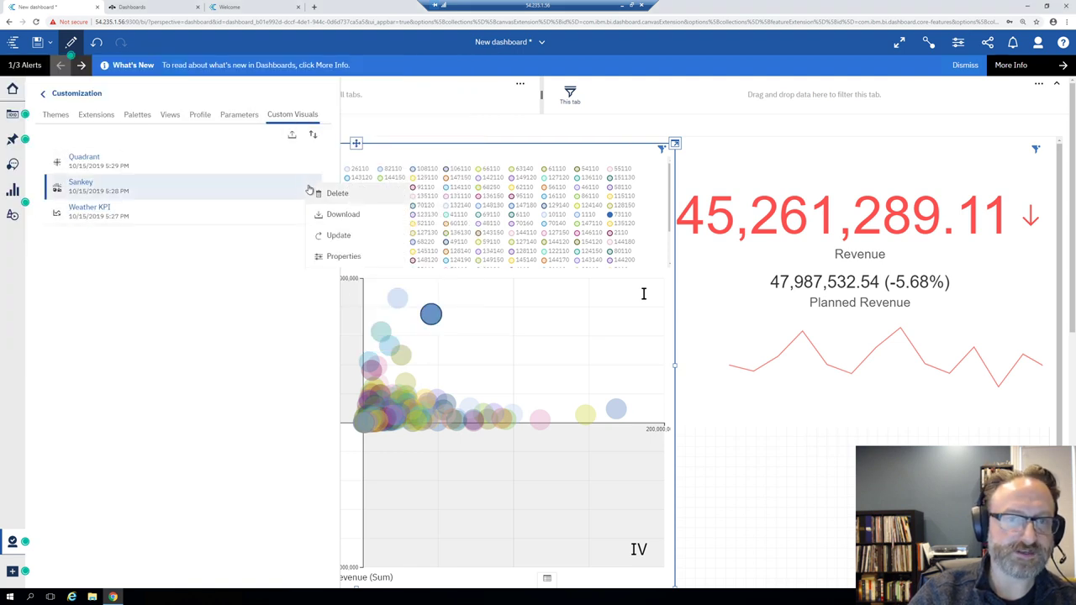
left_click(329, 257)
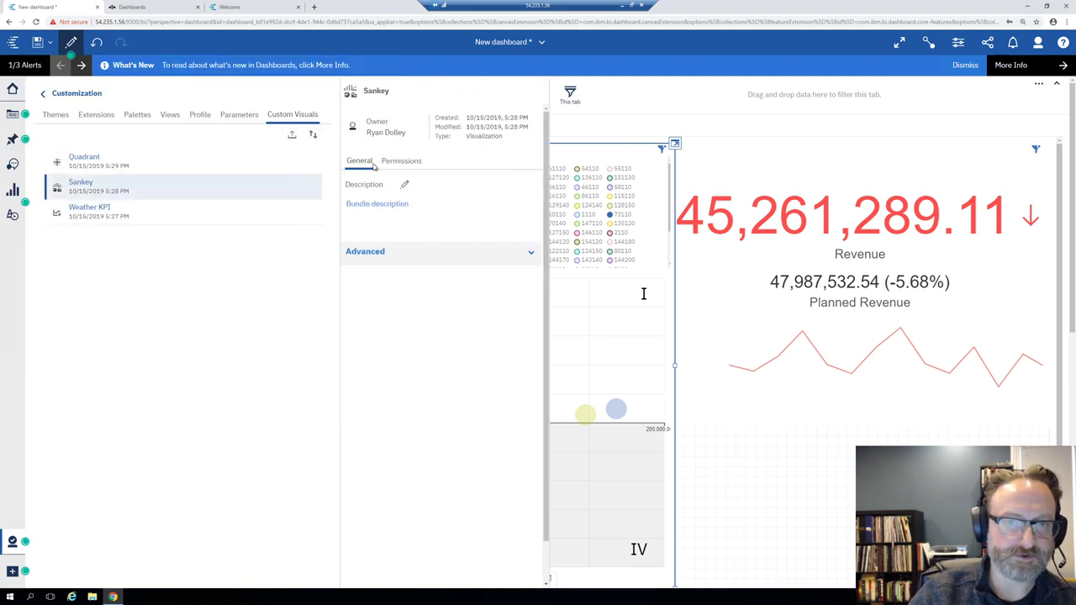
left_click(383, 258)
left_click(400, 161)
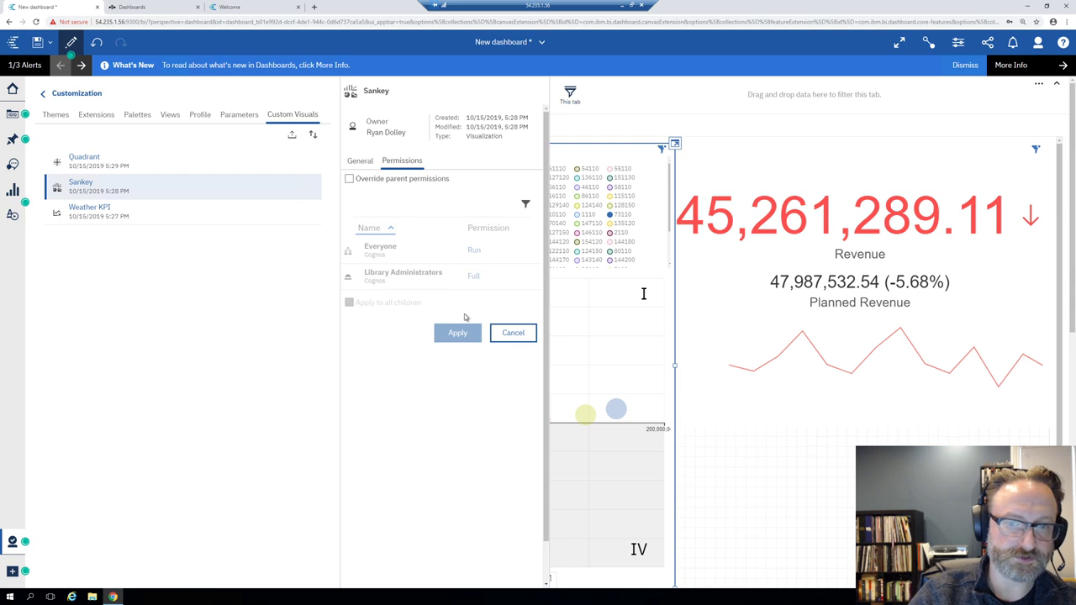
left_click(511, 333)
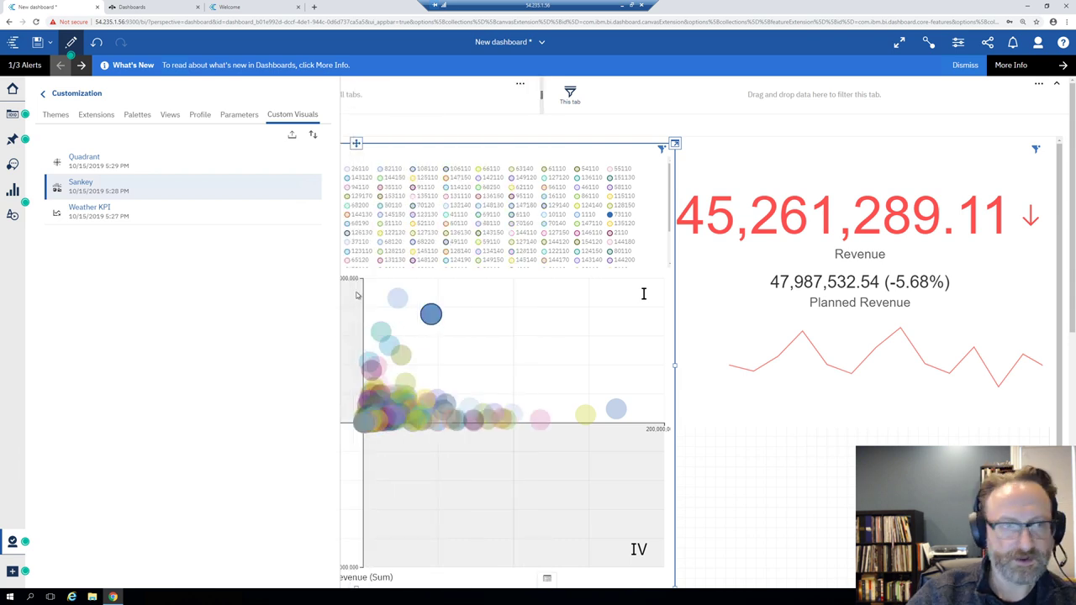
Step: Close the customization pane, select the Revenue KPI widget, and return to the Welcome page
left_click(790, 130)
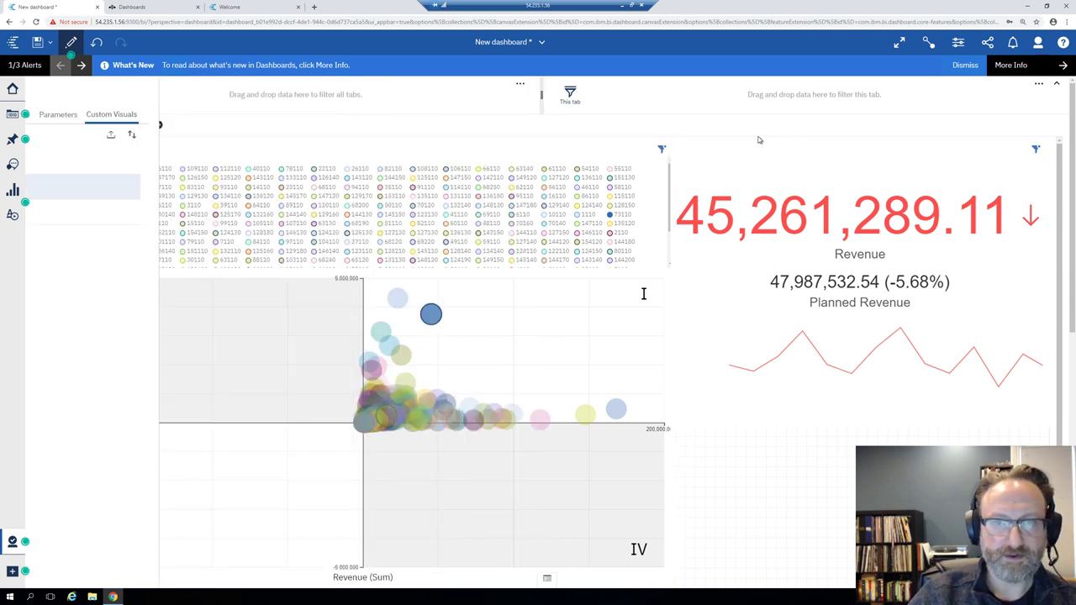
mouse_move(366, 184)
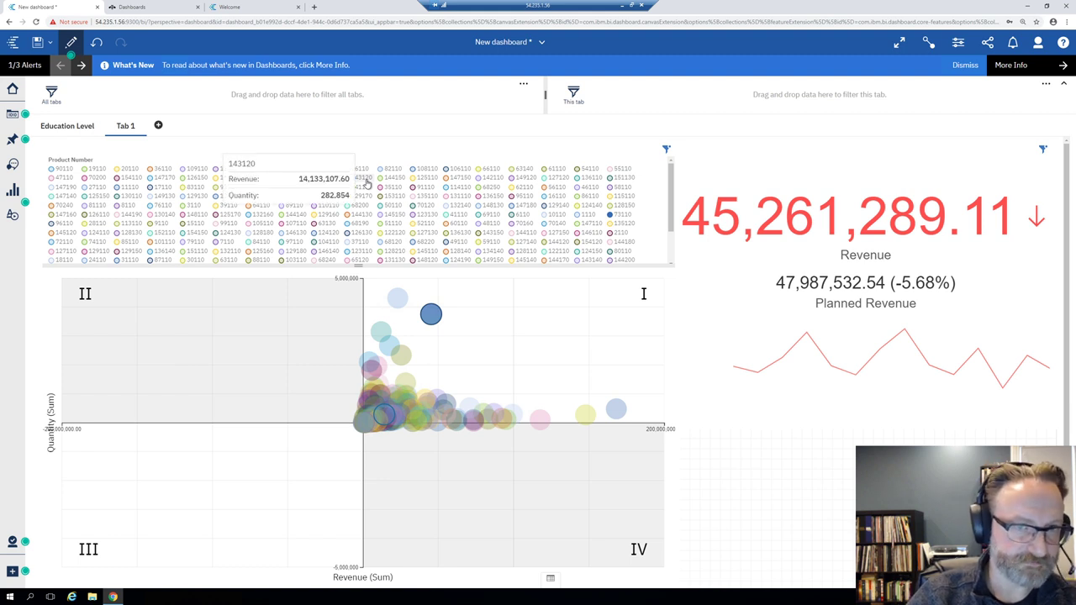
left_click(763, 154)
left_click(530, 49)
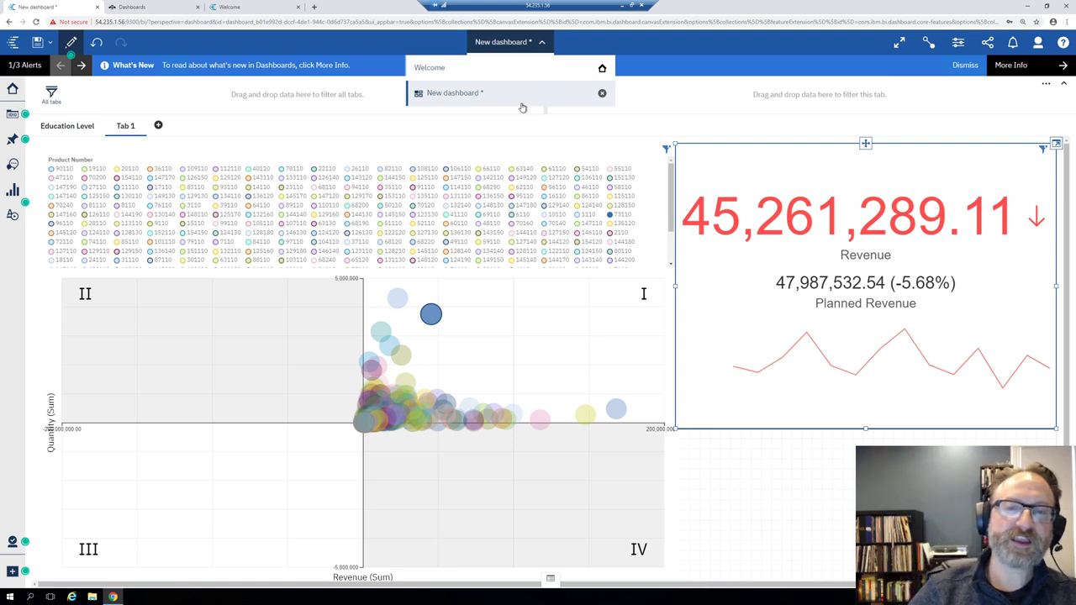
left_click(452, 68)
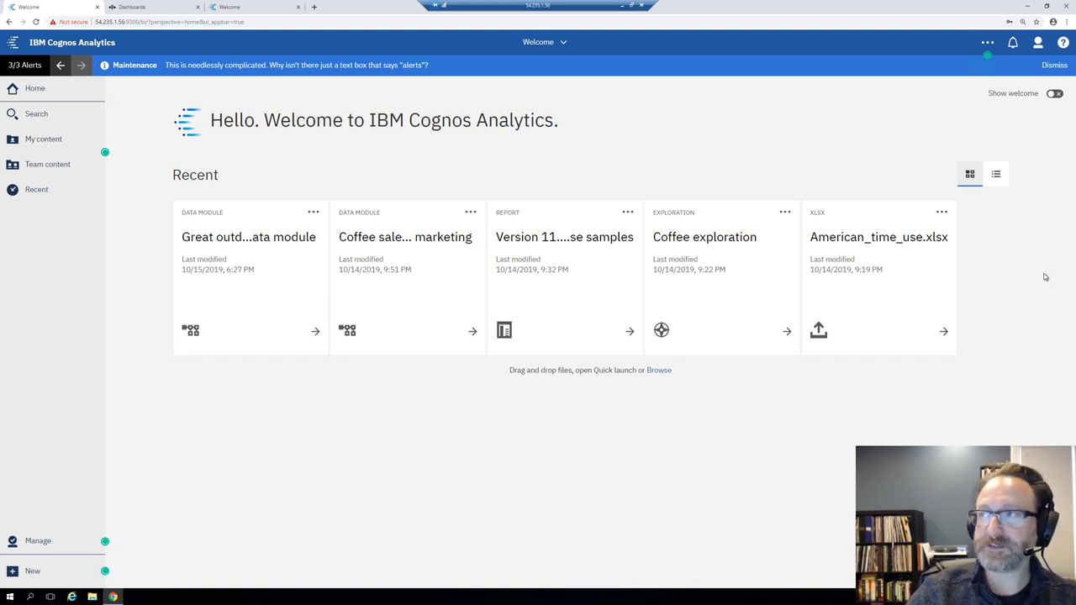
Step: Create a new report from the Blank template
left_click(34, 575)
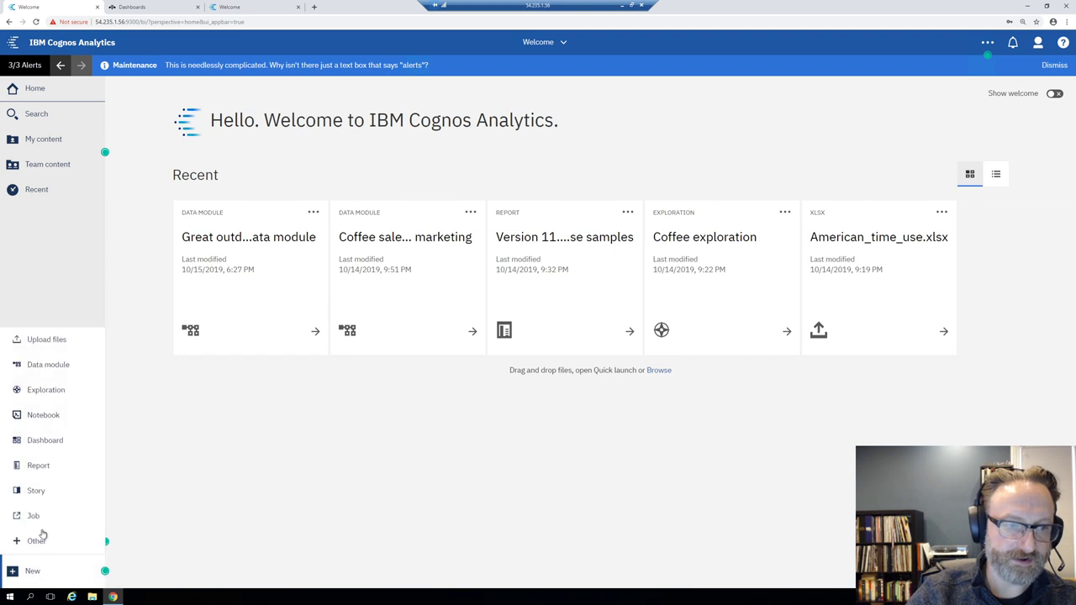
left_click(34, 476)
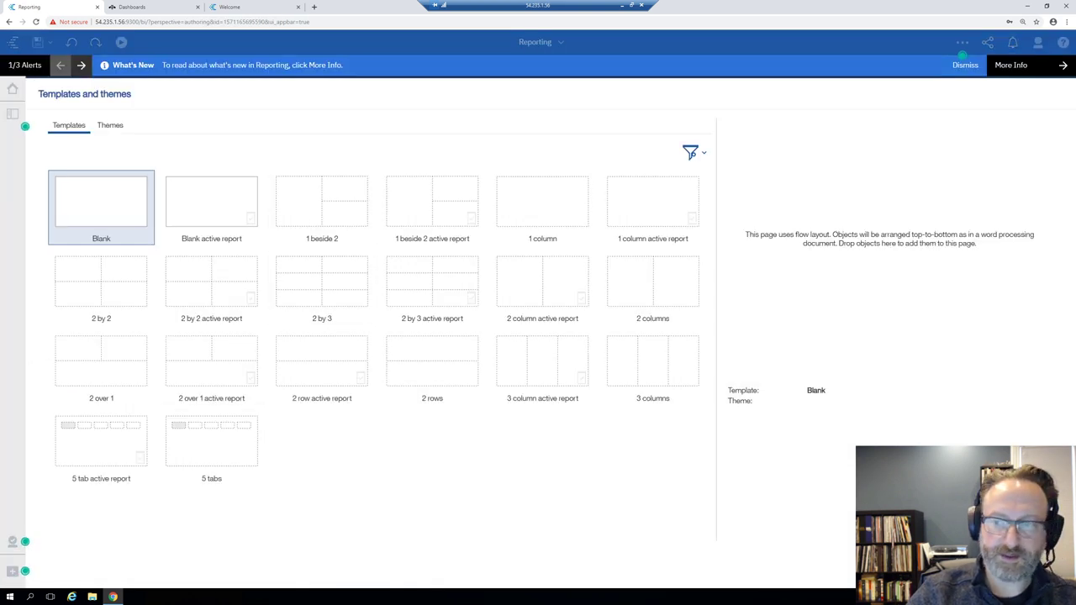
double_click(106, 216)
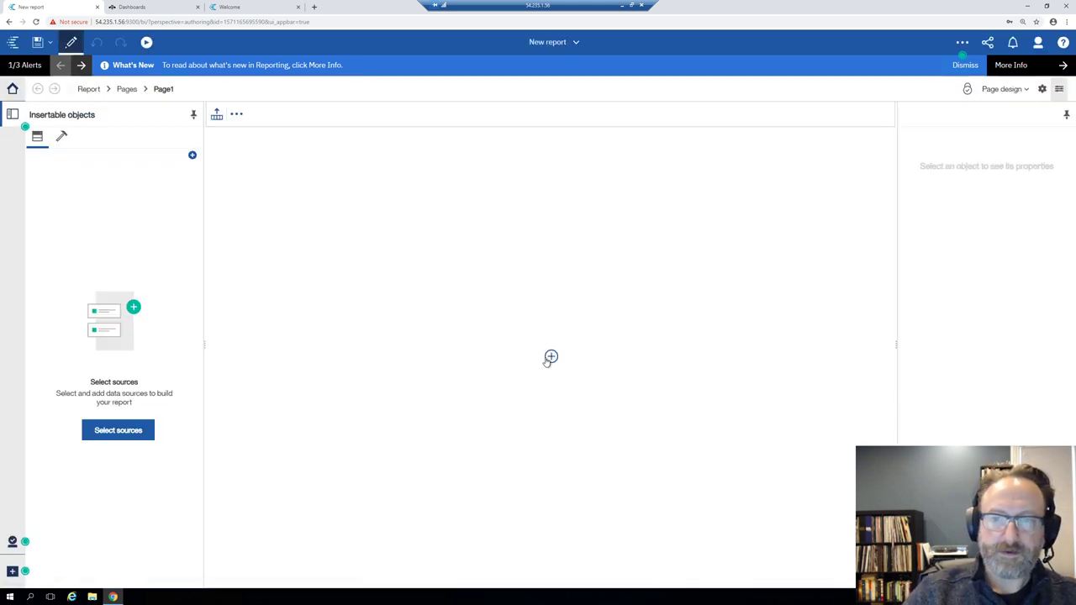
Step: Add the Great outdoors data module from Team content > Samples > Data as the report's source
left_click(551, 356)
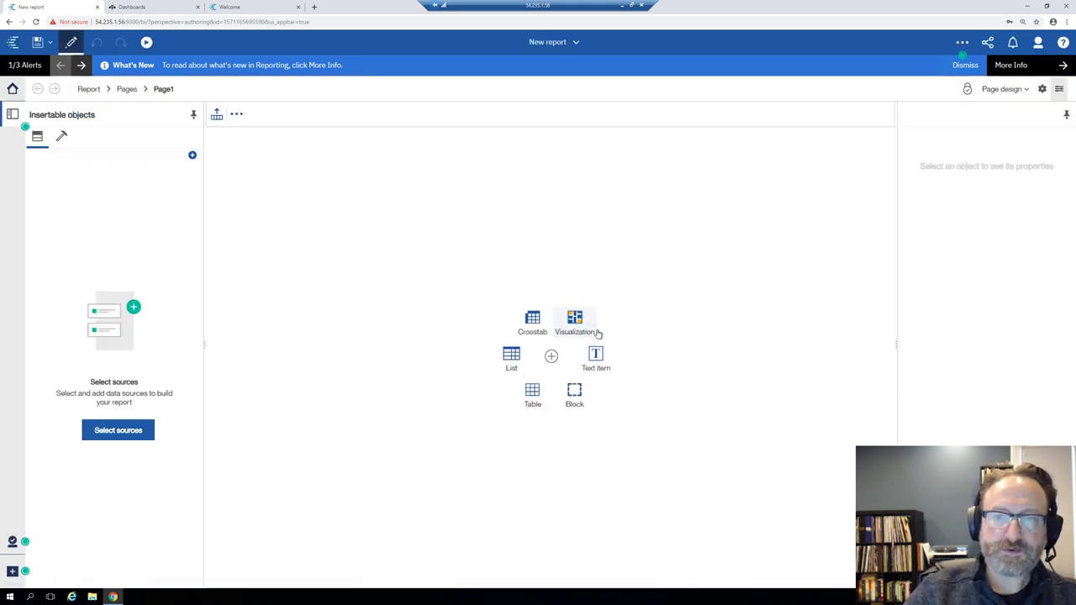
left_click(192, 155)
left_click(208, 169)
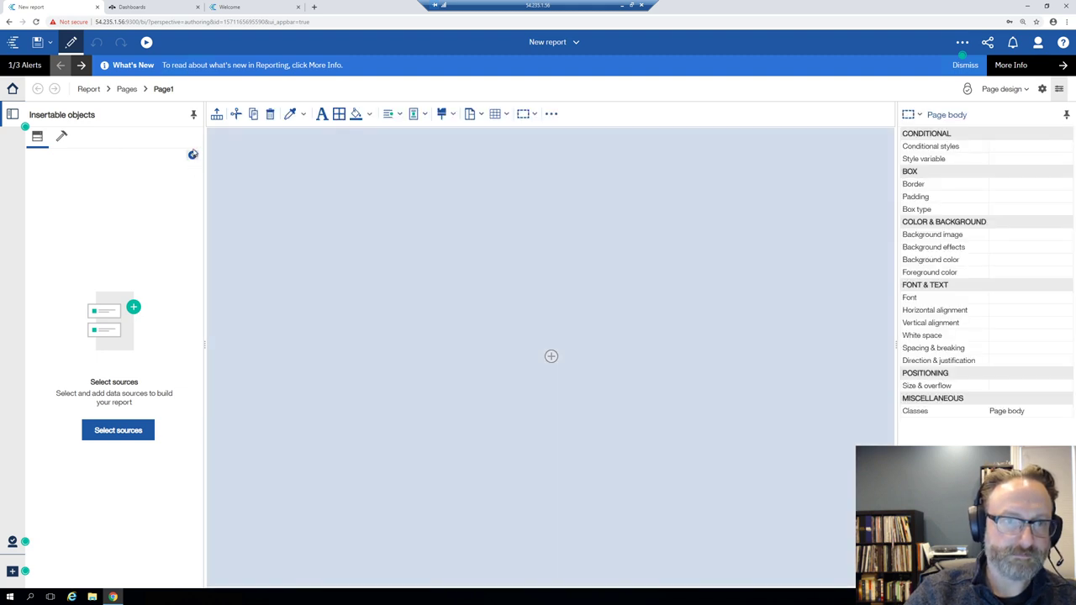
left_click(193, 158)
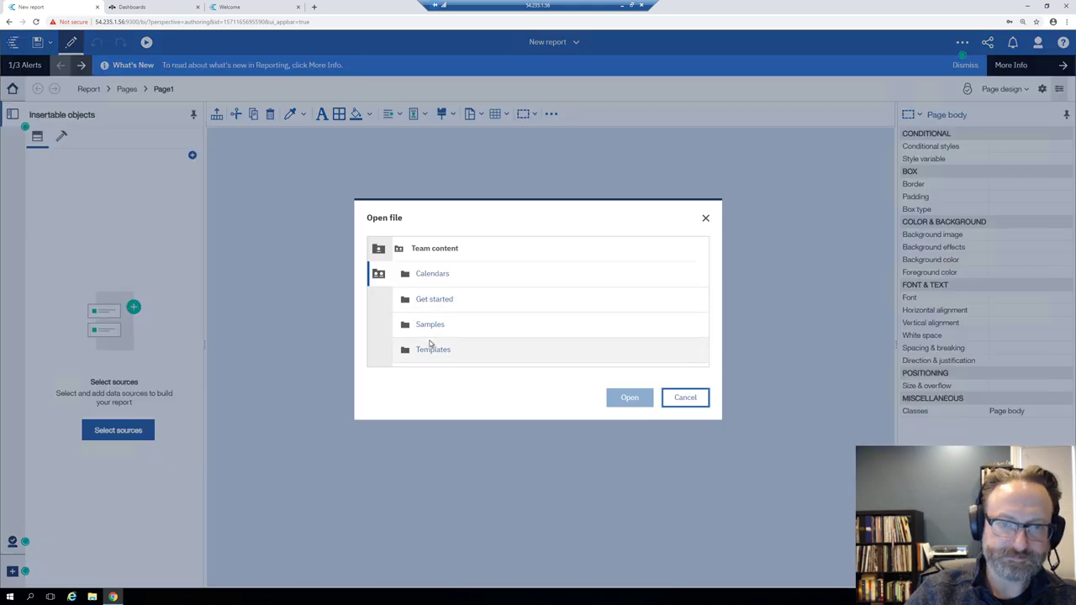
left_click(430, 324)
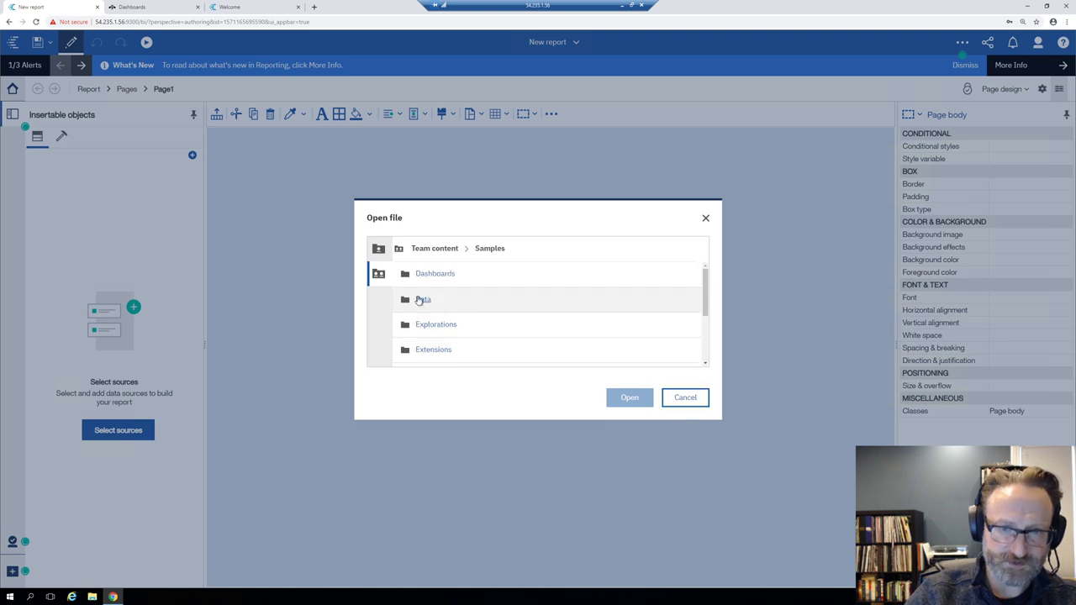
left_click(418, 300)
scroll(477, 327, "down", 1)
scroll(479, 326, "down", 1)
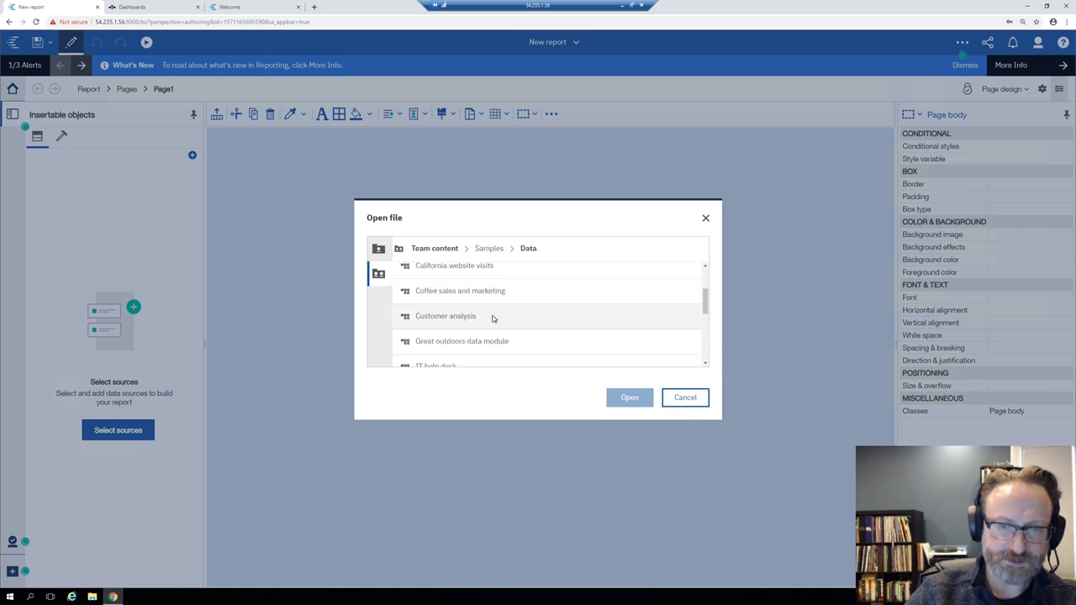
scroll(491, 317, "down", 1)
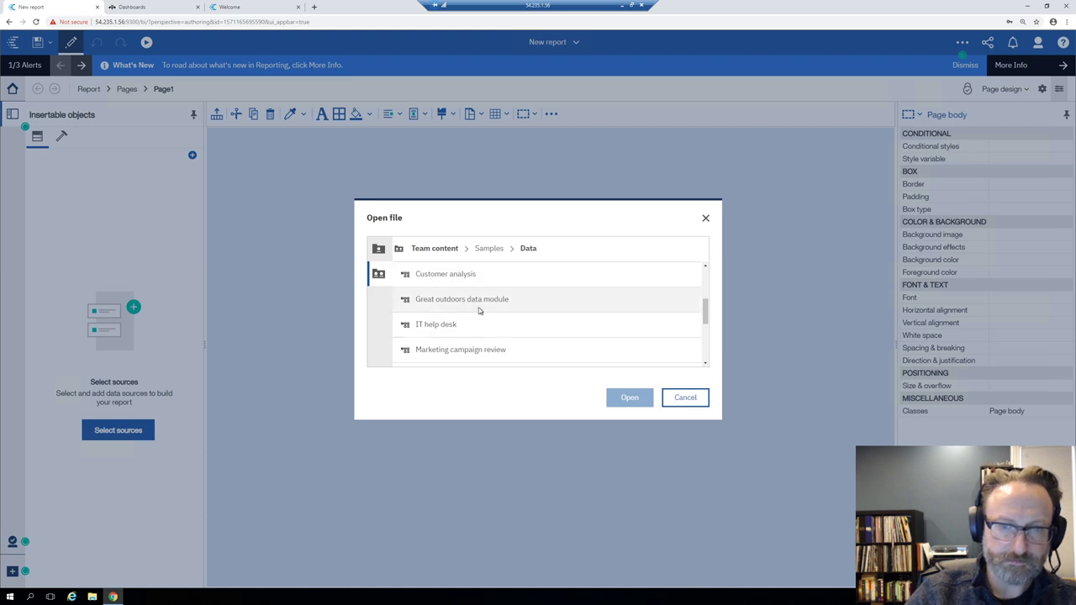
left_click(466, 304)
left_click(626, 399)
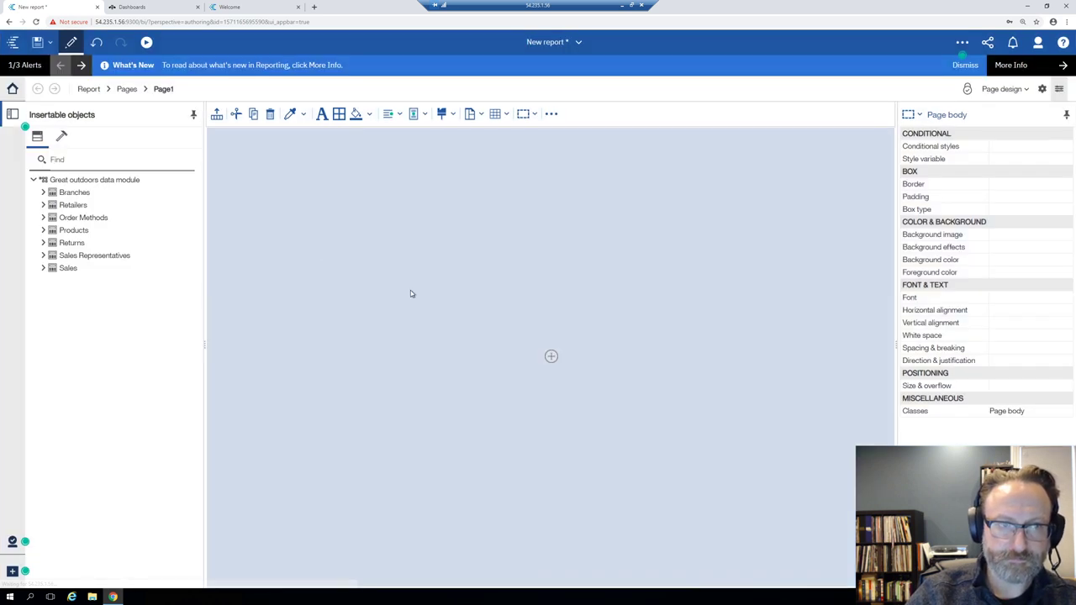
Step: Insert a Line visualization from the visualization gallery into the page body
left_click(550, 356)
left_click(582, 329)
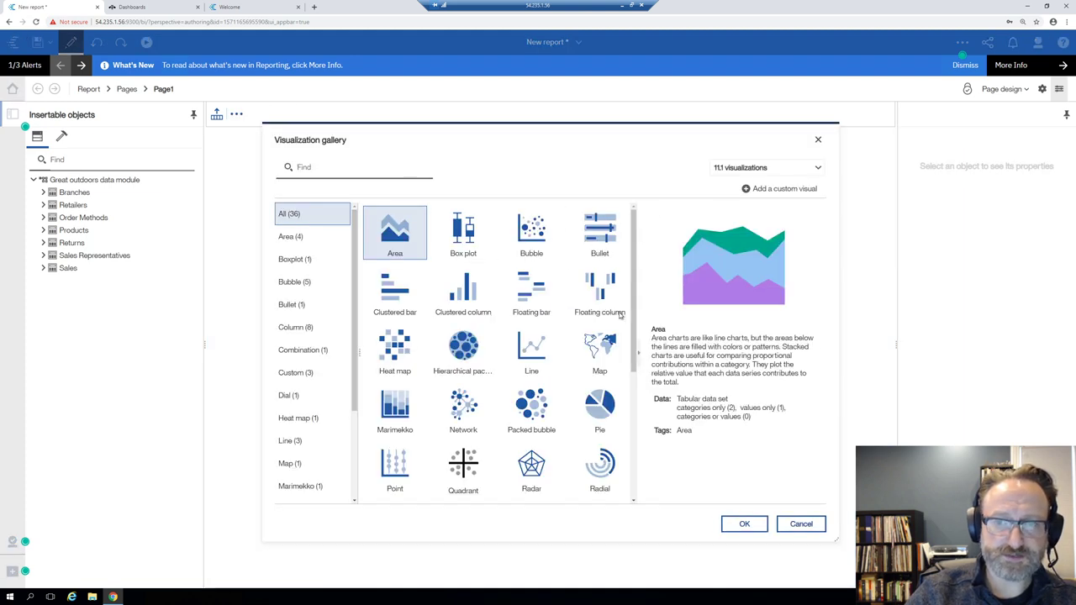
left_click(531, 349)
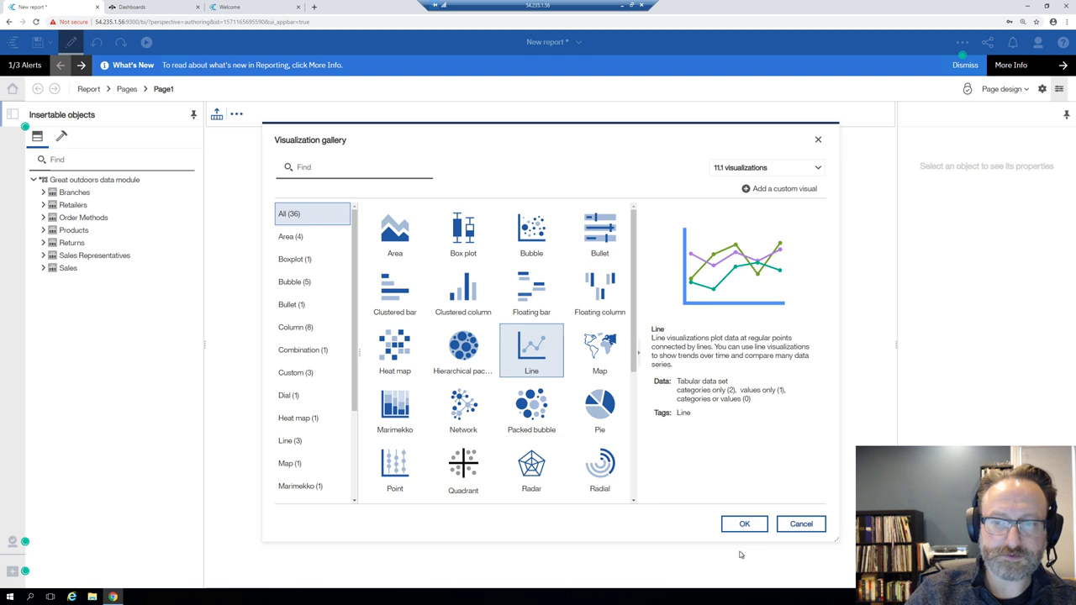
left_click(744, 523)
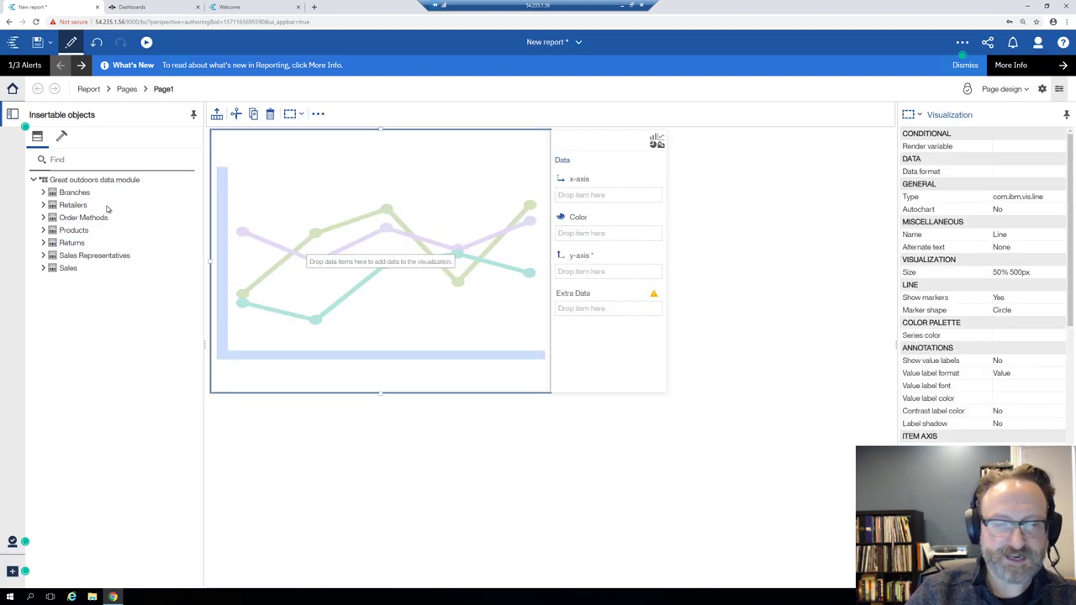
Step: Assign Year from Sales to the line chart's x-axis and Revenue to its y-axis, and run the report as HTML
left_click(44, 269)
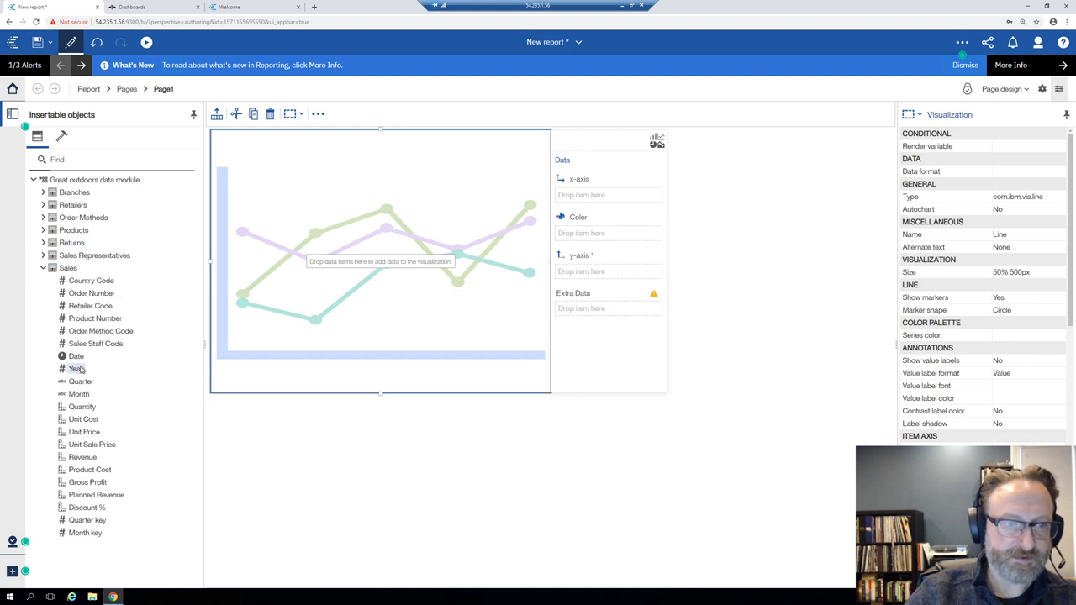
left_click_drag(81, 369, 616, 202)
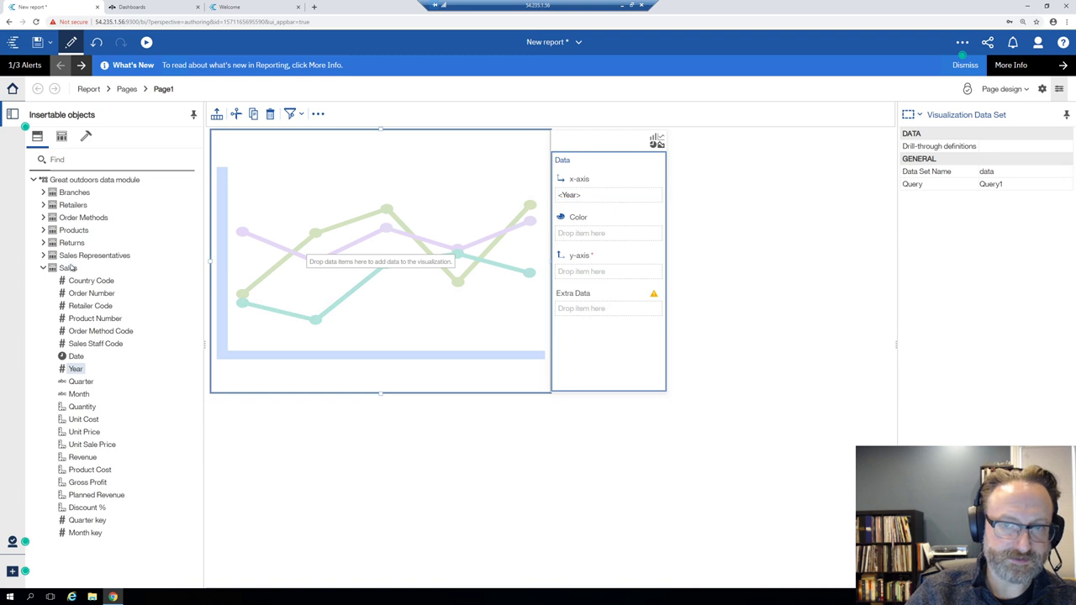
left_click_drag(83, 456, 613, 275)
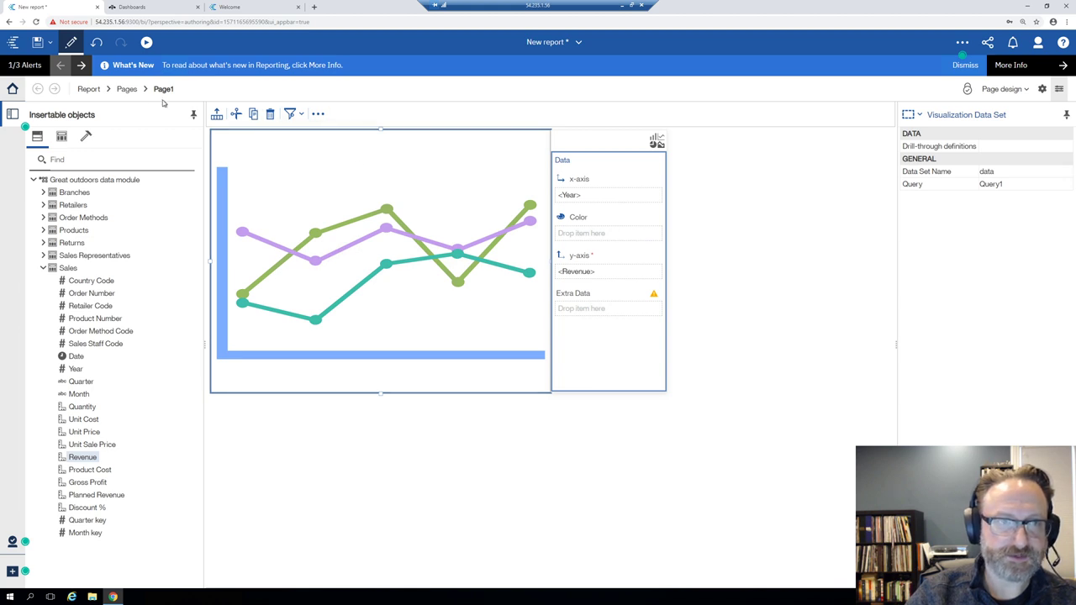
left_click(147, 44)
left_click(145, 70)
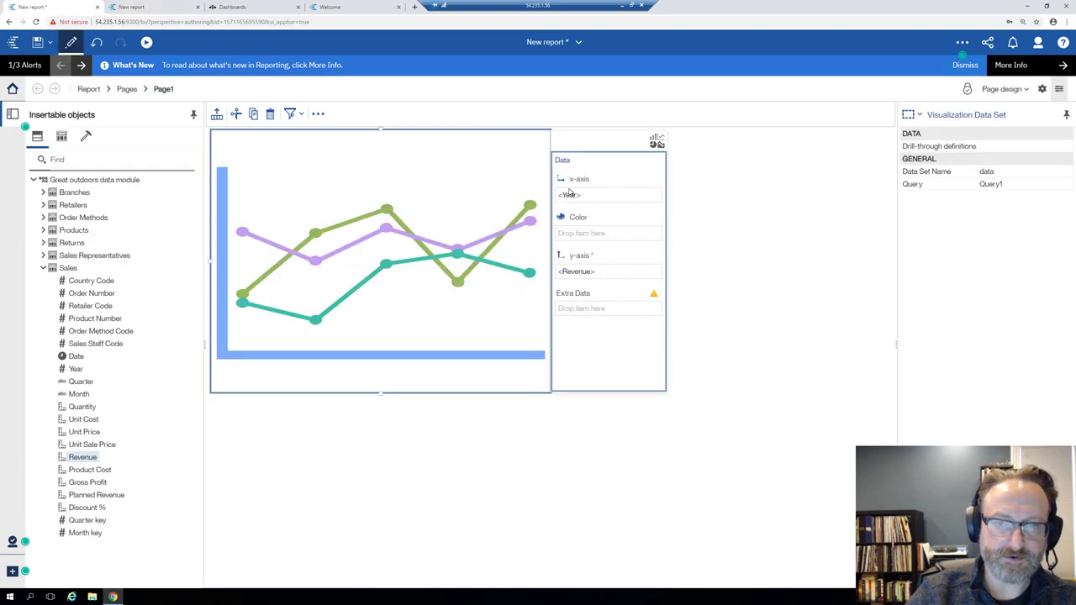
Step: Assign Retailer Type from Retailers to the line chart's Color slot and rerun the report as HTML
left_click(43, 268)
left_click(43, 204)
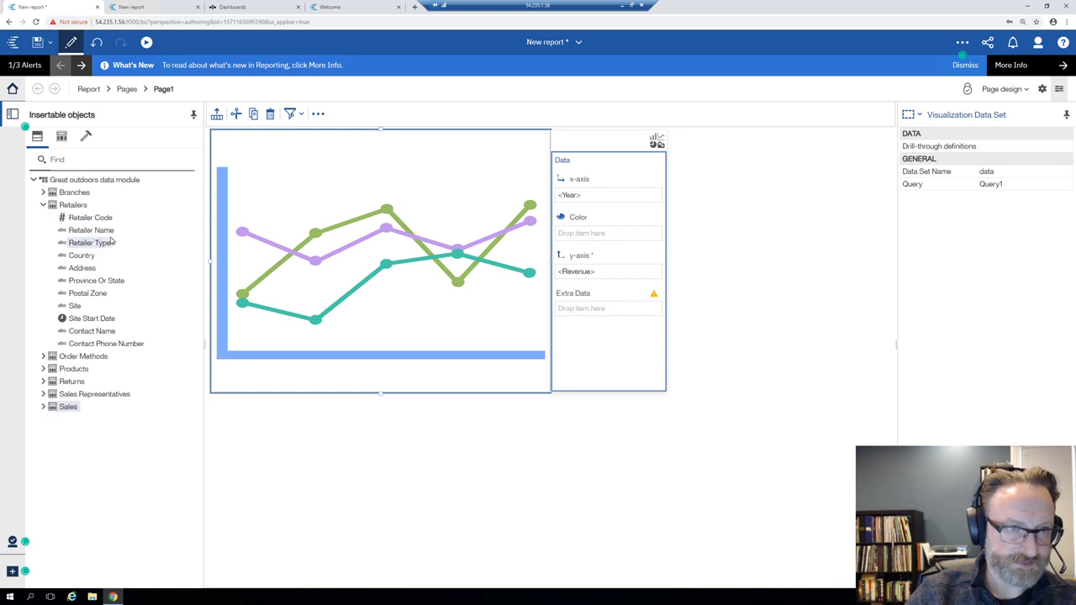
left_click_drag(112, 242, 581, 232)
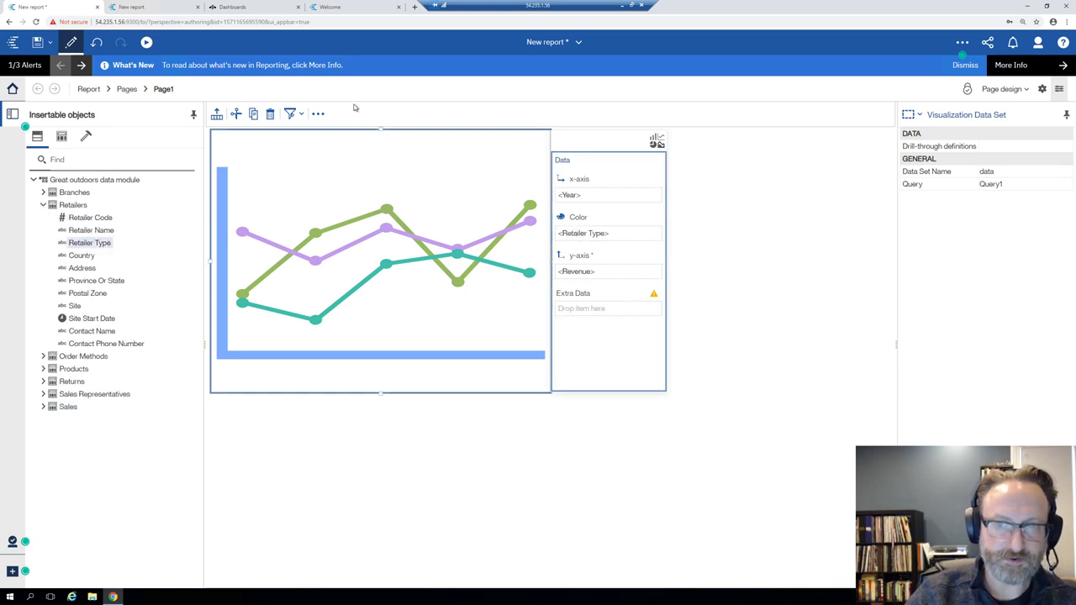
left_click(155, 47)
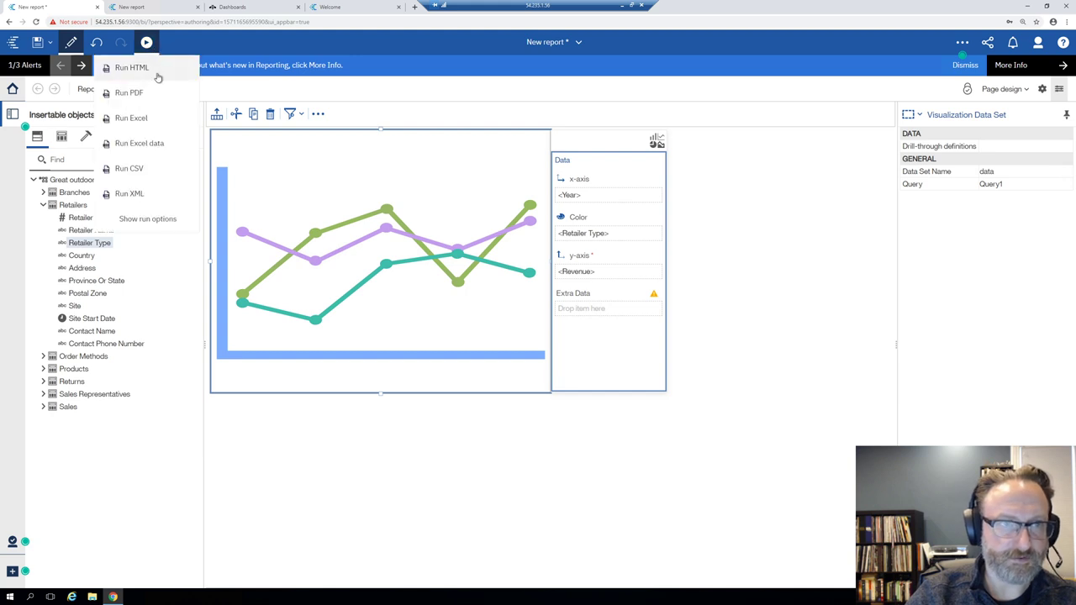
left_click(158, 75)
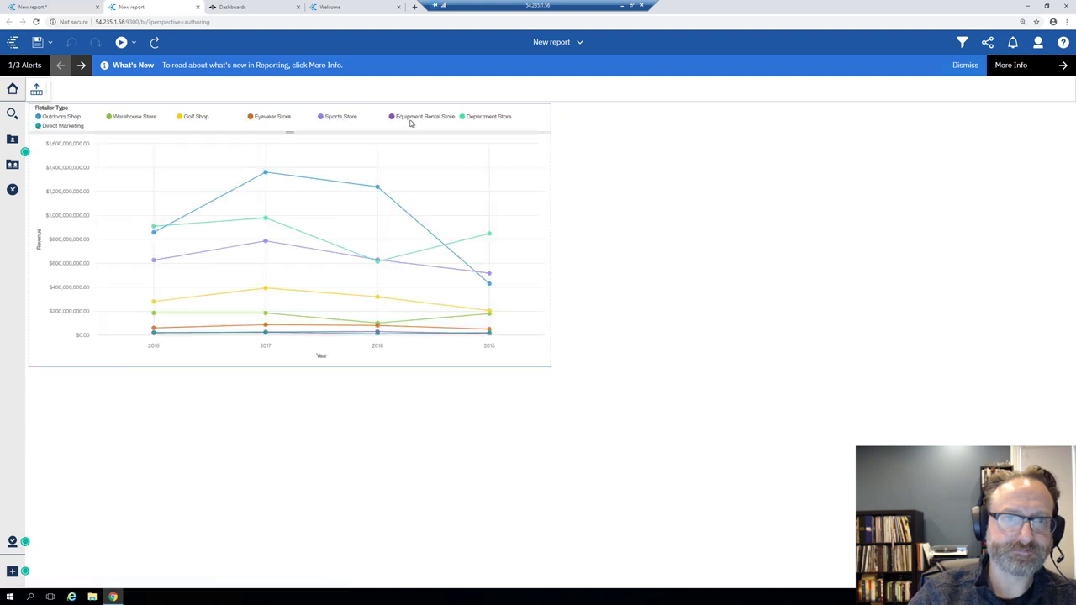
Step: Enlarge the legend area in the HTML output, and show the Advanced toolbox items in the report editor
left_click_drag(289, 184, 280, 153)
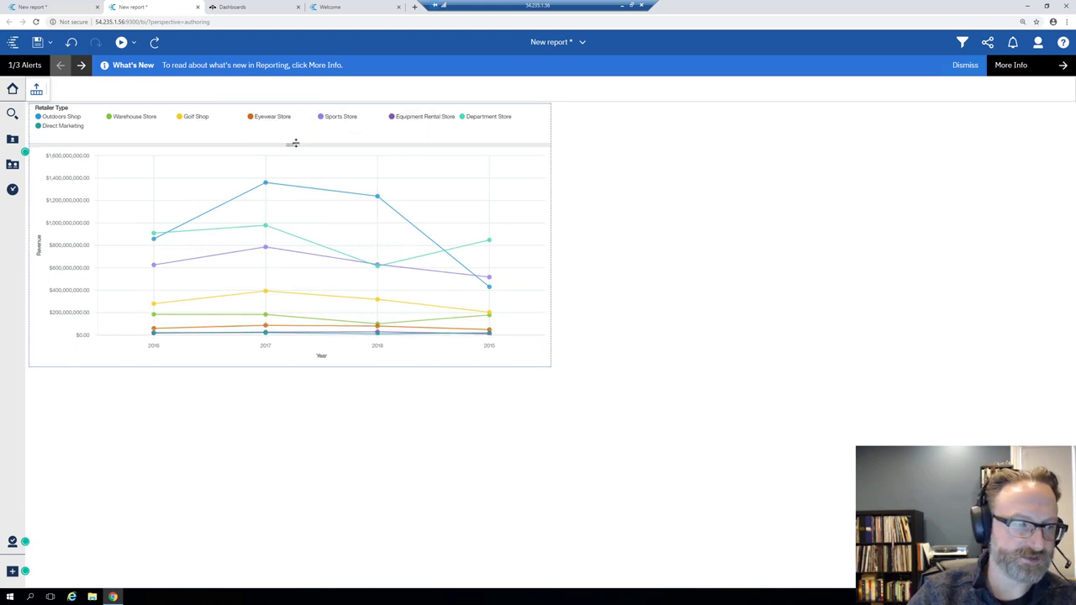
left_click(154, 42)
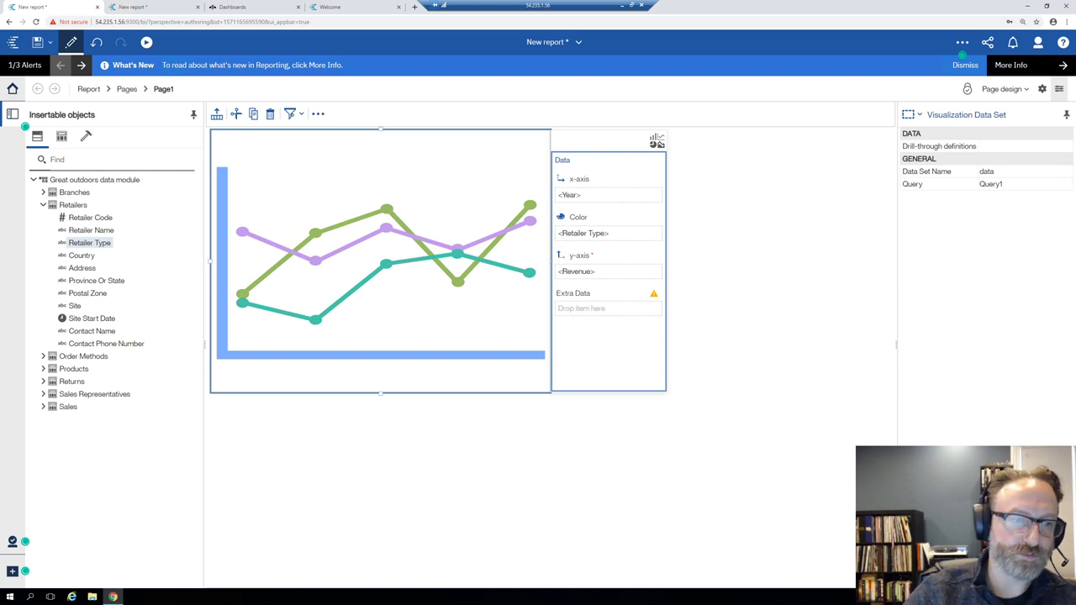
left_click(88, 135)
left_click(56, 344)
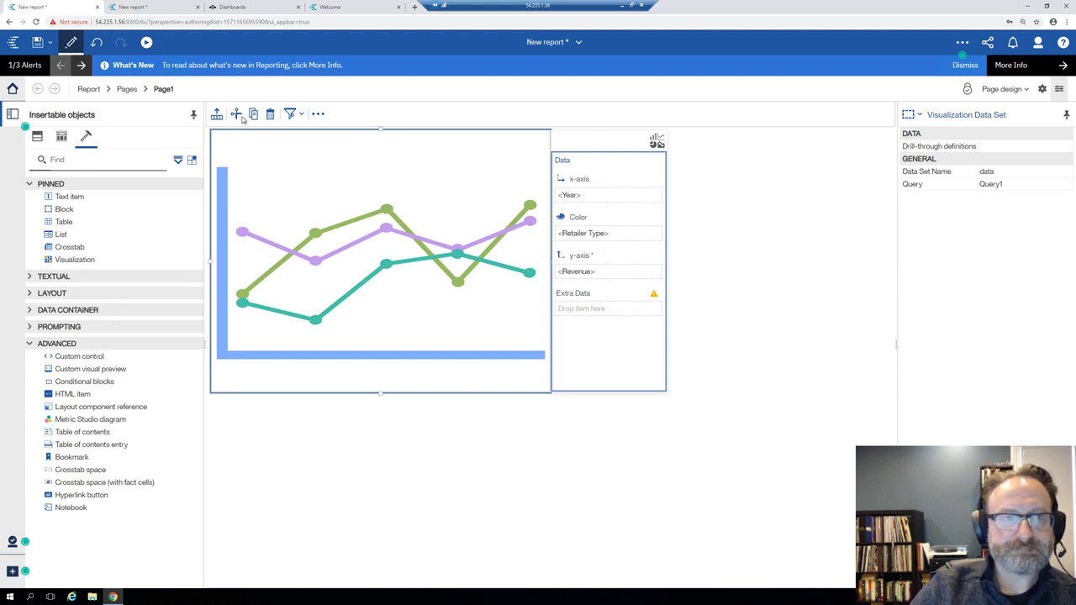
Step: Run the report as PDF, leaving the unsaved HTML output, and return to the report editor
left_click(147, 42)
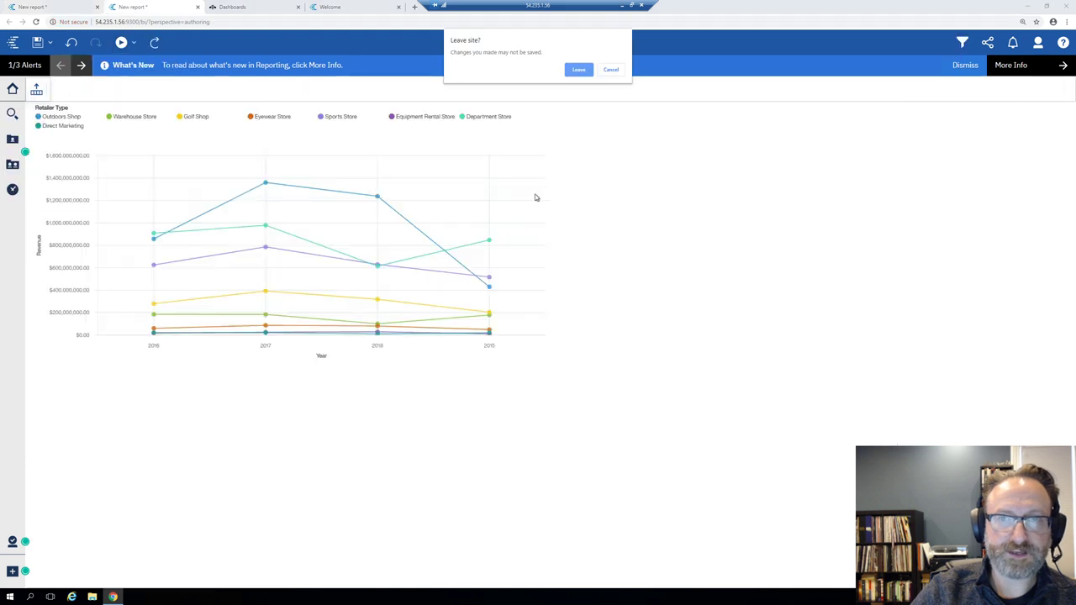
left_click(575, 71)
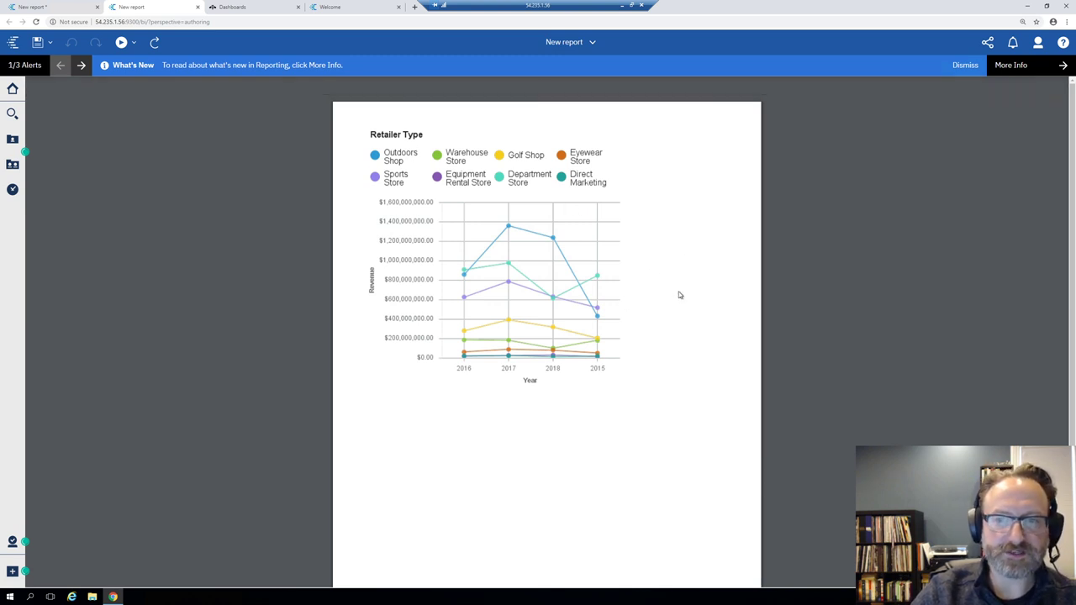
left_click(55, 5)
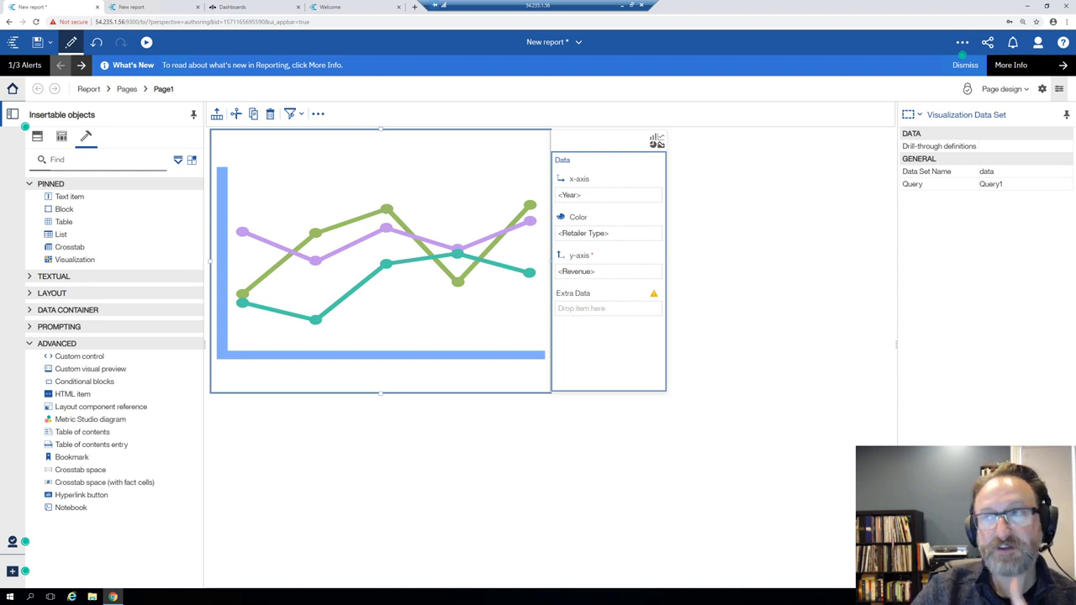
left_click(14, 571)
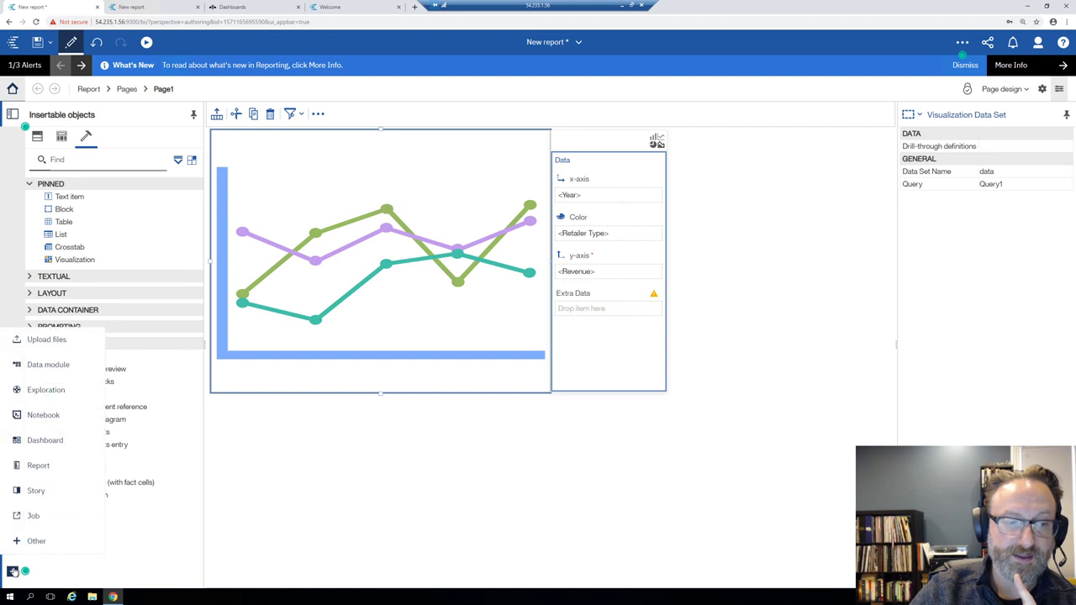
left_click(423, 473)
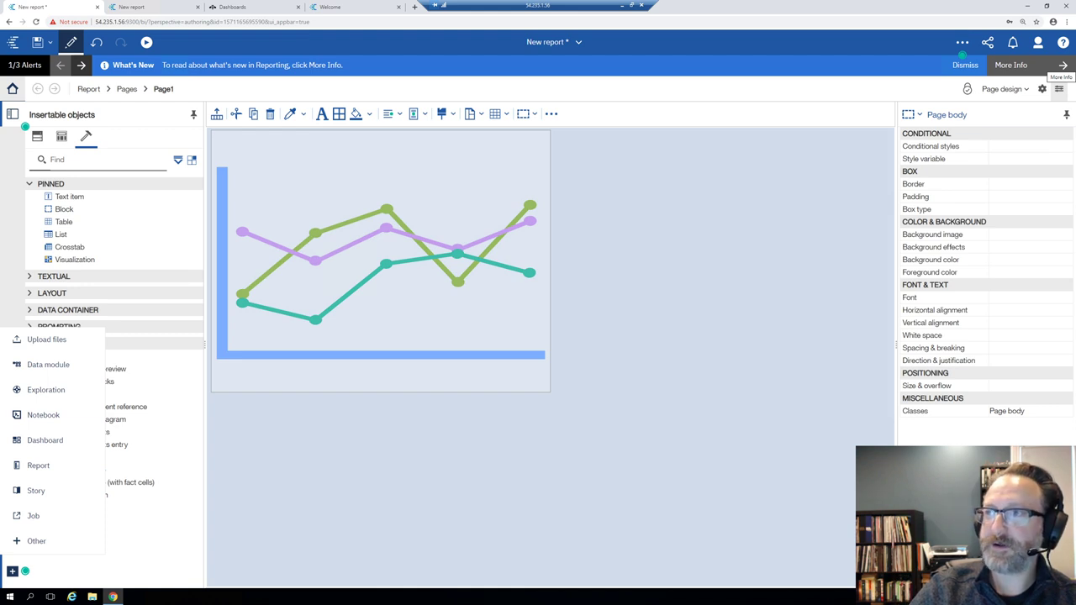
left_click(111, 89)
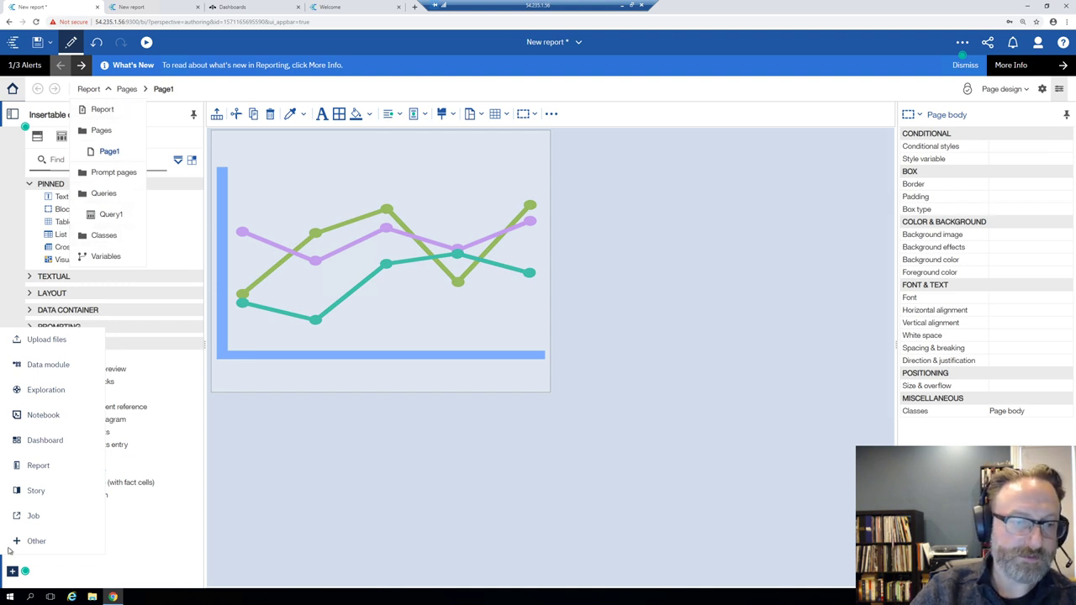
left_click(475, 51)
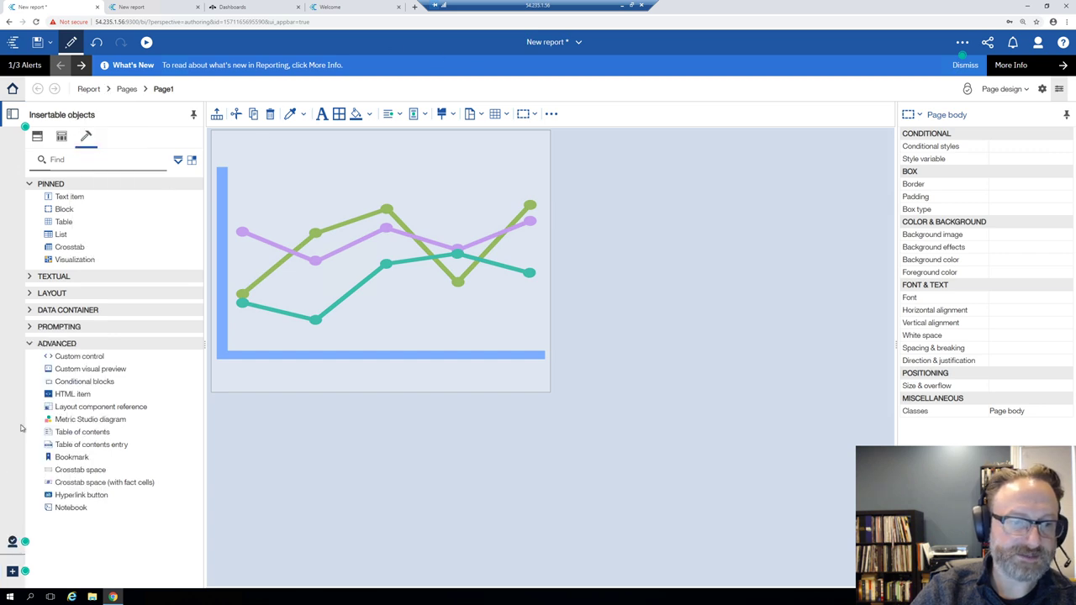
Step: Open the feature customization settings of the Analytics Users role in the Cognos namespace
left_click(13, 540)
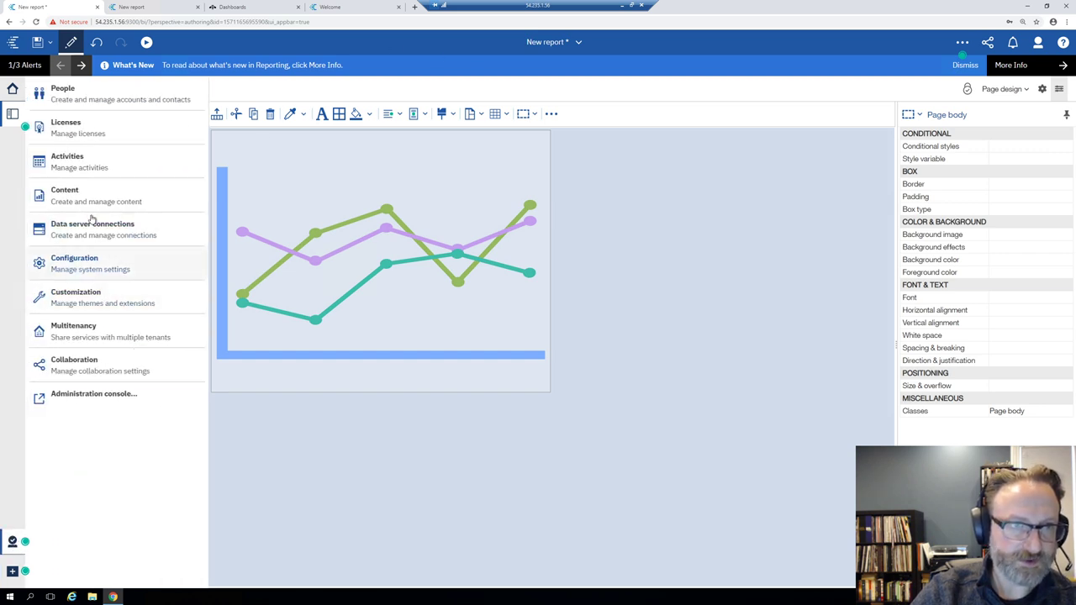
left_click(82, 99)
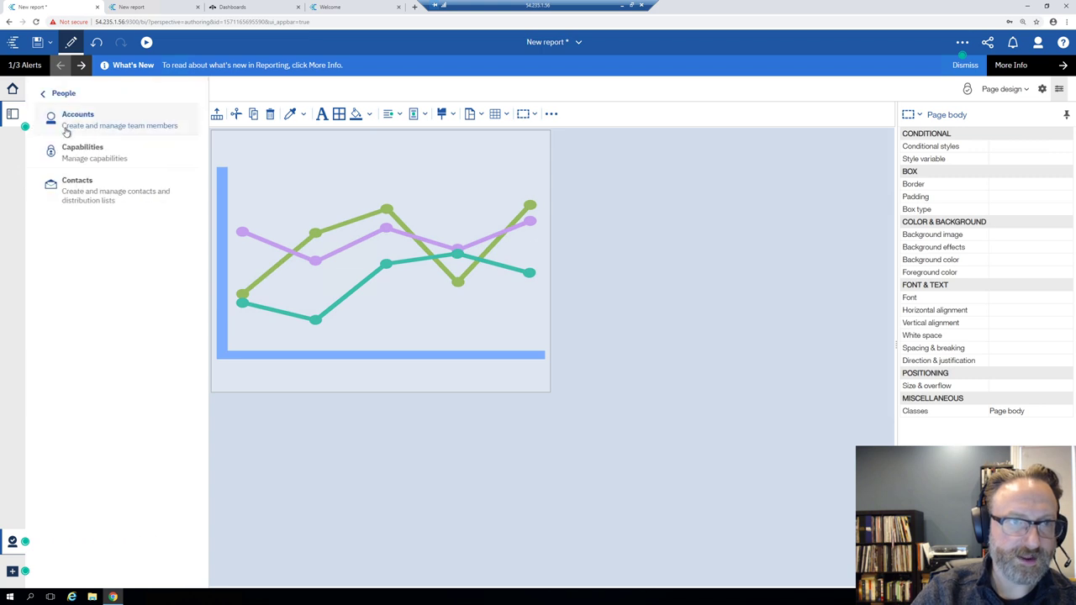
left_click(114, 126)
left_click(104, 165)
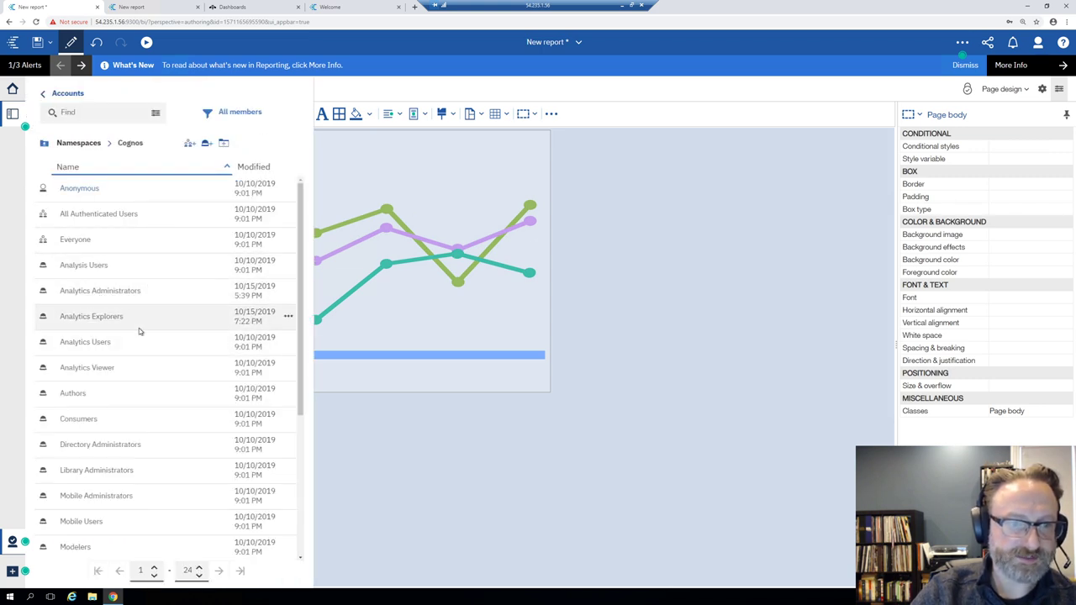
left_click(288, 343)
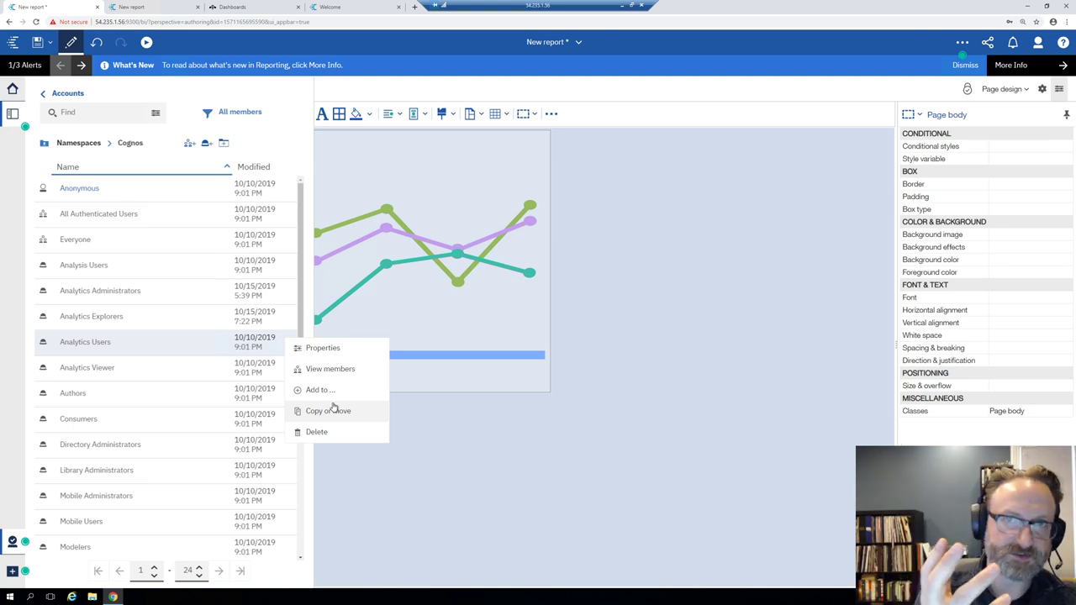
left_click(304, 351)
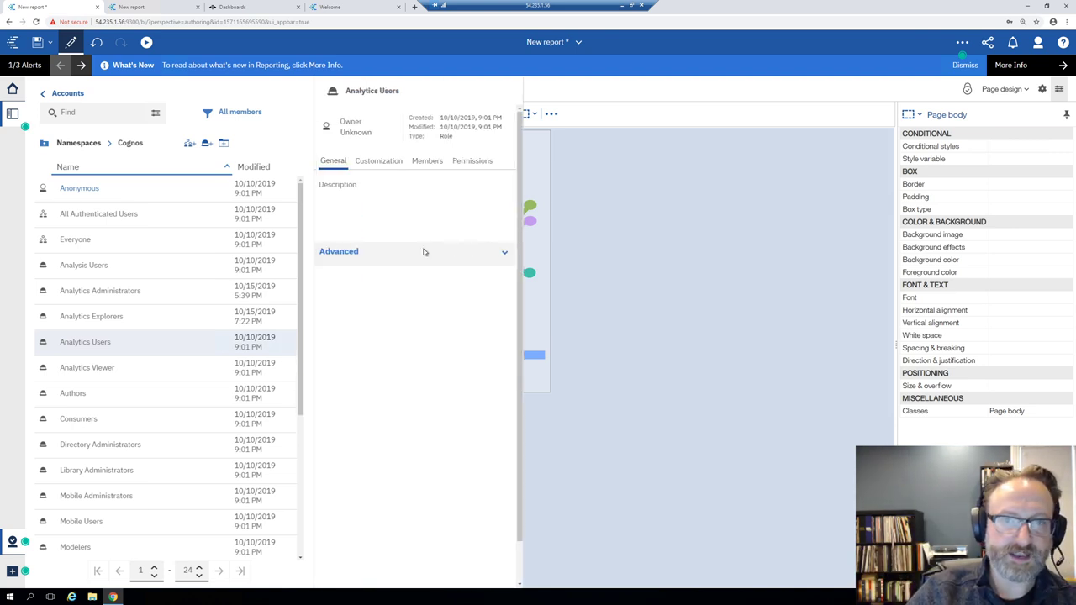
left_click(385, 164)
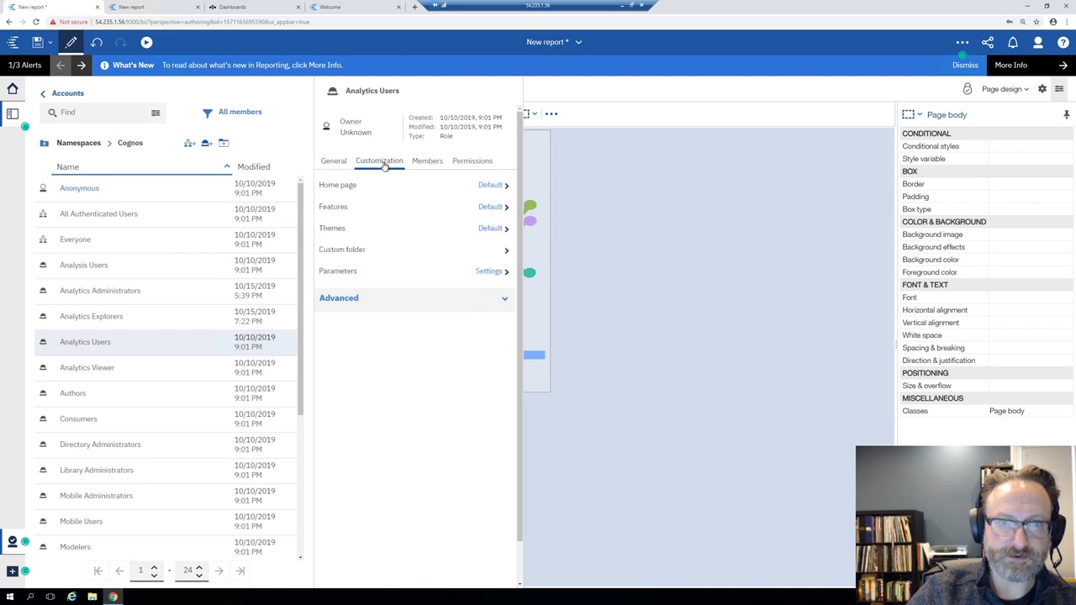
left_click(492, 207)
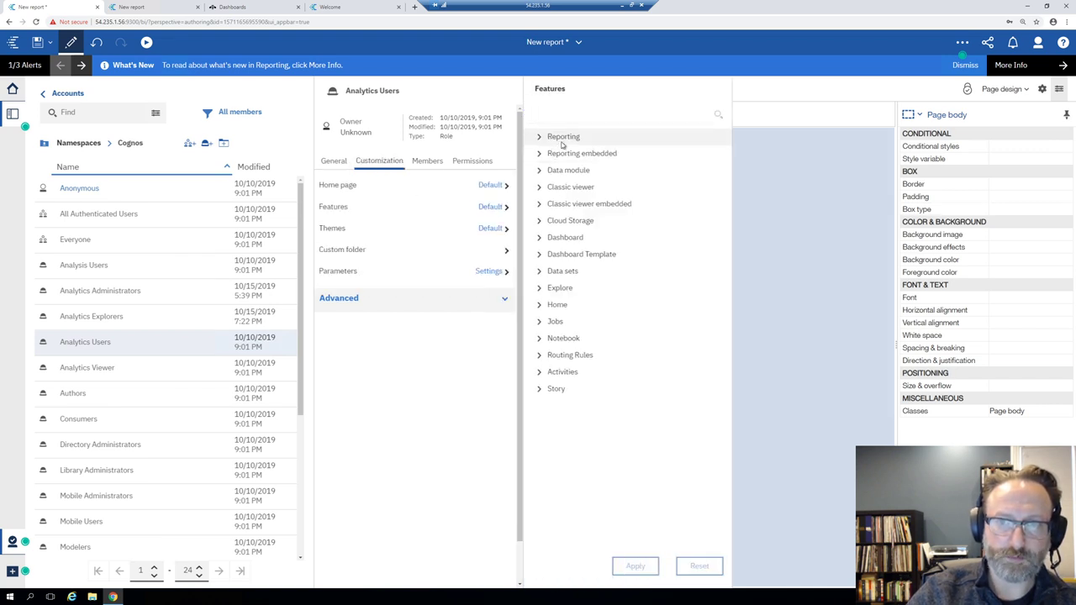
Step: Clear Pages, Prompt pages, Queries, Classes and Variables in the Report collection of the role's Reporting features
left_click(539, 137)
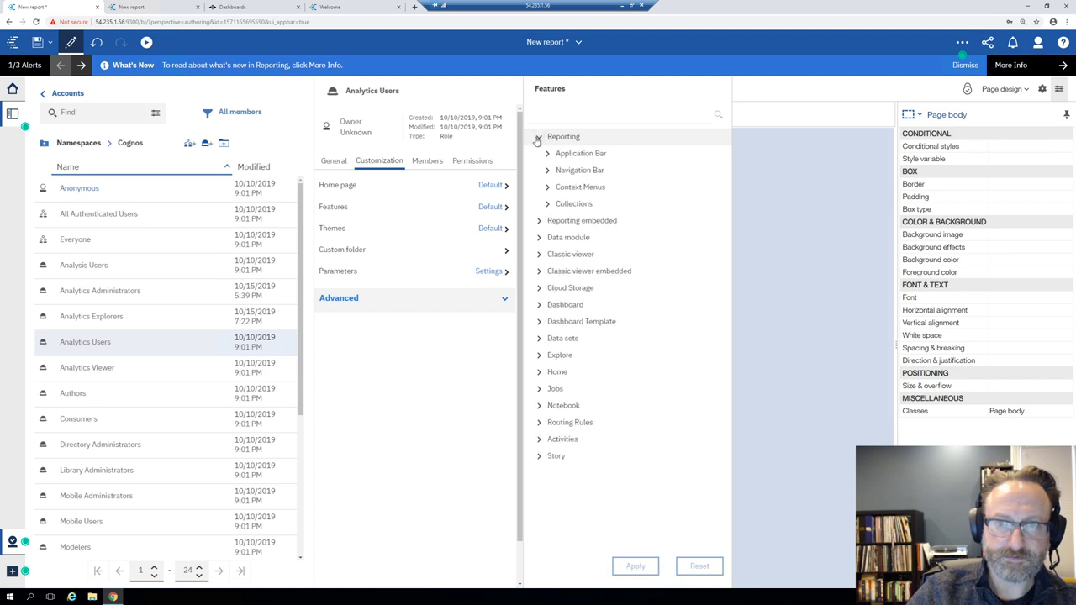
left_click(548, 204)
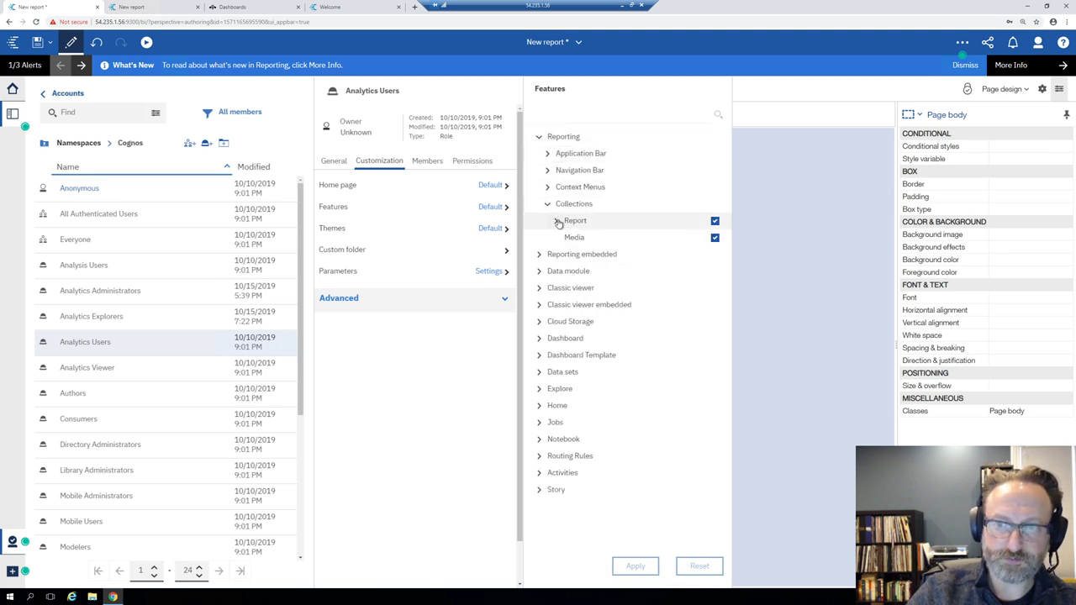
left_click(555, 220)
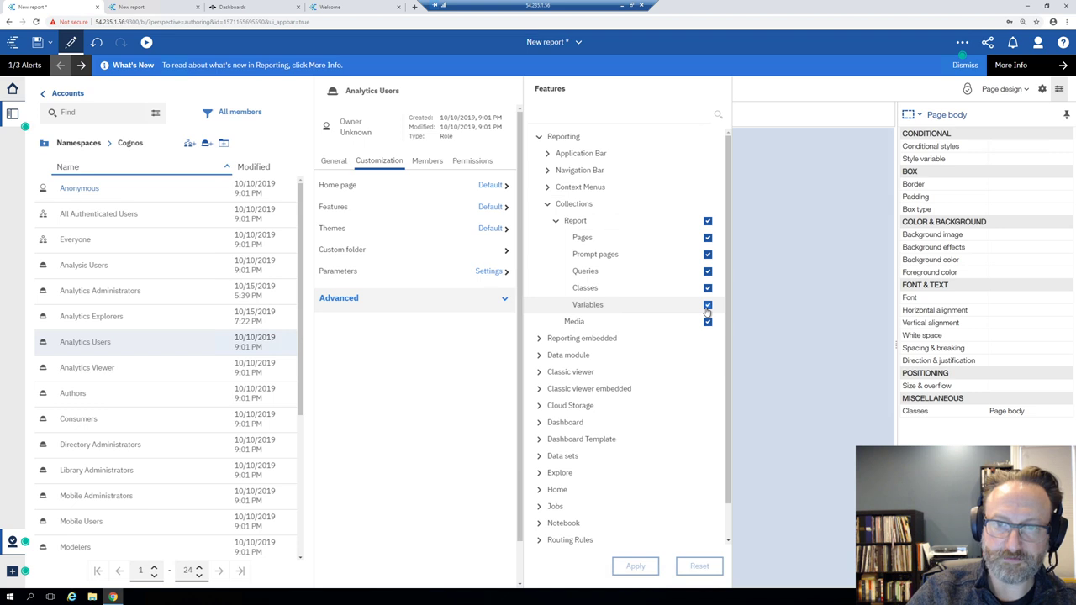
left_click(708, 256)
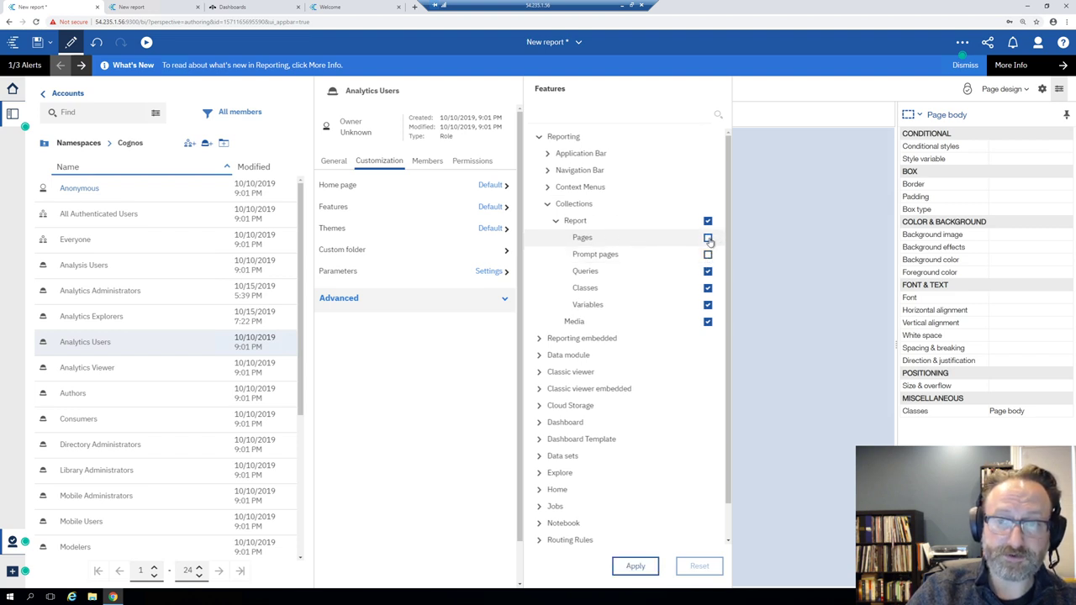
left_click(709, 272)
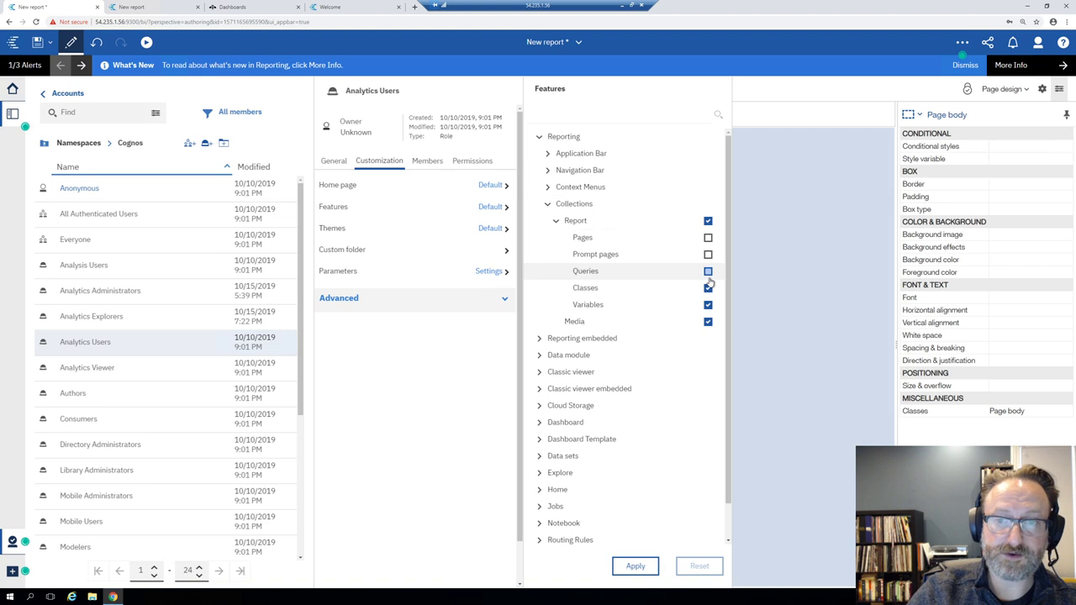
left_click(707, 288)
left_click(707, 307)
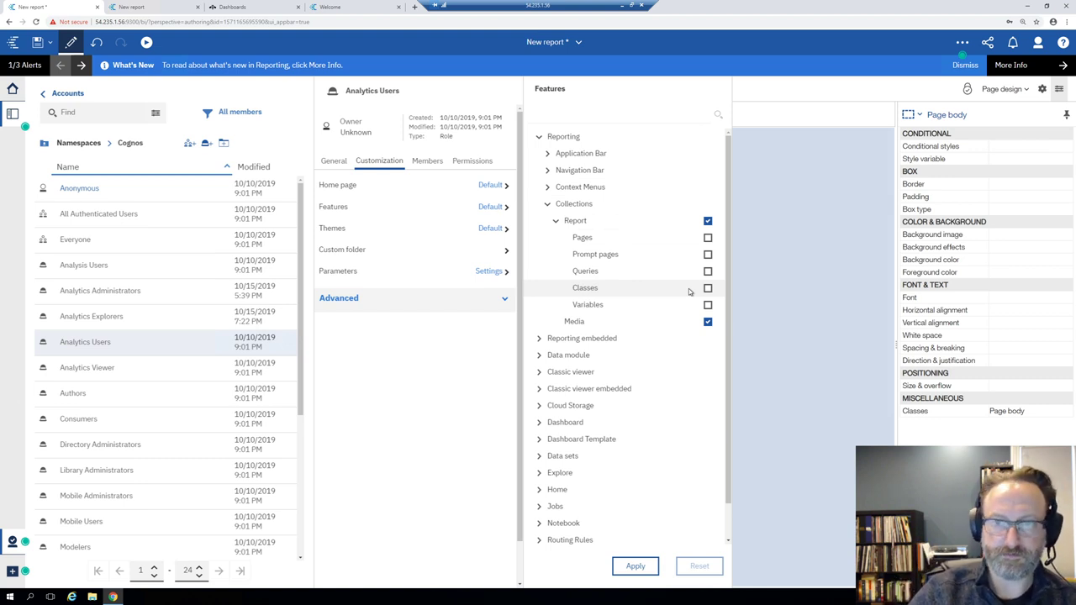
Step: Re-enable Pages, Prompt pages, Queries, Classes and Variables in the Report collection
left_click(708, 237)
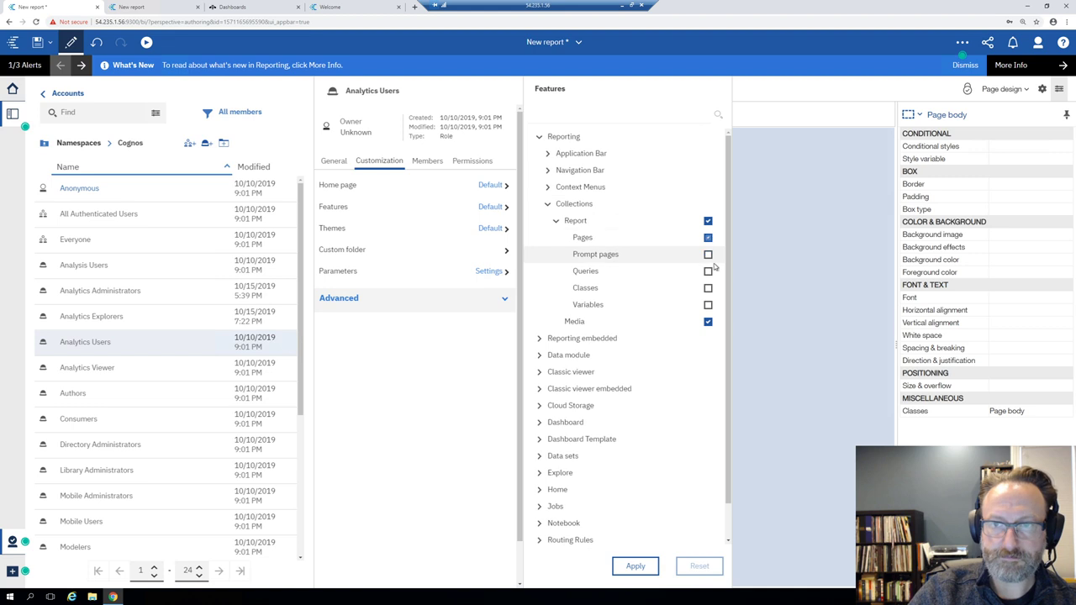
left_click(707, 255)
left_click(707, 271)
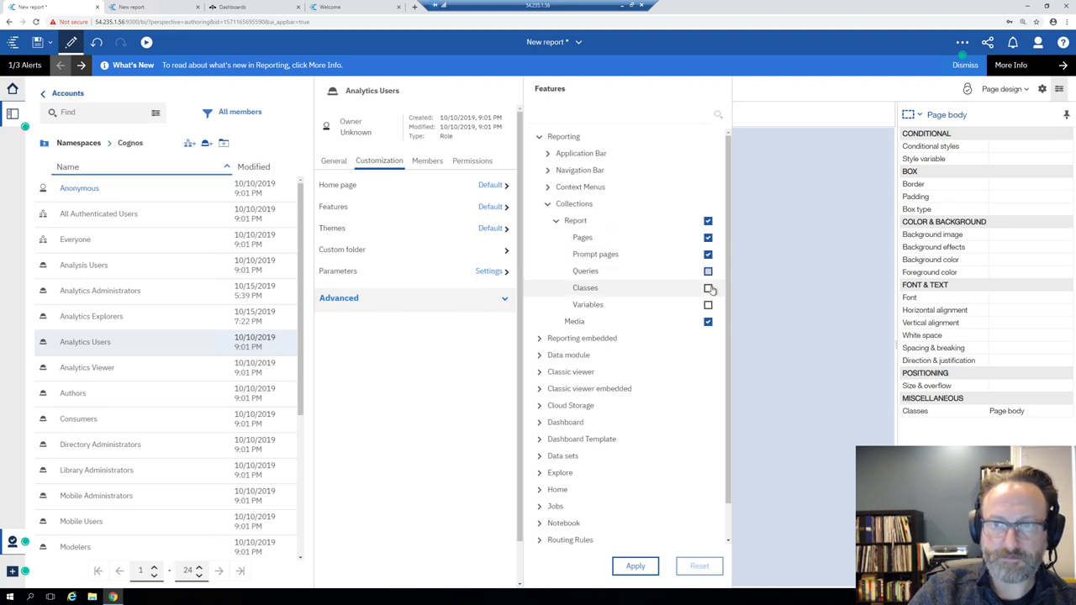
left_click(708, 288)
left_click(708, 305)
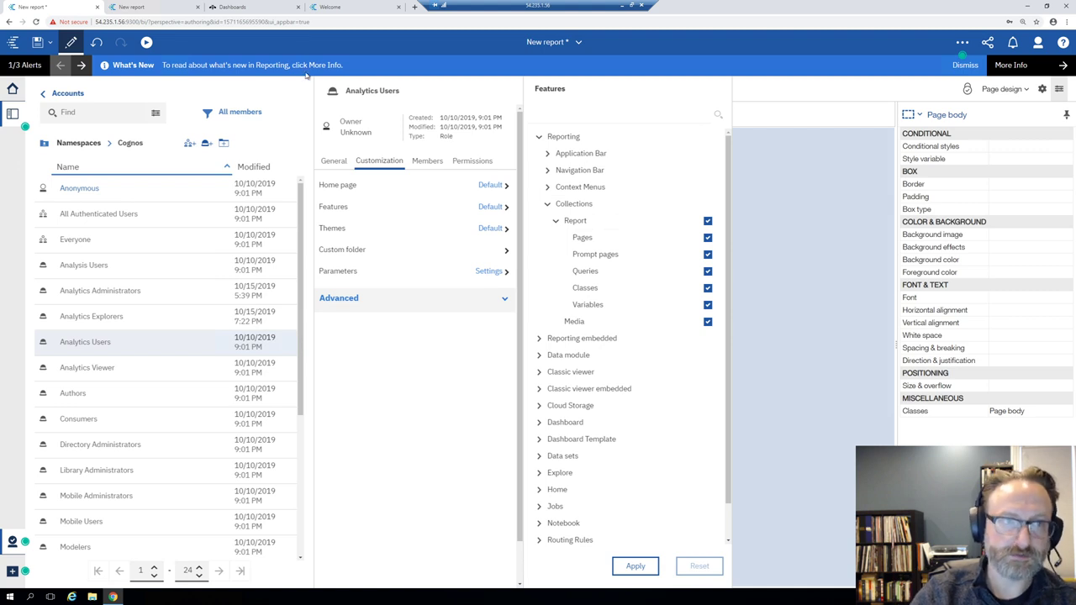
Step: Leave the role's feature settings without applying them, and view the report's list of pages, queries, classes and variables
left_click(880, 65)
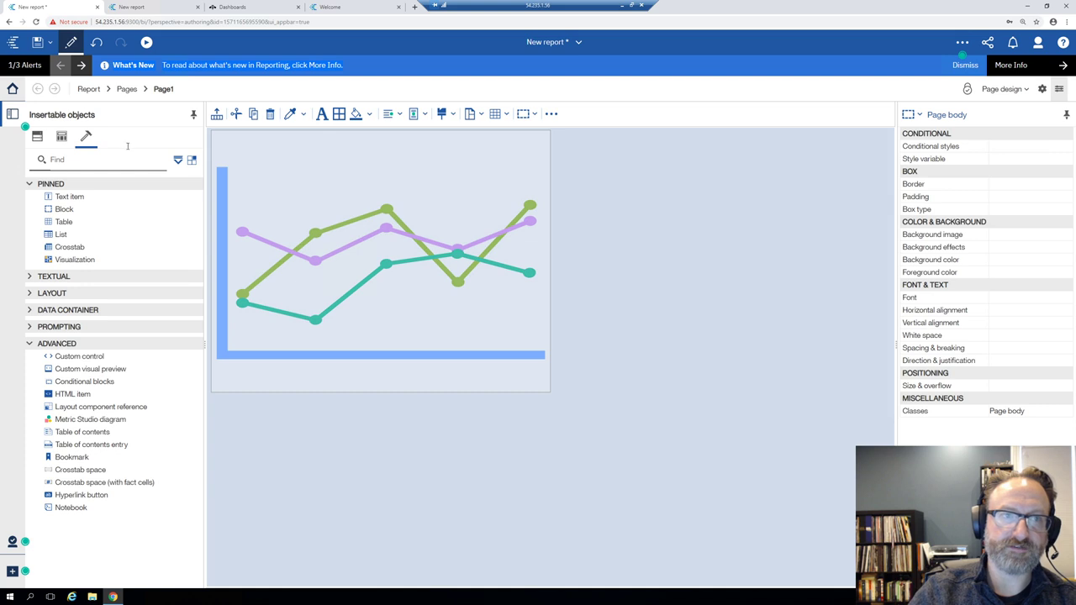
left_click(91, 89)
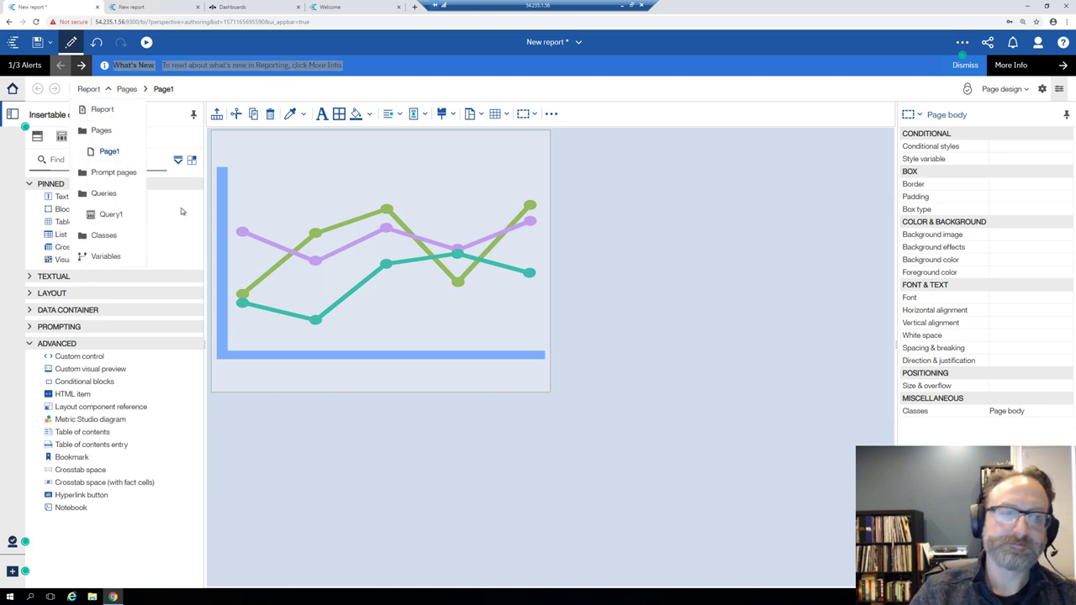
left_click(762, 186)
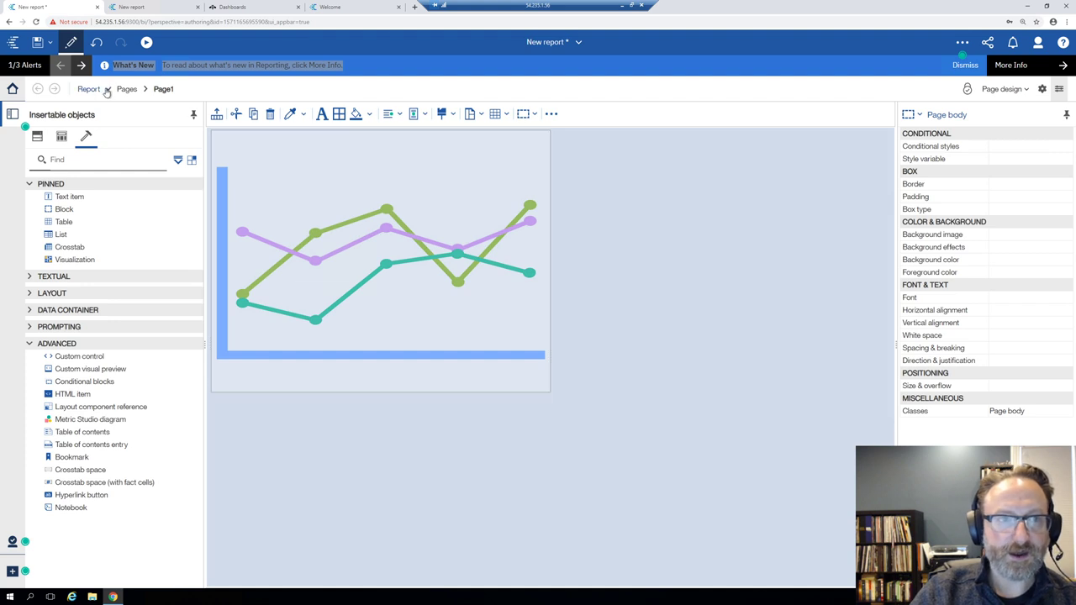
Step: View the members of the Analytics Users role, and return to the report canvas with the insertable objects hidden
left_click(13, 541)
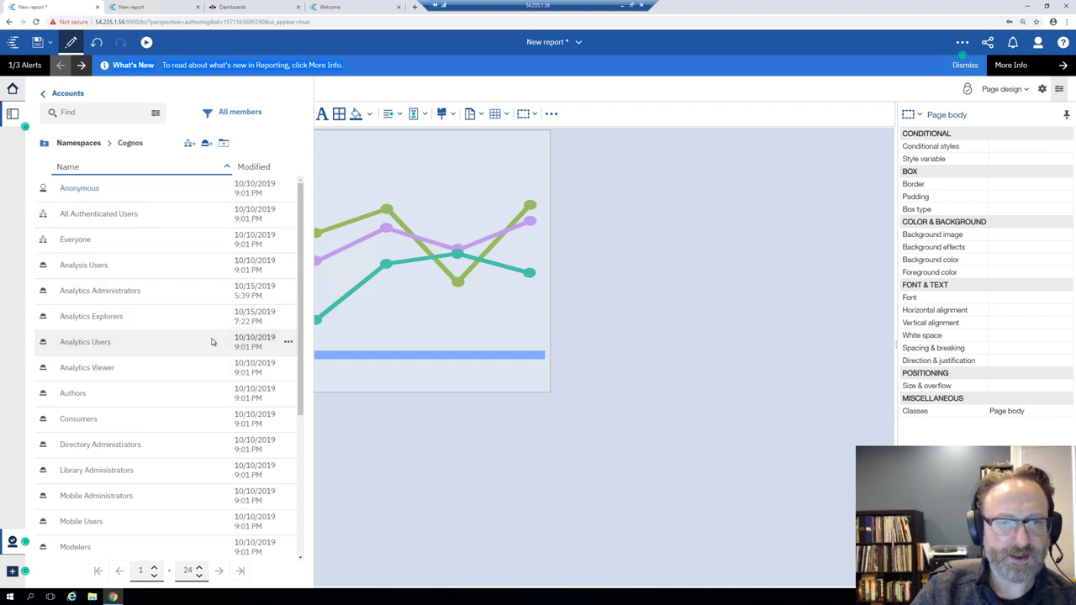
left_click(288, 344)
left_click(311, 368)
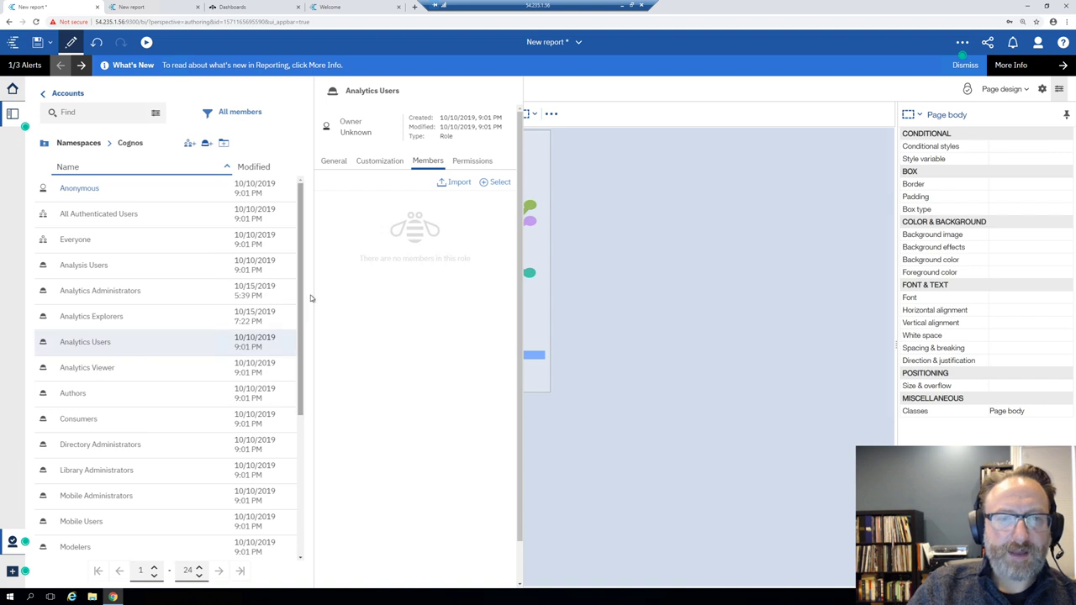
scroll(221, 330, "down", 1)
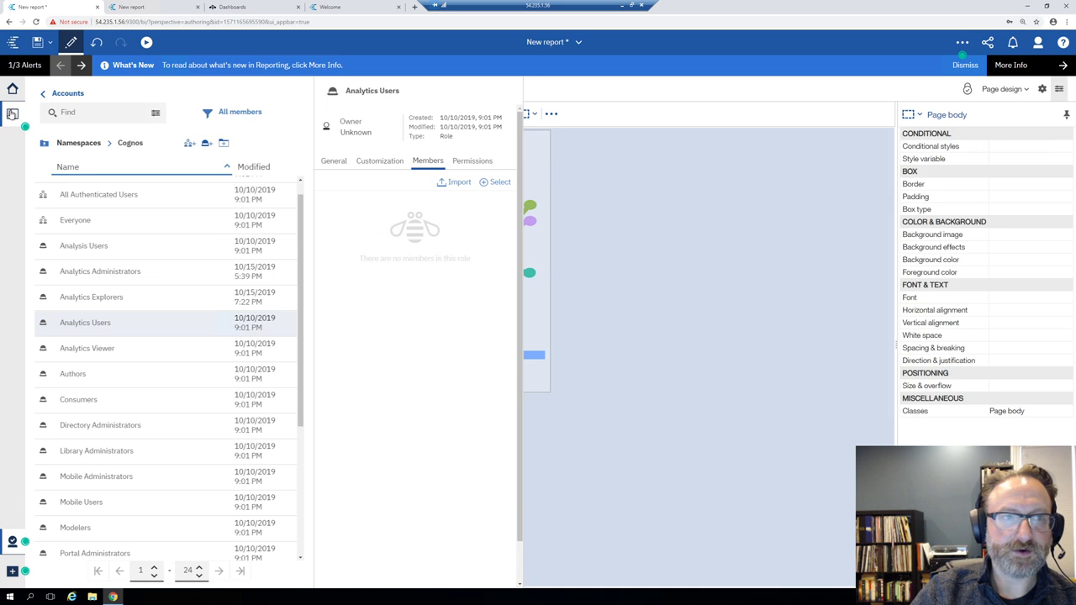
left_click(13, 113)
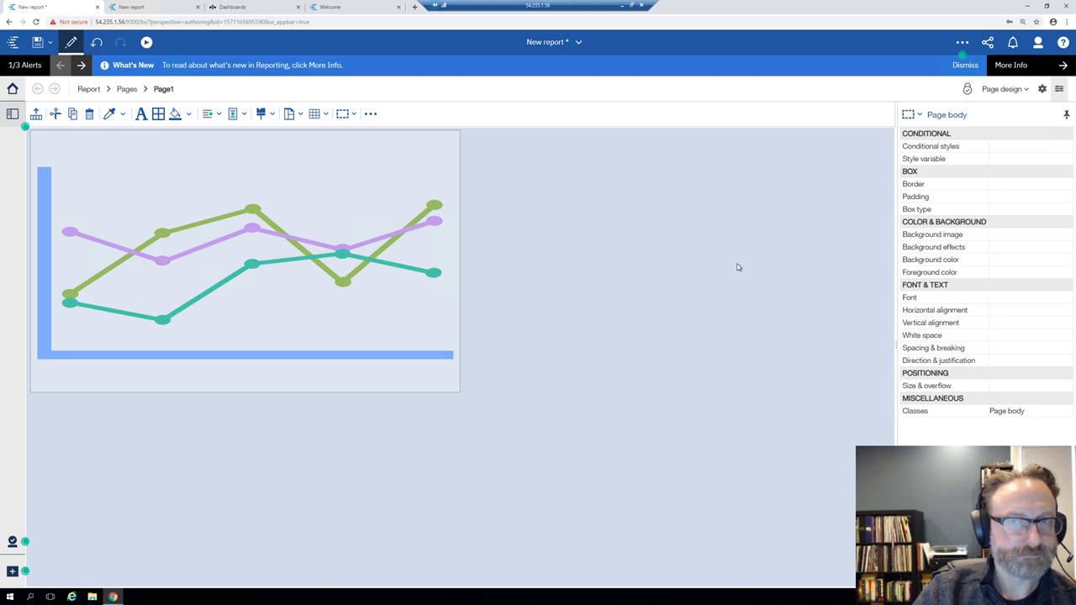
Step: Return to the Welcome page and open the Quarterly churn update story from Samples > Stories in Team content
left_click(551, 42)
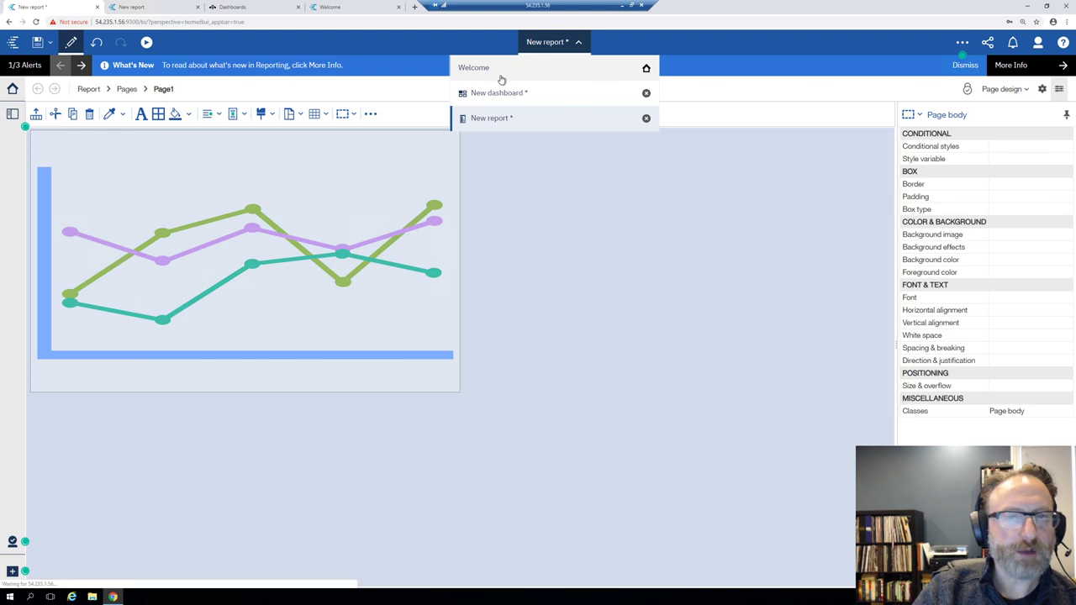
left_click(505, 75)
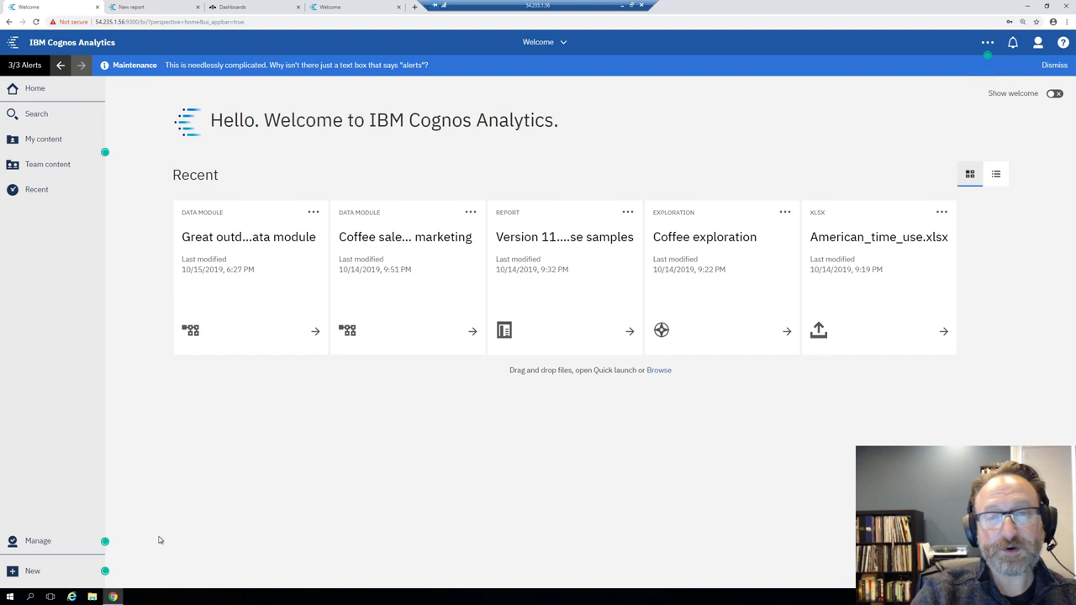
left_click(46, 167)
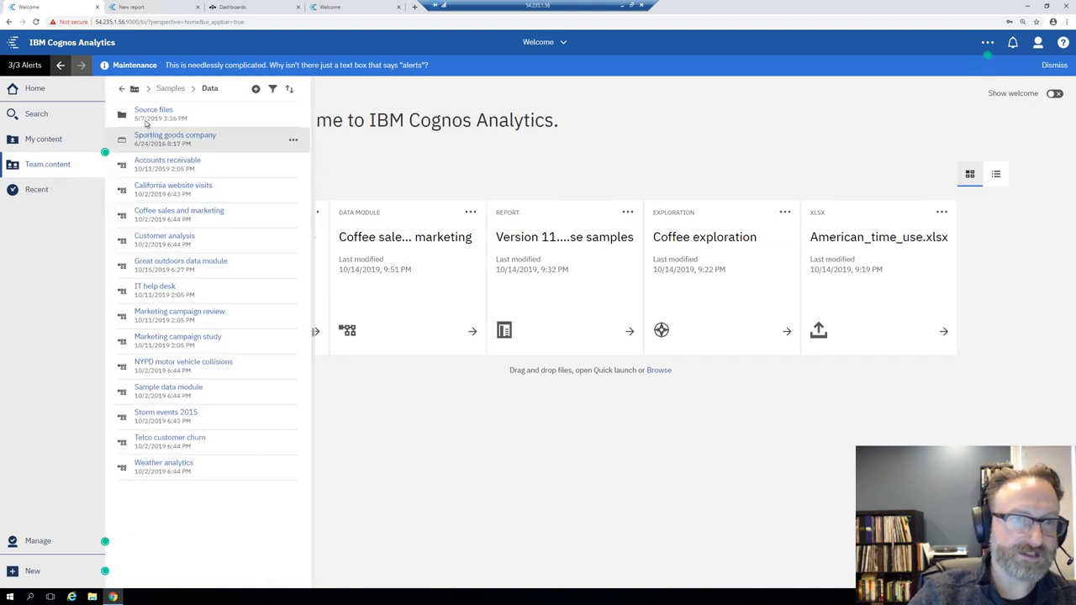
left_click(170, 90)
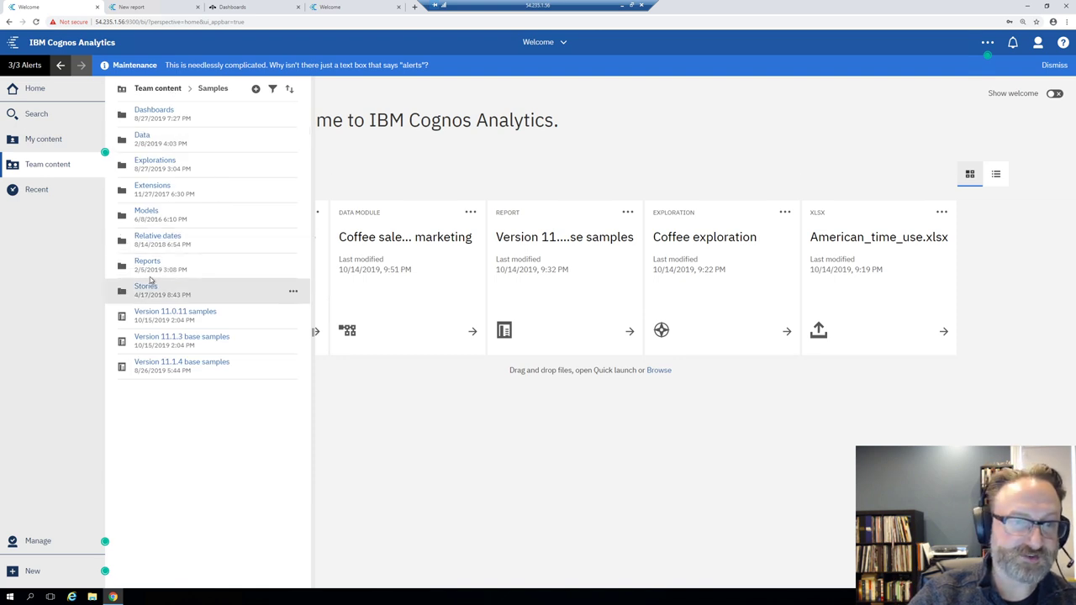
left_click(144, 287)
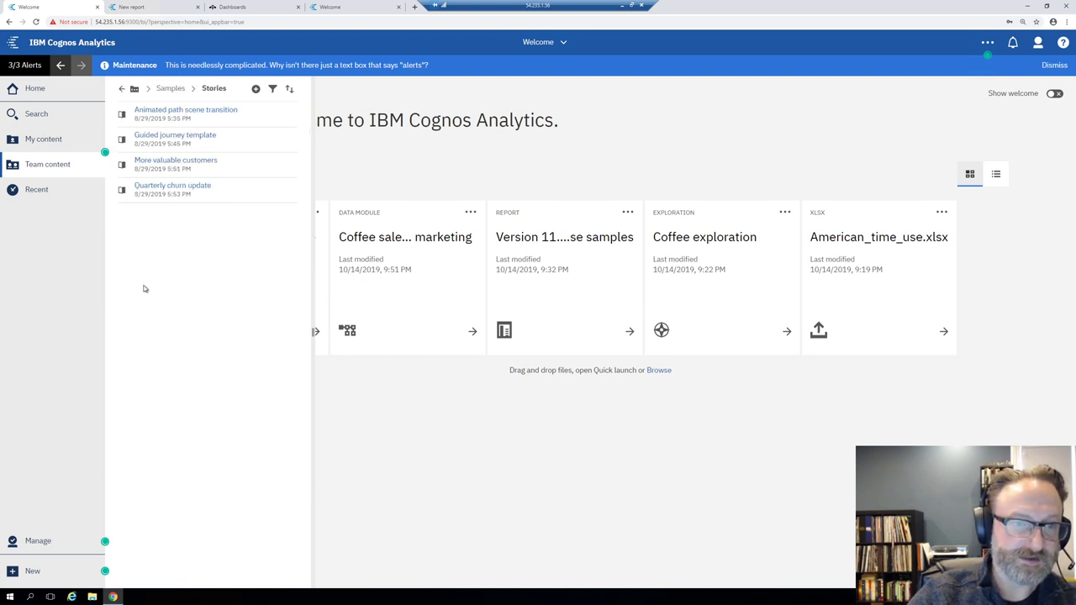
left_click(186, 189)
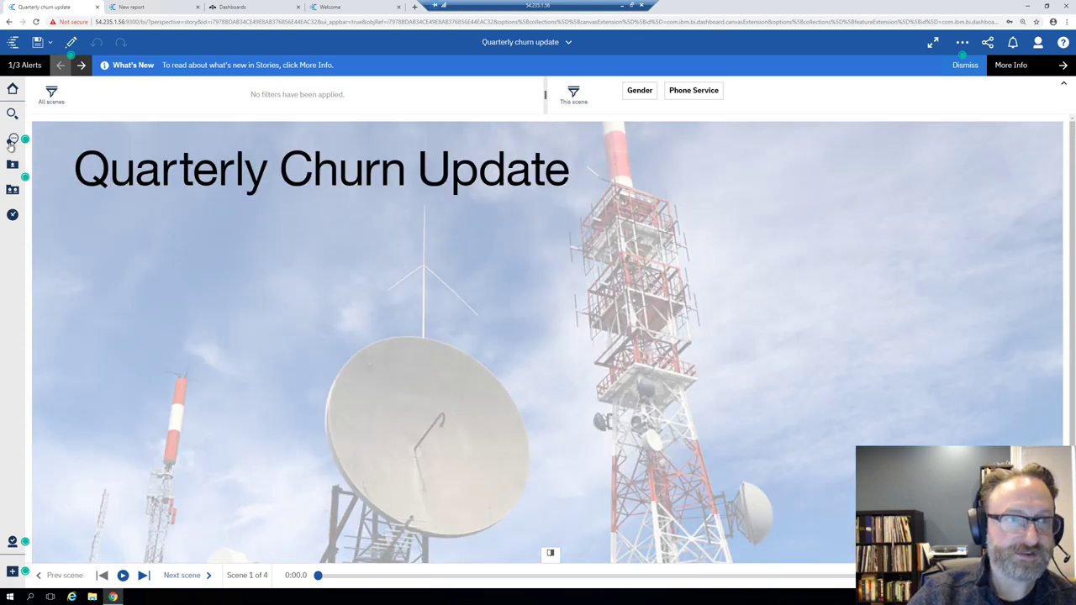
Step: View the What's New documentation page for Stories, and return to the Quarterly churn update story
left_click(962, 42)
left_click(856, 91)
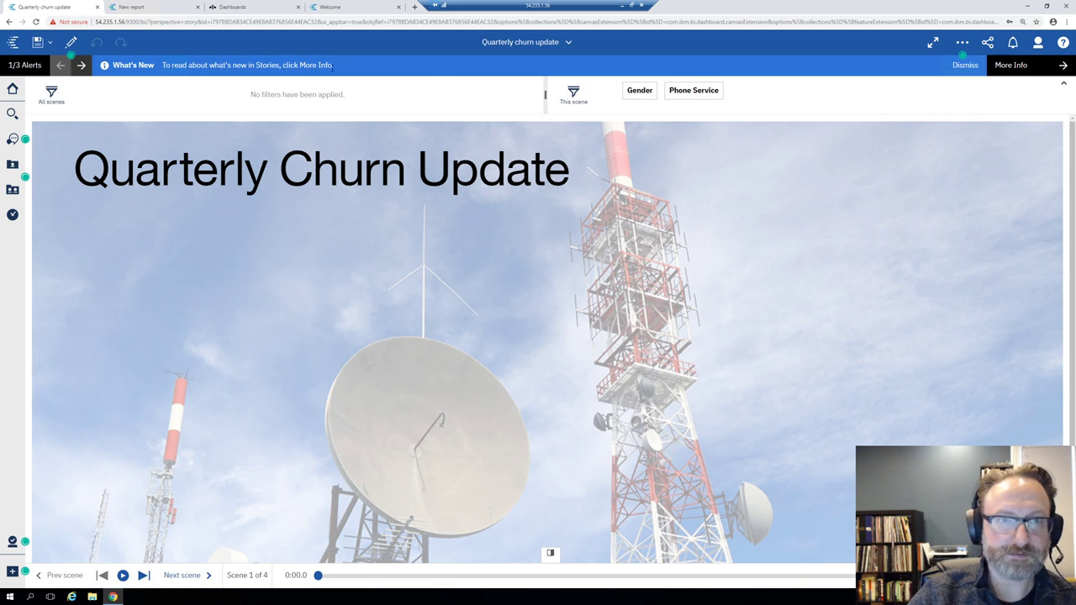
left_click(1010, 65)
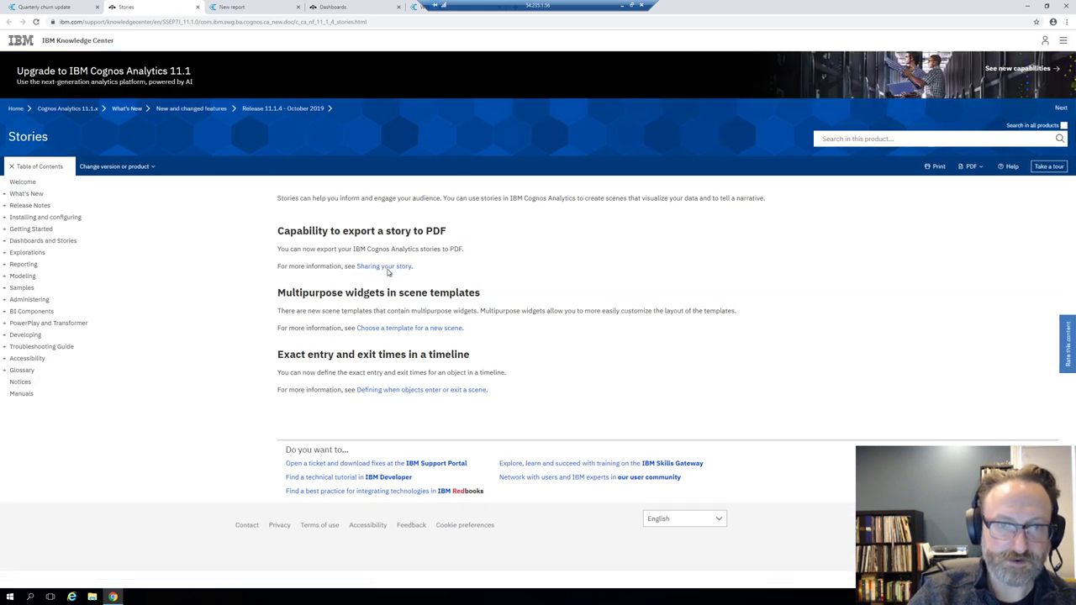
left_click(415, 5)
left_click(42, 7)
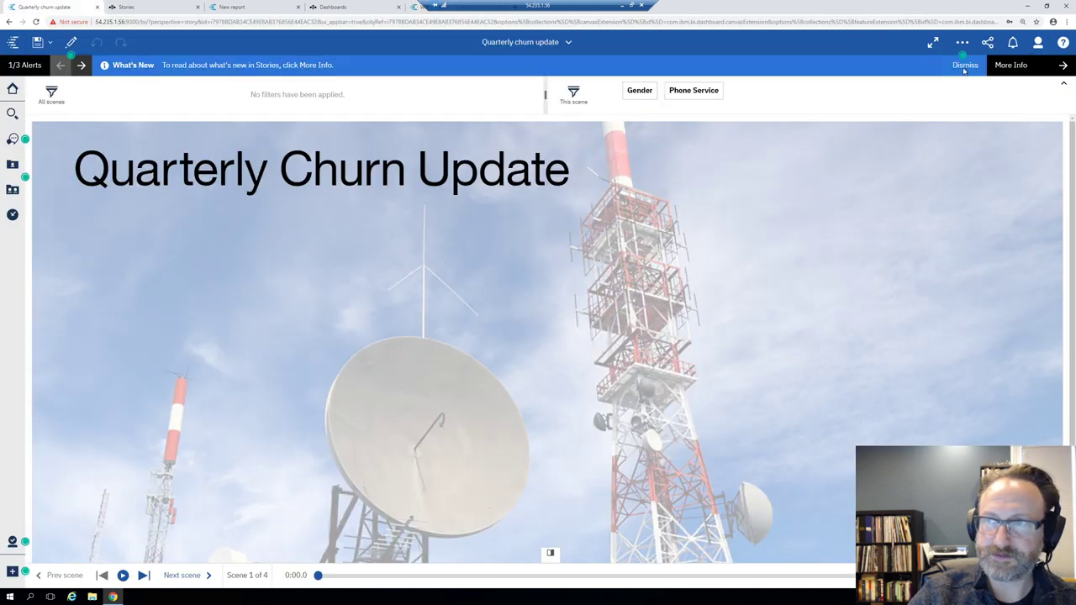
Step: Show the story's sharing options for exporting to PDF
left_click(987, 42)
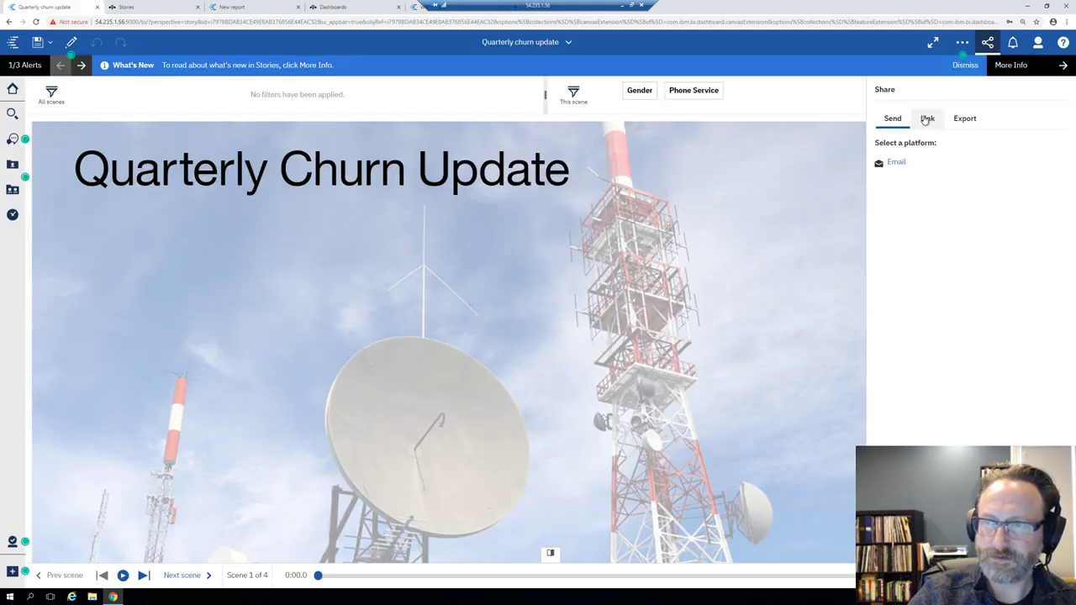
left_click(964, 118)
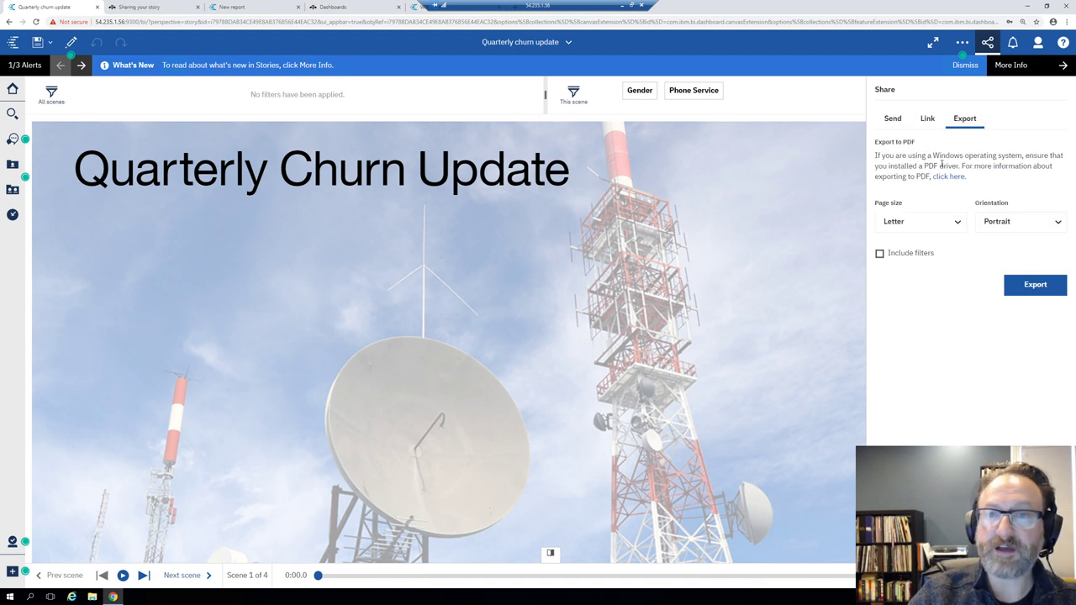
scroll(564, 382, "down", 3)
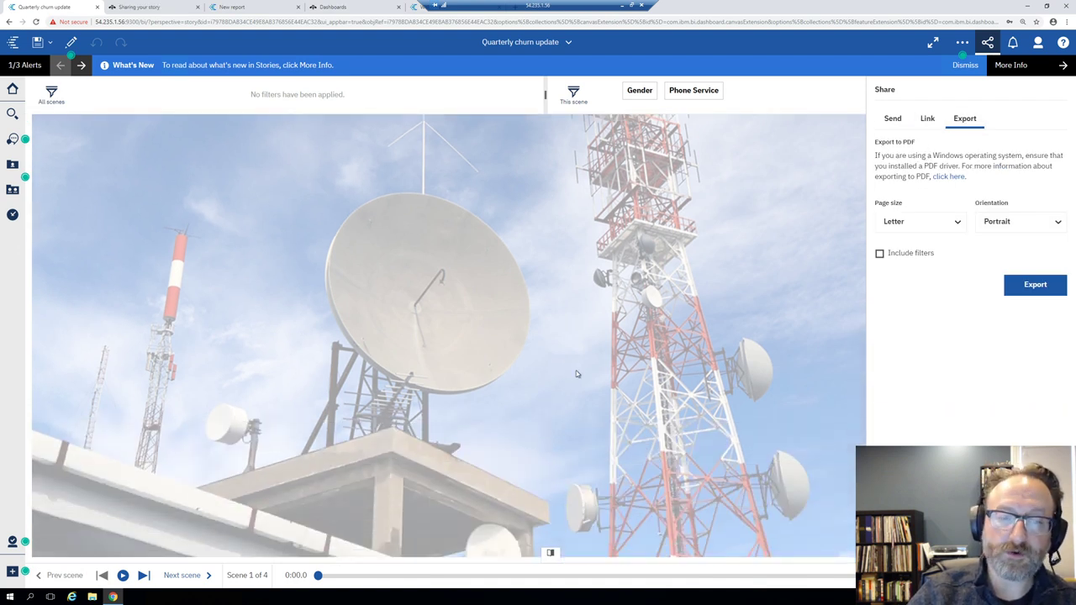
Step: Leave the Quarterly churn update story and return to the Welcome page
scroll(470, 436, "up", 3)
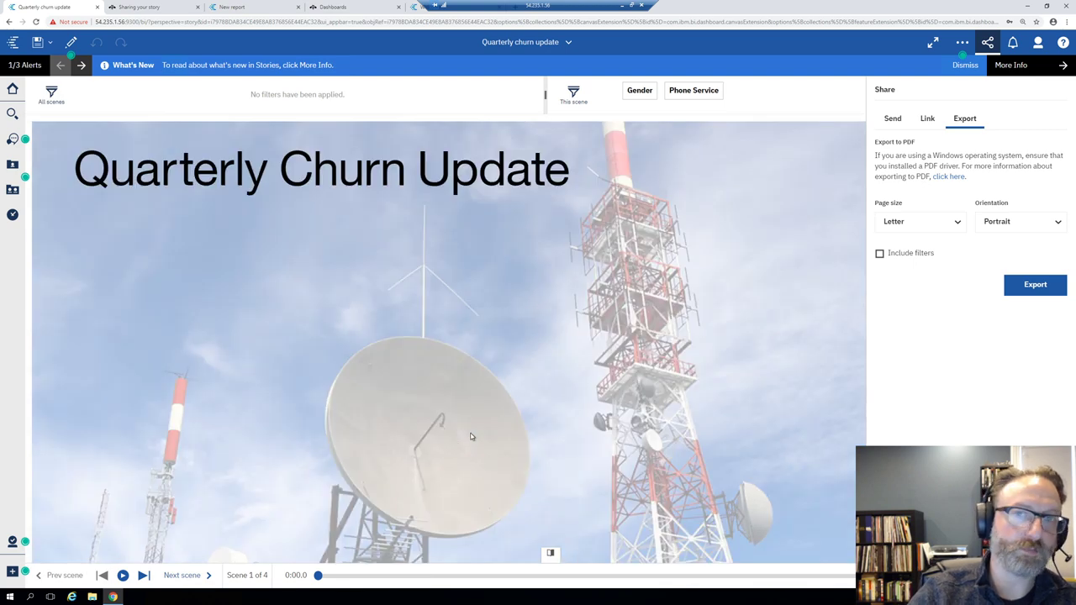
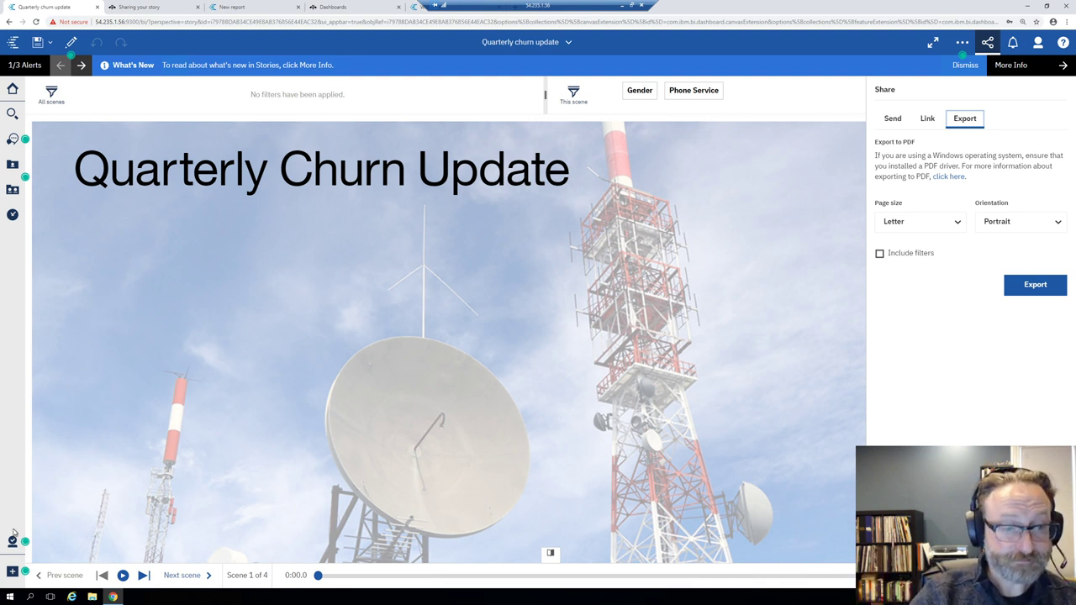
left_click(12, 572)
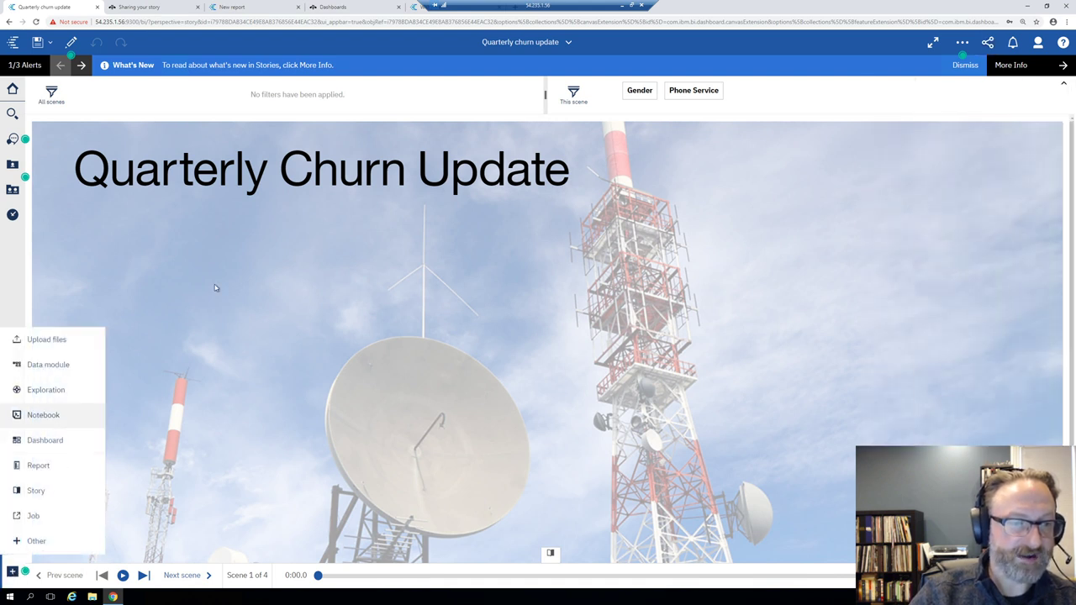
left_click(530, 42)
left_click(454, 70)
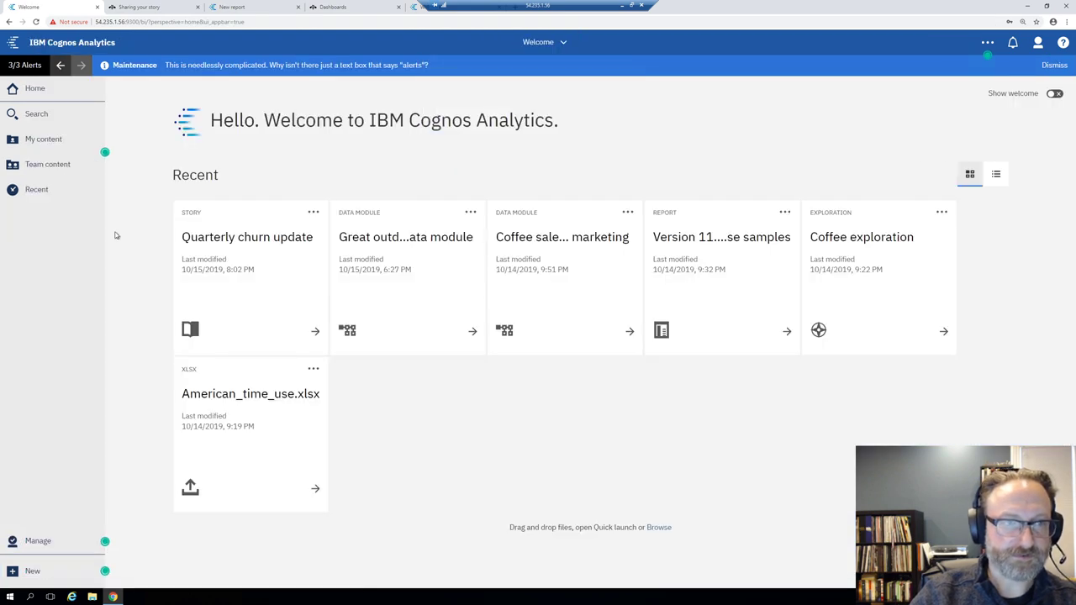
Step: Open the Great outdoors data module from Samples > Data in Team content
left_click(50, 167)
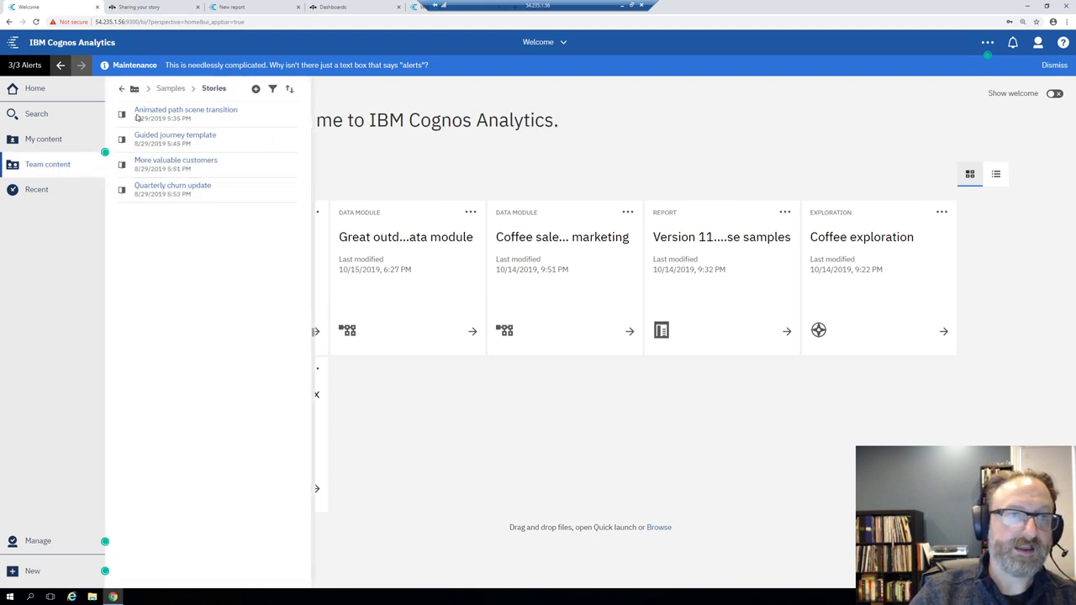
left_click(171, 88)
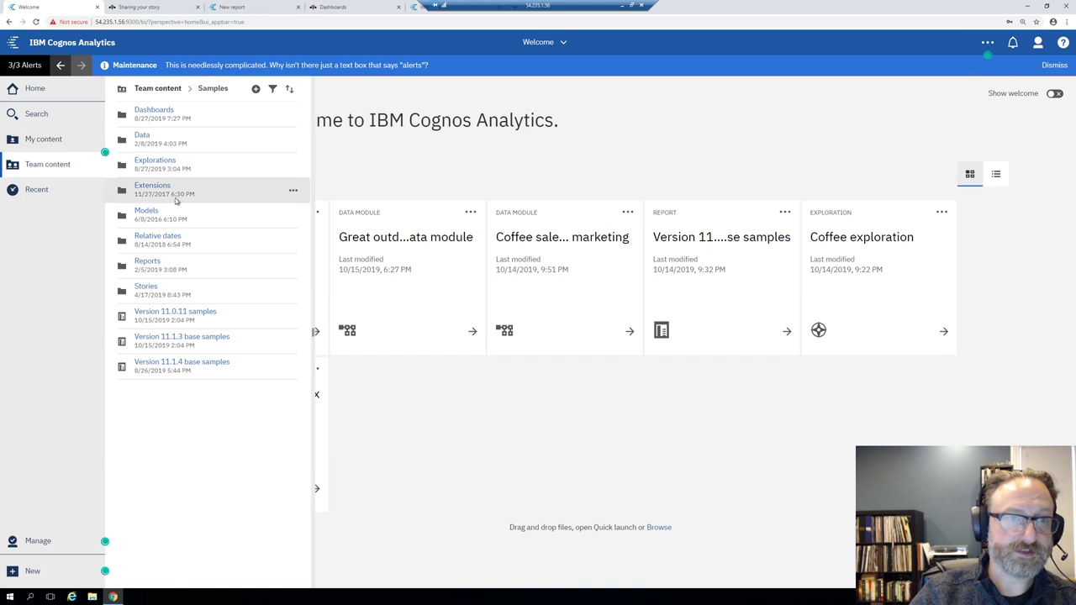
left_click(143, 136)
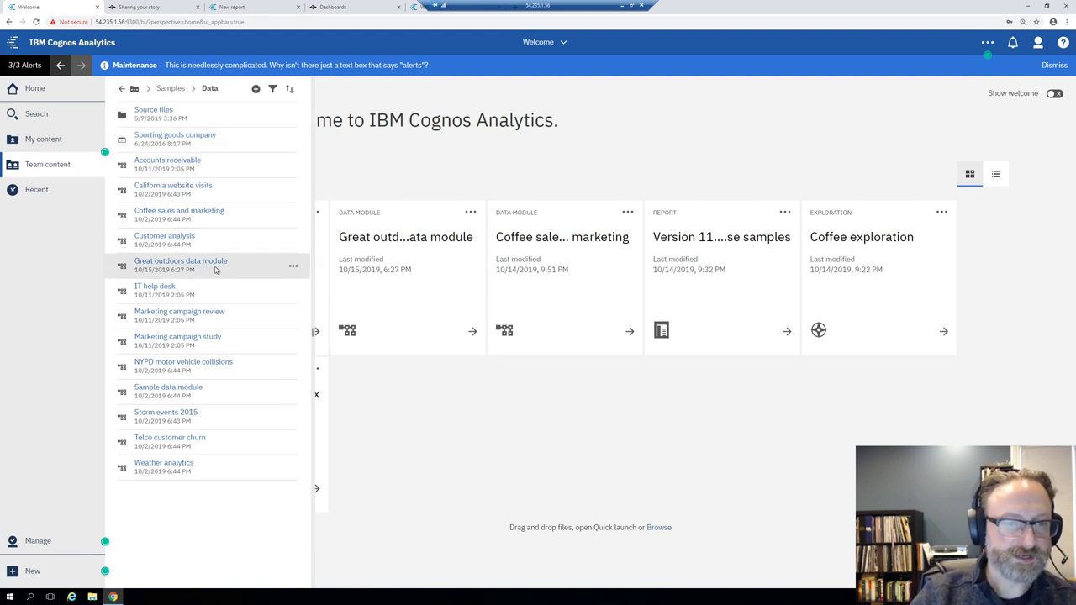
left_click(291, 268)
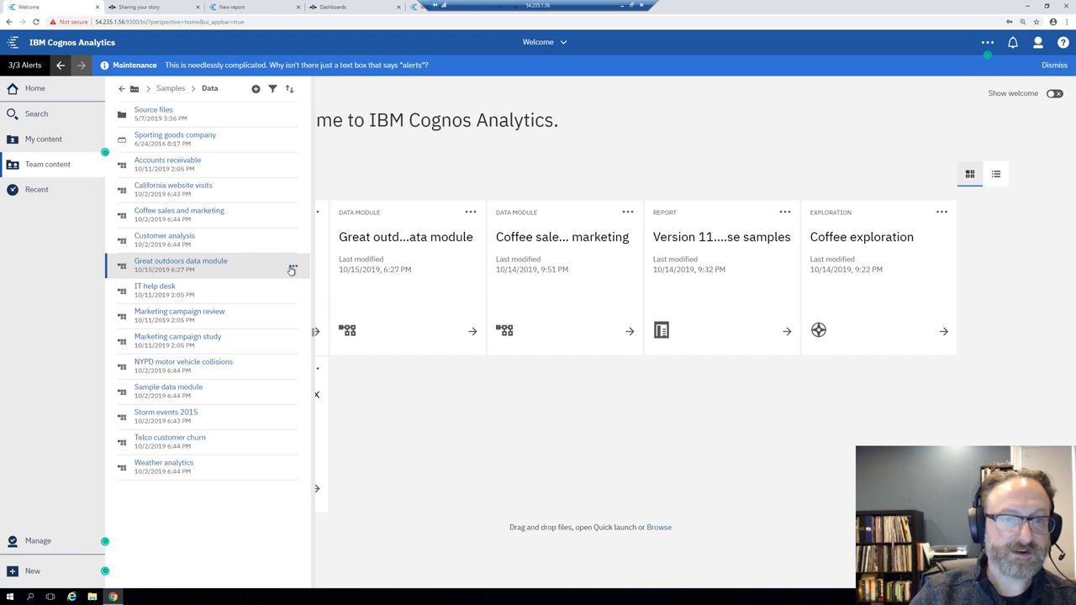
left_click(292, 268)
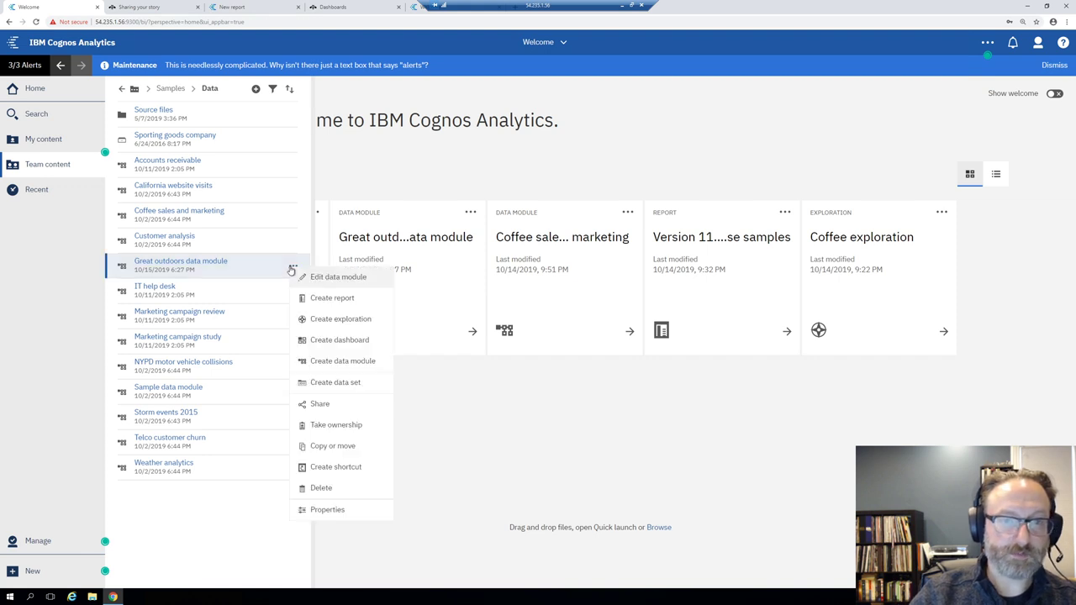
left_click(222, 264)
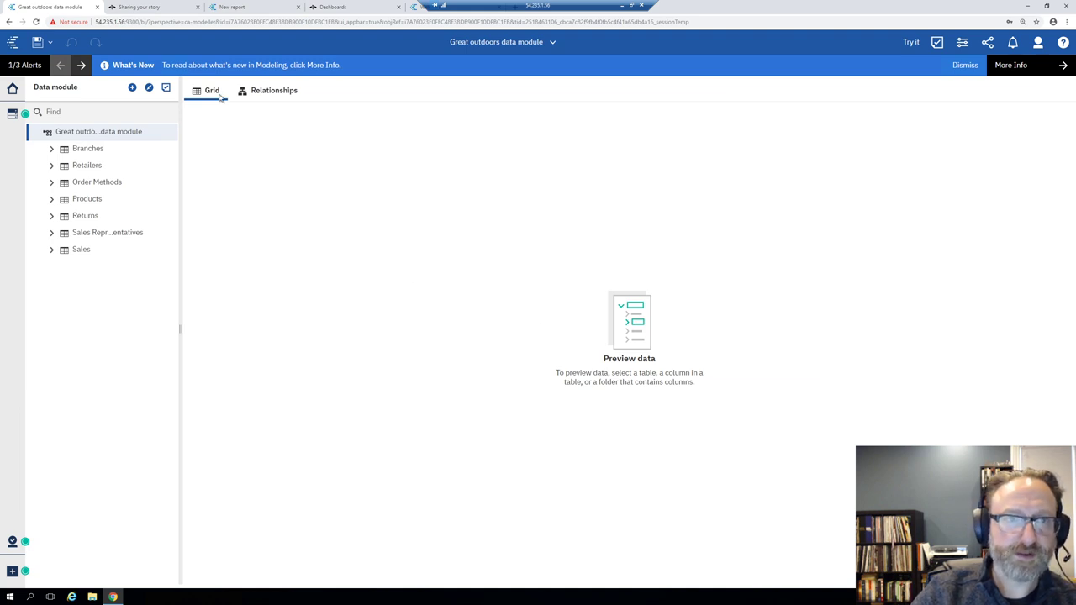
Step: In the relationships diagram, move the Sales table between Branches and Returns so its join lines fan out, and save the module
left_click(288, 91)
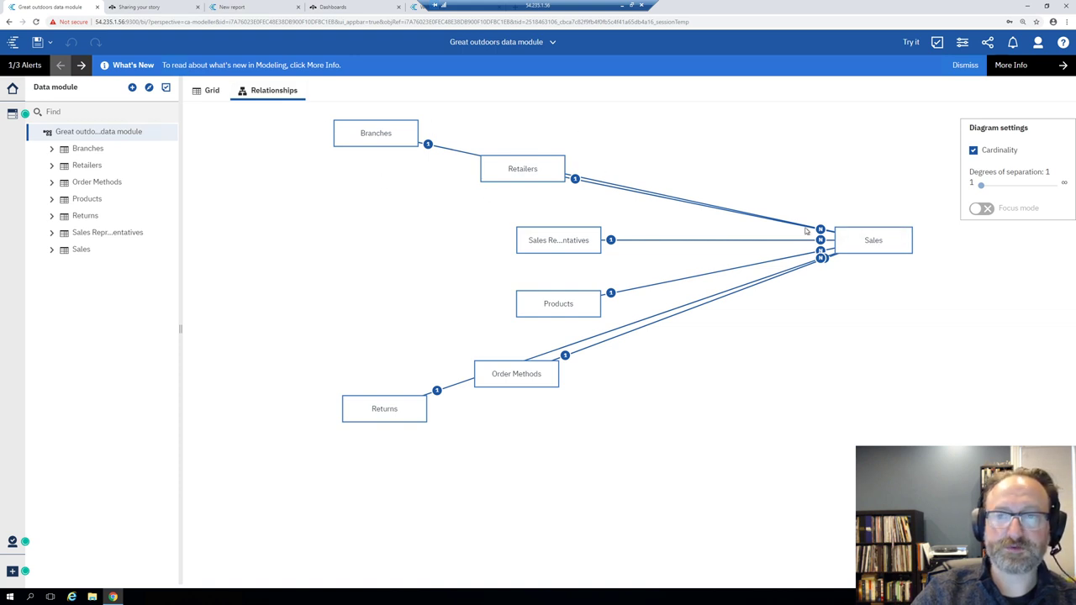
left_click_drag(882, 252, 780, 260)
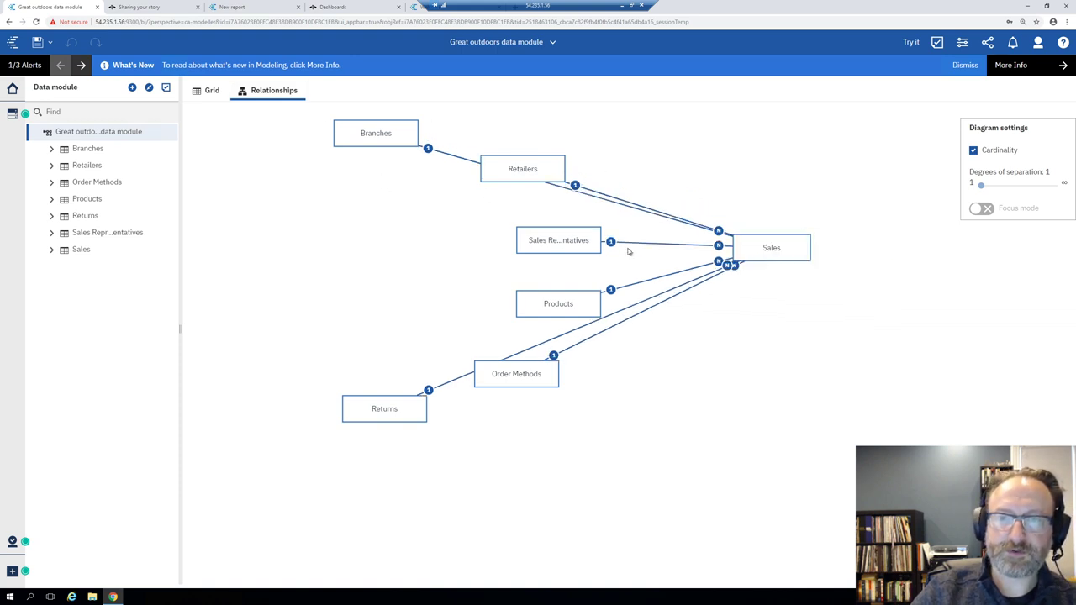
left_click_drag(628, 251, 361, 254)
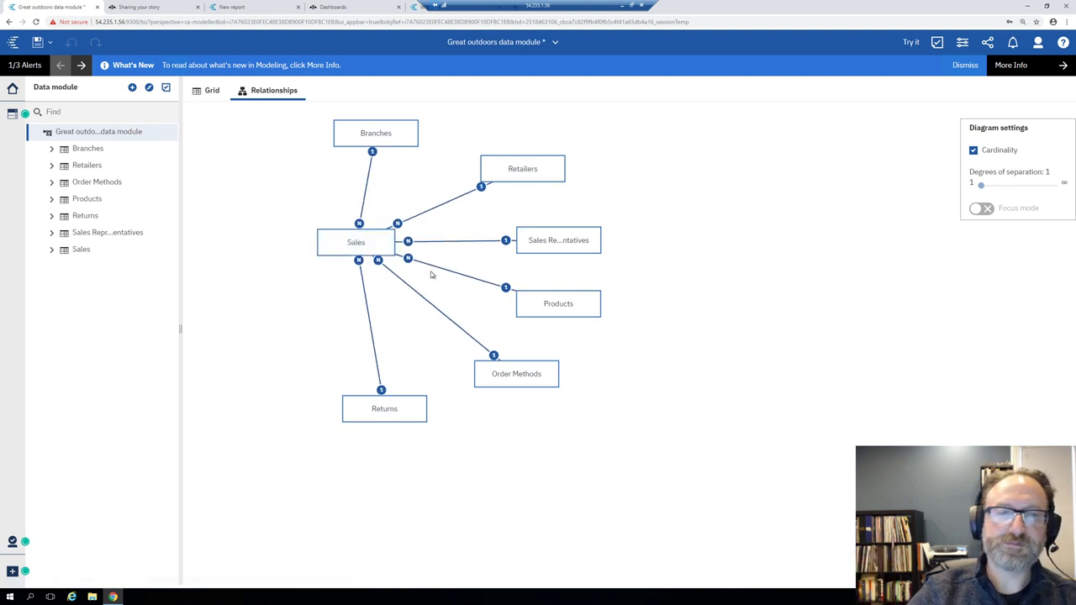
left_click_drag(370, 242, 366, 255)
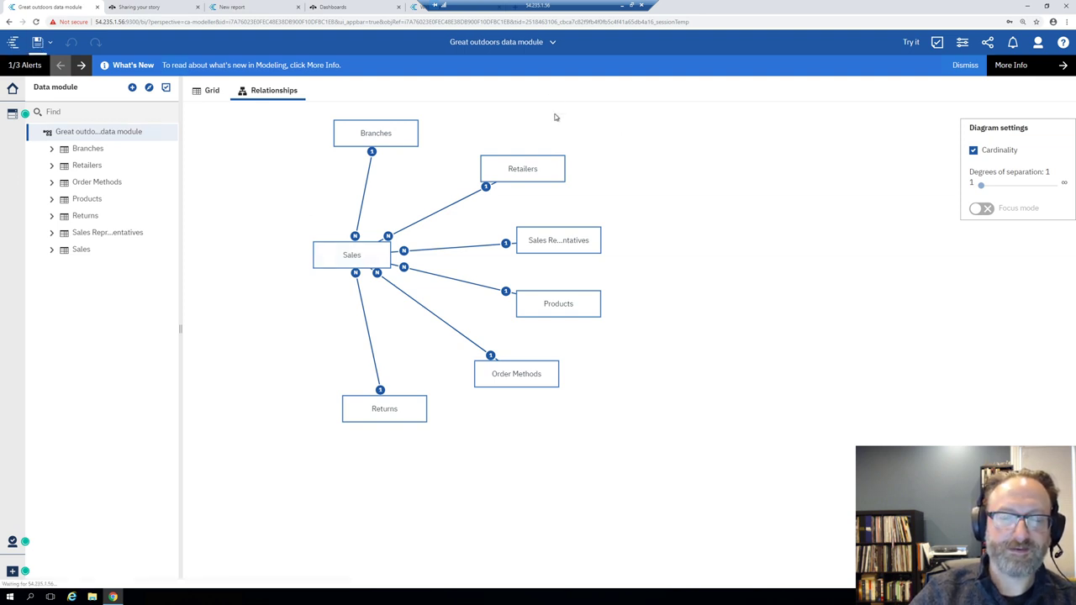
Step: Close the Great outdoors data module and reopen it from Samples > Data to check the saved relationships diagram layout
left_click(502, 56)
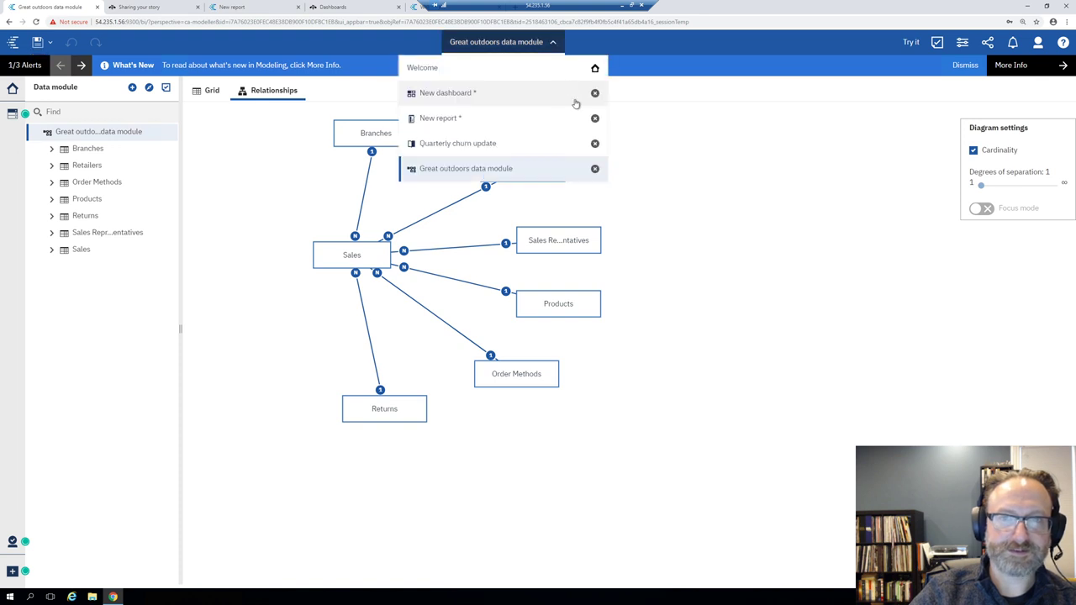
left_click(594, 171)
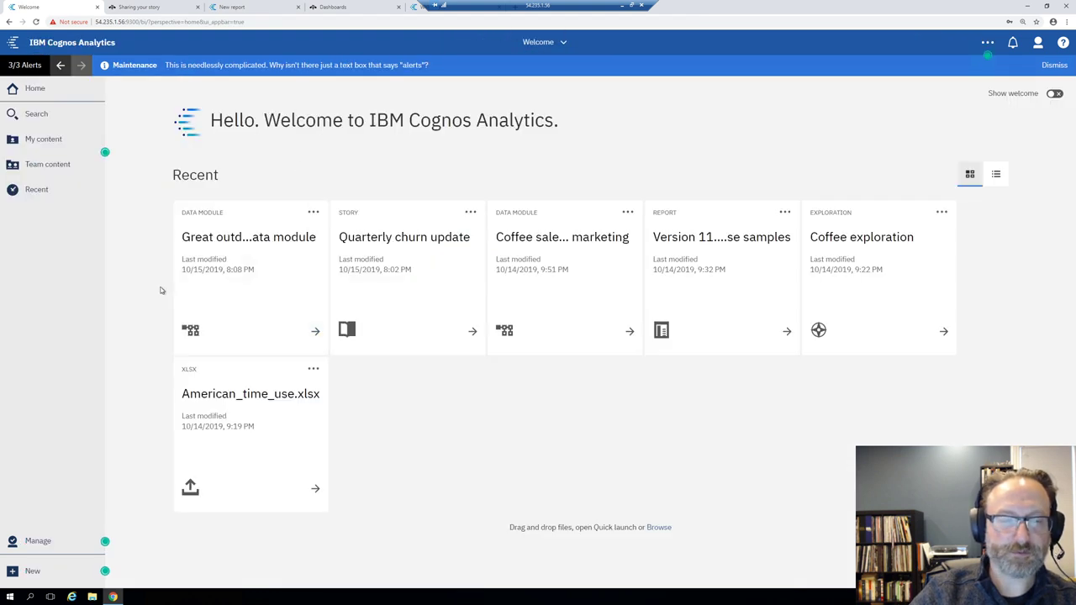
left_click(41, 168)
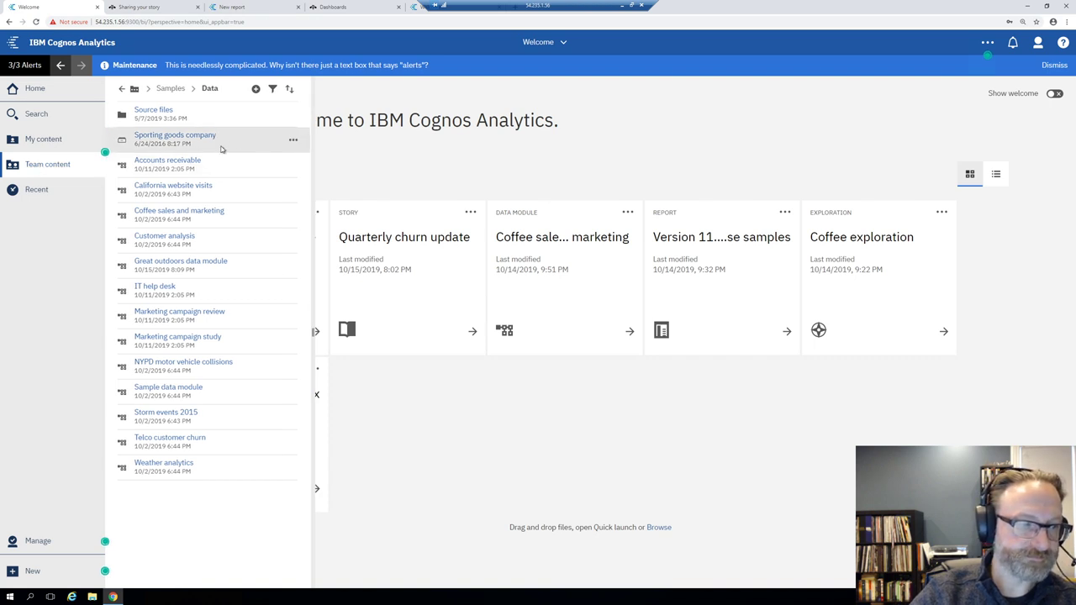
left_click(221, 265)
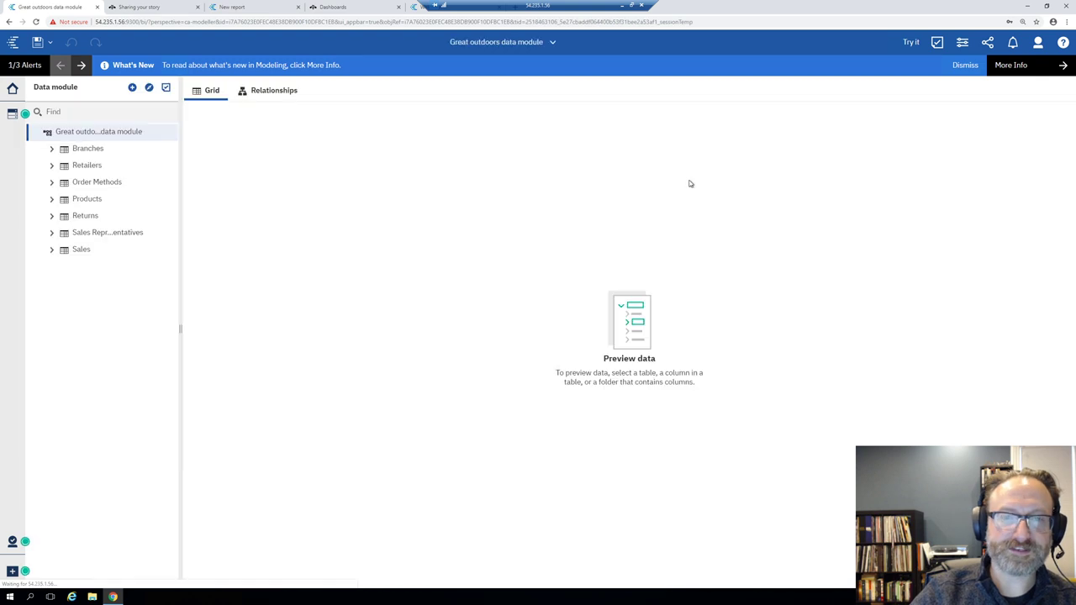
left_click(277, 91)
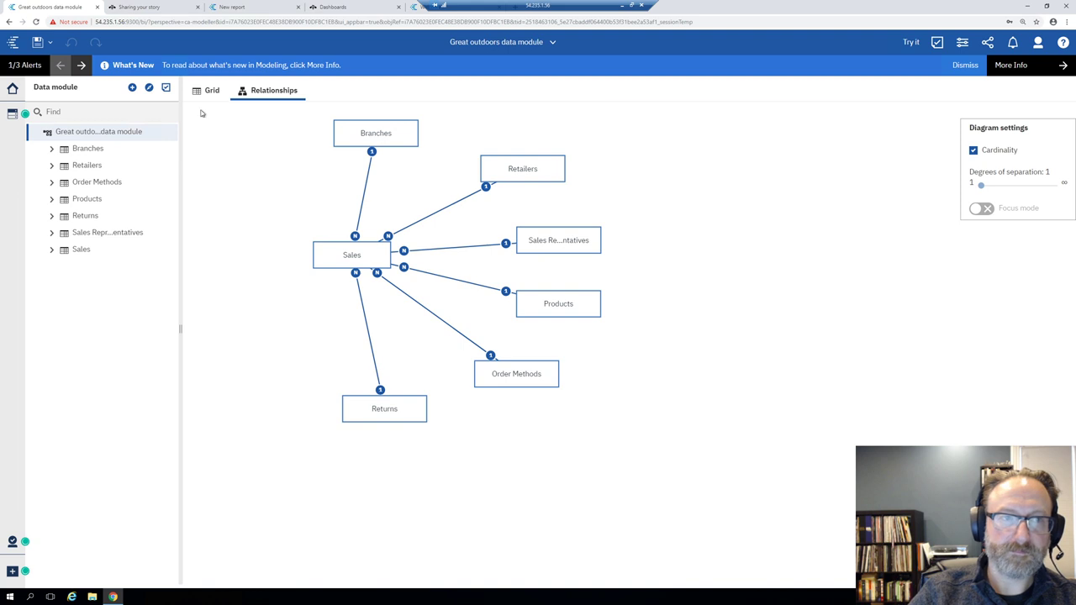
Step: Edit the relationship between Sales and Branches, and set its optimization to Unique values
left_click(370, 178)
left_click(414, 188)
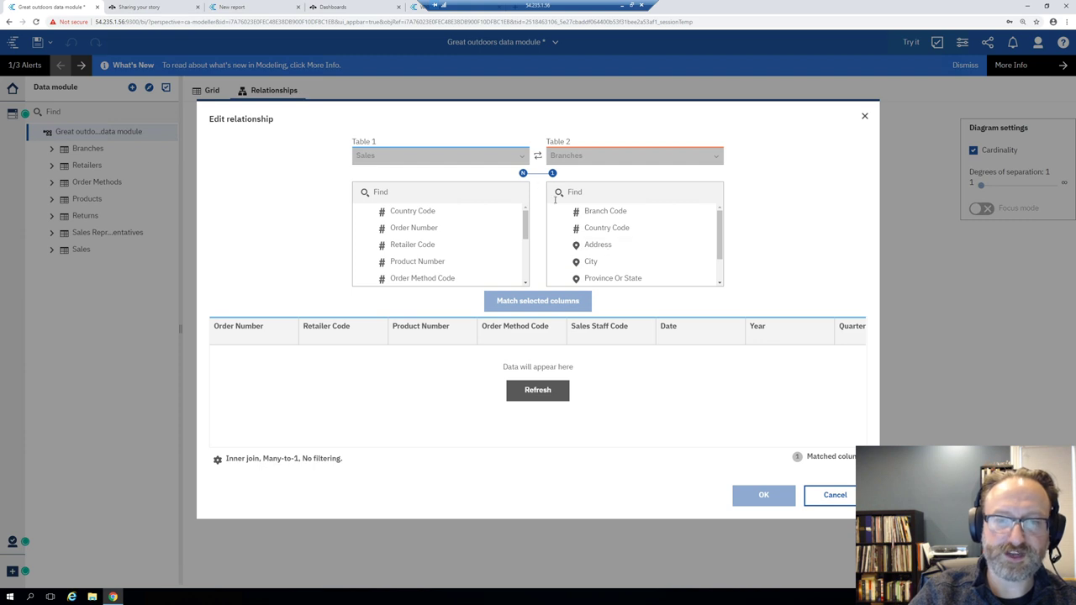
left_click(216, 462)
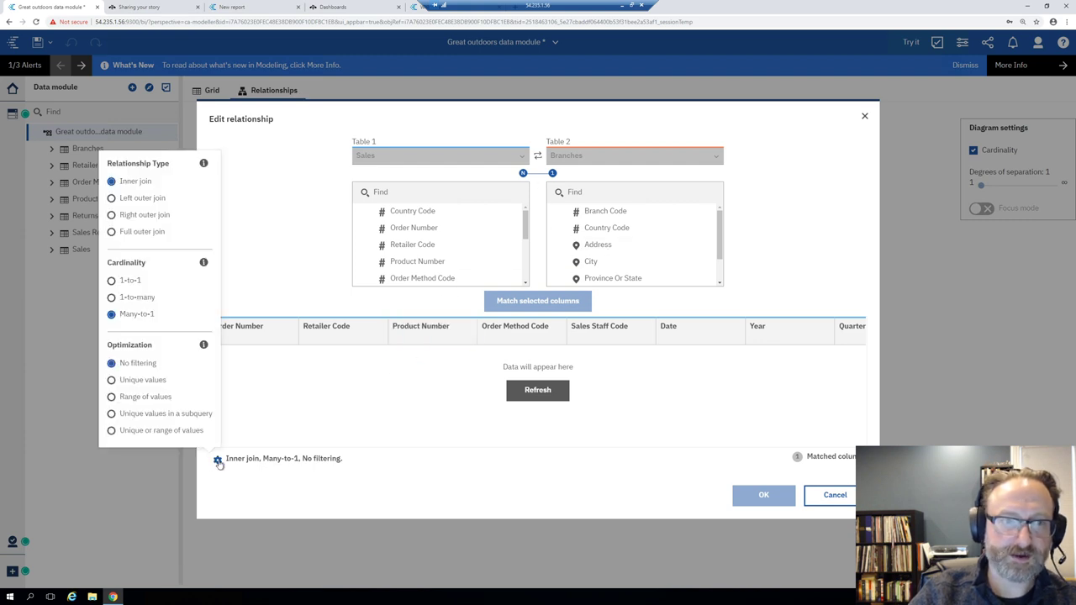
left_click(304, 392)
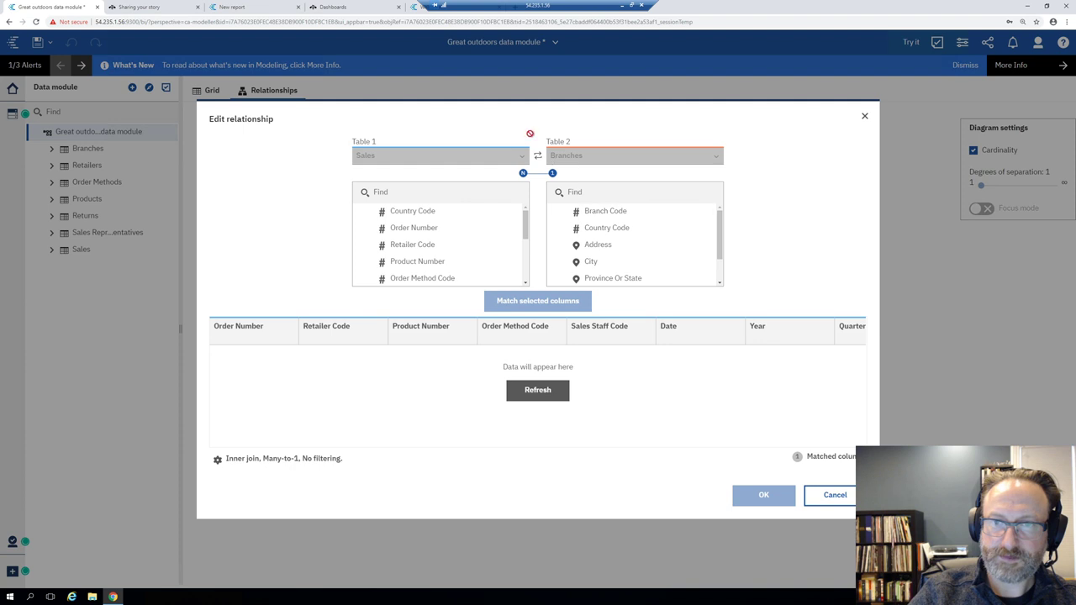
left_click(234, 461)
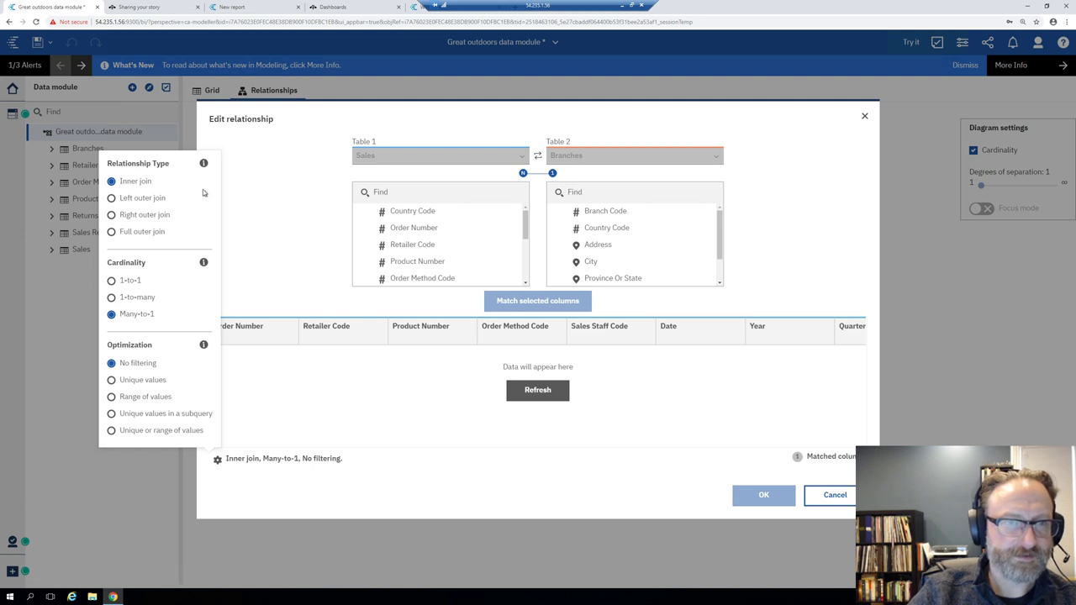
left_click(113, 381)
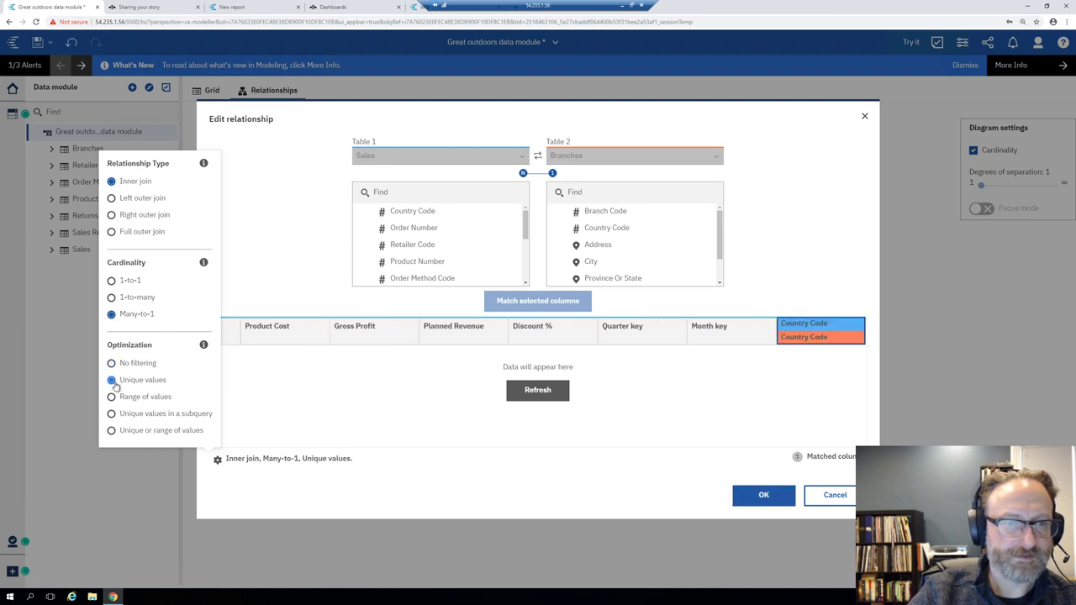
Step: View the comparison operators available for the Country Code match, keeping the current operator
left_click(817, 458)
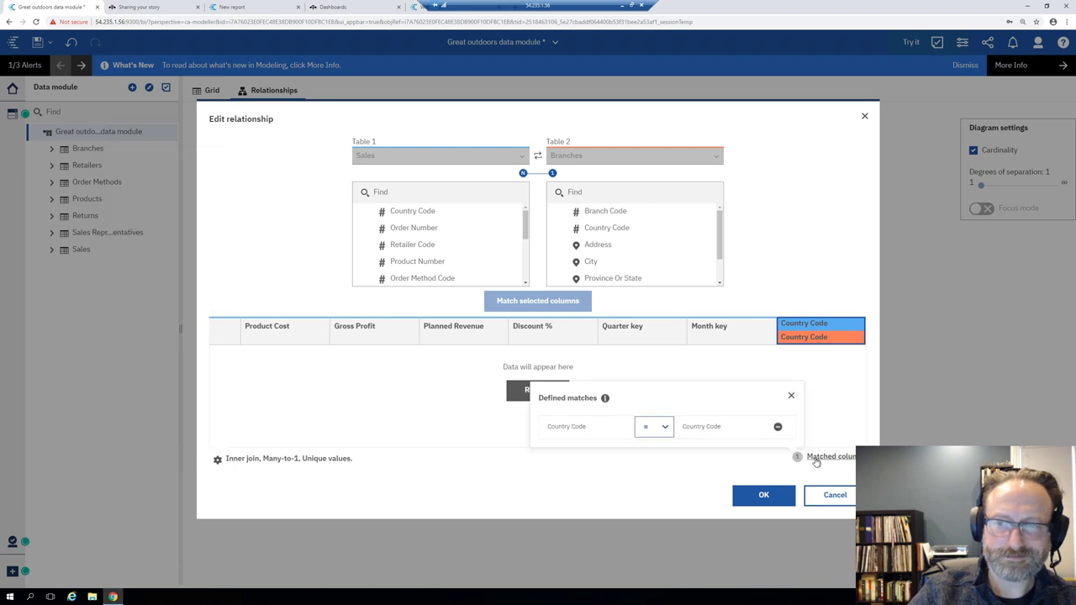
left_click(664, 428)
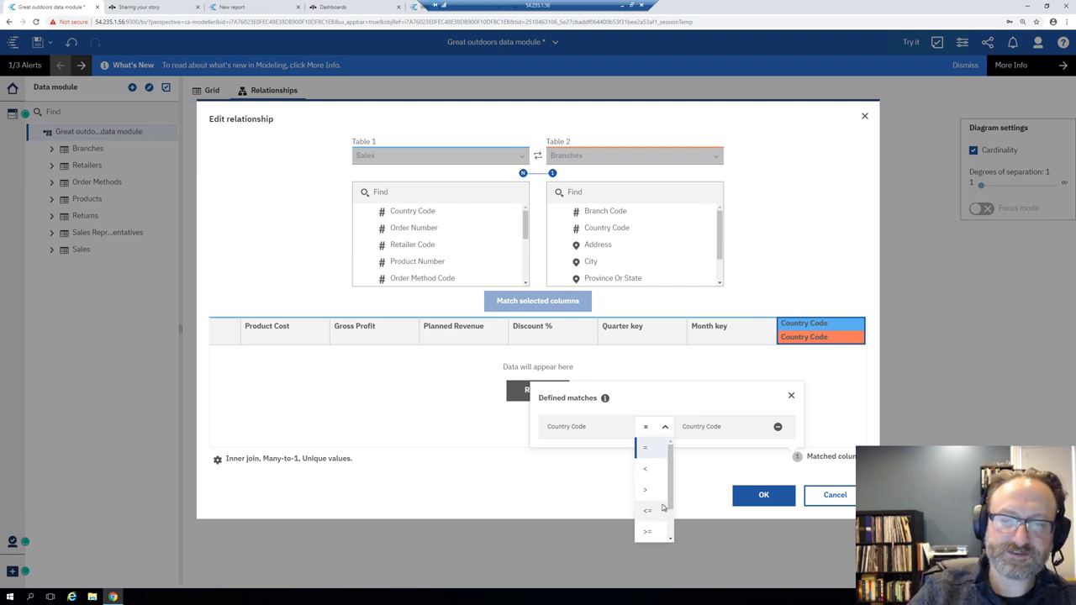
left_click_drag(673, 502, 674, 528)
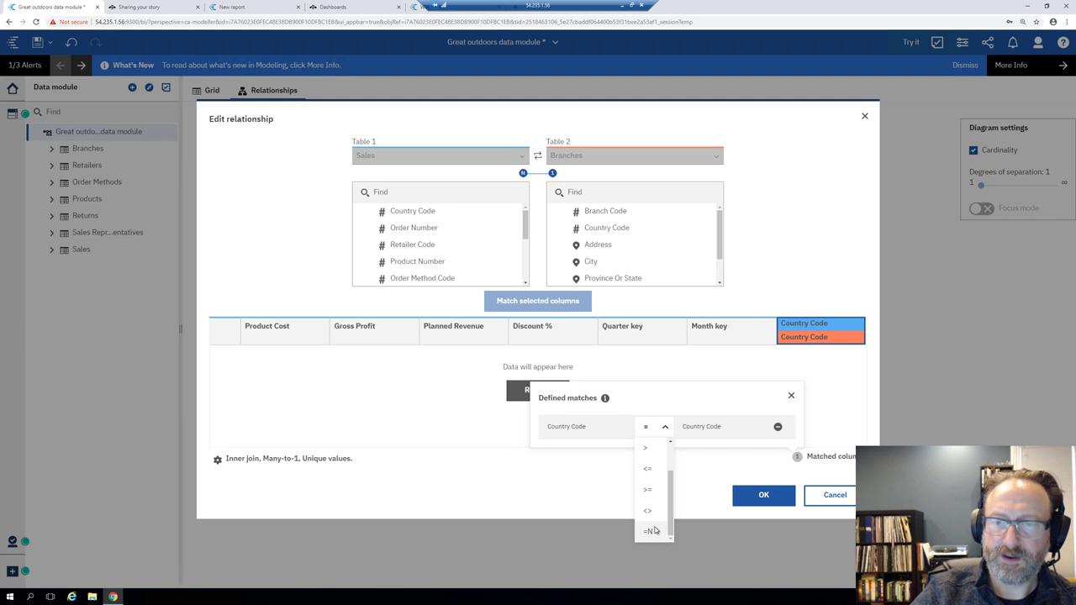
left_click_drag(666, 522, 663, 453)
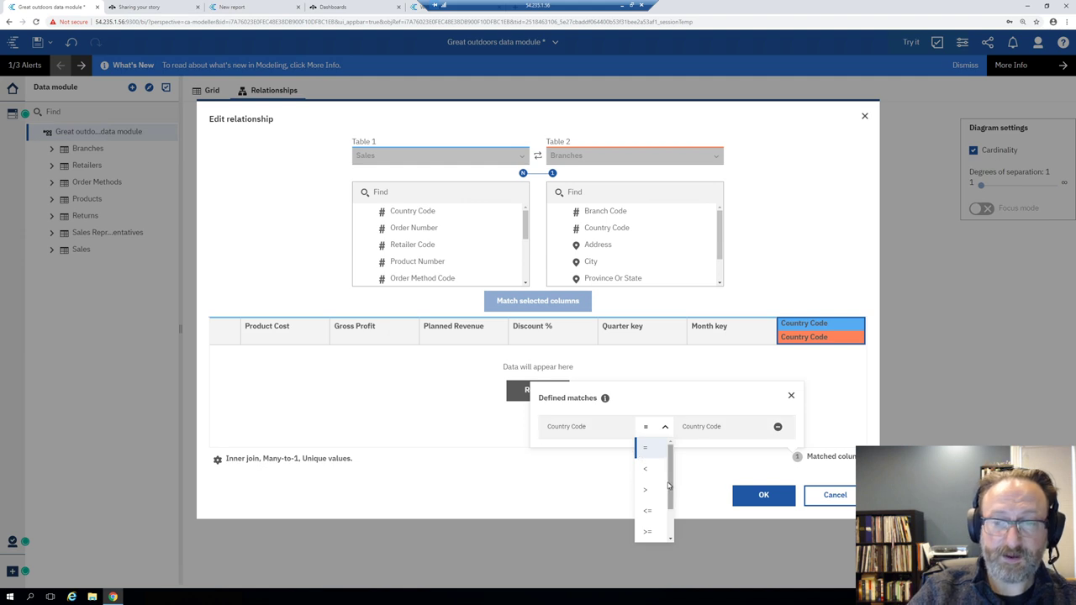
left_click_drag(670, 485, 673, 517)
left_click(576, 490)
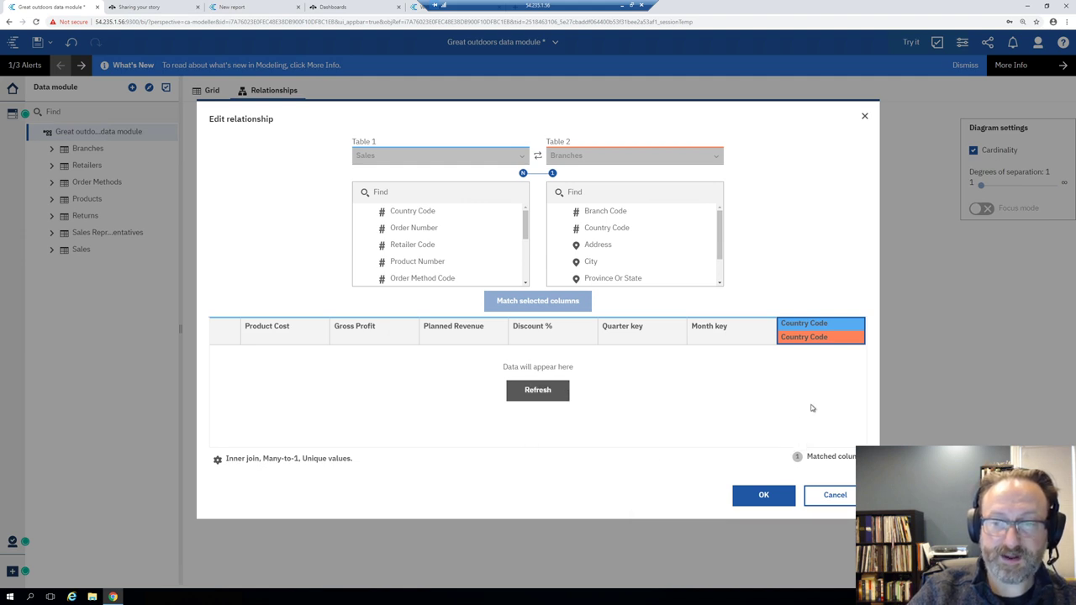
Step: Set the Sales to Branches relationship's optimization to Range of values, and view the descriptions of the optimization options
left_click(216, 461)
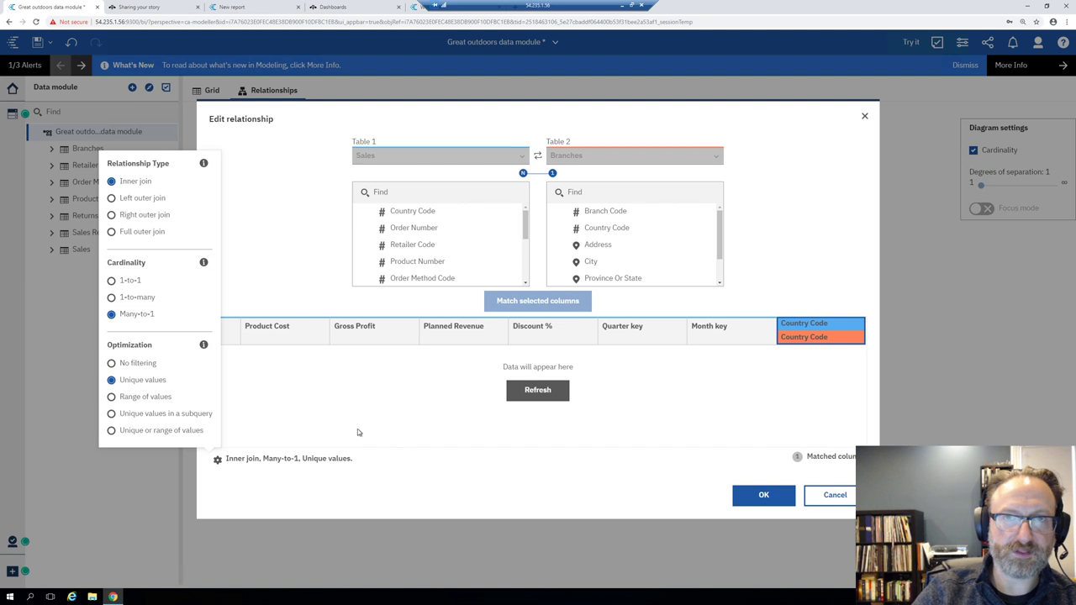
left_click(432, 454)
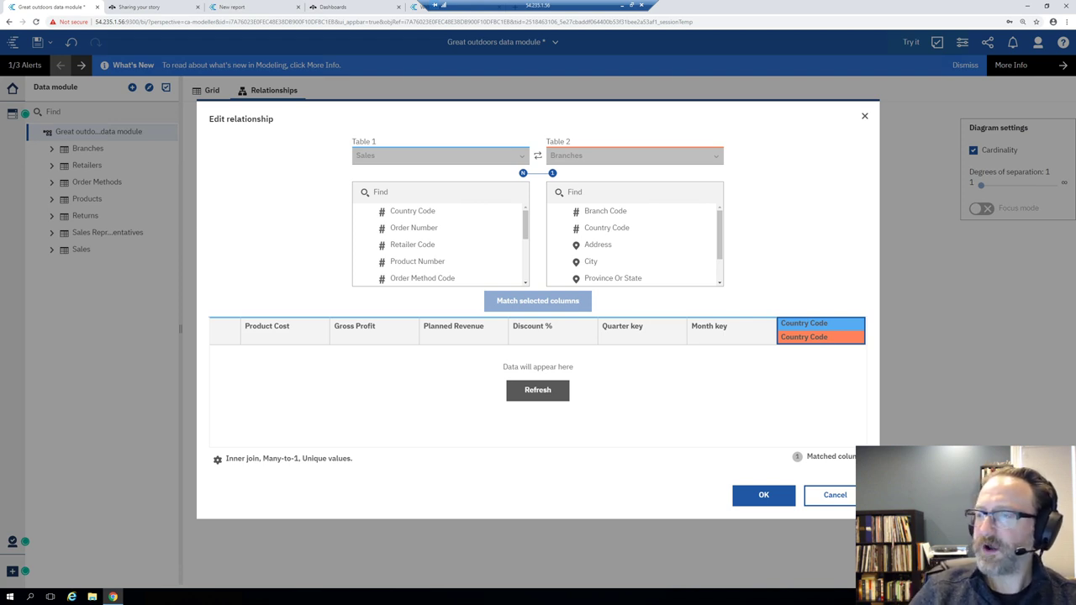
left_click(219, 460)
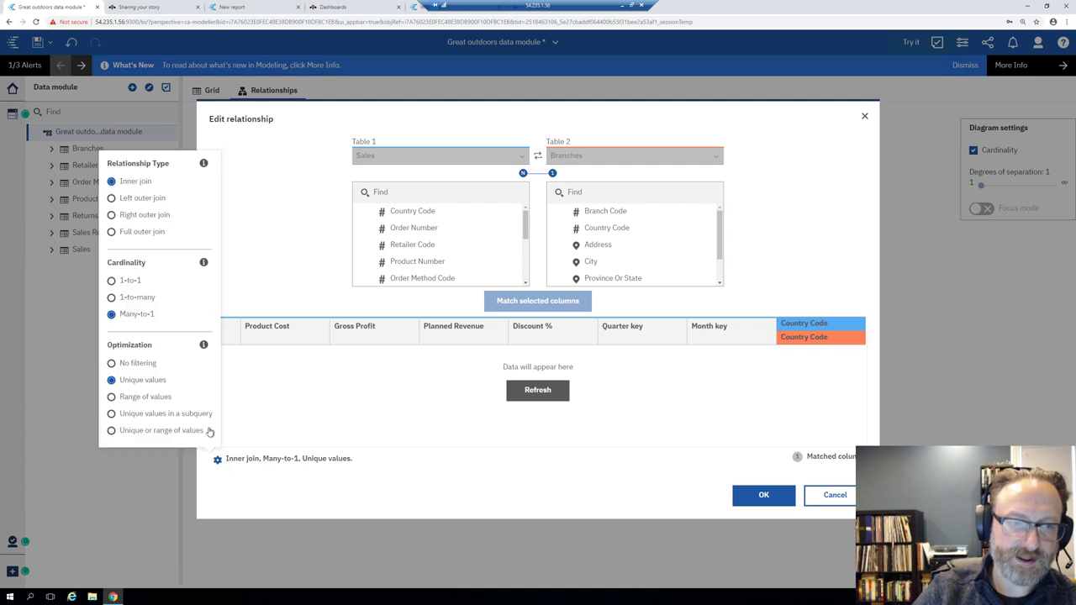
left_click(113, 398)
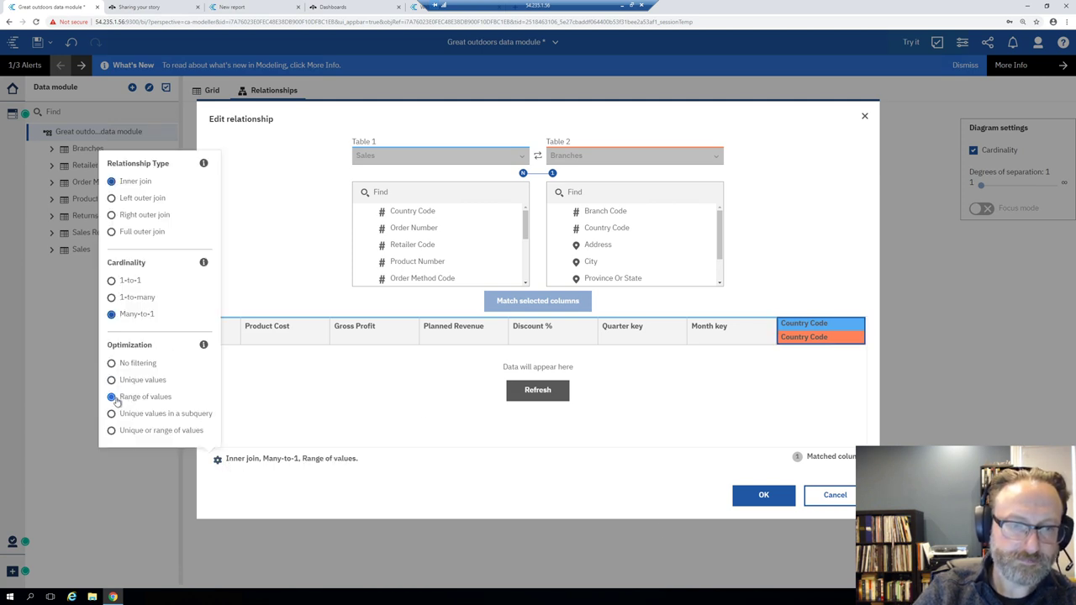
left_click(203, 345)
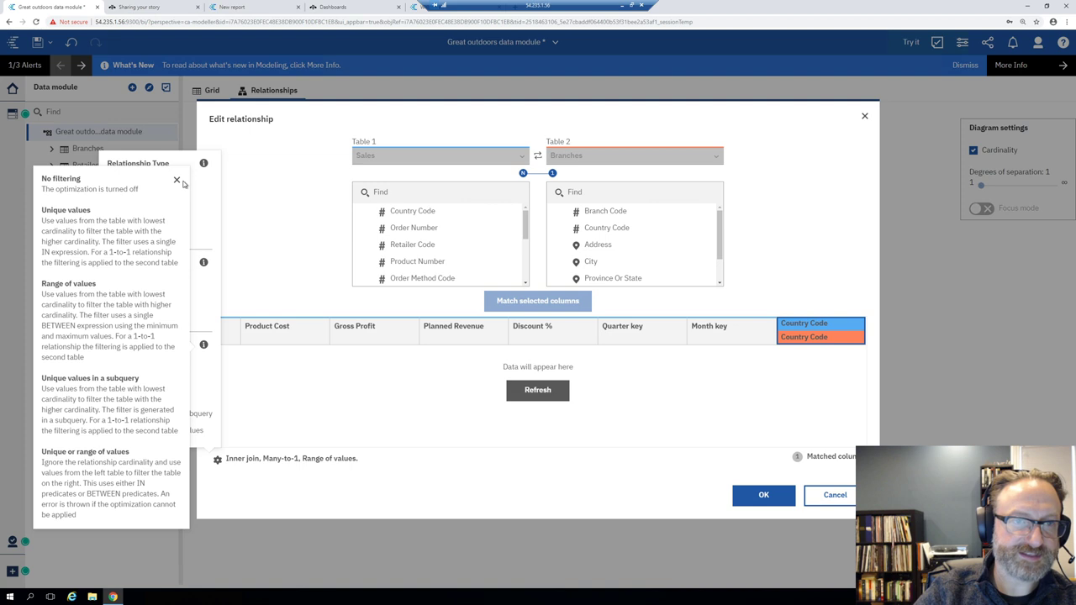
left_click(178, 180)
left_click(503, 444)
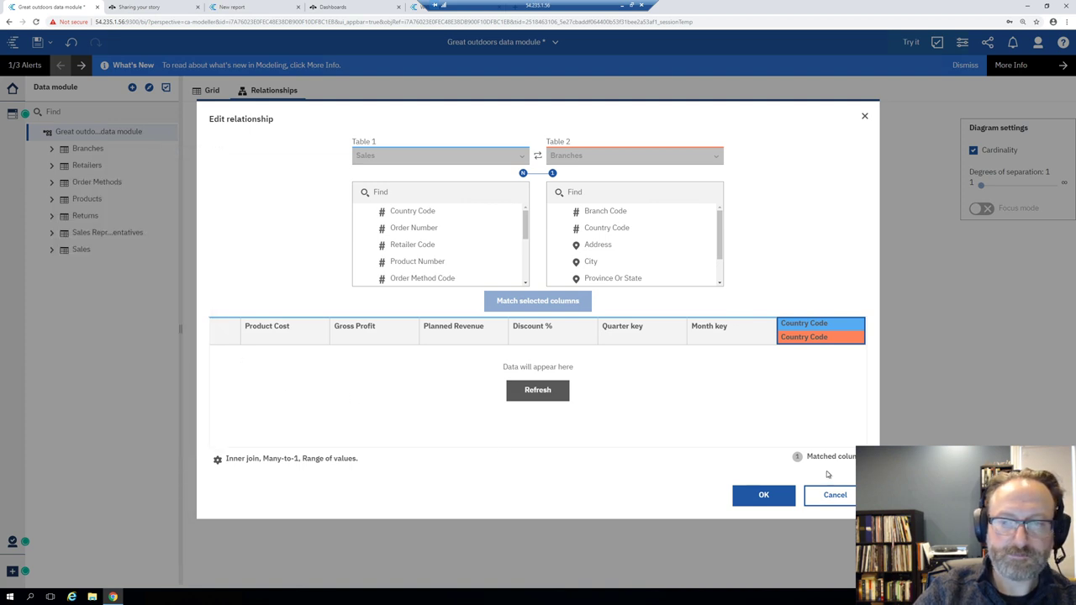
Step: Discard the edits to the Sales to Branches relationship
left_click(835, 495)
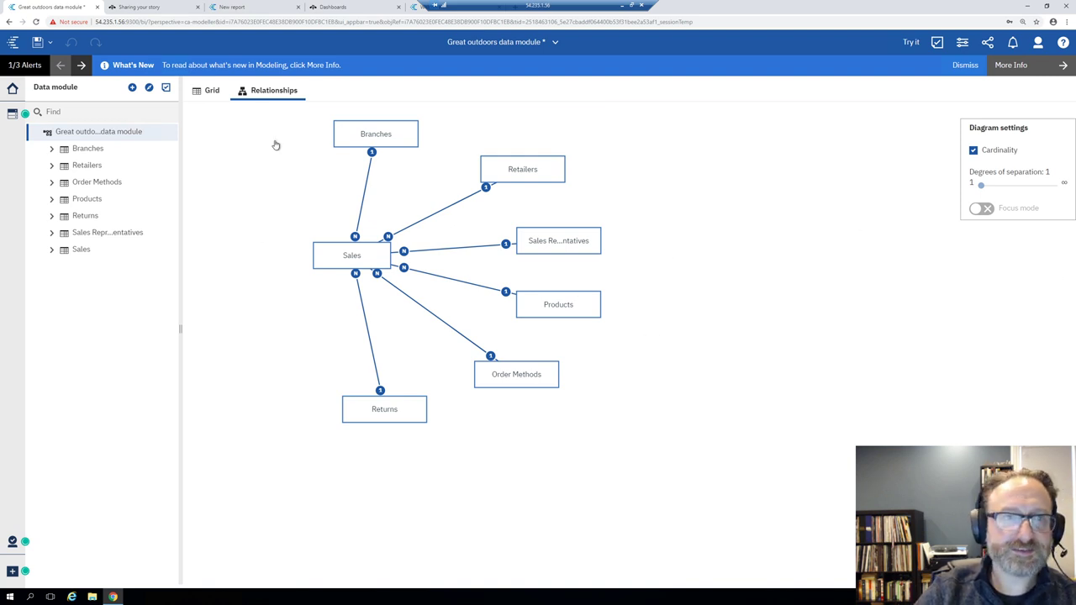
Step: Open the data module's validation view, and turn automatic validation off and back on
left_click(166, 88)
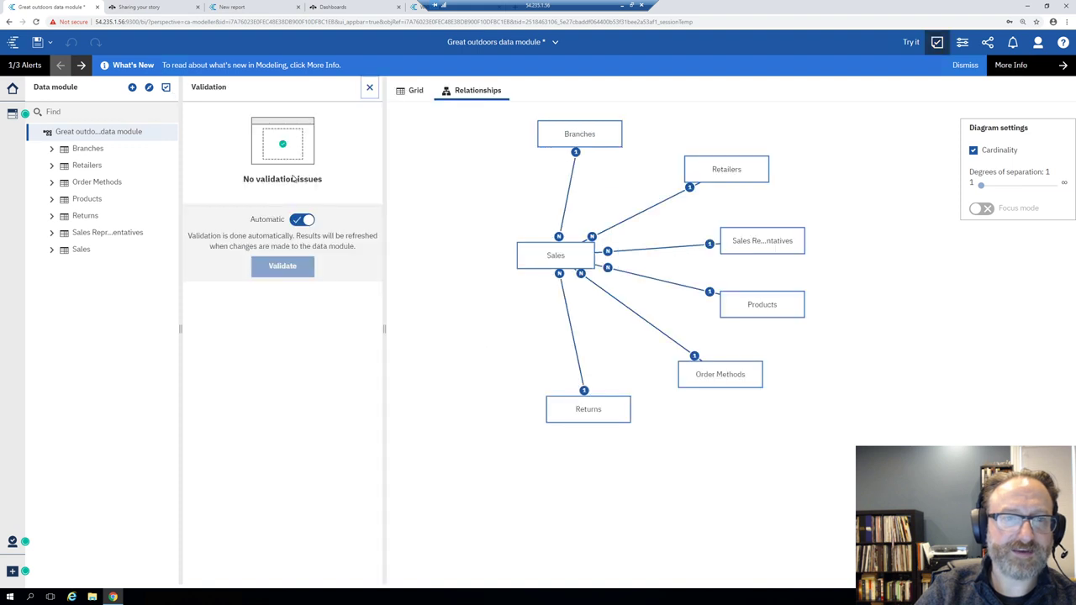
left_click(301, 220)
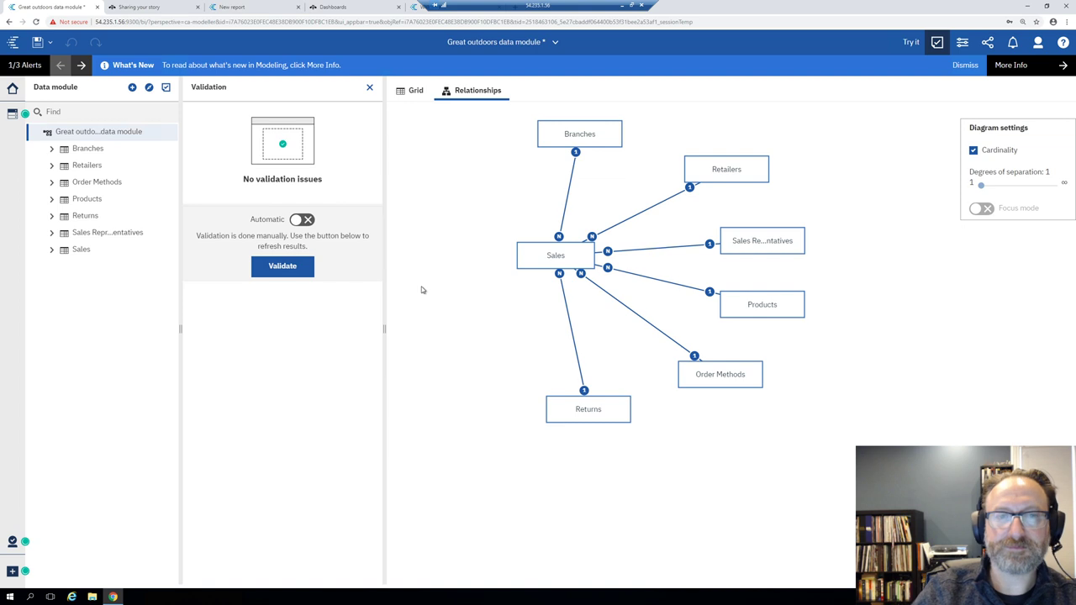
left_click(300, 219)
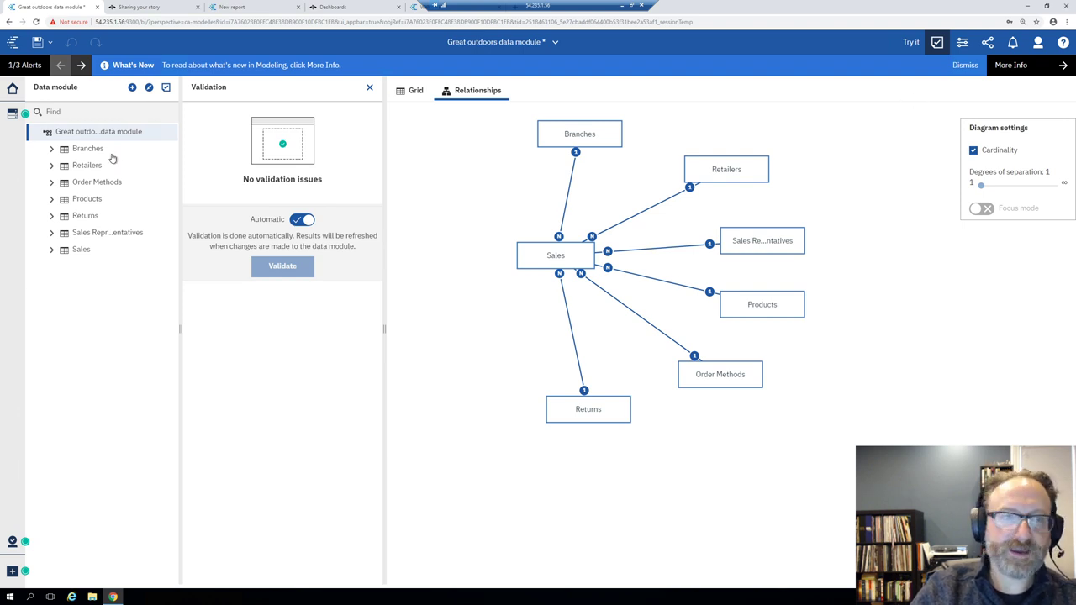
Step: View the properties of the Order Methods, Sales Representatives and Retailers tables, including the Retailers filters, and close the validation and properties views
left_click(94, 183)
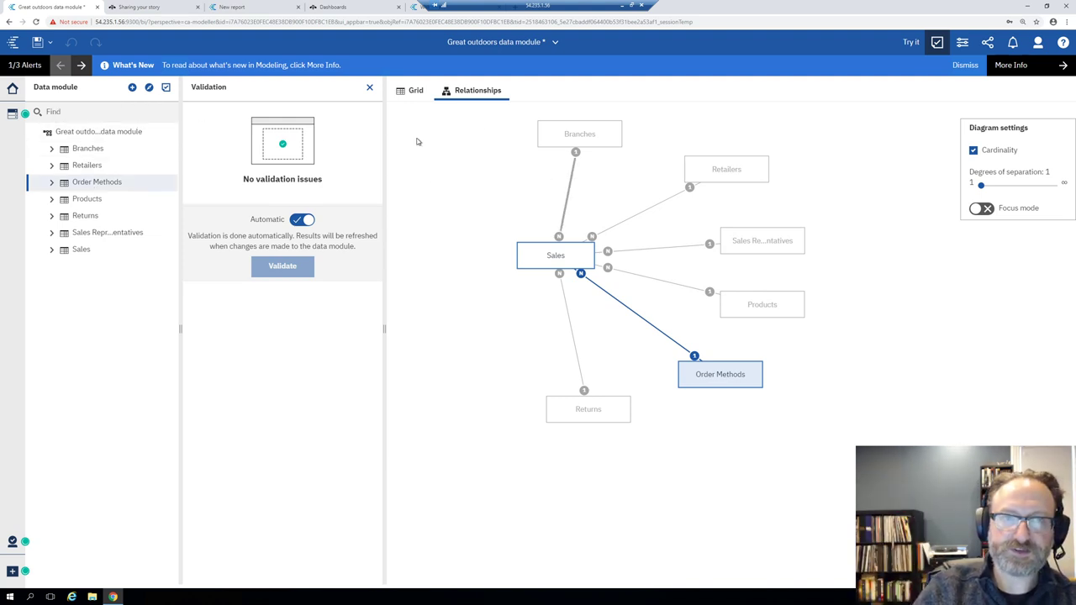
left_click(962, 51)
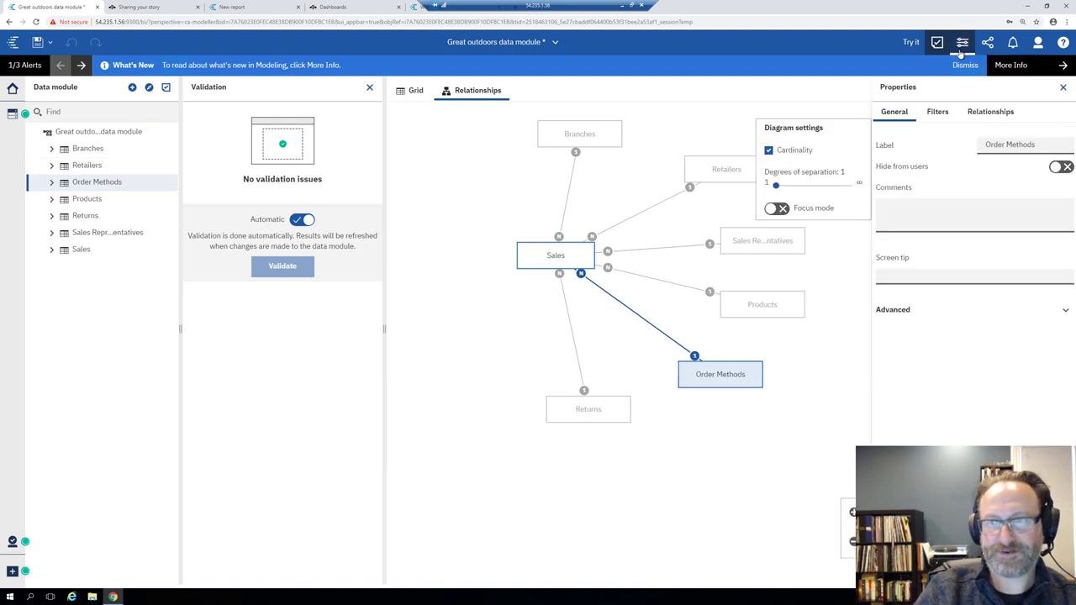
left_click(94, 237)
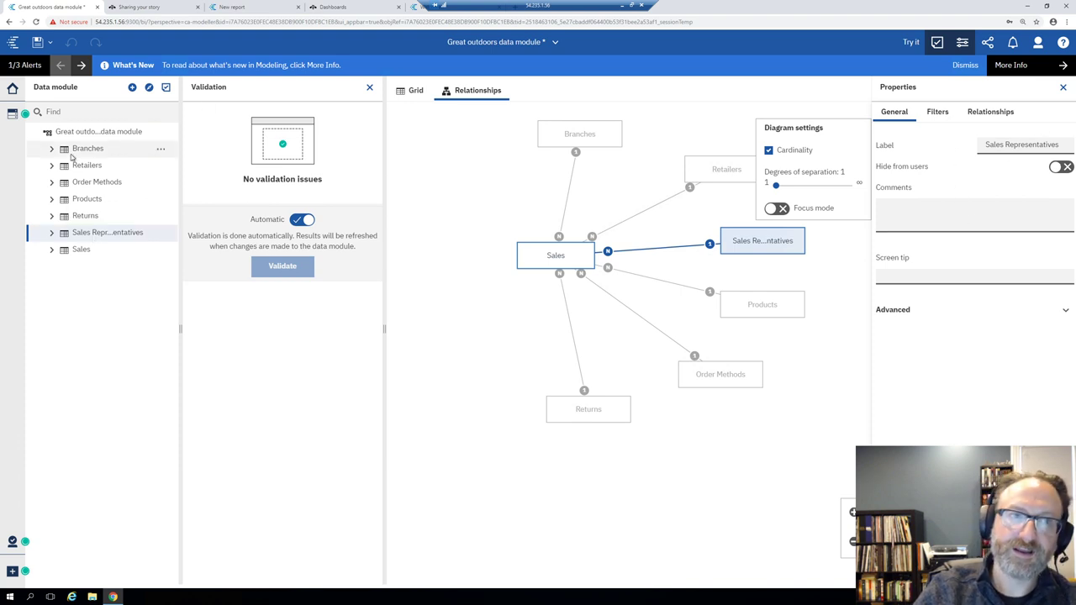
left_click(101, 150)
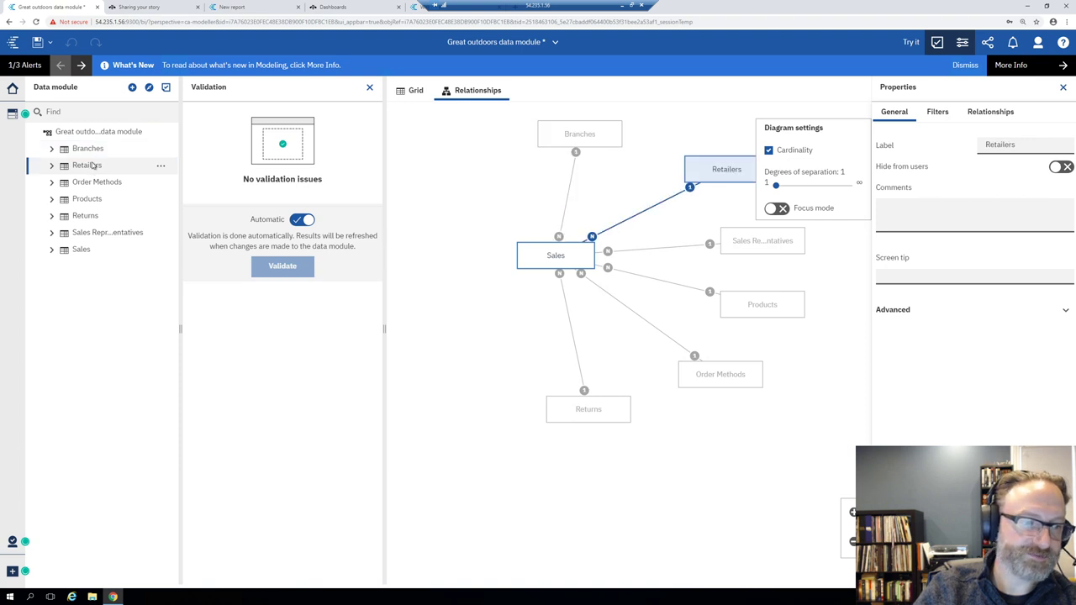
left_click(937, 113)
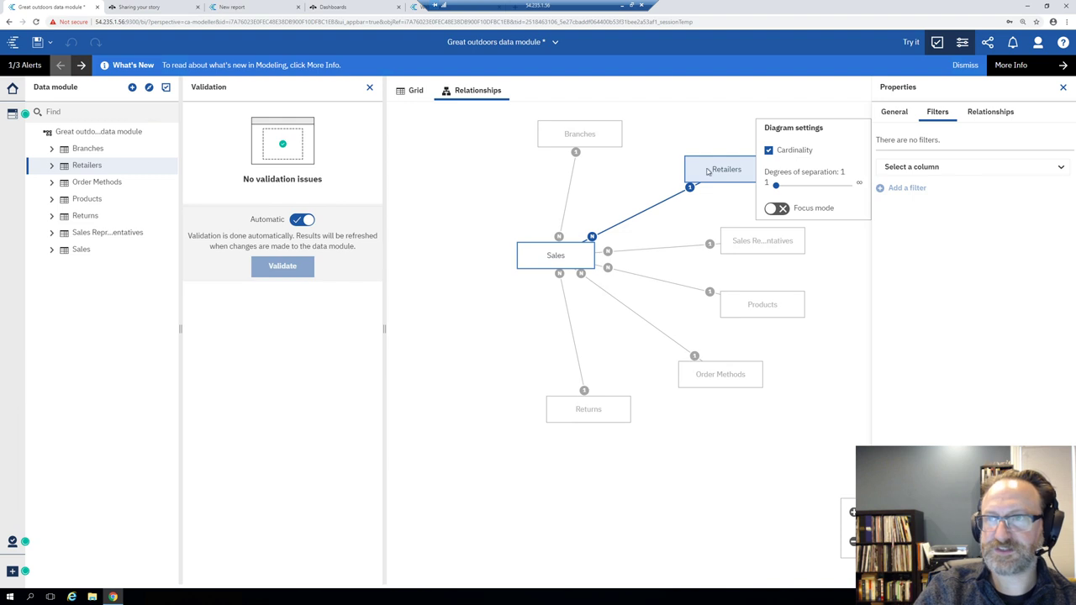
left_click(937, 42)
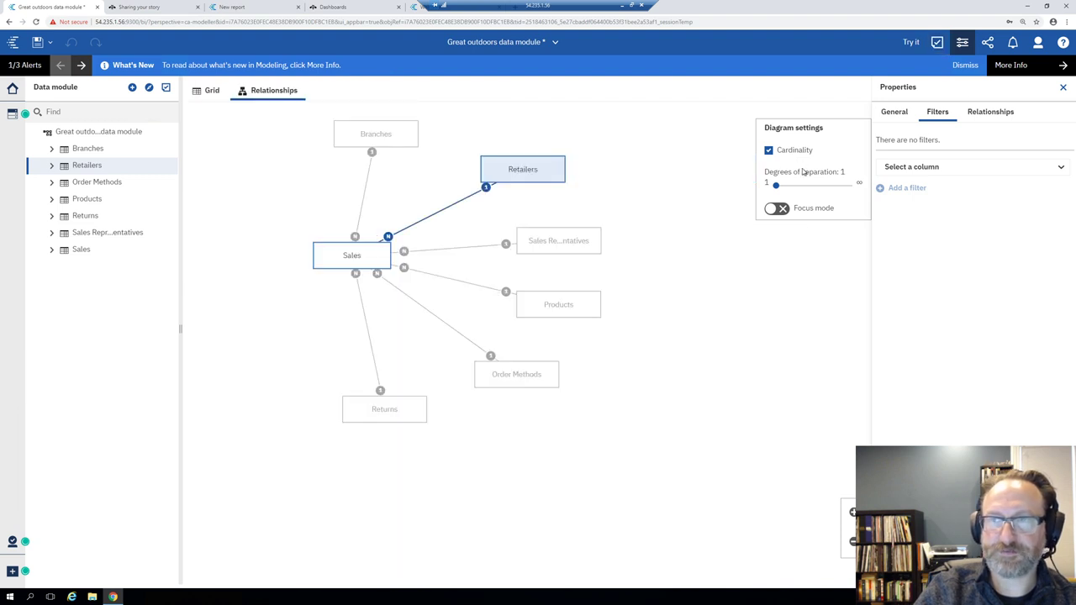
left_click(963, 42)
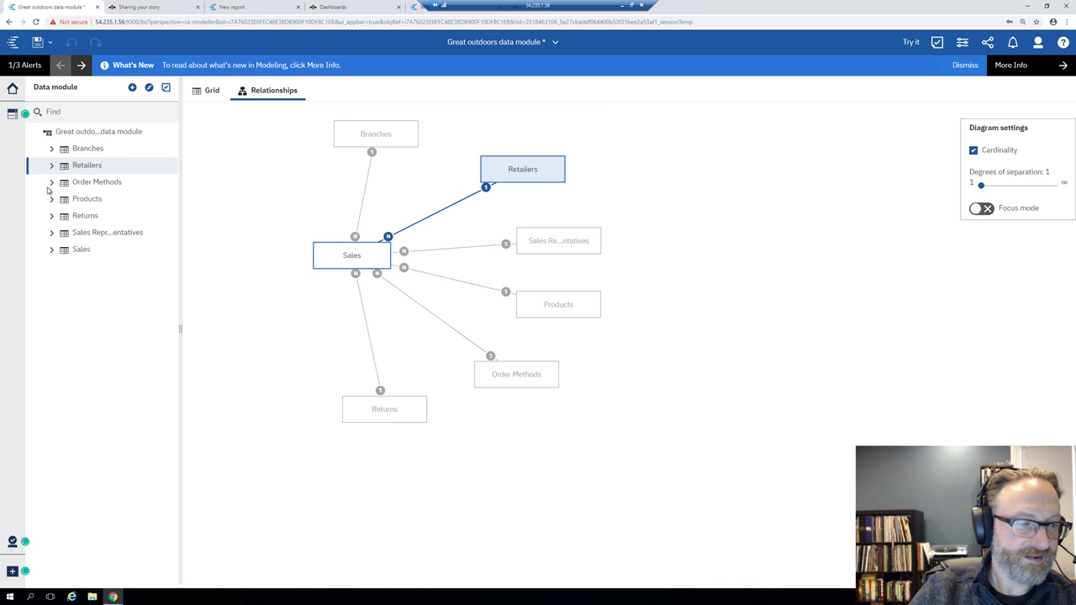
Step: Start a text-style data group on the Revenue column of the Sales table
left_click(51, 216)
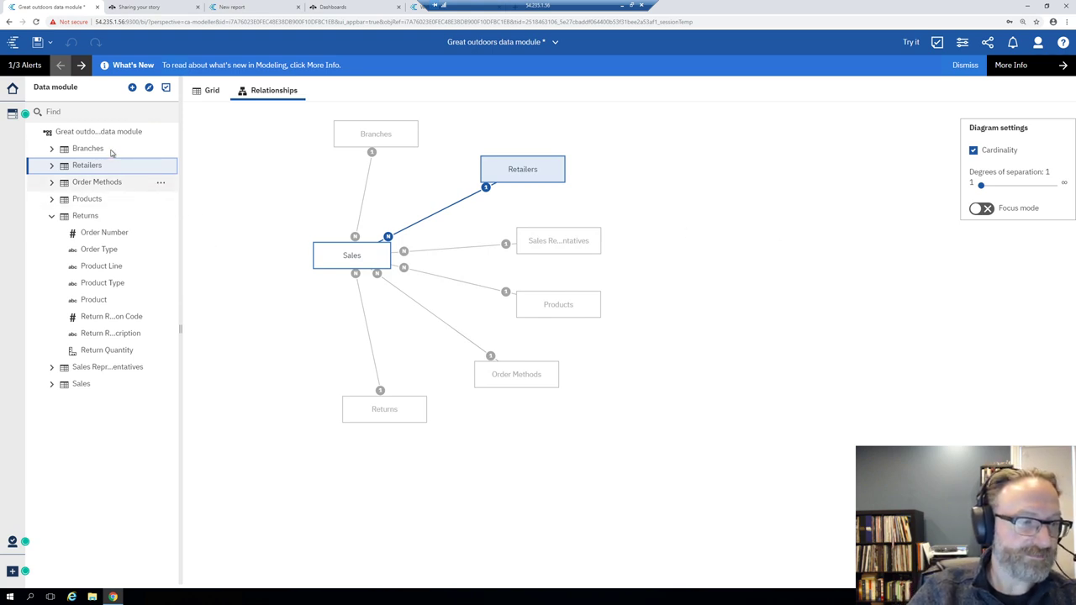
left_click(52, 368)
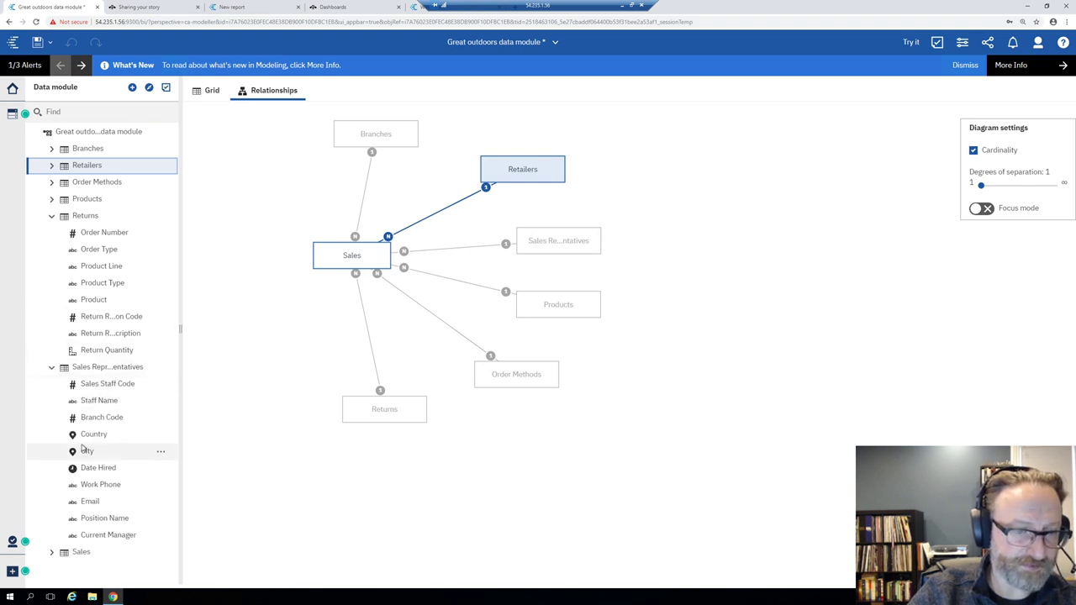
left_click(54, 552)
scroll(112, 423, "down", 4)
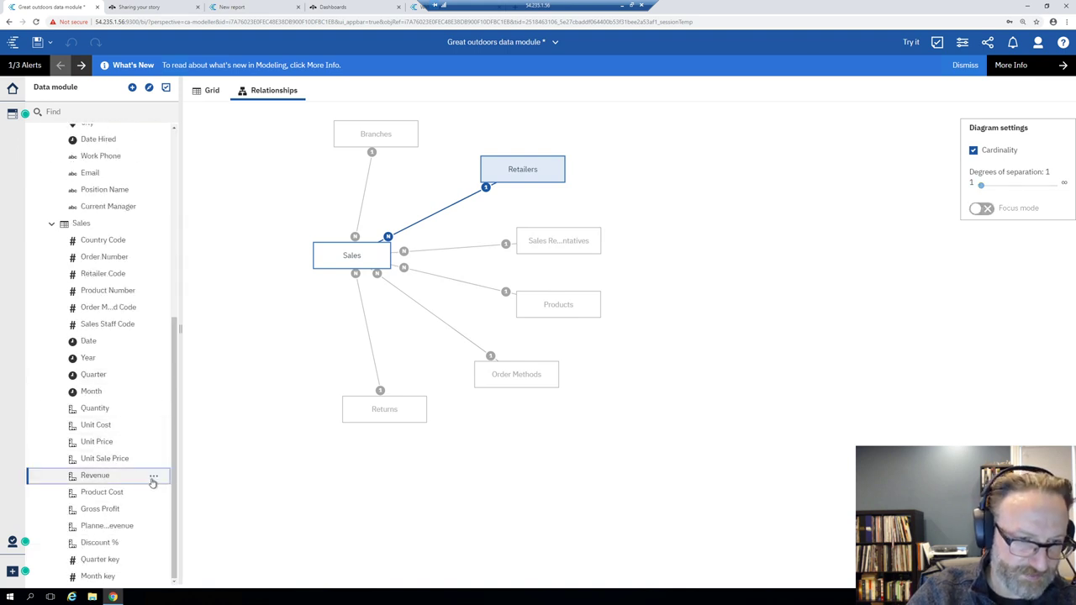
left_click(153, 477)
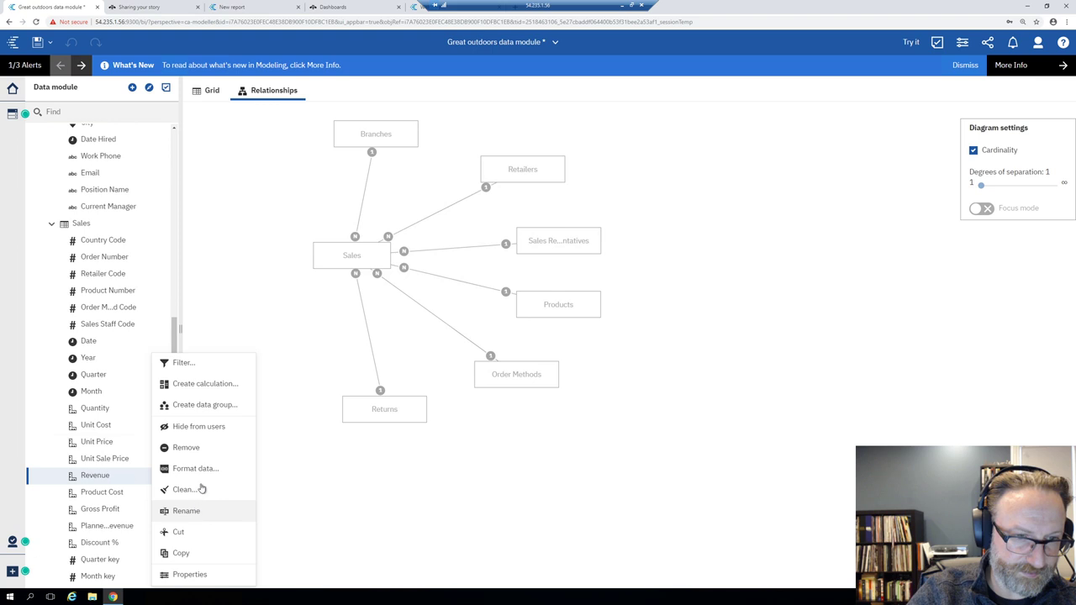
left_click(213, 404)
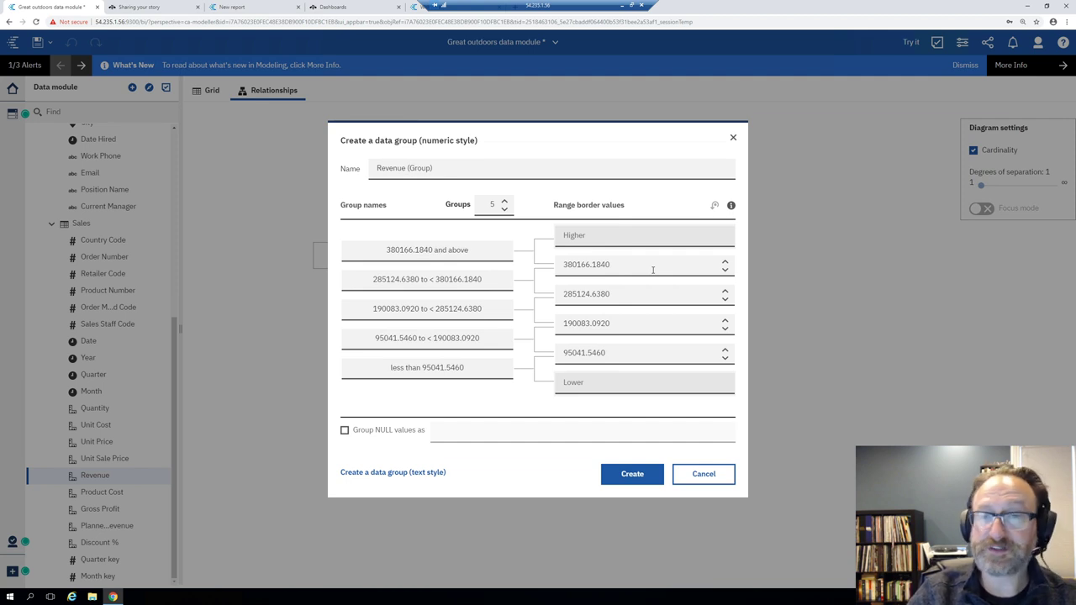
left_click(423, 475)
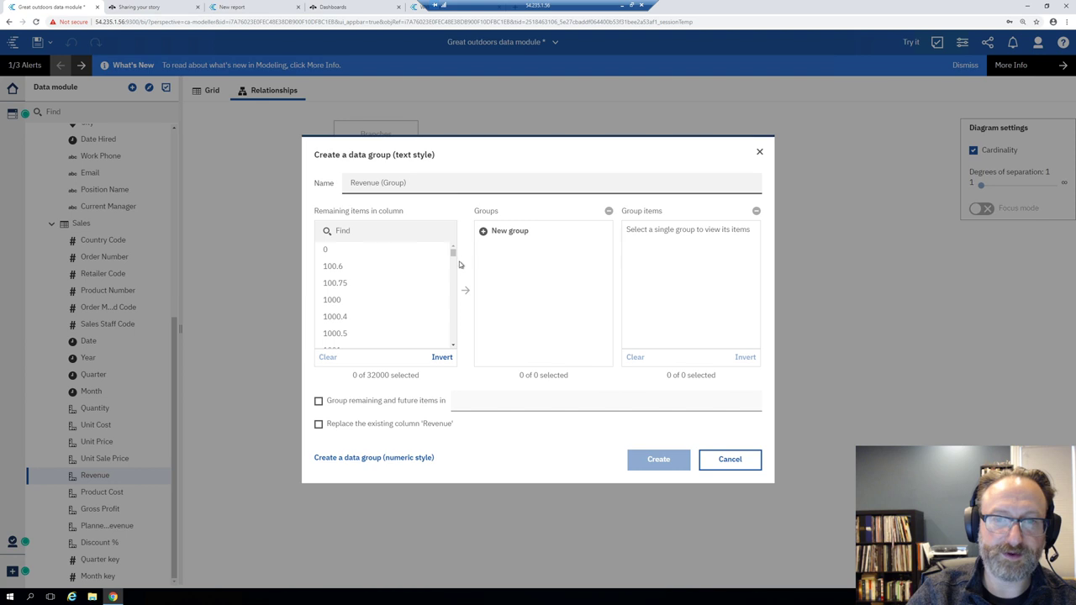
left_click_drag(452, 253, 376, 206)
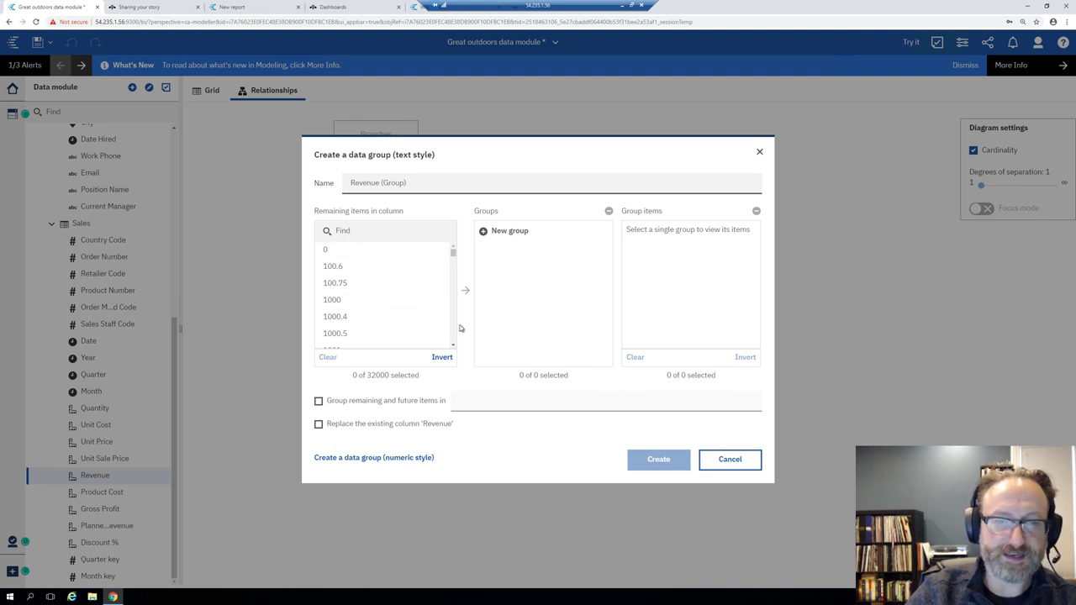
Step: Select the revenue value 1000 and add a new group named "That was a grand!"
left_click(372, 301)
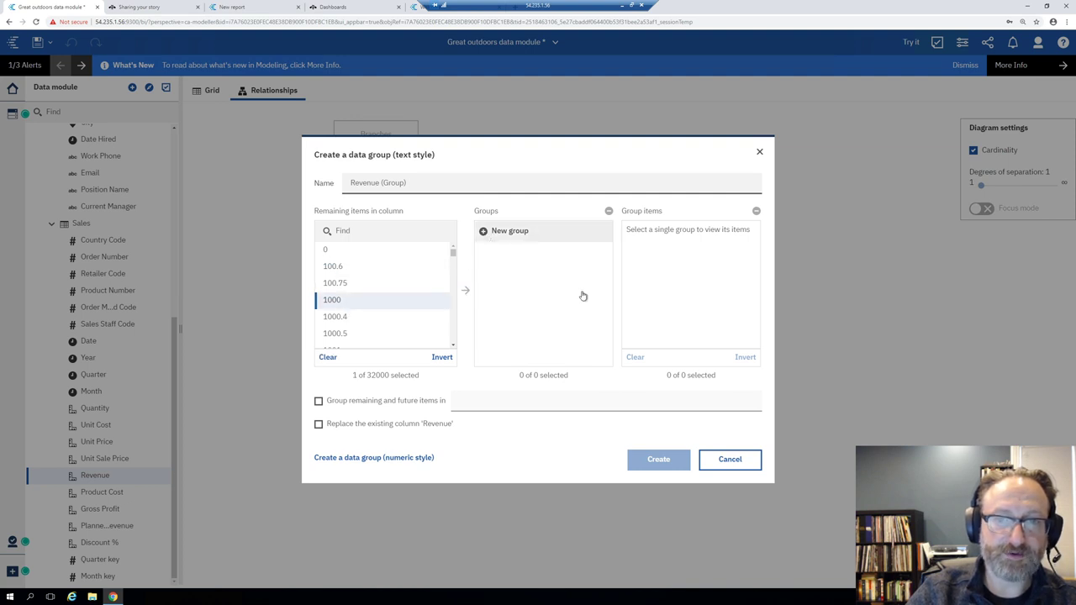
left_click(500, 233)
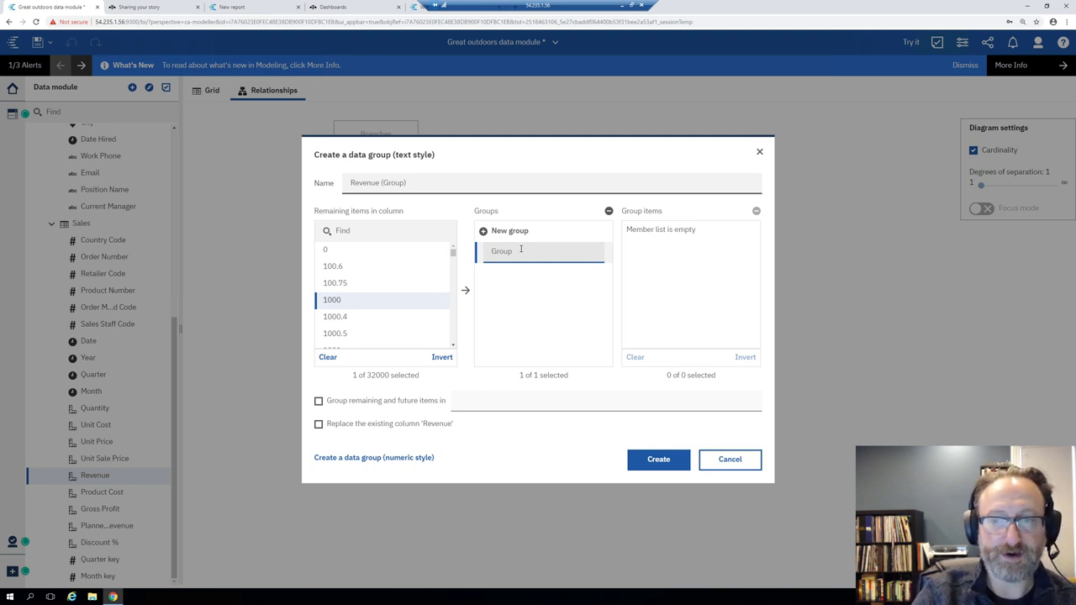
type("That was a ga")
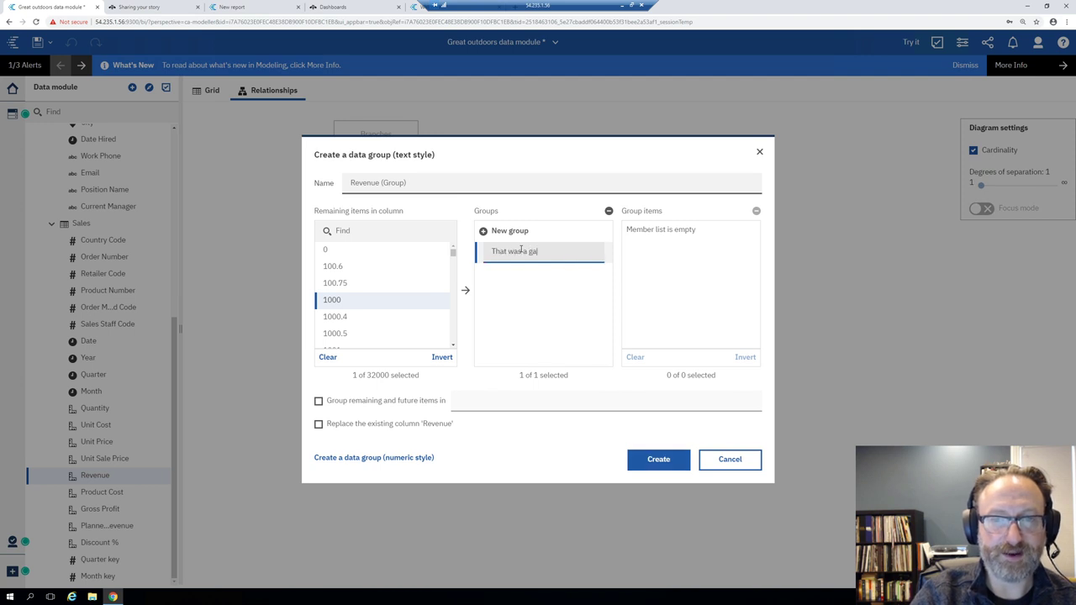
key("BackSpace")
type("rand!")
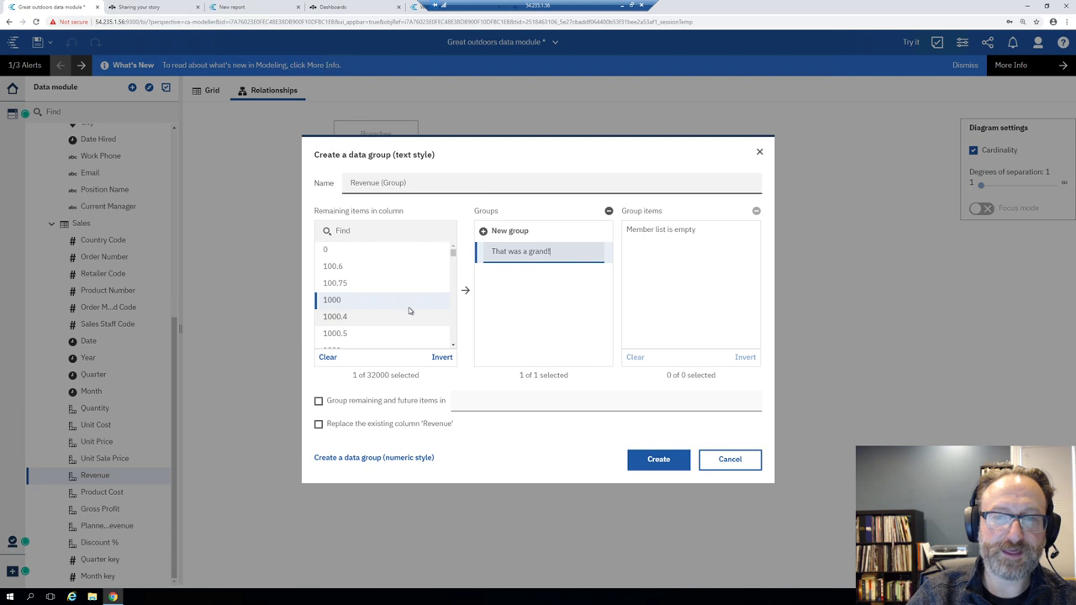
Step: Group the remaining and future items in "Not a grand!" and create the Revenue data group
left_click(320, 402)
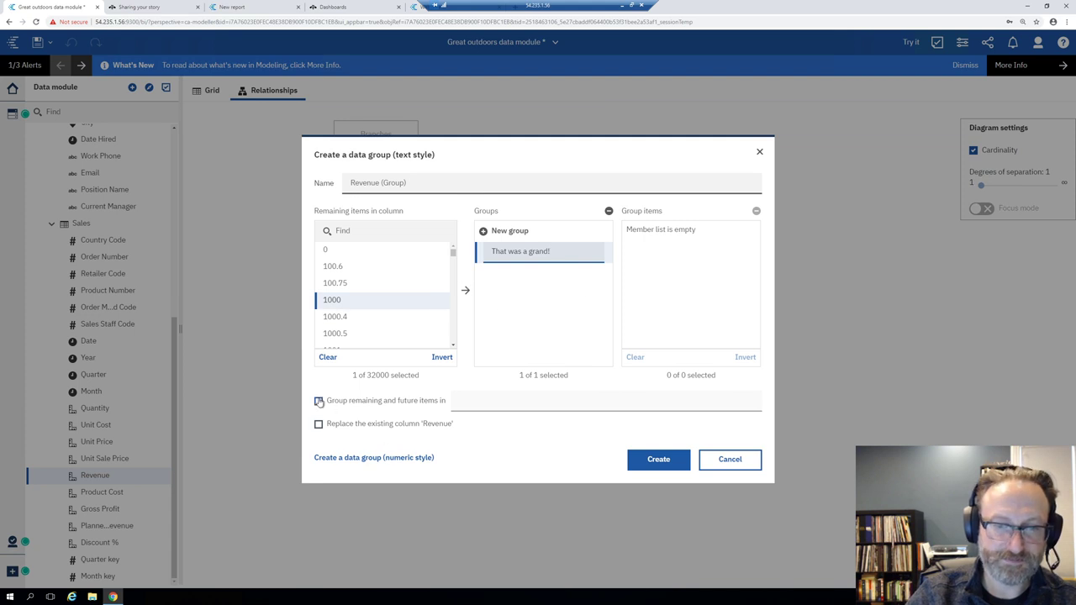
left_click(505, 399)
type("Not a grand")
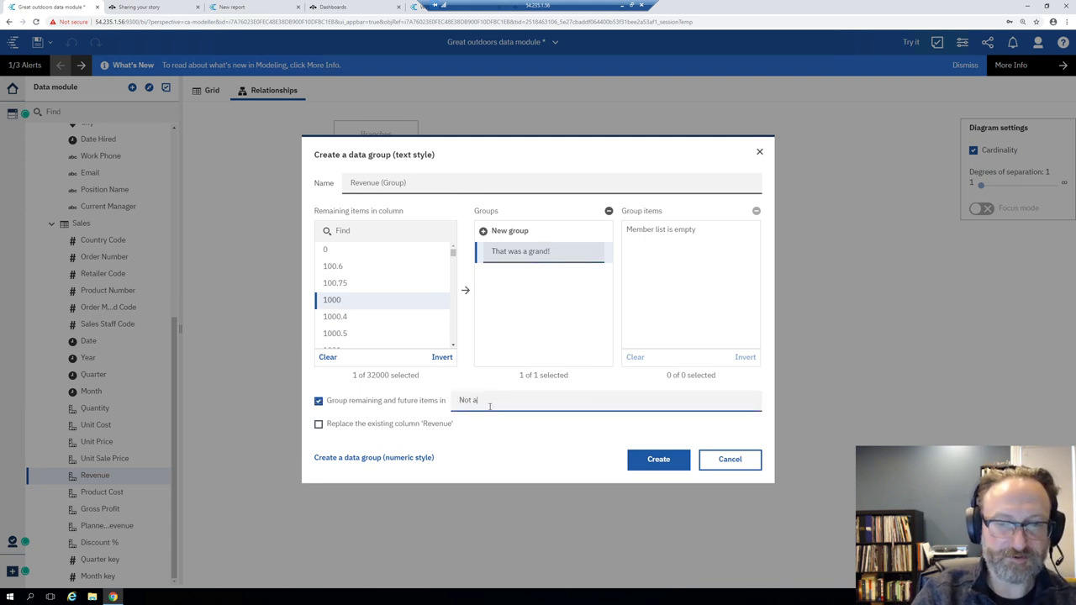
key("BackSpace")
key("BackSpace")
key("BackSpace")
key("BackSpace")
key("BackSpace")
type("gr")
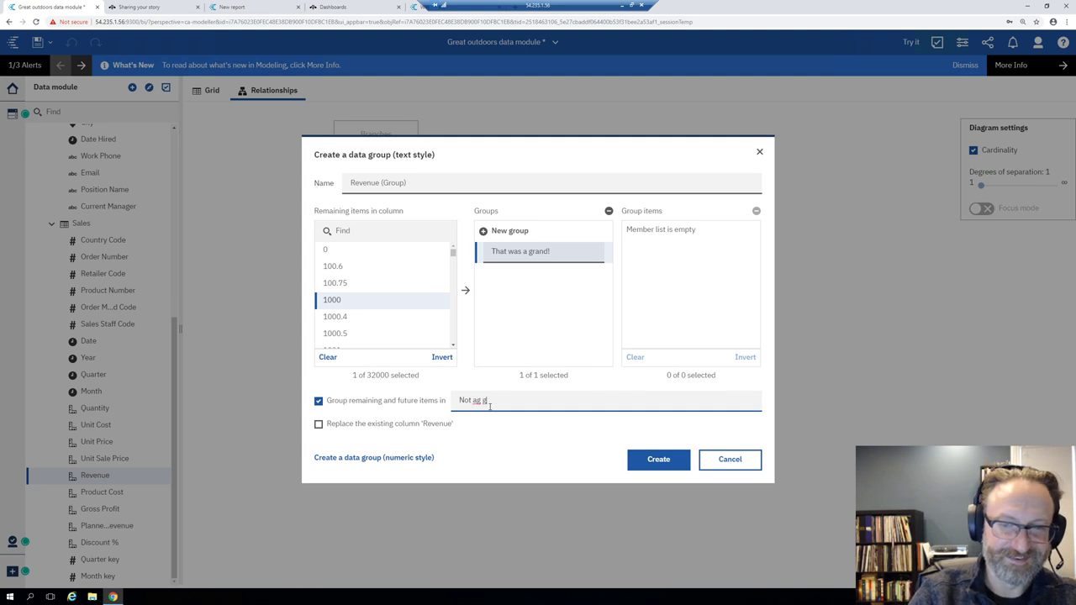
type("and!")
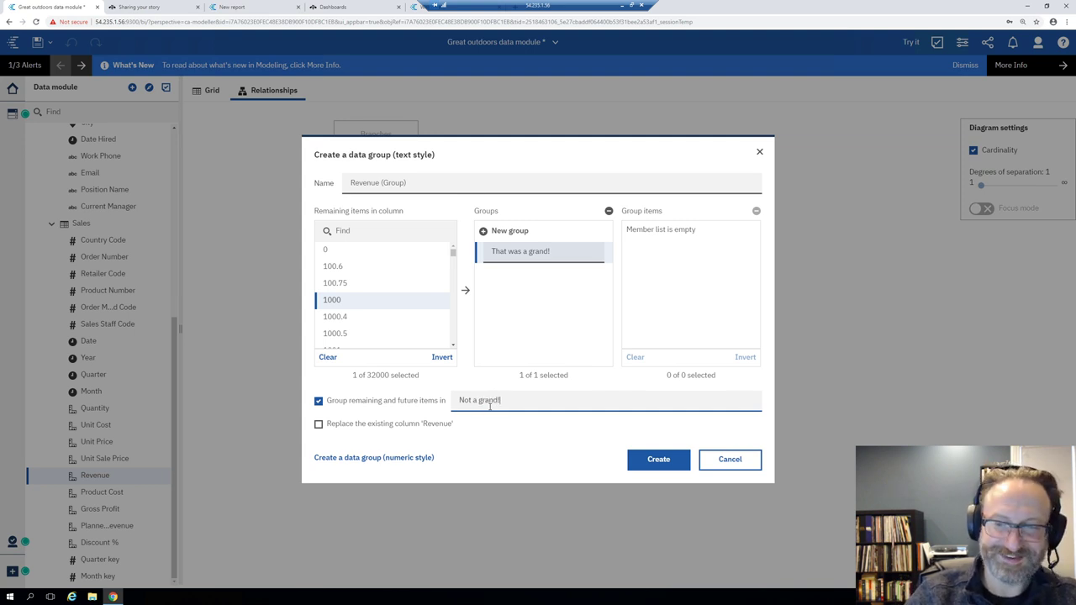
left_click(660, 459)
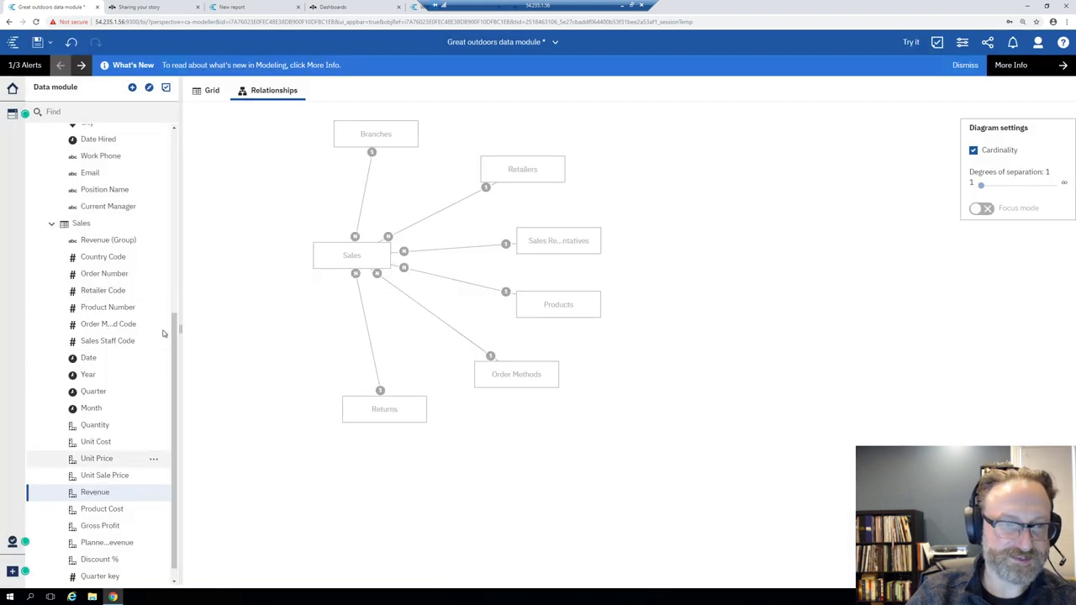
Step: Examine the Revenue (Group) column's values in the data grid
left_click(120, 241)
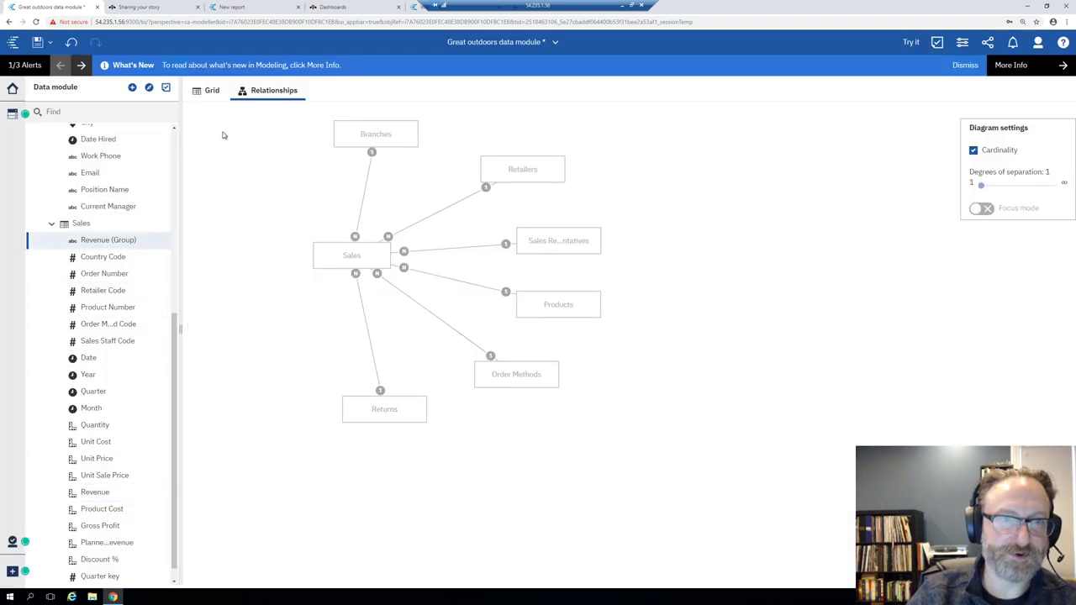
left_click(210, 91)
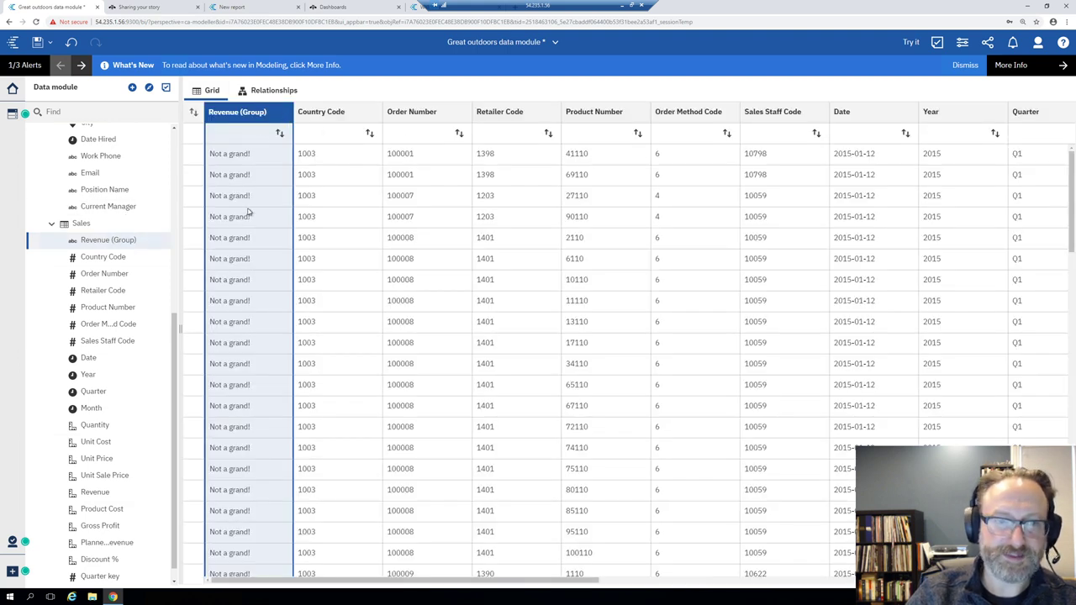
scroll(247, 370, "down", 3)
scroll(247, 370, "down", 15)
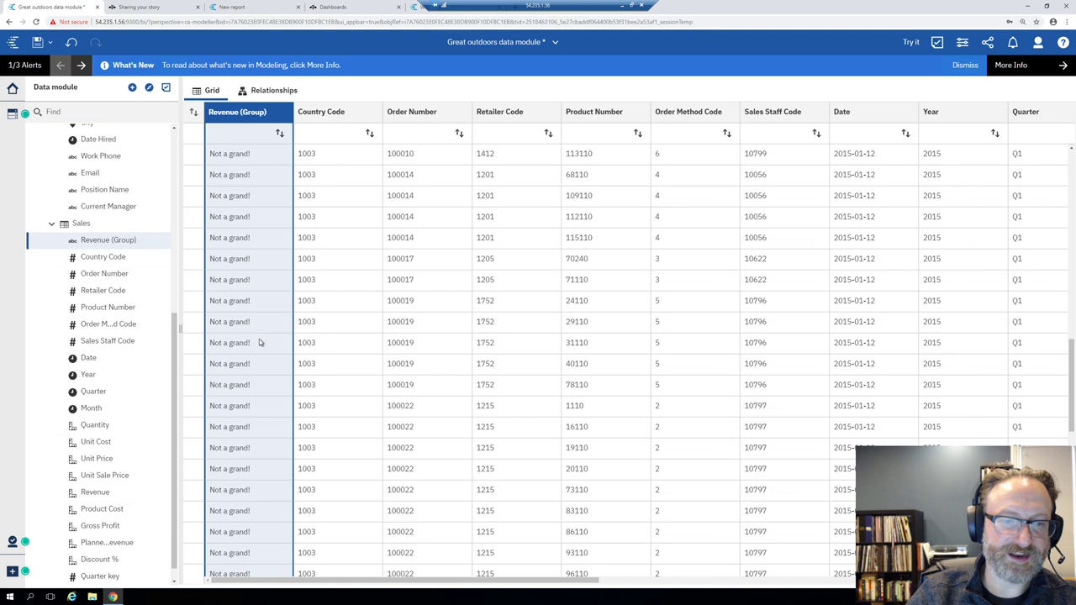
scroll(261, 343, "down", 7)
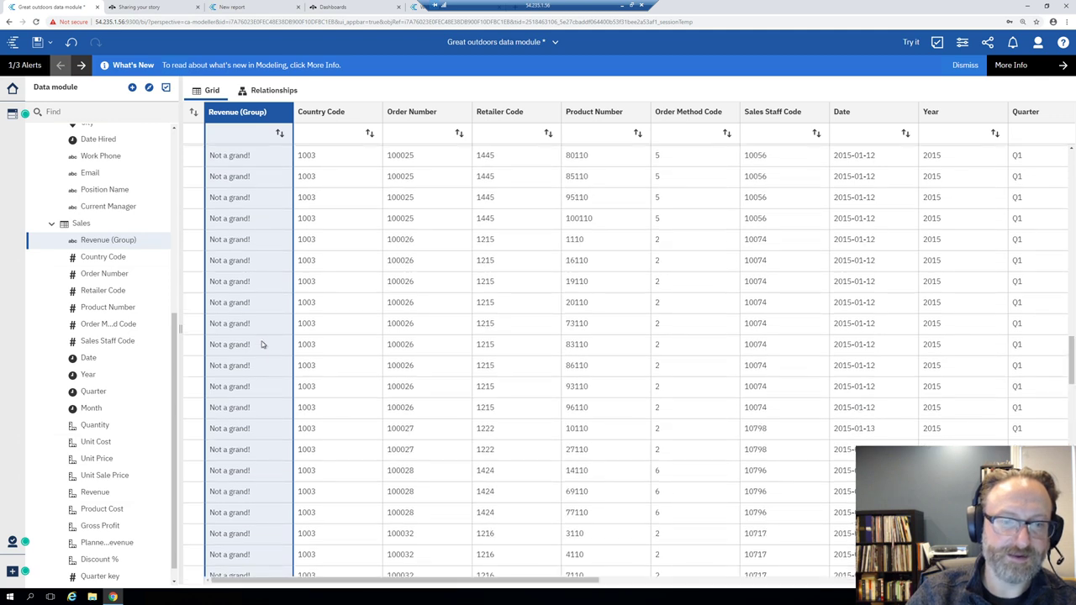
scroll(258, 293, "down", 15)
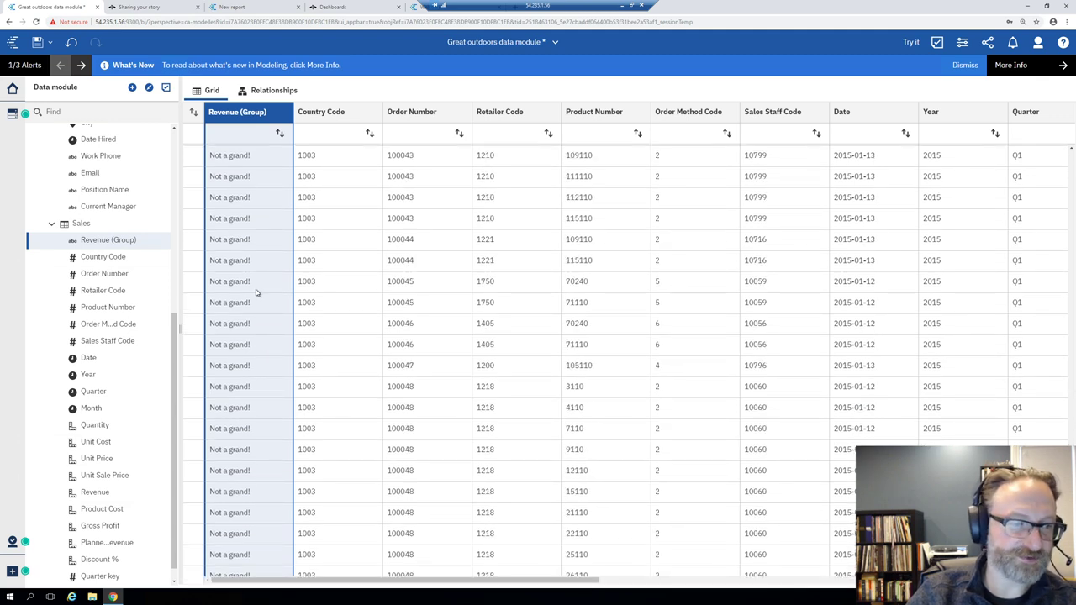
scroll(264, 298, "down", 10)
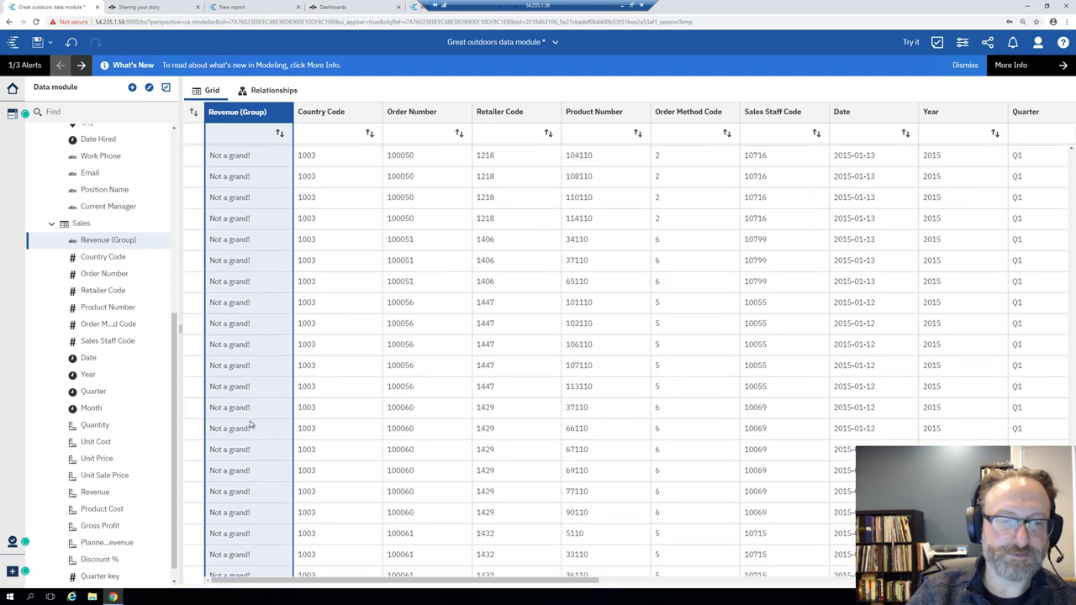
scroll(278, 267, "down", 7)
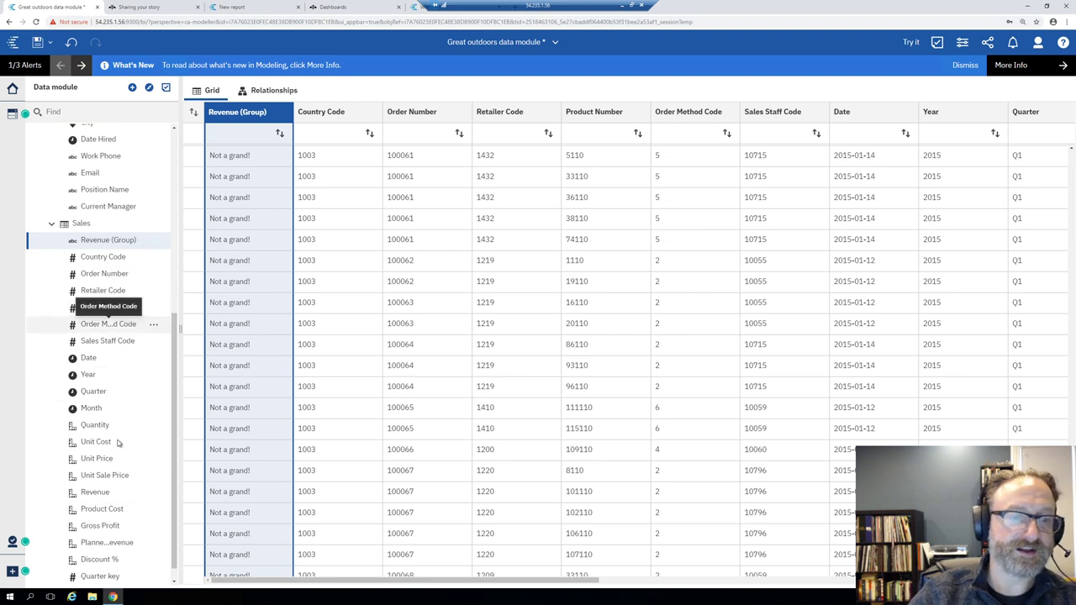
scroll(114, 382, "down", 1)
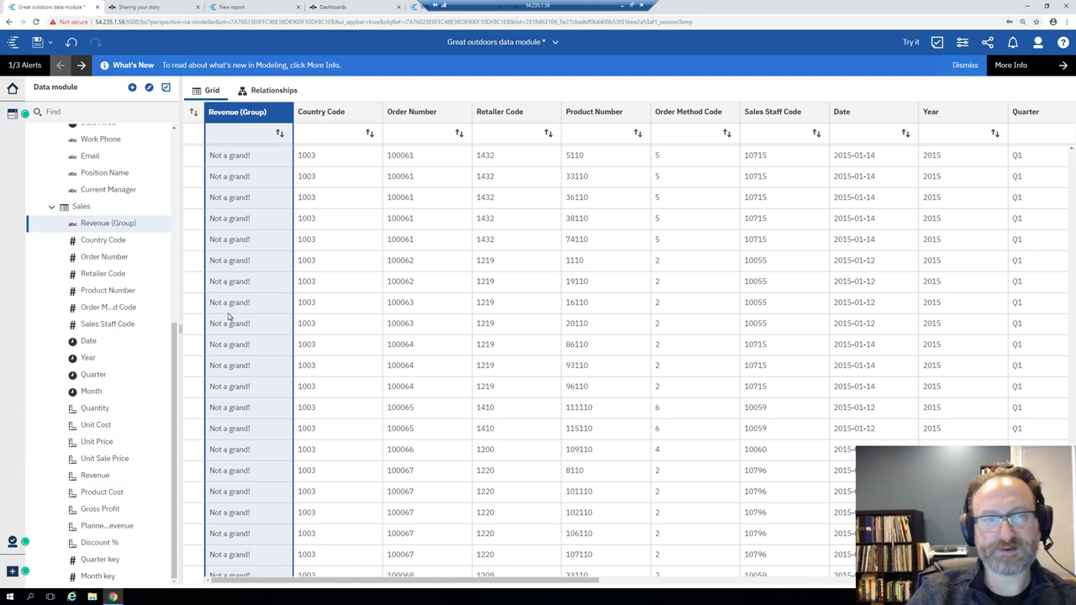
Step: View the data group options for the Country column of the Sales Representatives table and close them without creating a group
scroll(118, 303, "up", 3)
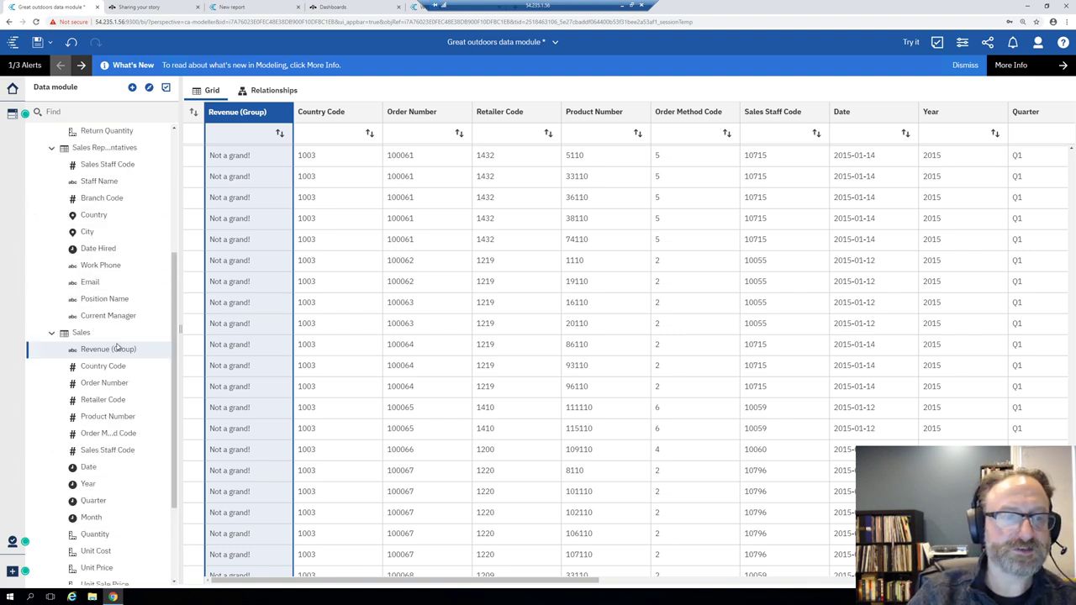
left_click(155, 216)
left_click(155, 216)
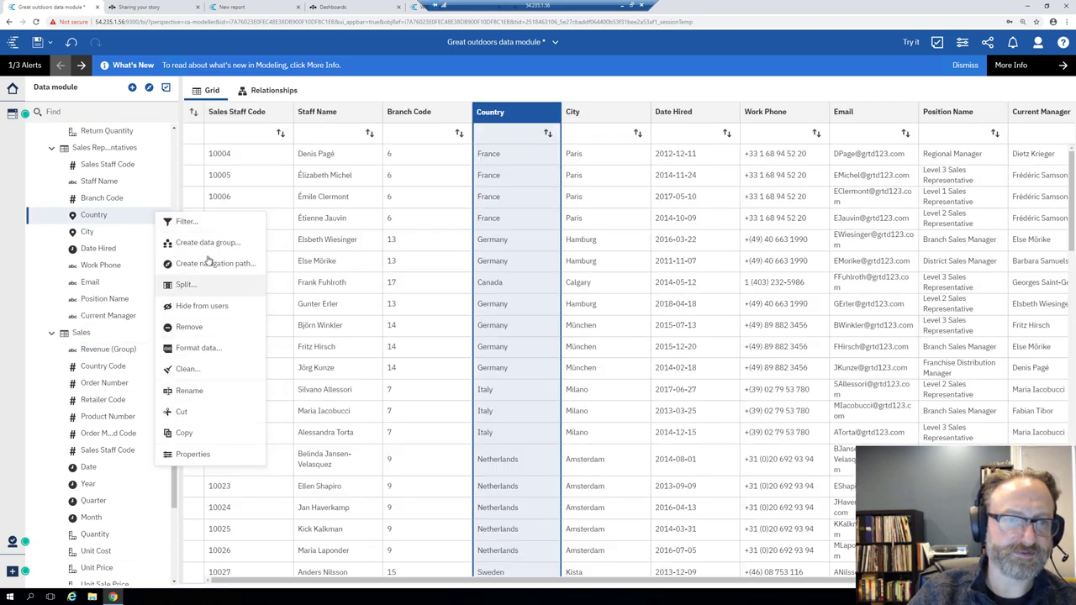
left_click(208, 243)
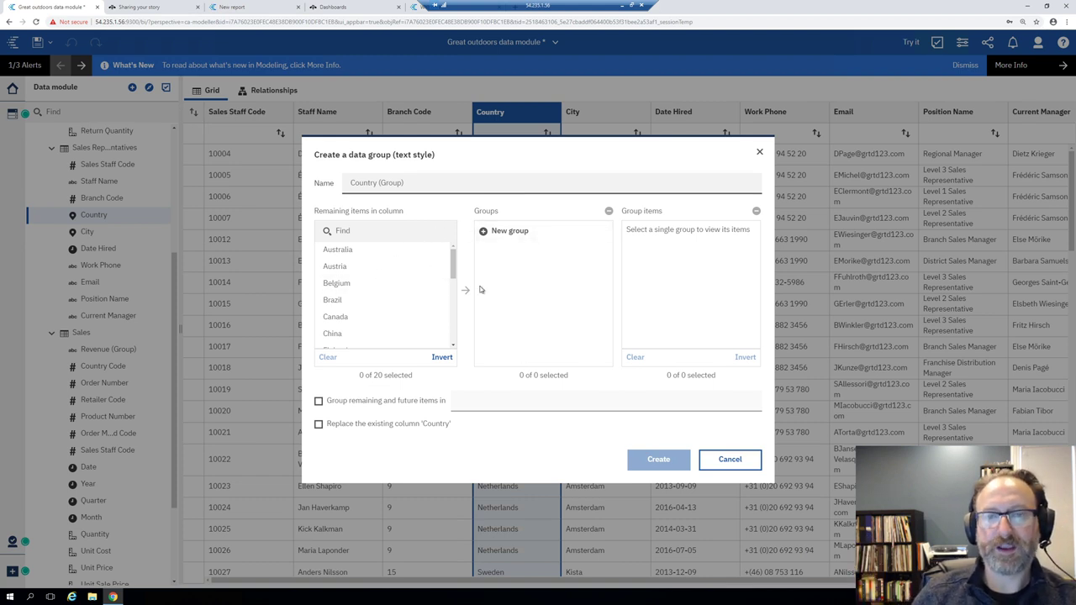
left_click(720, 461)
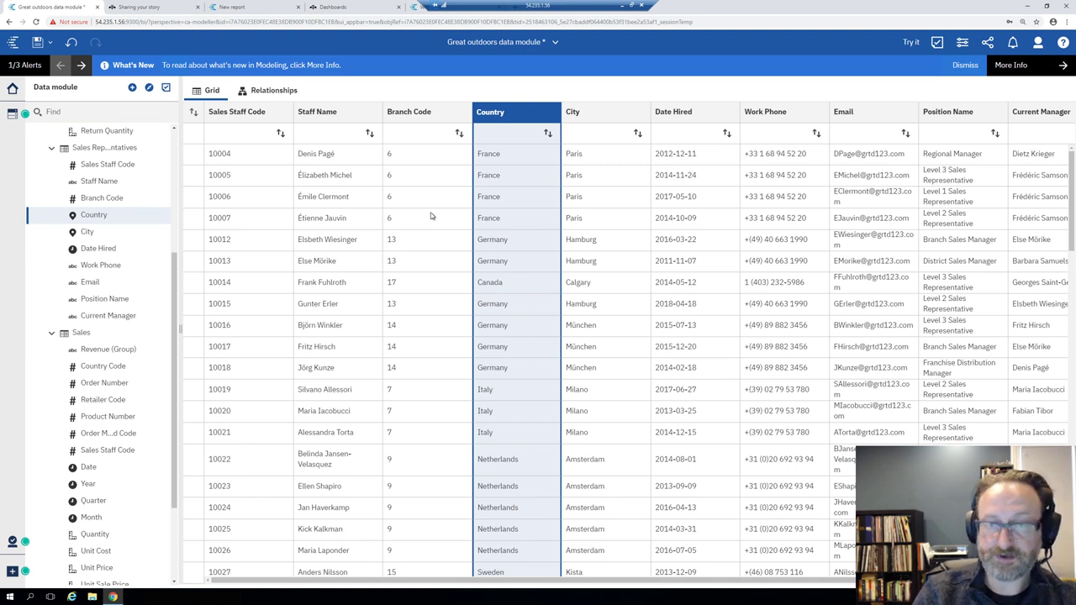
Step: Examine the matched columns and available match operators of the relationship between Sales and Branches, leaving it without changes
left_click(262, 91)
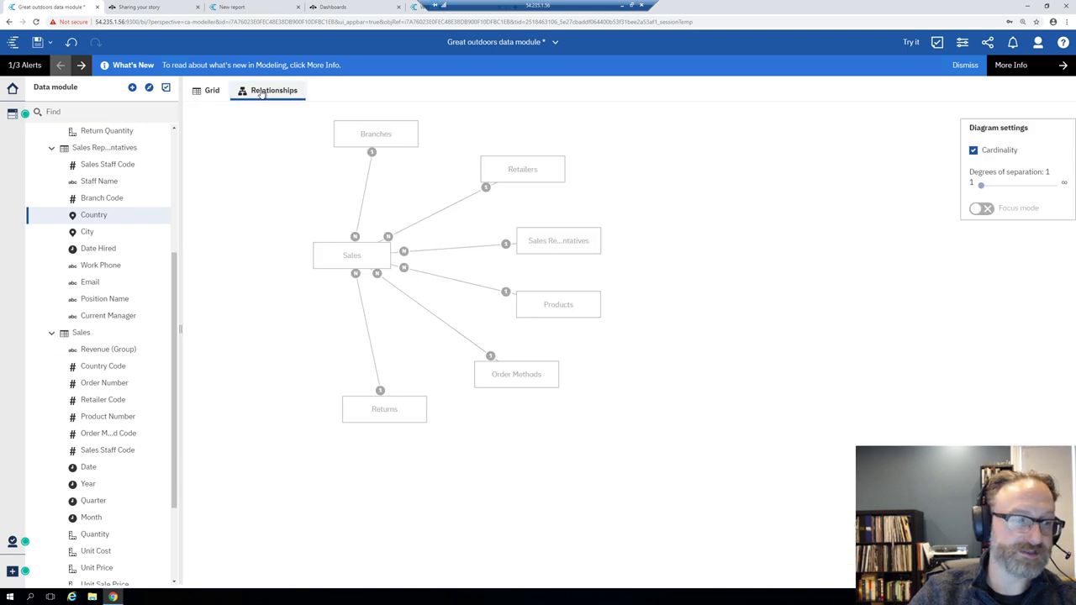
left_click(362, 202)
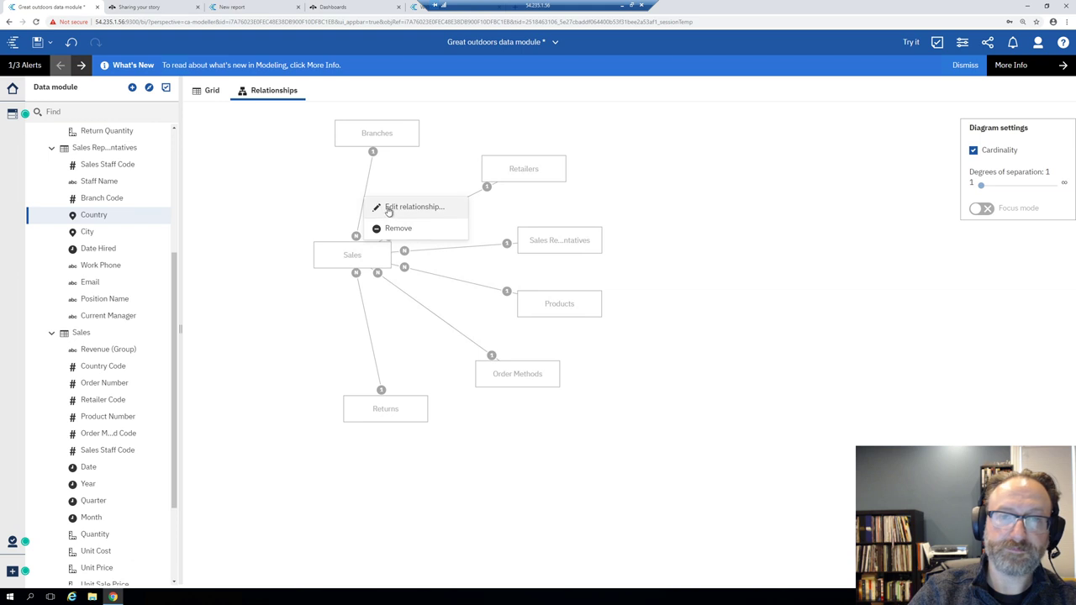
left_click(388, 209)
left_click(827, 456)
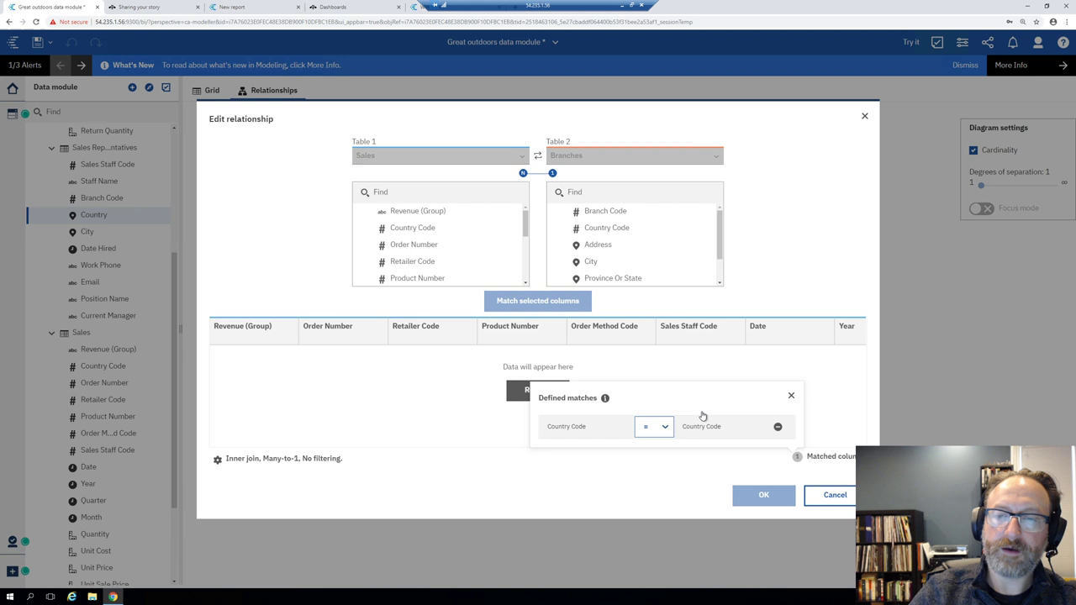
left_click(665, 431)
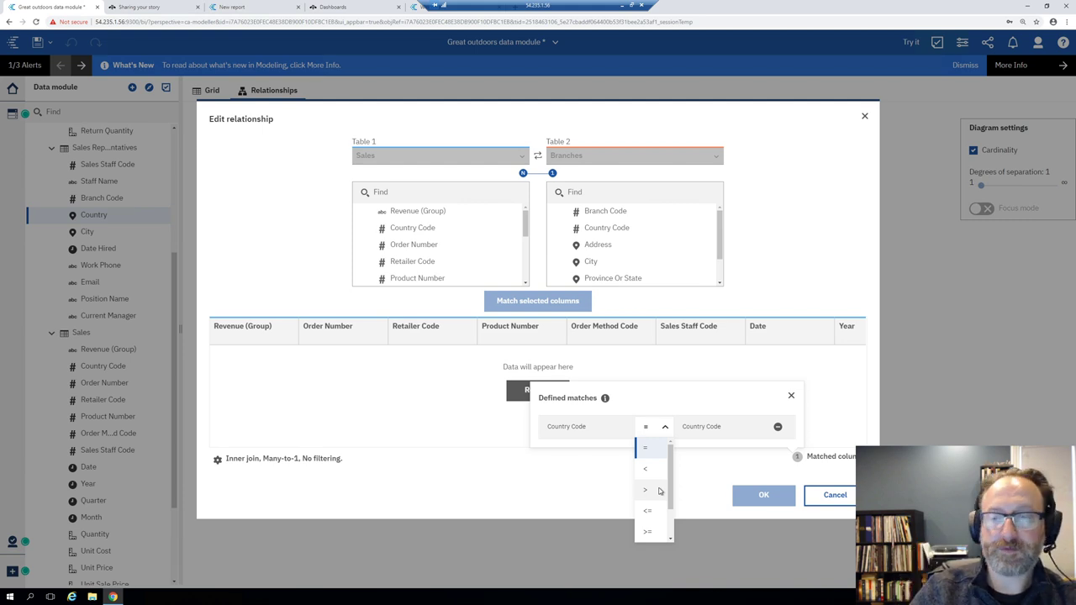
left_click(535, 492)
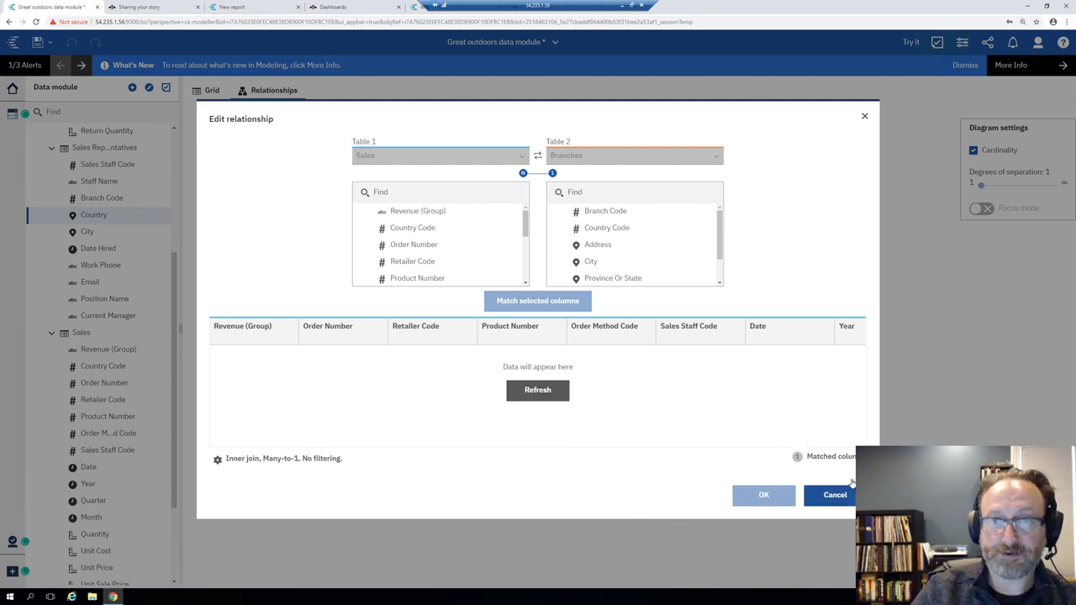
left_click(845, 487)
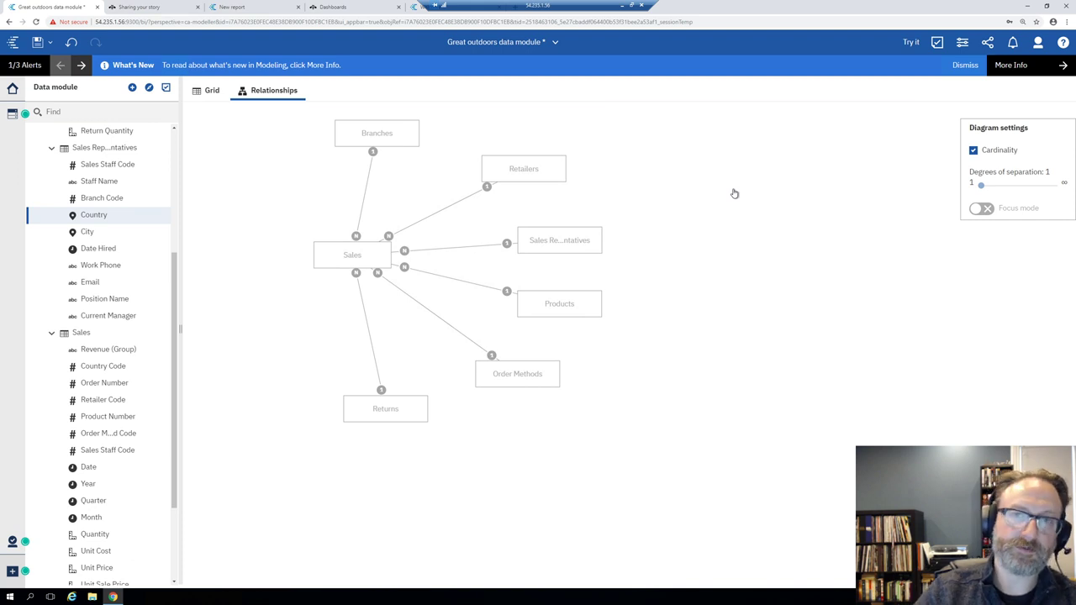
Step: Return to the Welcome page and start a new exploration
left_click(508, 41)
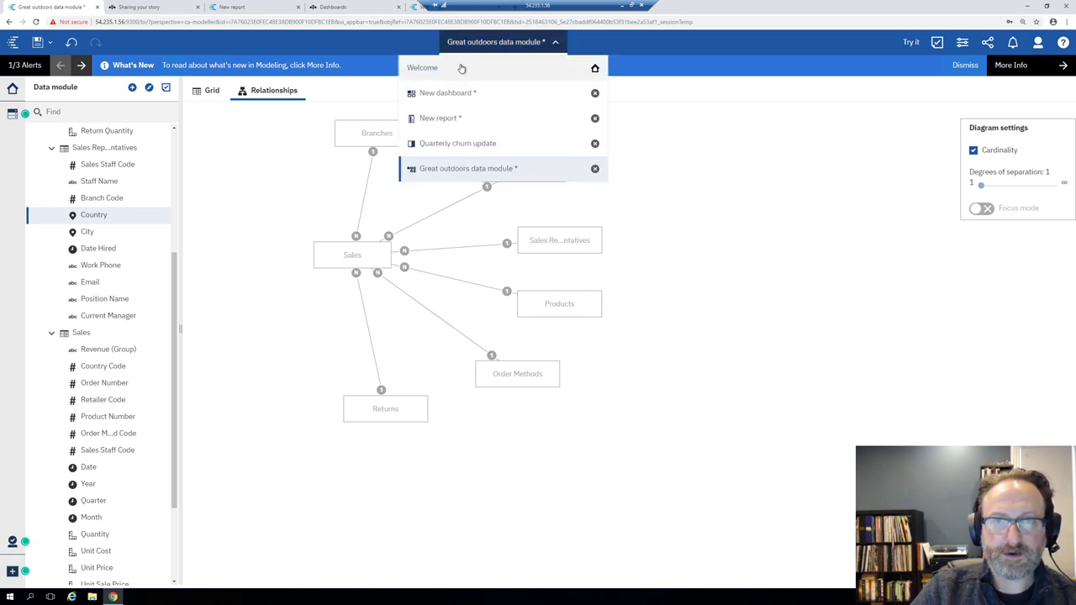
left_click(462, 67)
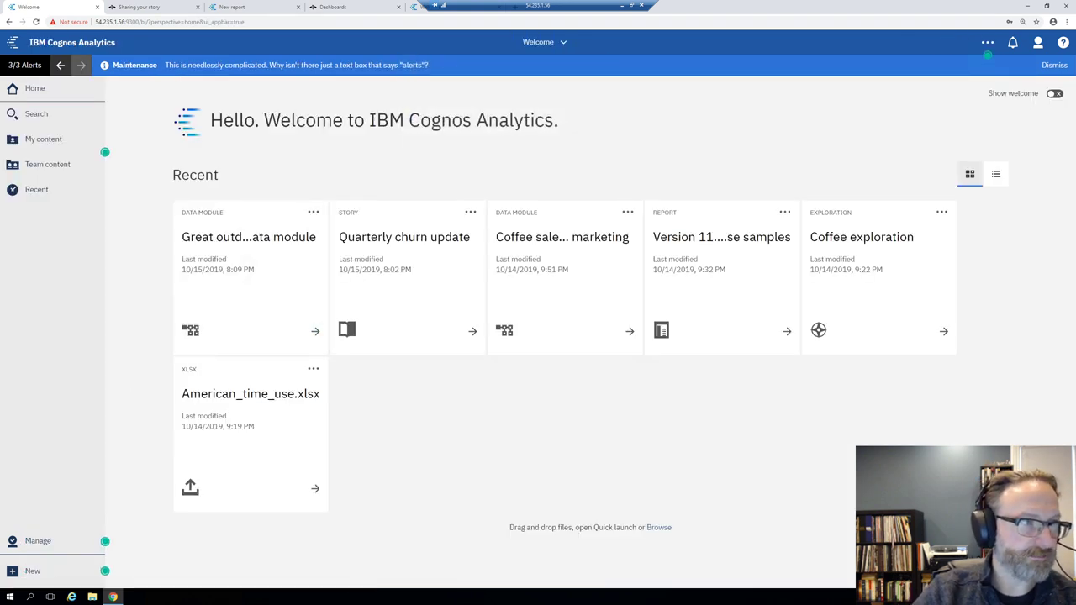
left_click(40, 573)
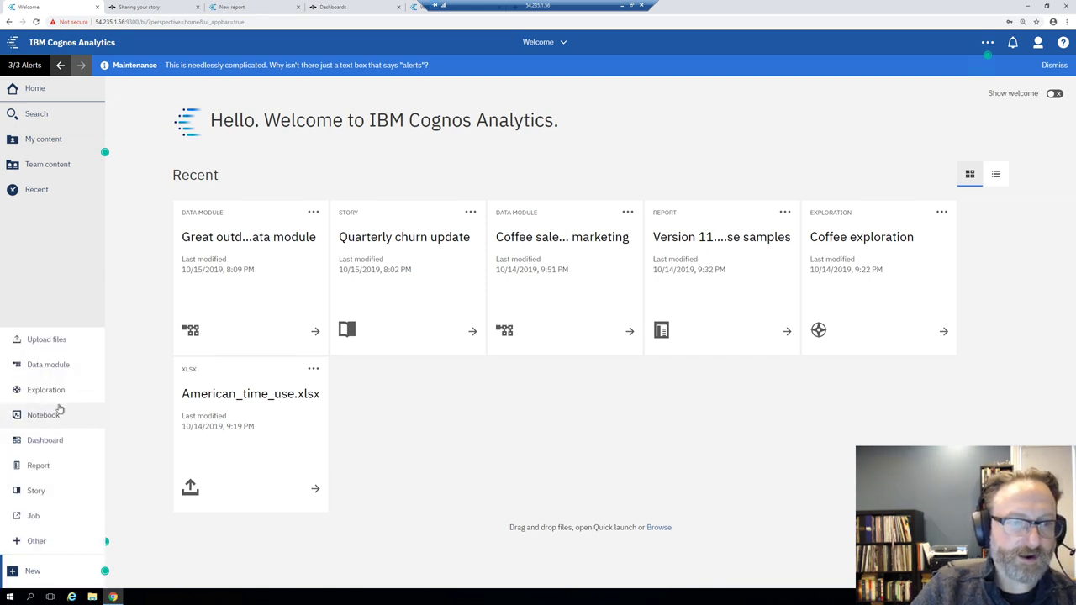
left_click(57, 392)
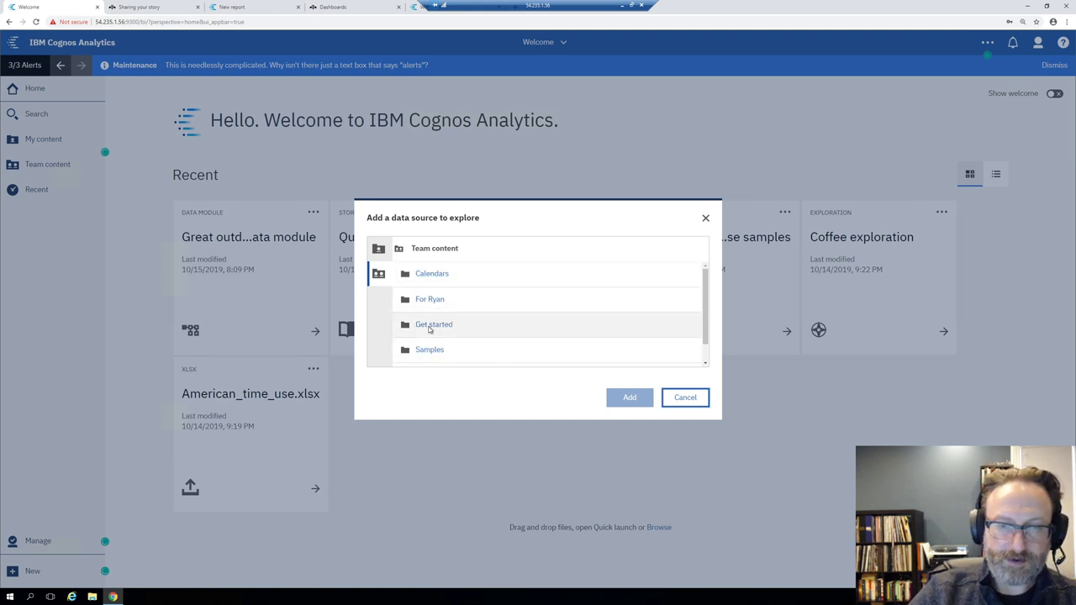
Step: Add the Coffee sales and marketing data module from the Data folder of the team Samples as the exploration's data source
left_click(435, 349)
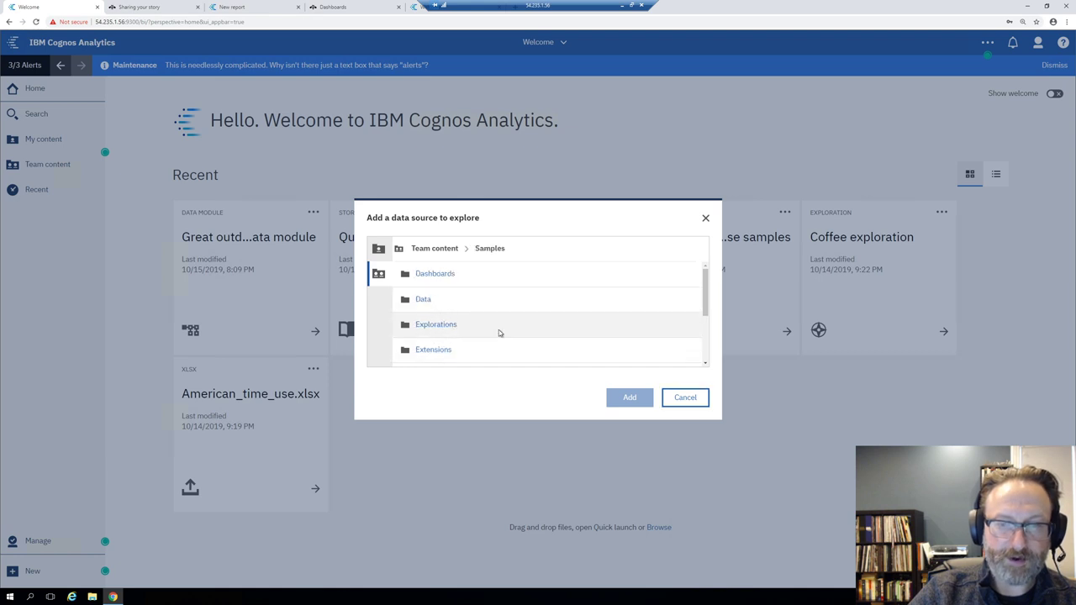
left_click(422, 299)
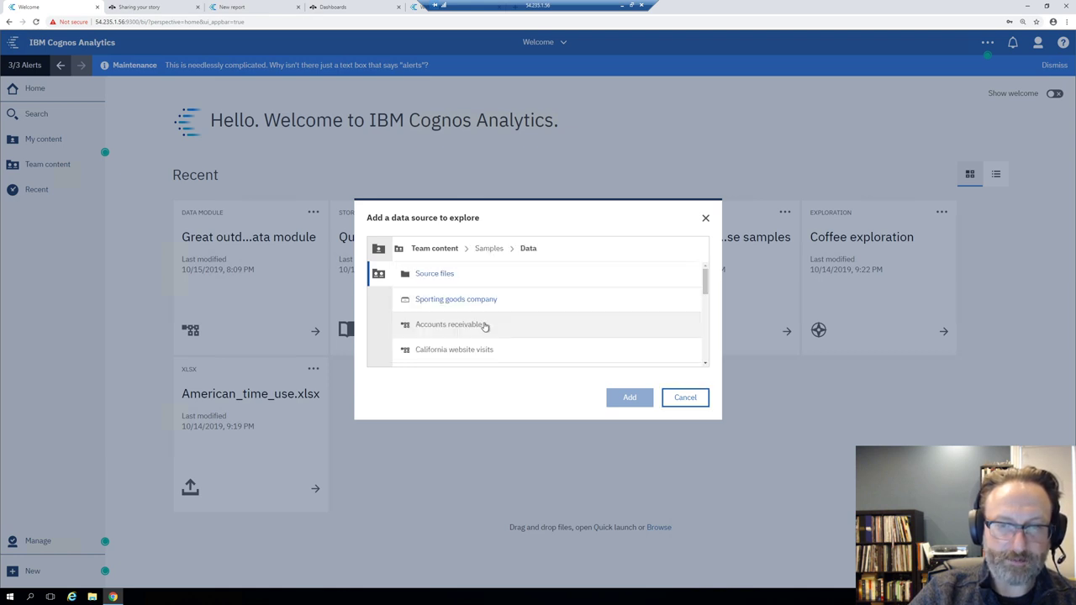
scroll(488, 315, "down", 5)
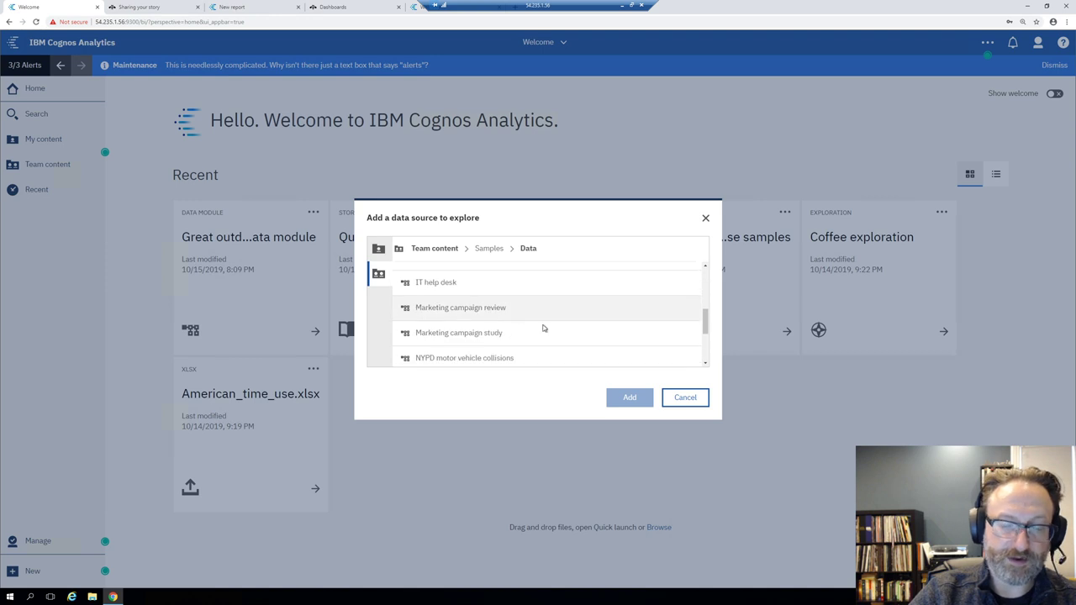
scroll(543, 329, "down", 5)
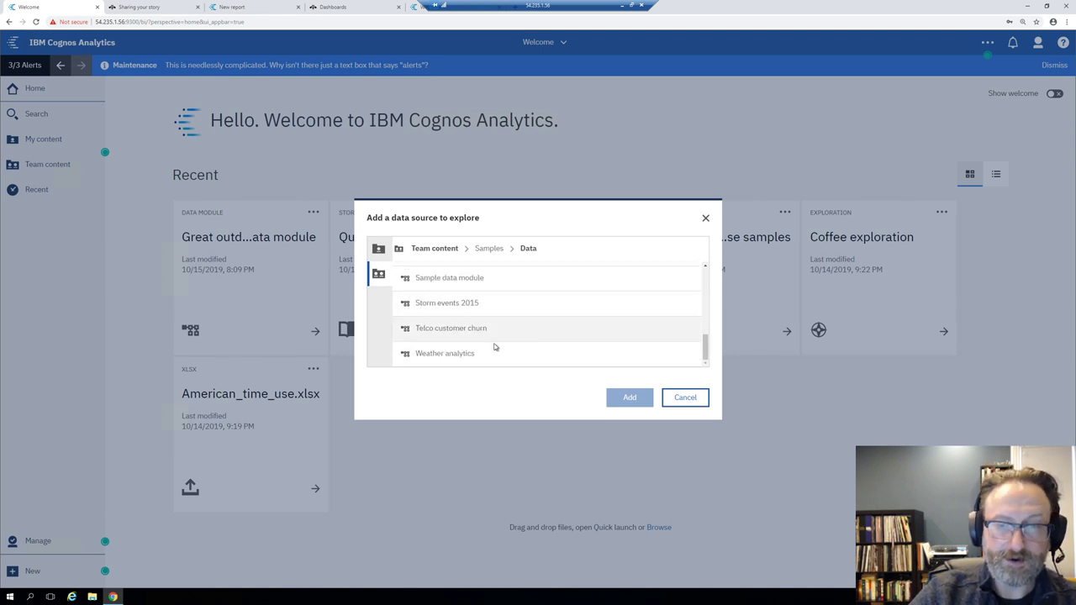
scroll(506, 326, "up", 10)
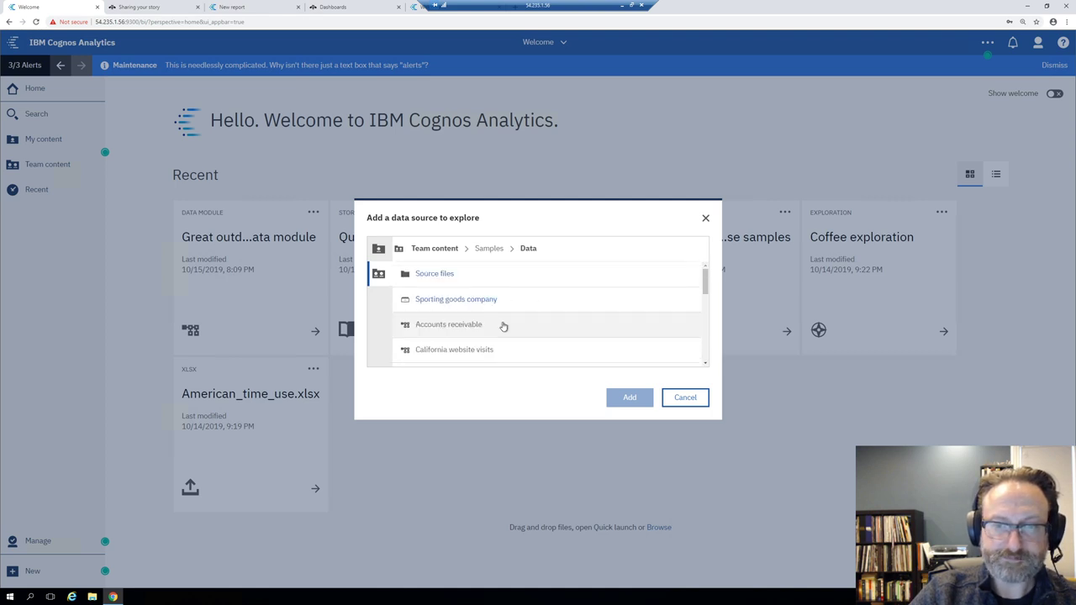
scroll(507, 326, "down", 1)
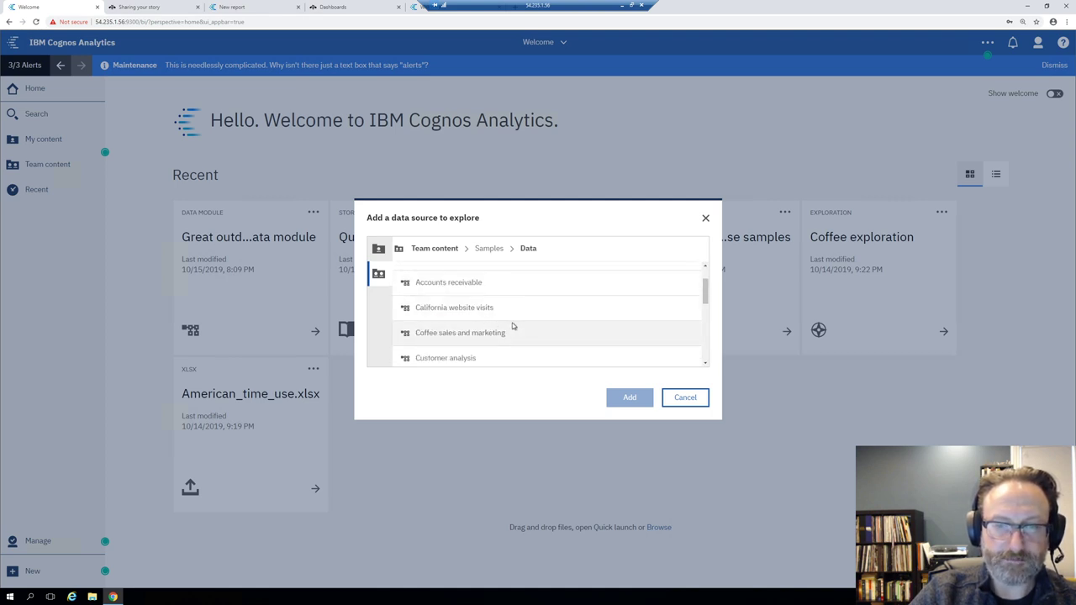
scroll(513, 326, "down", 1)
left_click(473, 291)
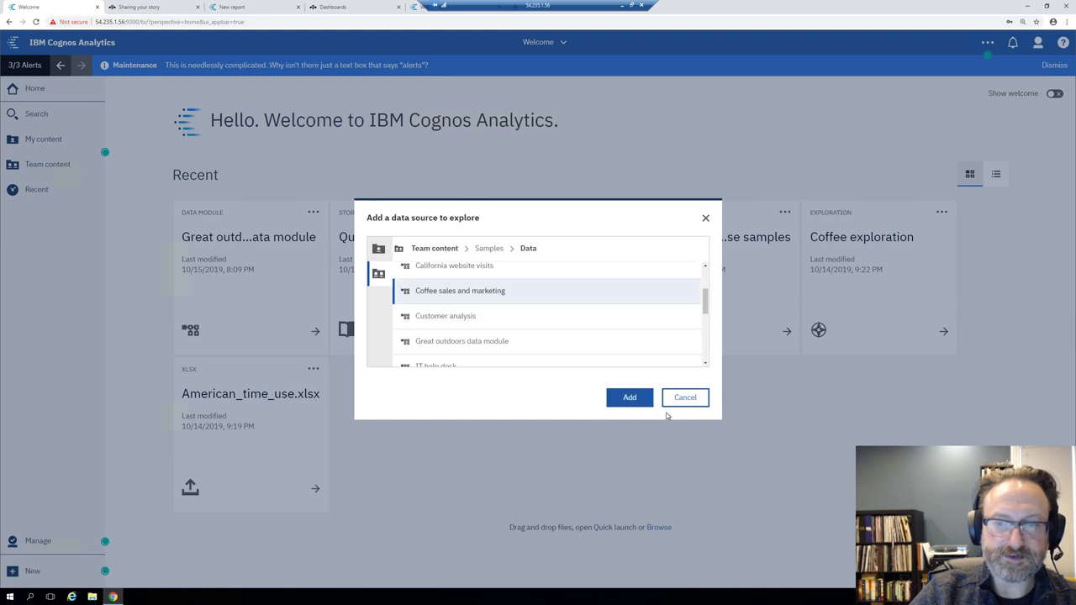
left_click(632, 400)
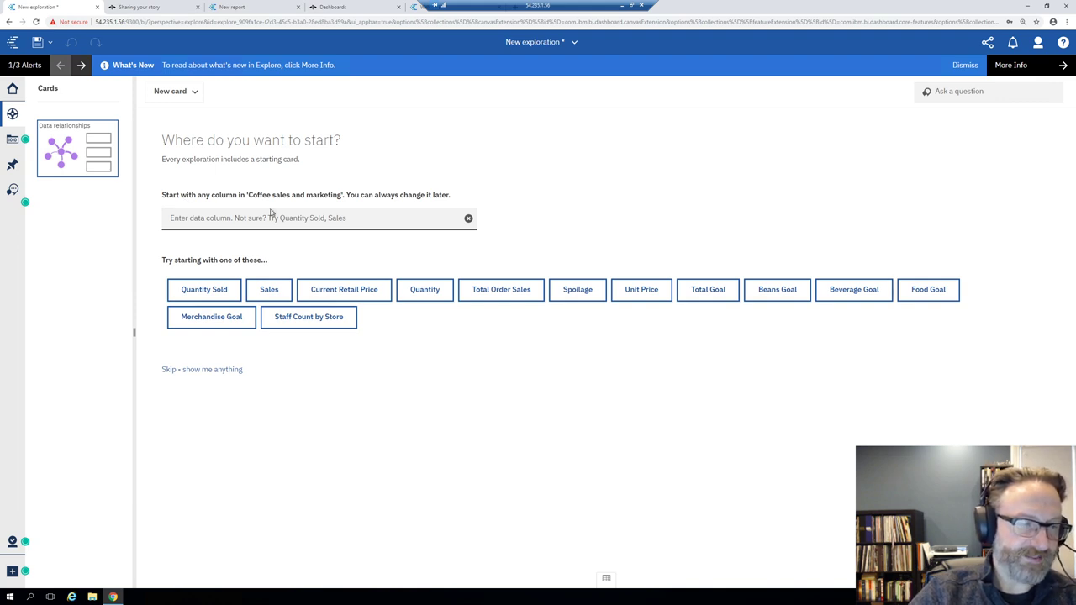
Step: Create a new job and open the selection of content for its job steps
left_click(12, 572)
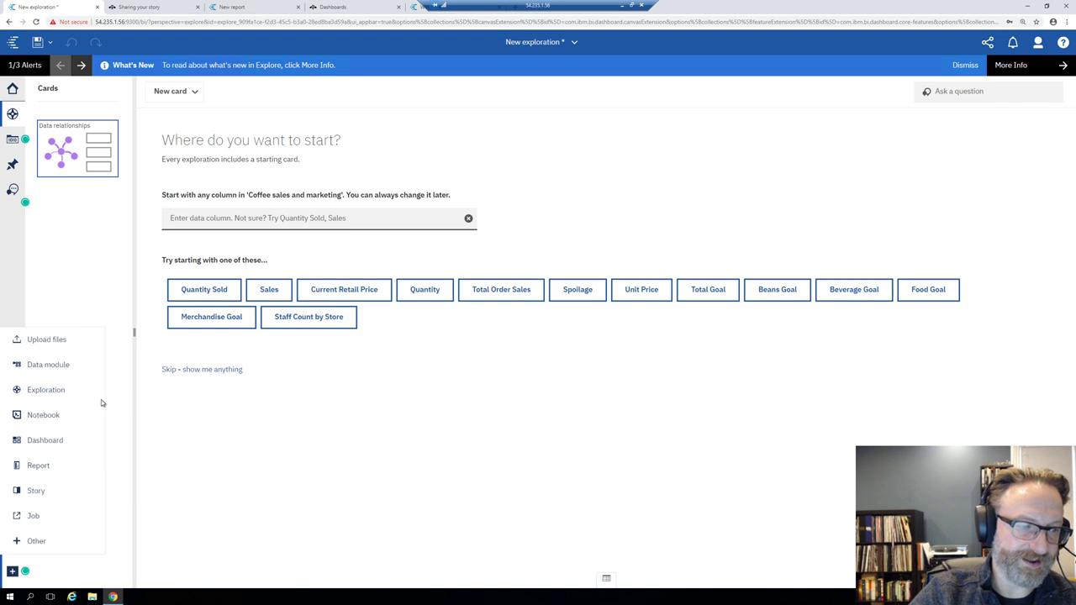
left_click(33, 517)
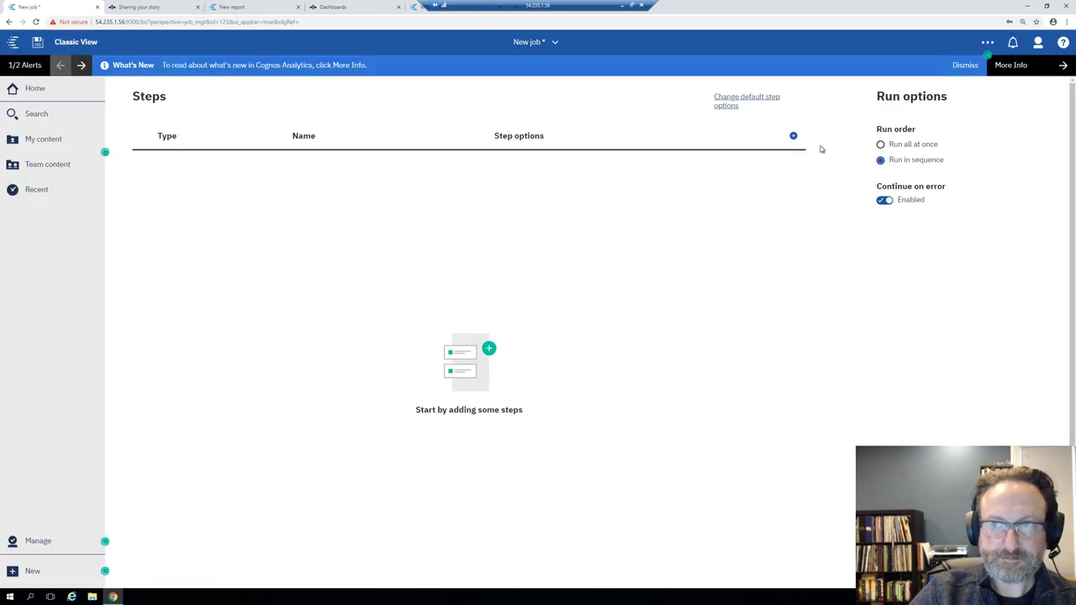
left_click(793, 136)
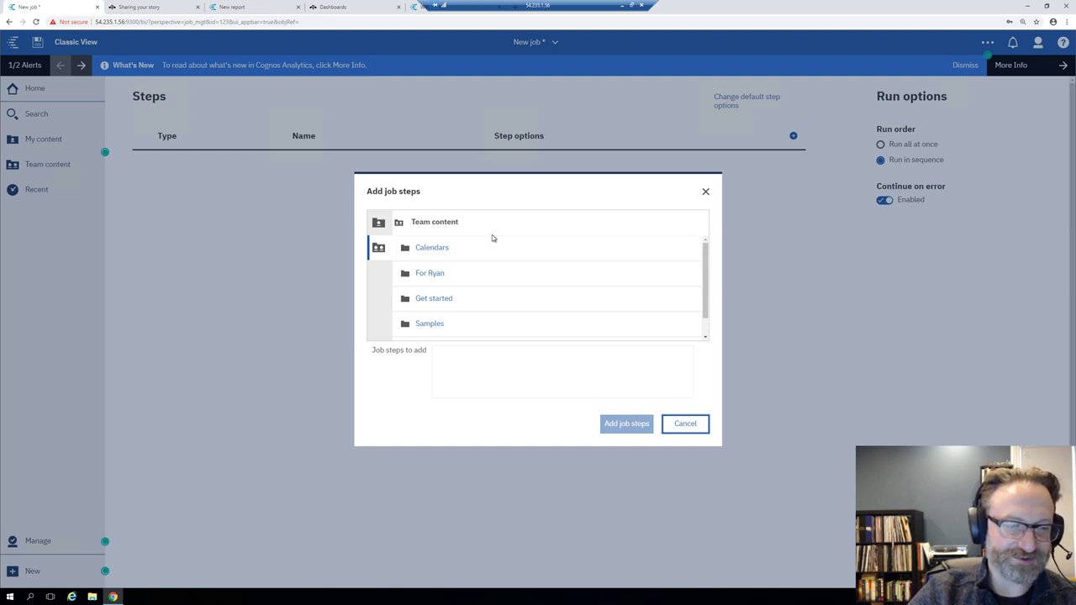
Step: Browse the team Samples folders, including Data and Source files, for possible job steps and close the selection without adding any
scroll(479, 326, "down", 1)
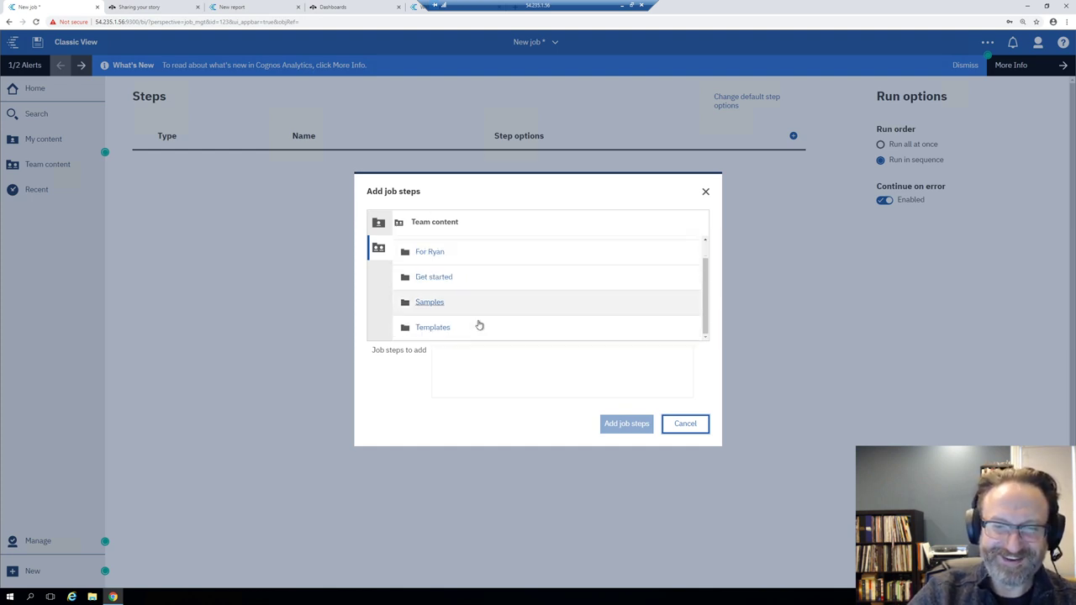
scroll(446, 286, "up", 1)
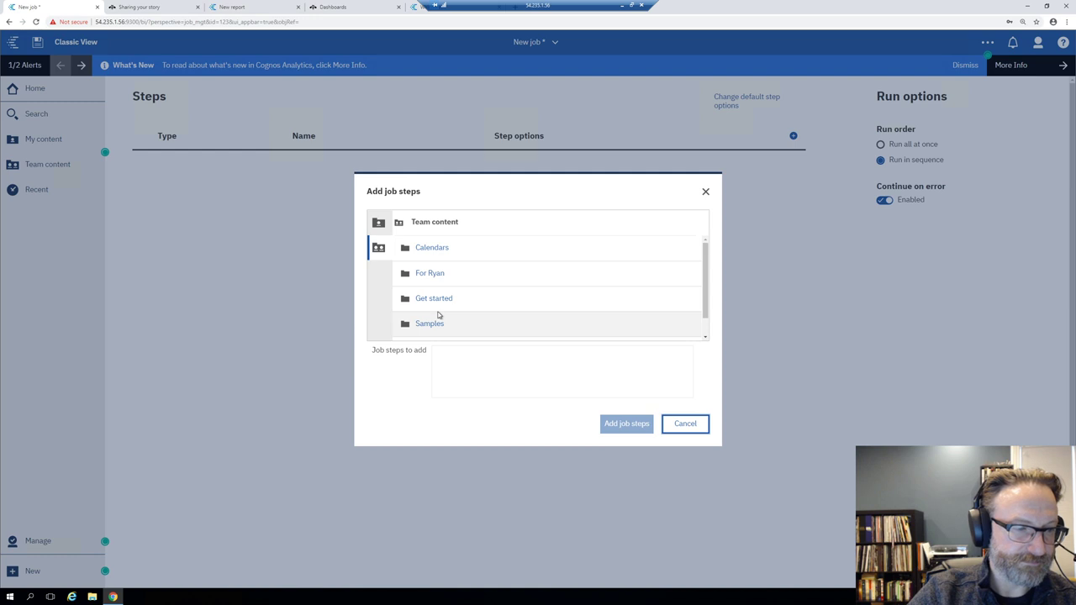
left_click(429, 325)
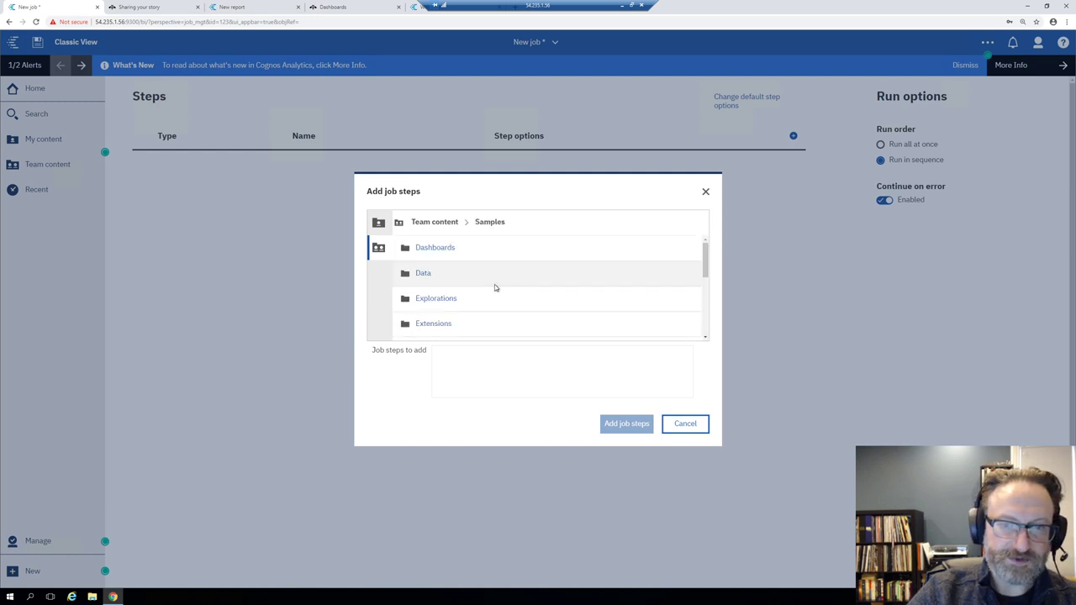
scroll(488, 287, "down", 5)
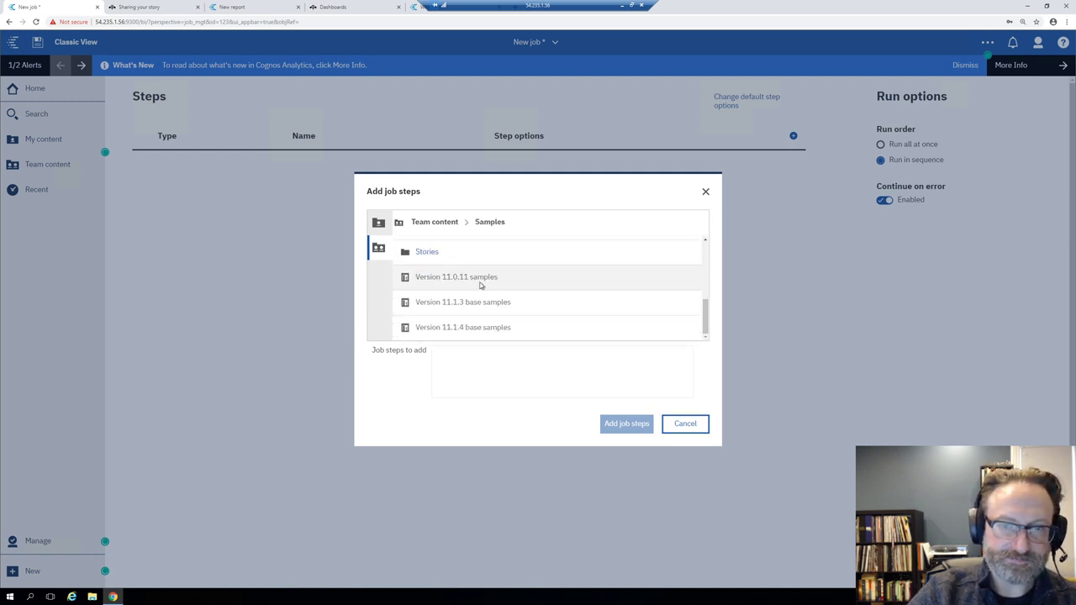
scroll(481, 286, "up", 5)
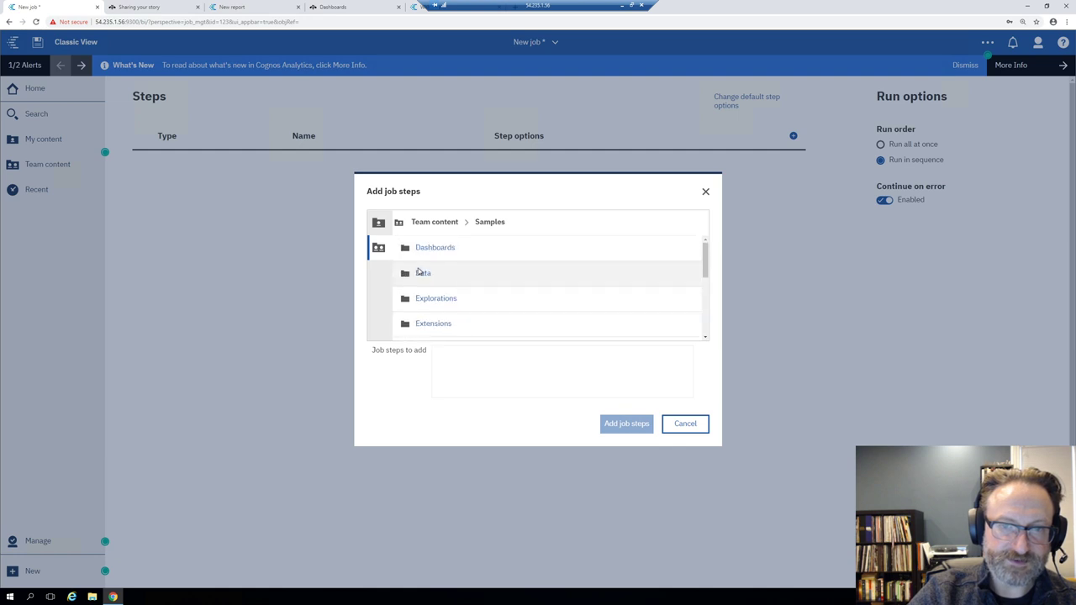
left_click(419, 272)
left_click(433, 273)
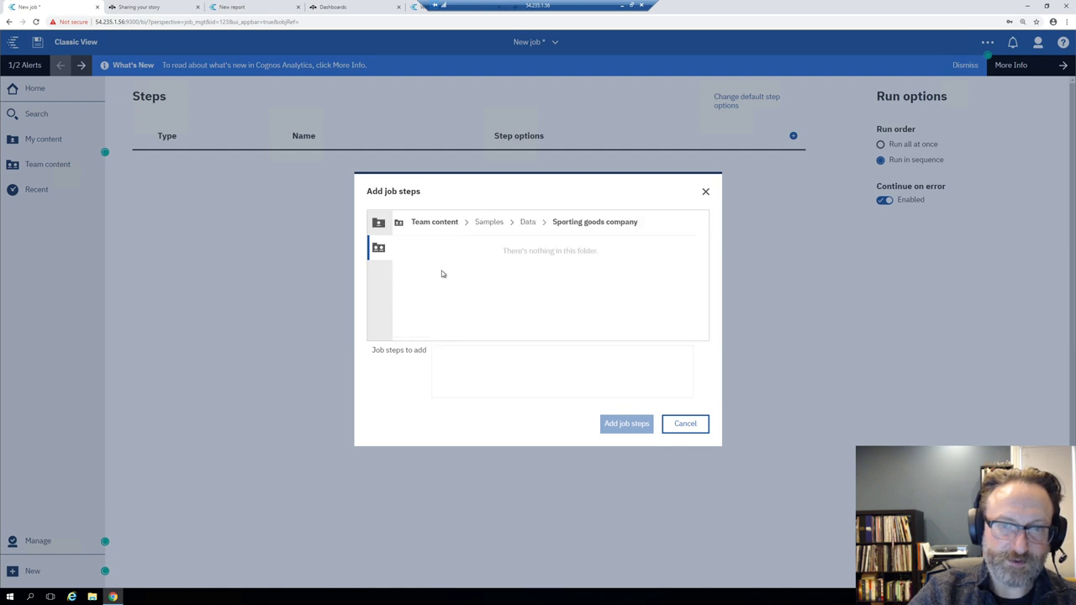
left_click(527, 223)
left_click(435, 250)
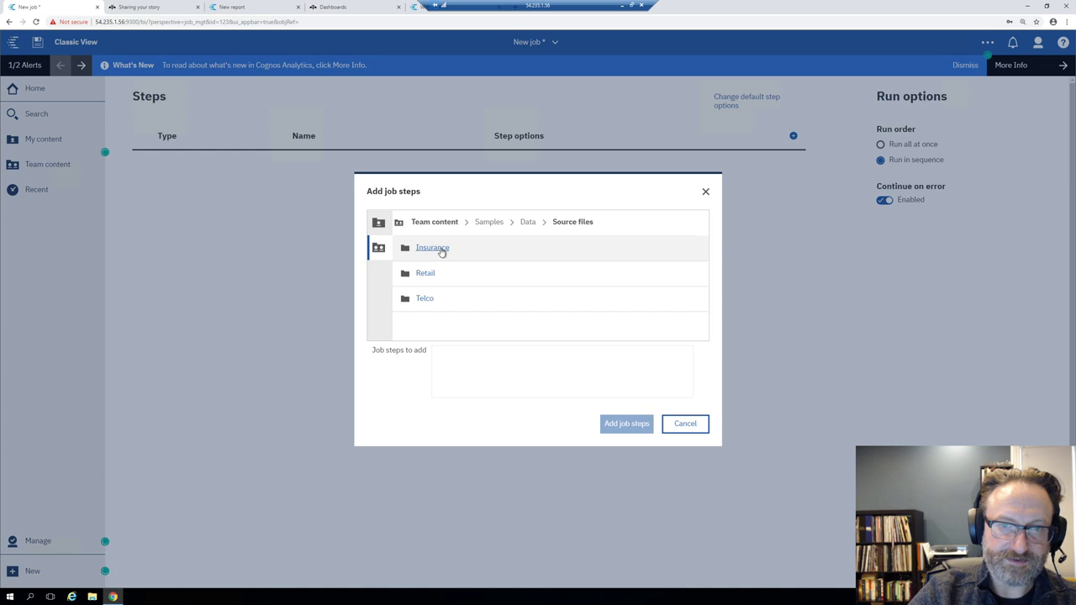
left_click(440, 249)
left_click(530, 223)
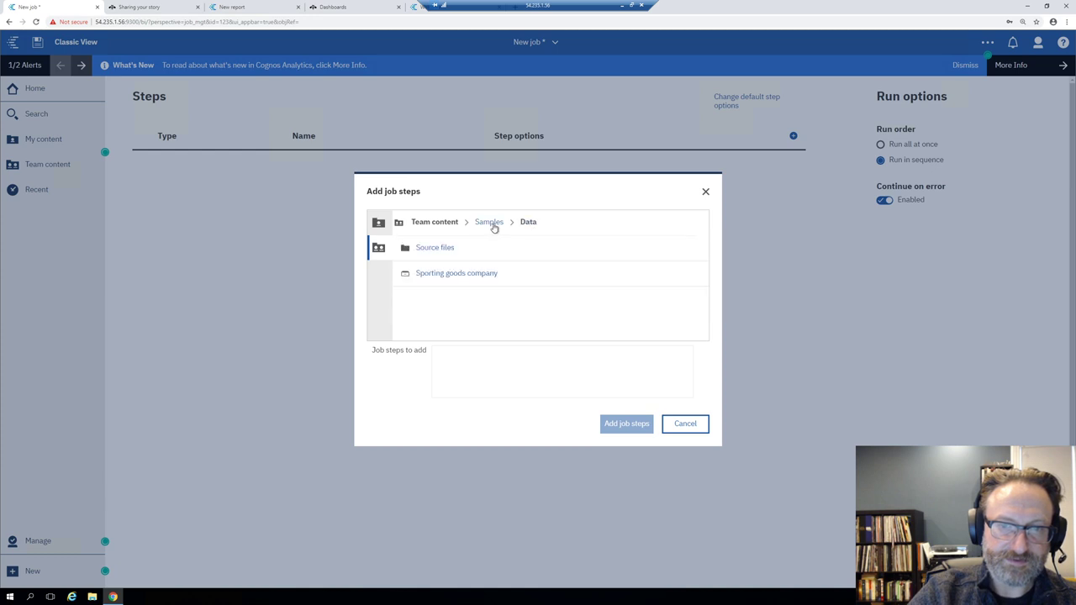
left_click(490, 222)
scroll(446, 300, "down", 2)
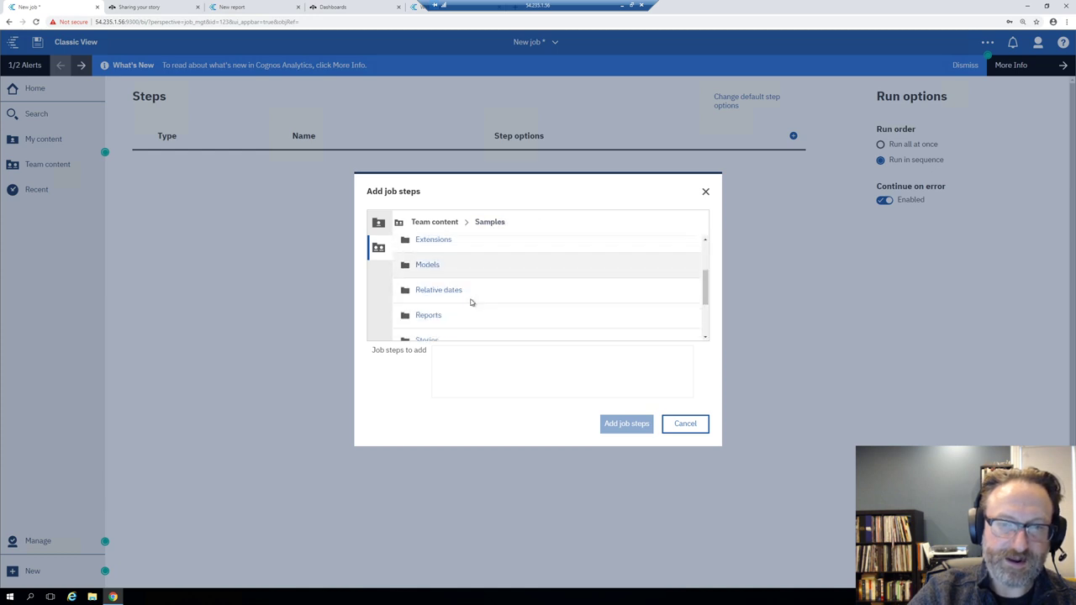
scroll(471, 302, "down", 3)
scroll(471, 304, "up", 3)
left_click(684, 424)
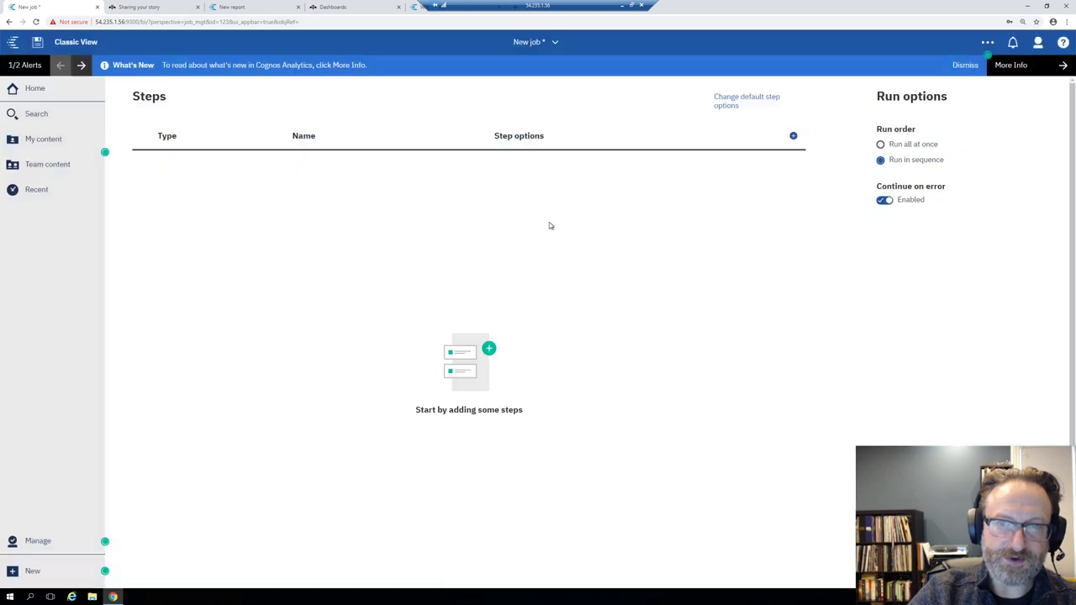
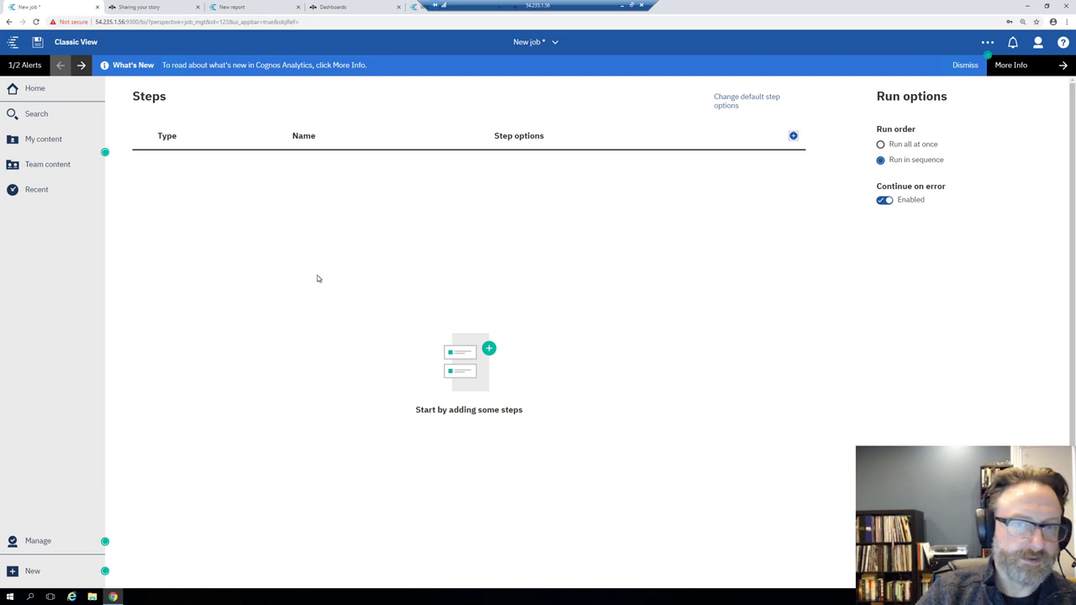
Step: Switch from the new job back to the open New exploration
left_click(542, 47)
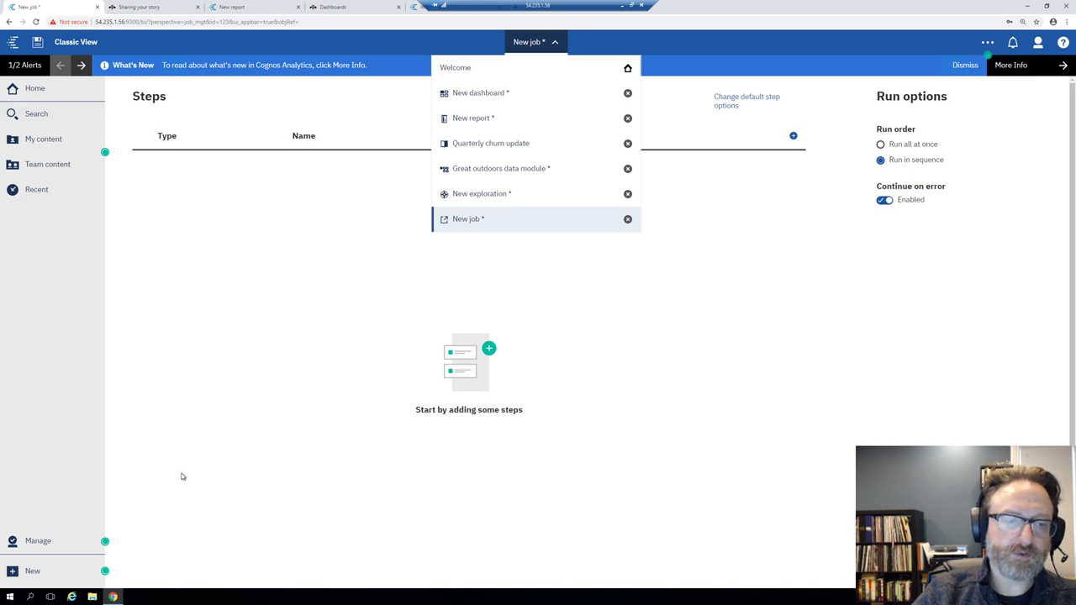
left_click(152, 496)
left_click(23, 576)
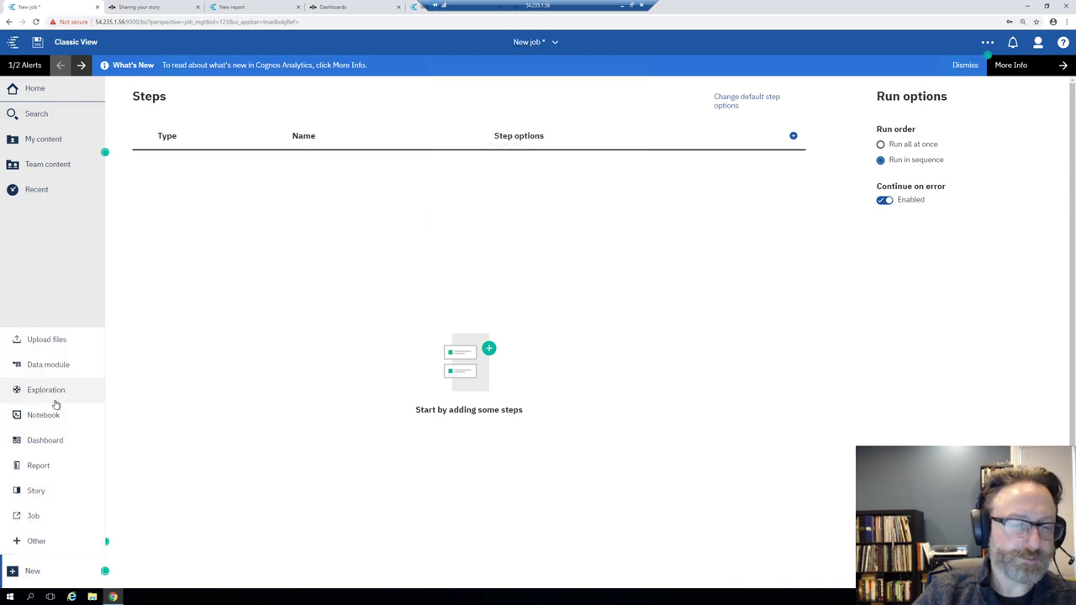
left_click(536, 44)
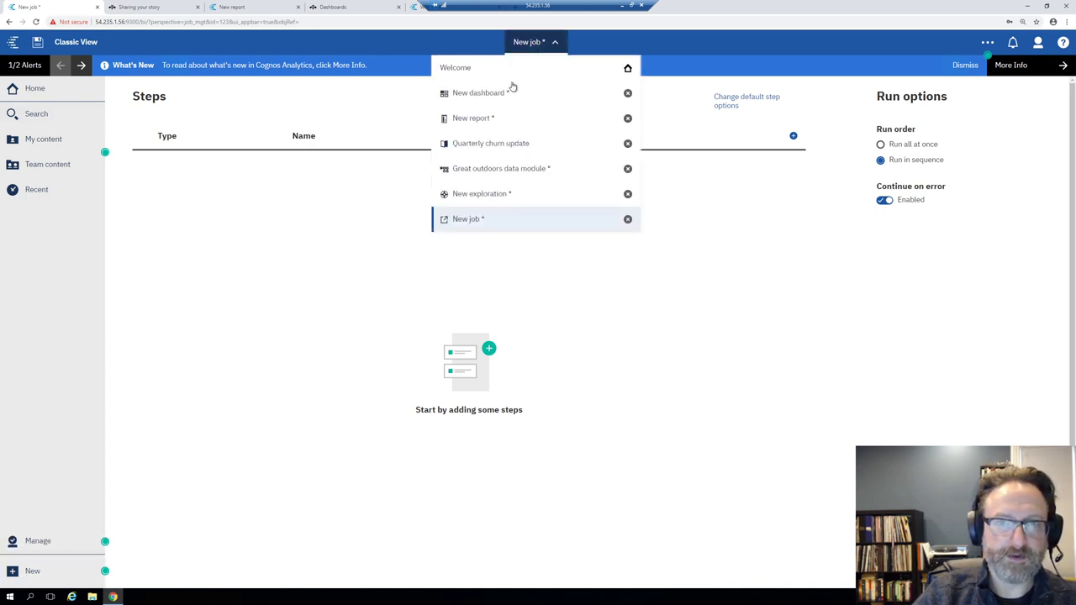
left_click(497, 197)
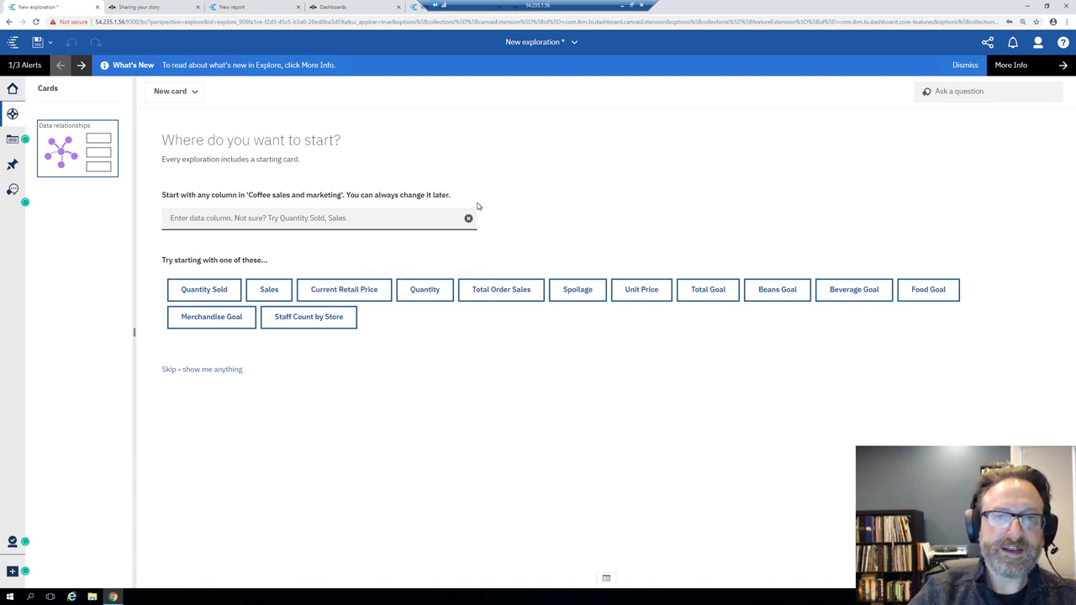
left_click(341, 217)
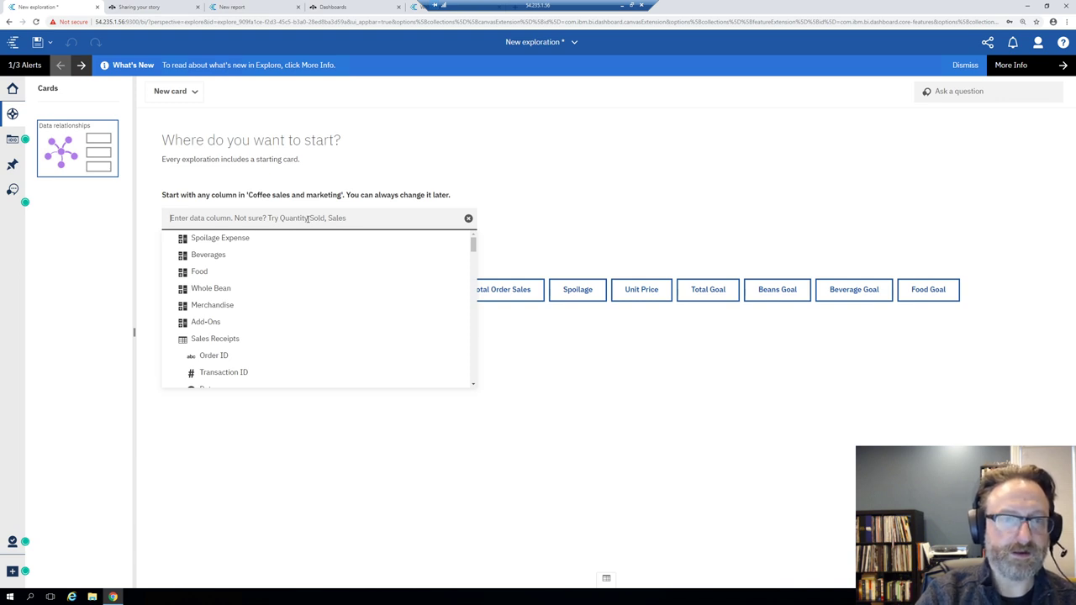
type("coff")
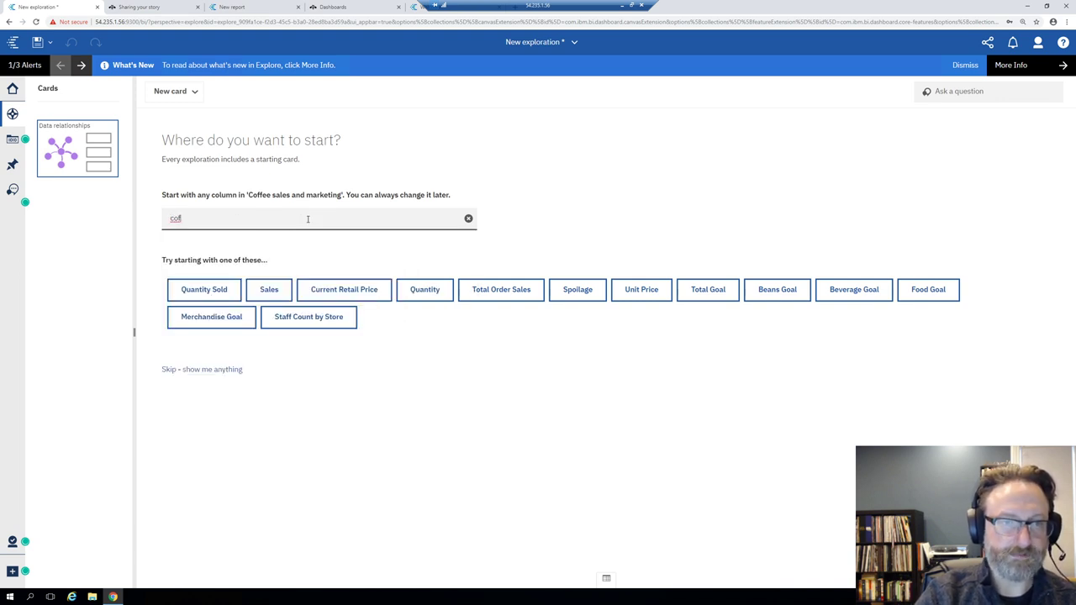
type("ee")
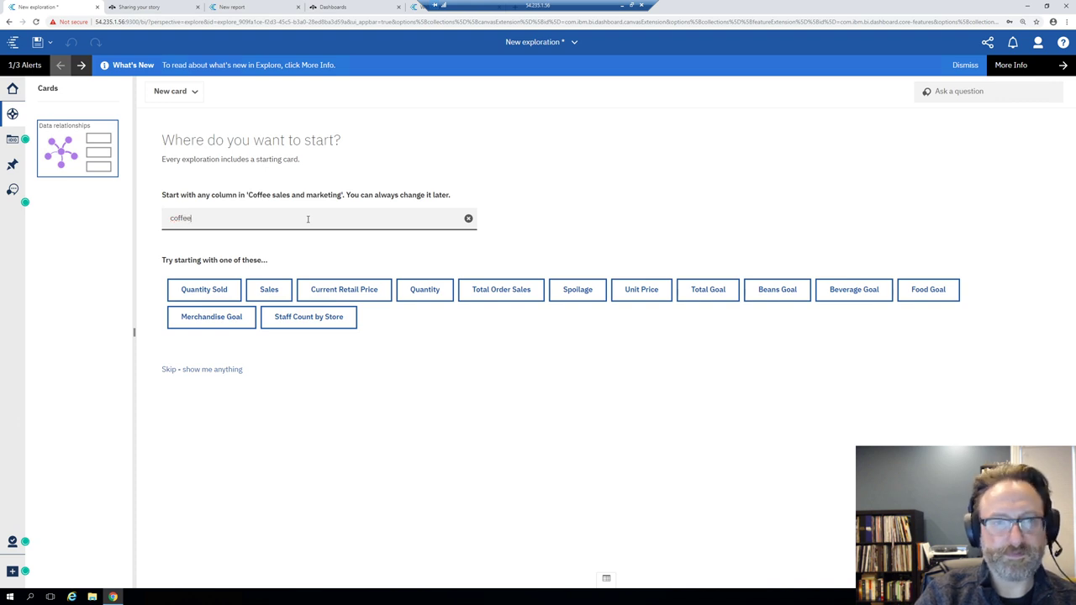
type(" sales and marketing")
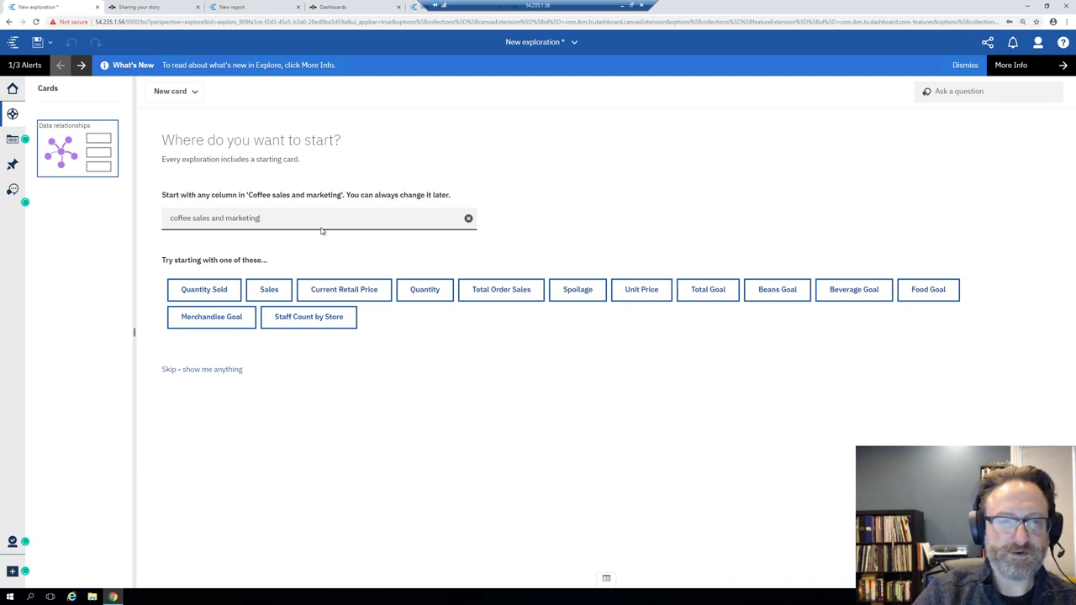
double_click(334, 214)
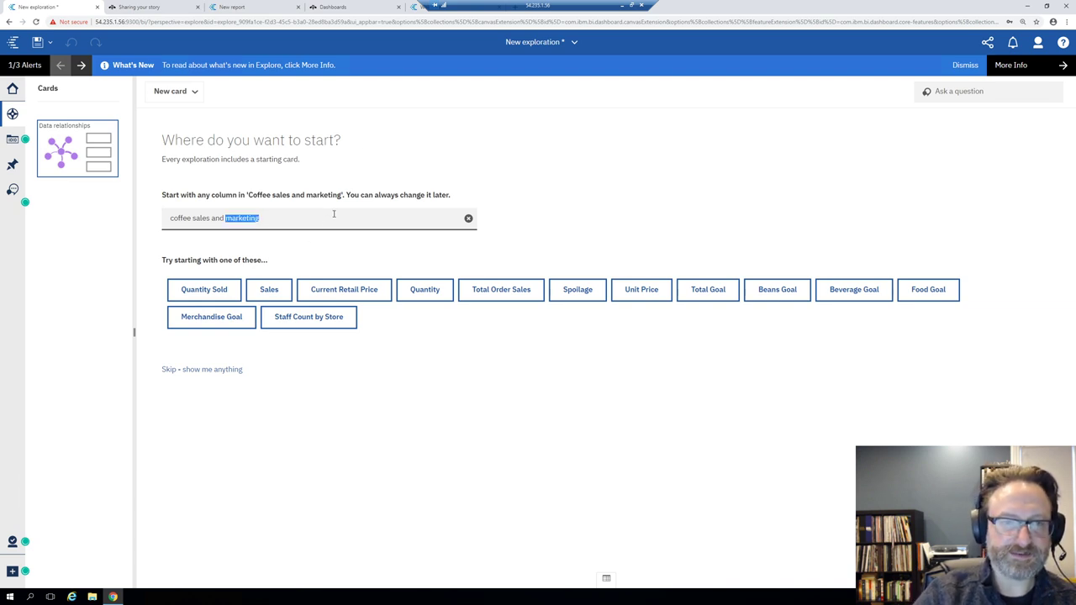
left_click(314, 225)
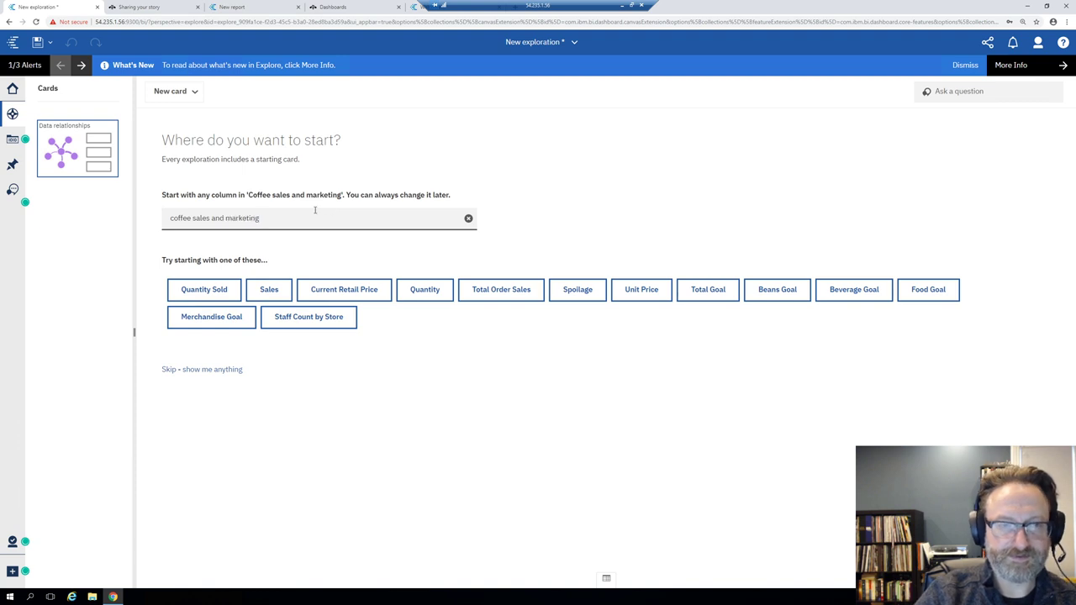
key("BackSpace")
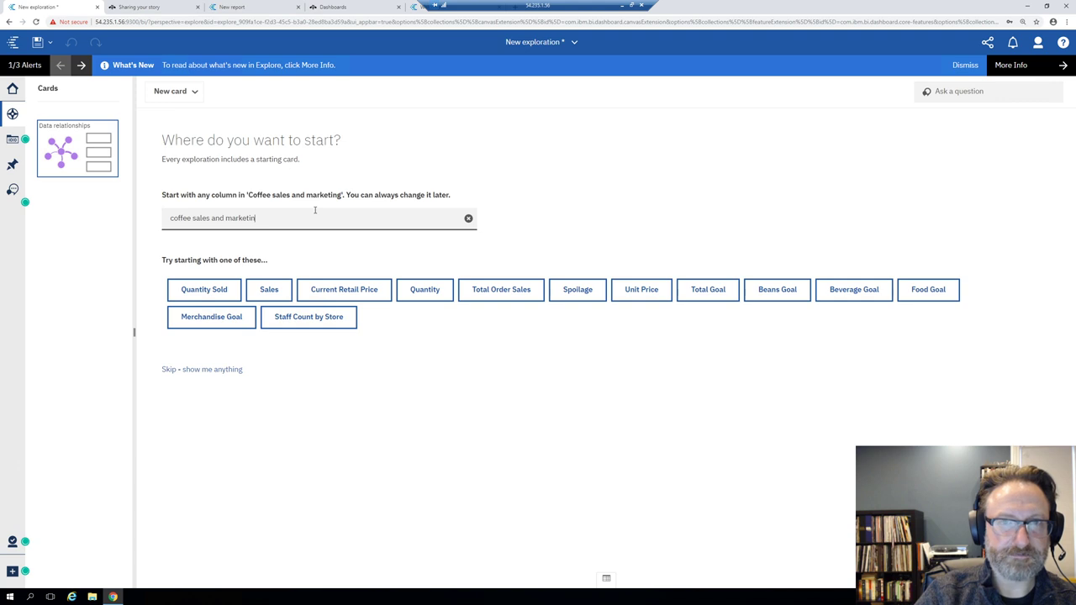
left_click(468, 217)
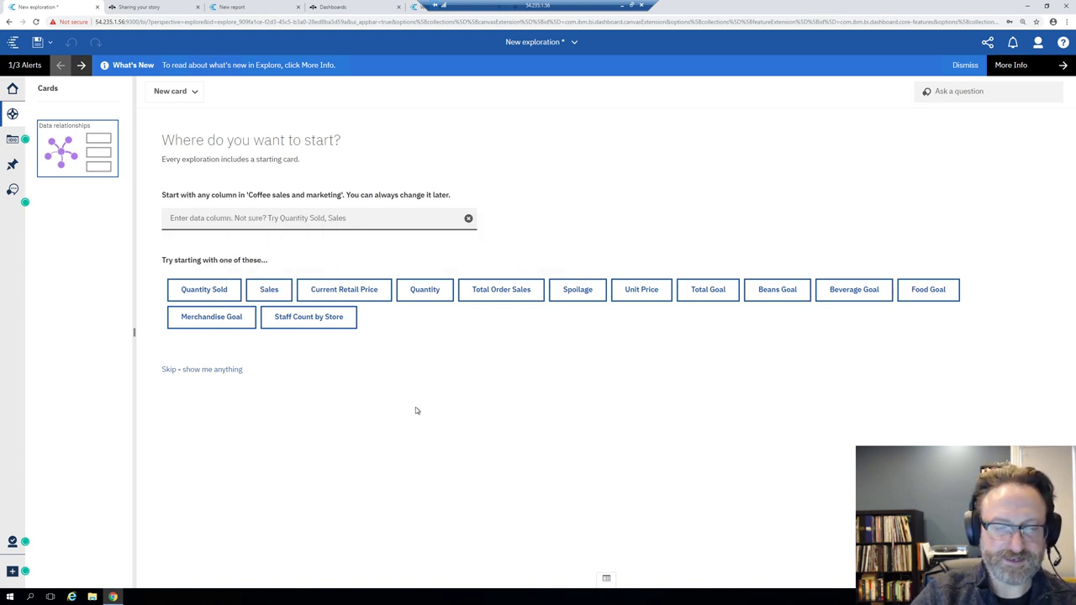
Step: Start the exploration from the Sales column and show secondary relationships in its data relationships diagram
left_click(269, 292)
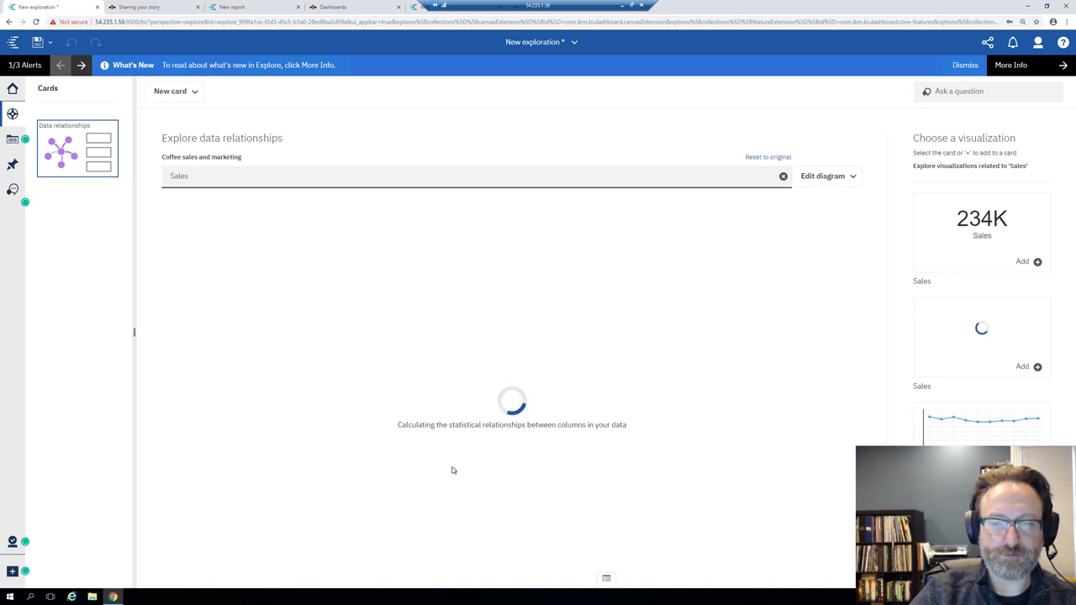
left_click(822, 179)
left_click(759, 220)
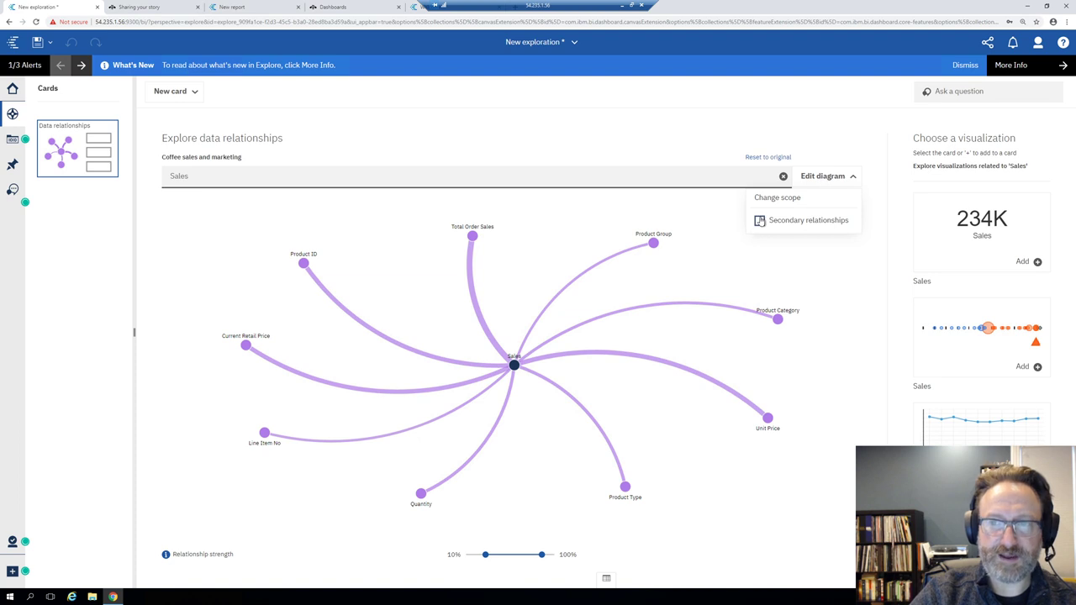
left_click(653, 115)
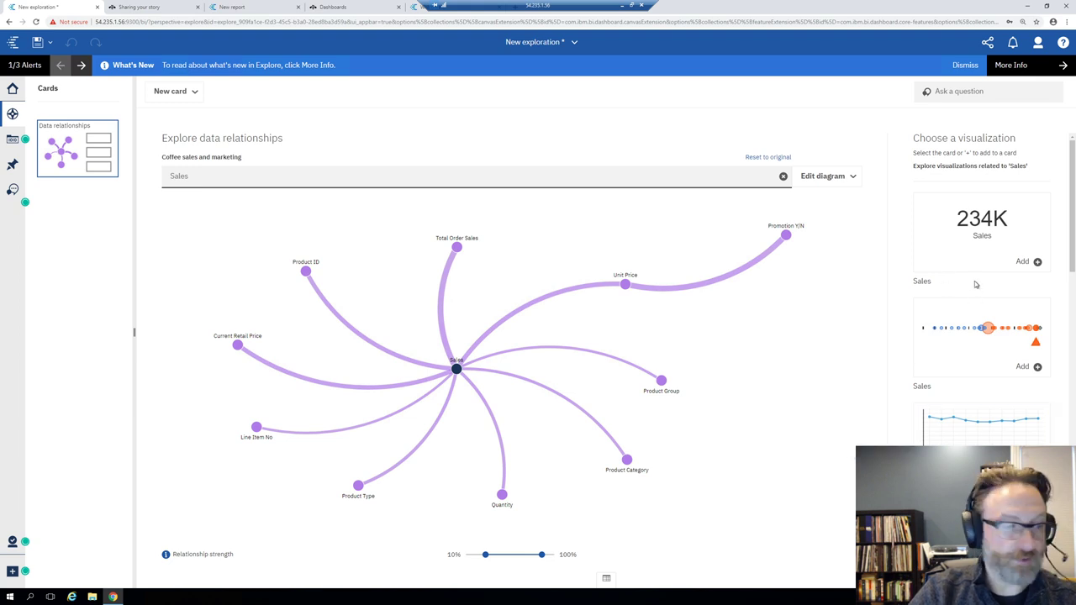
Step: Add the Sales by Date and Sales by Time visualizations colored by Order No, plus the Sales by Product ID and Date heatmap, as cards
scroll(975, 284, "down", 1)
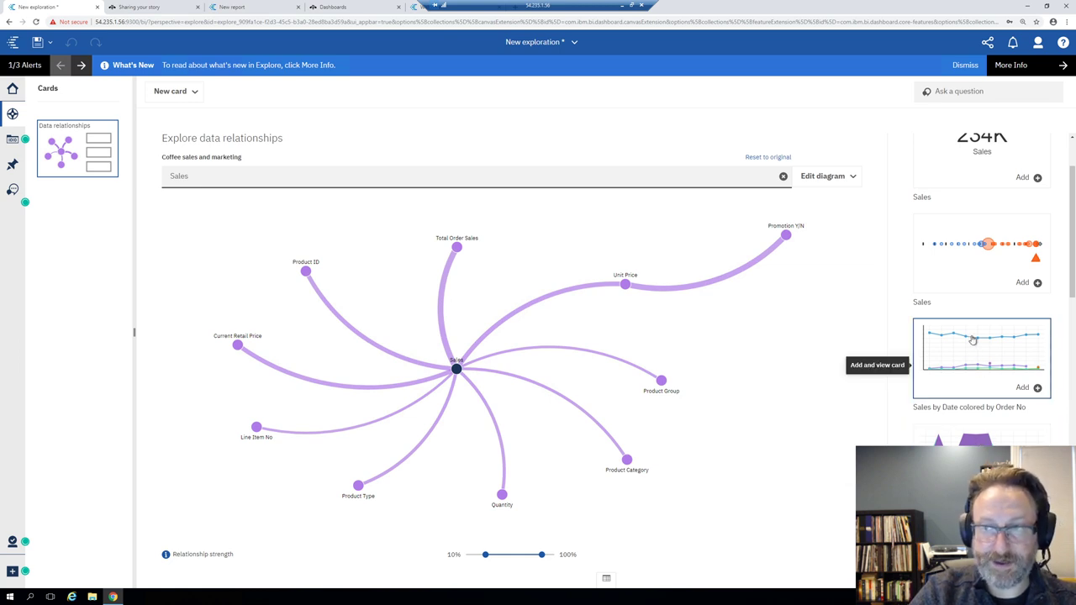
scroll(983, 290, "up", 2)
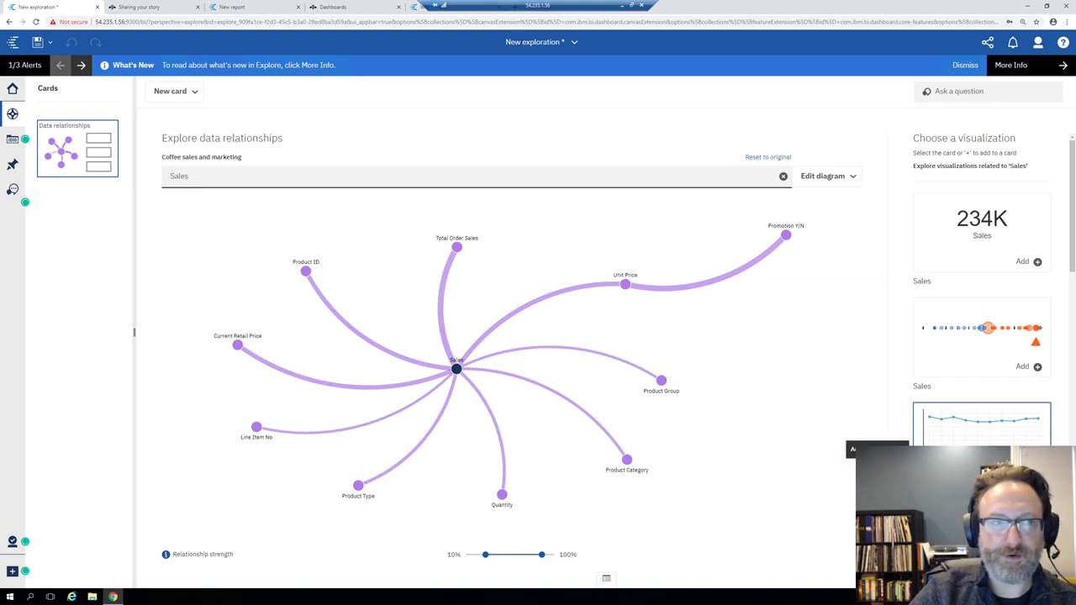
left_click(982, 424)
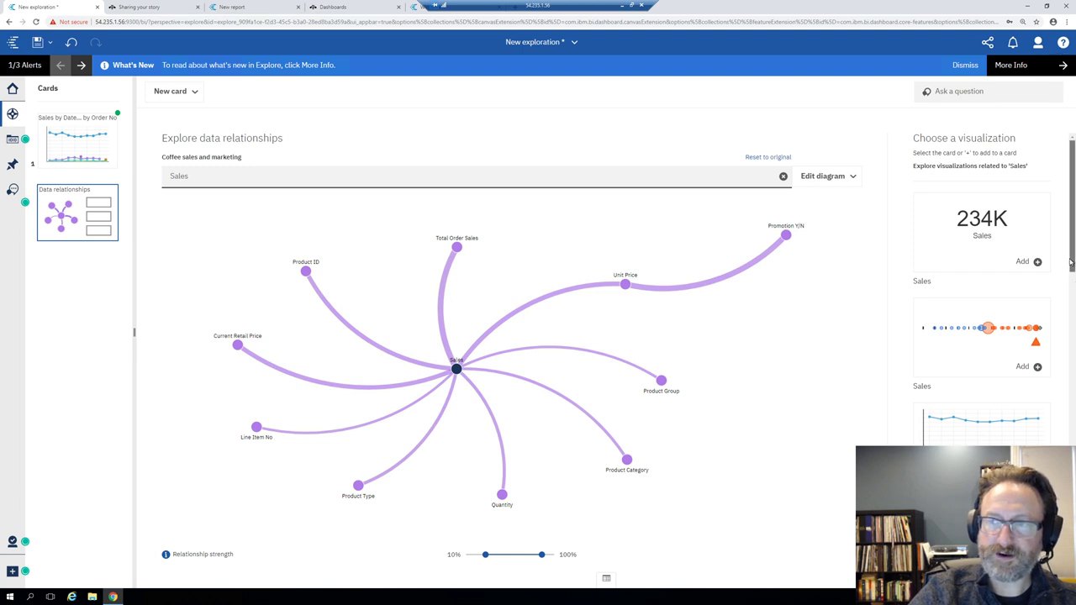
left_click_drag(1073, 264, 1071, 367)
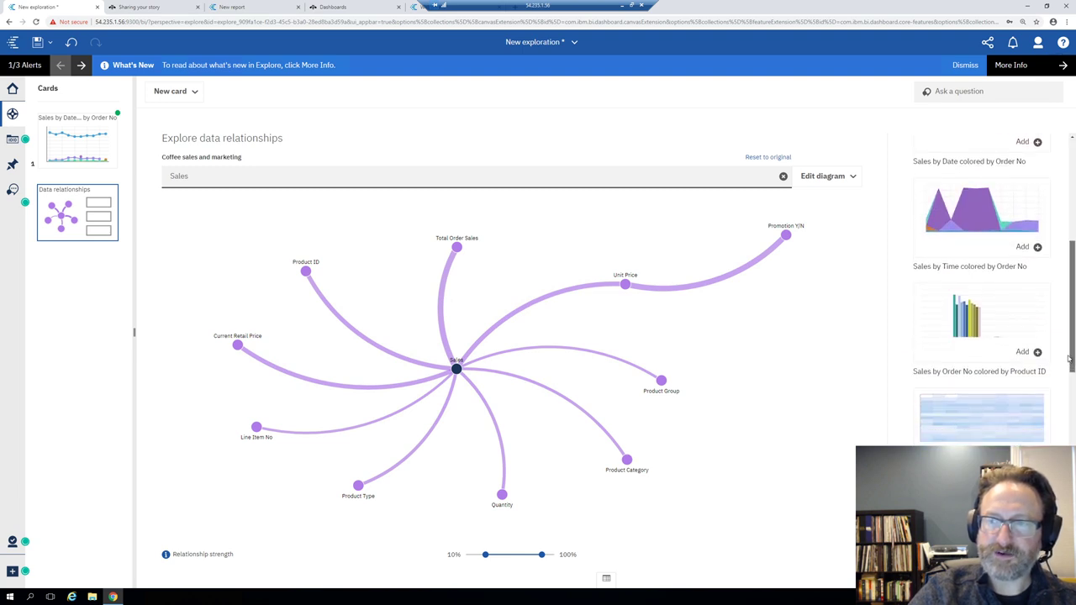
left_click(1038, 242)
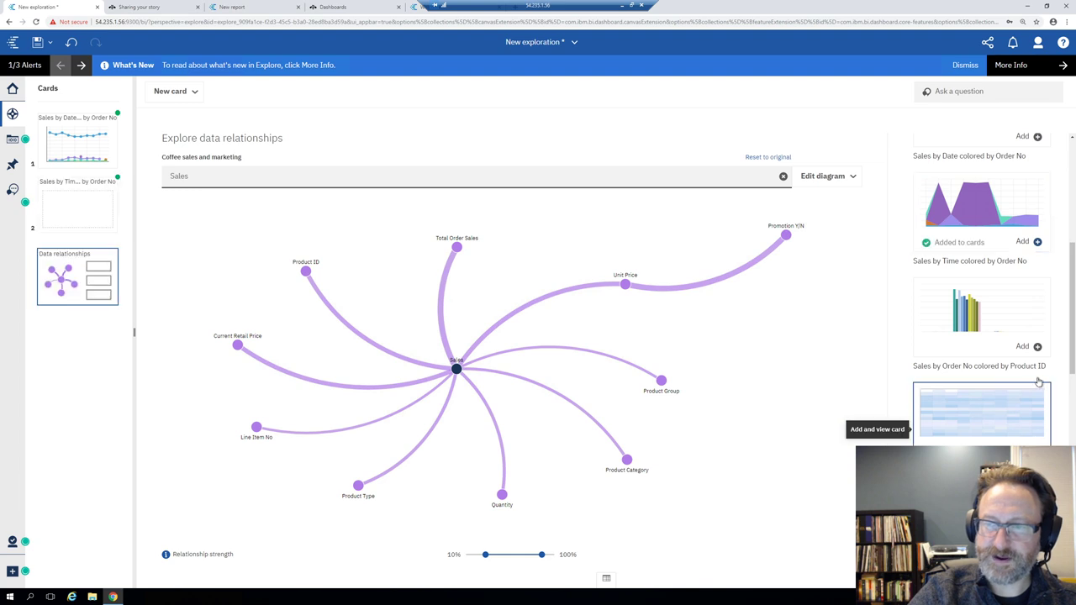
left_click(982, 411)
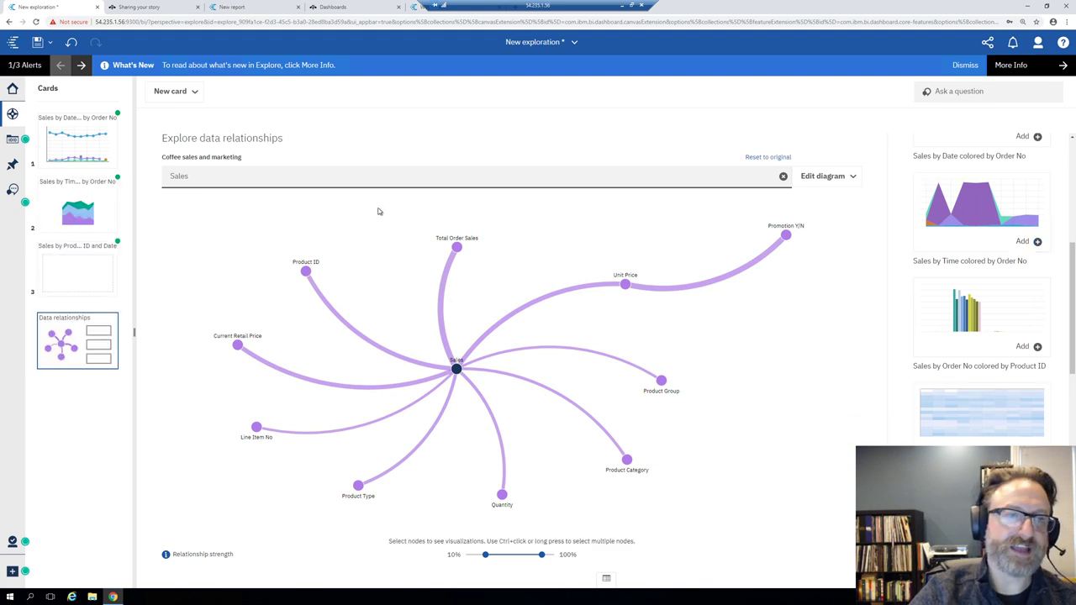
Step: From the Sales by Time card, open the Sales driver analysis for the correlation with Total Order Sales and Product Type
left_click(98, 211)
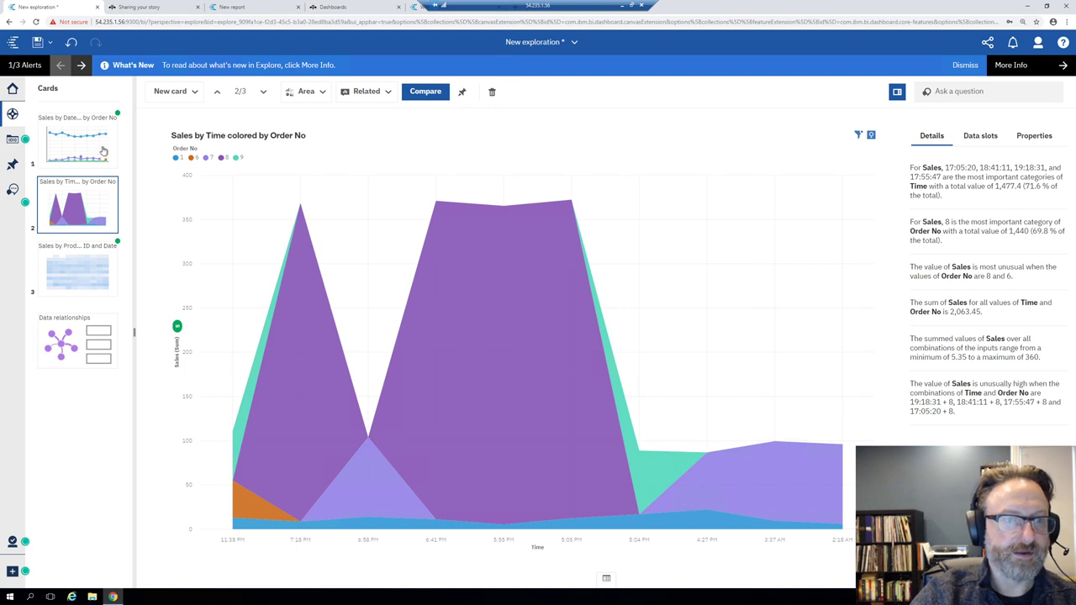
left_click(176, 328)
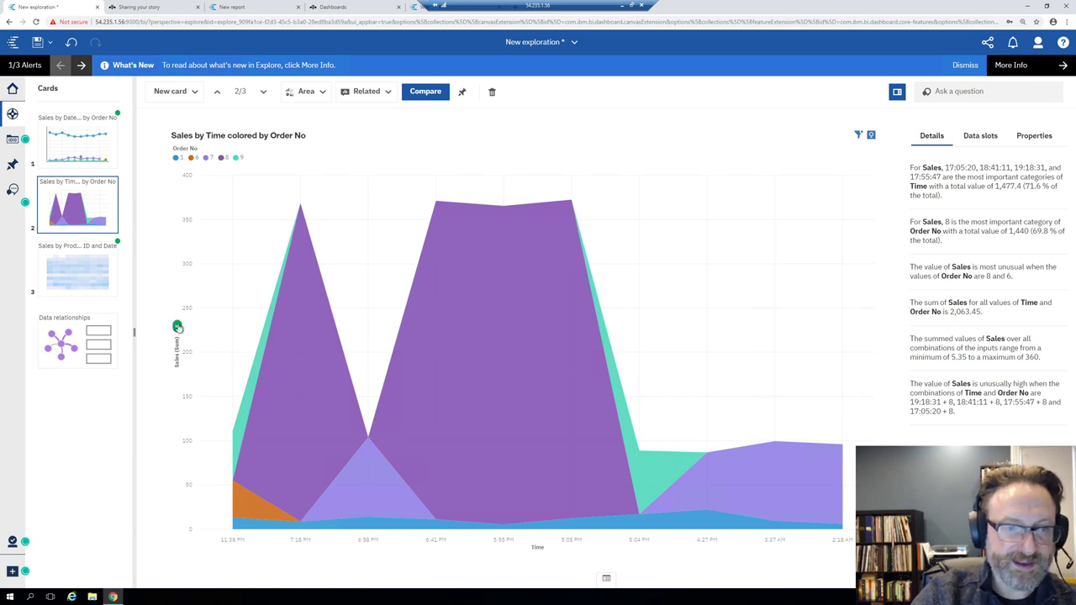
left_click(177, 327)
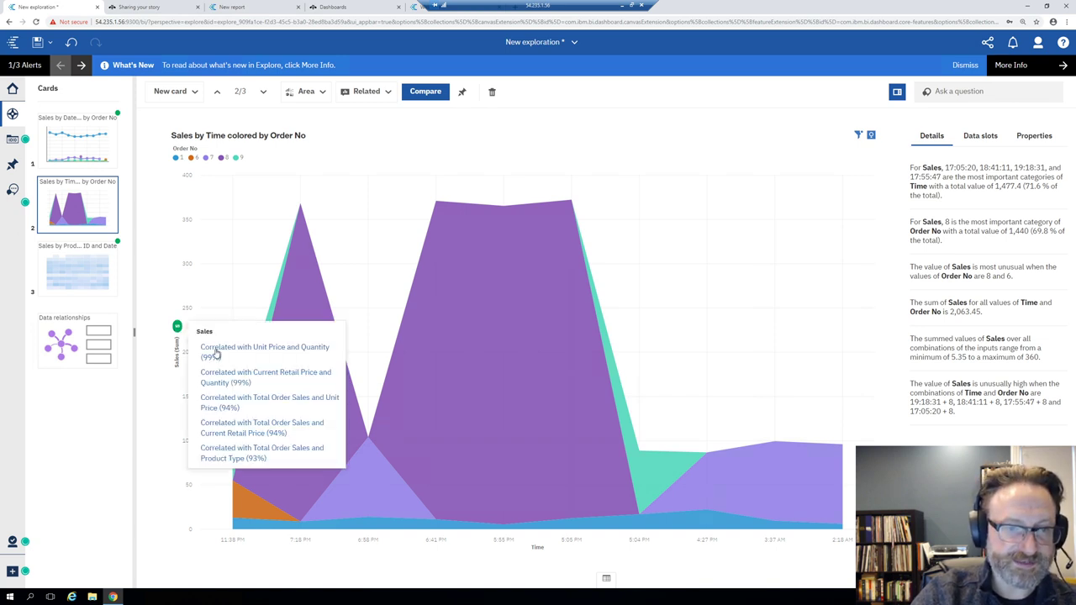
left_click(246, 454)
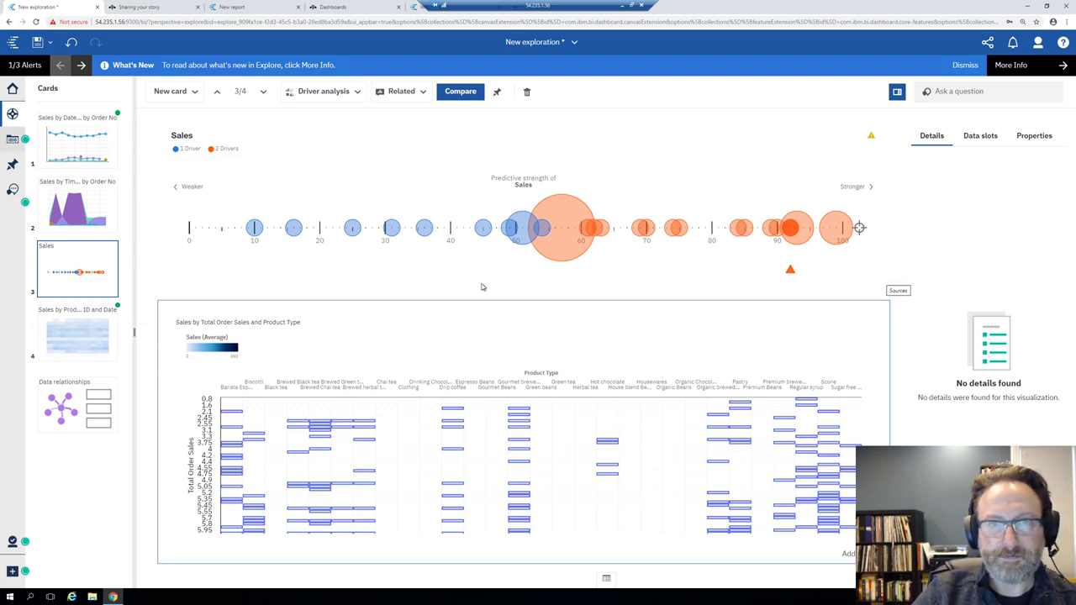
Step: Add comparison cards for Sales by Date colored by Order No, with Total Order Sales and with Bottom 10 on Sales
left_click(113, 195)
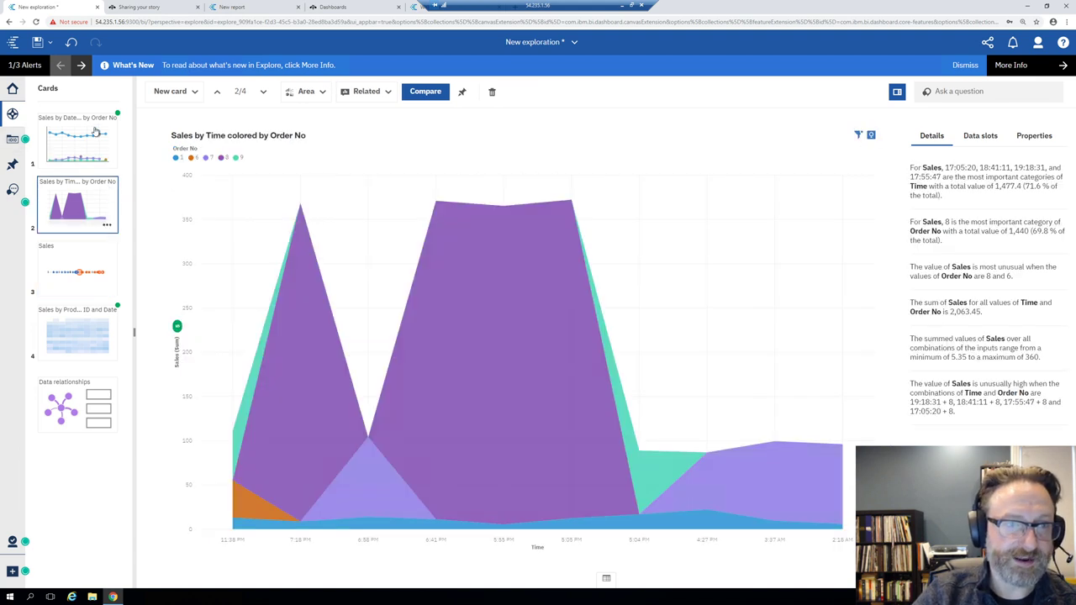
left_click(95, 132)
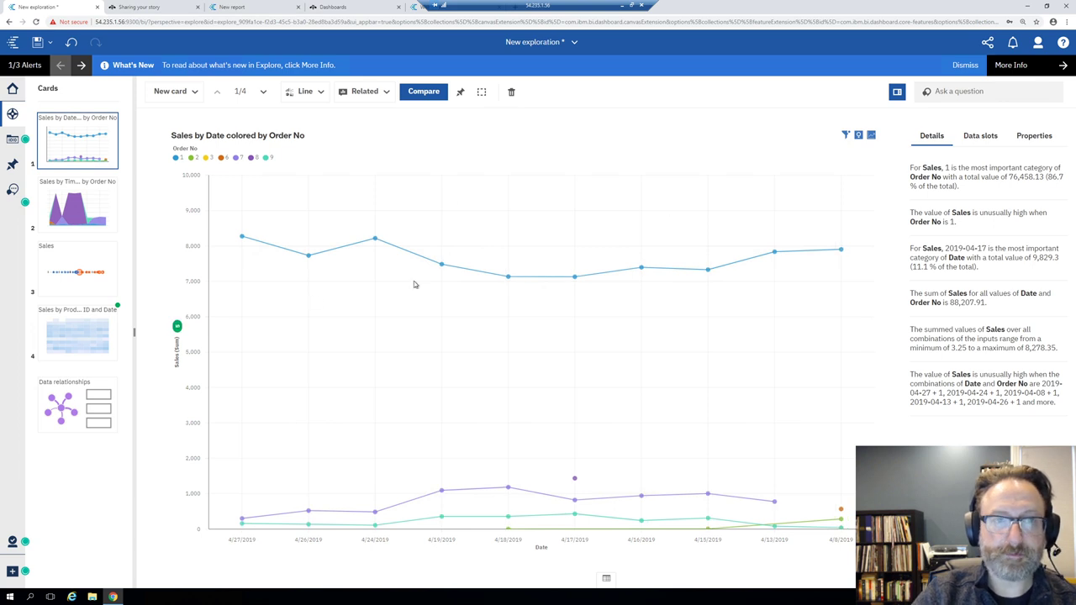
left_click(424, 92)
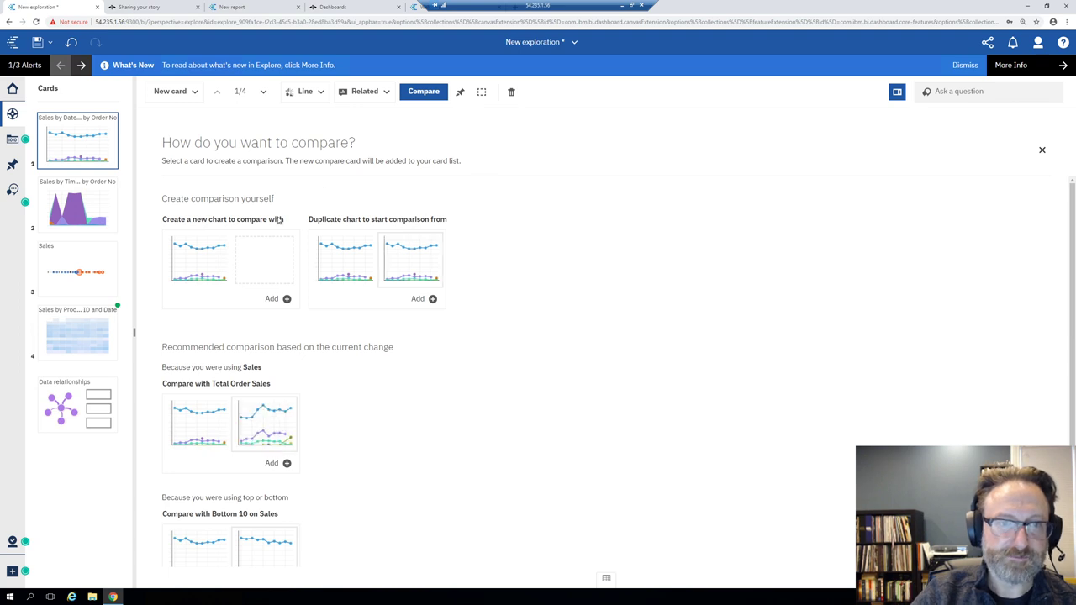
left_click(254, 268)
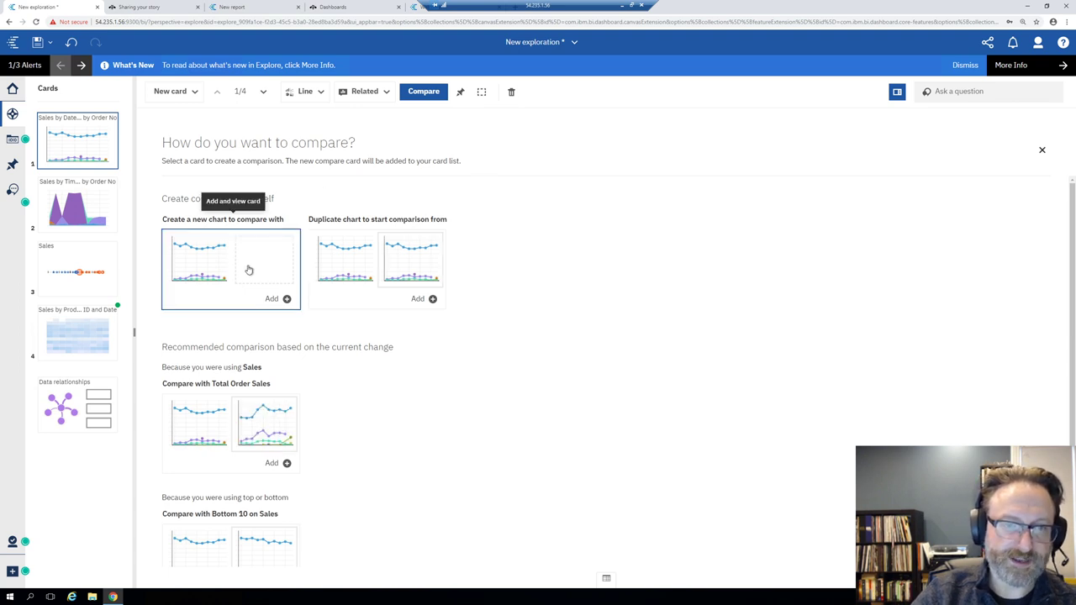
left_click(406, 277)
scroll(411, 261, "down", 1)
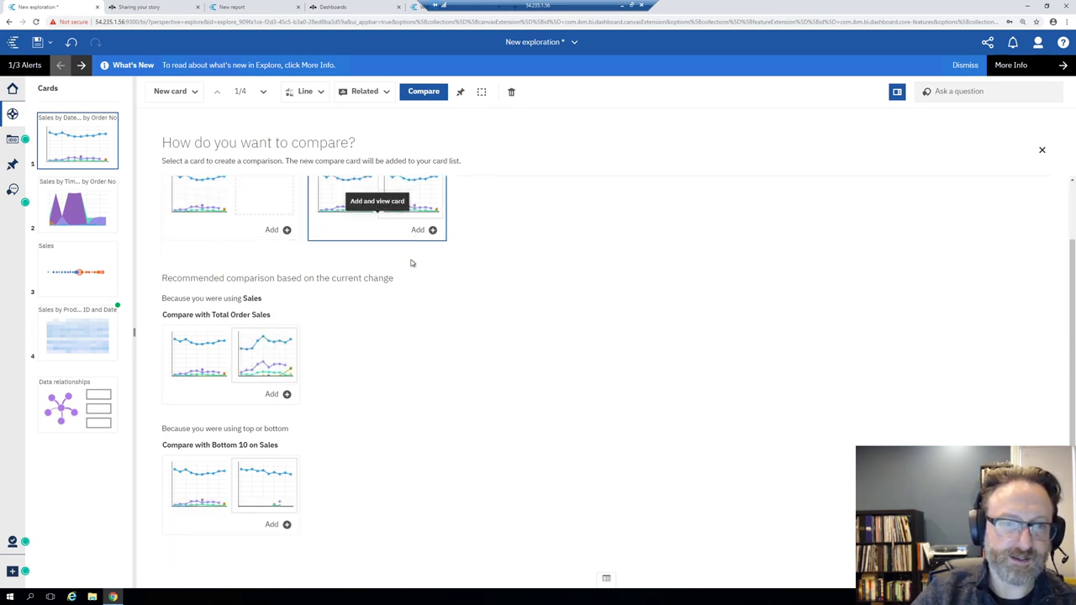
left_click(260, 351)
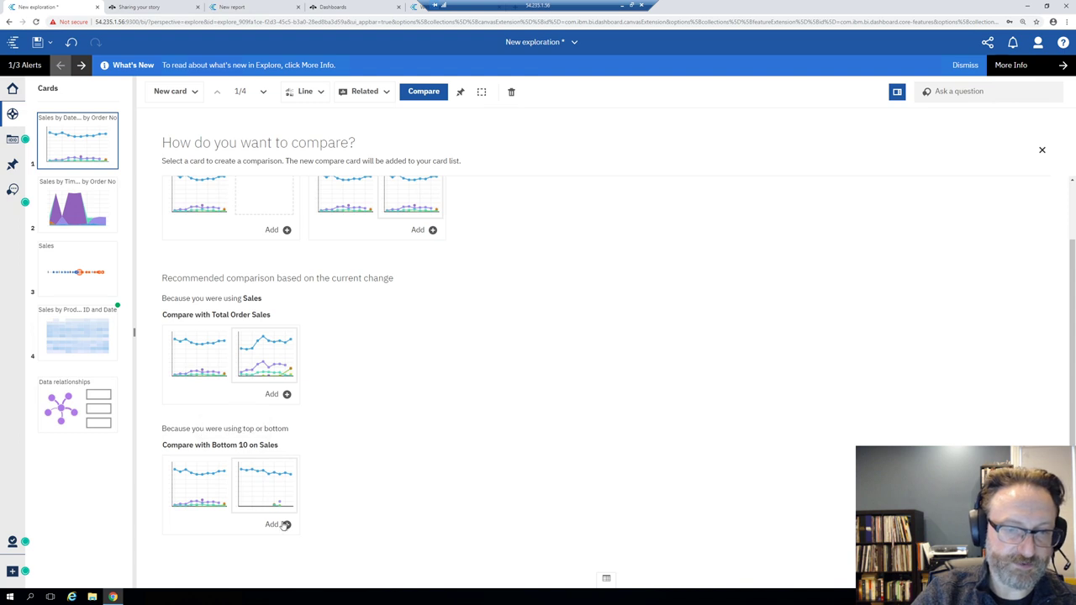
left_click(288, 394)
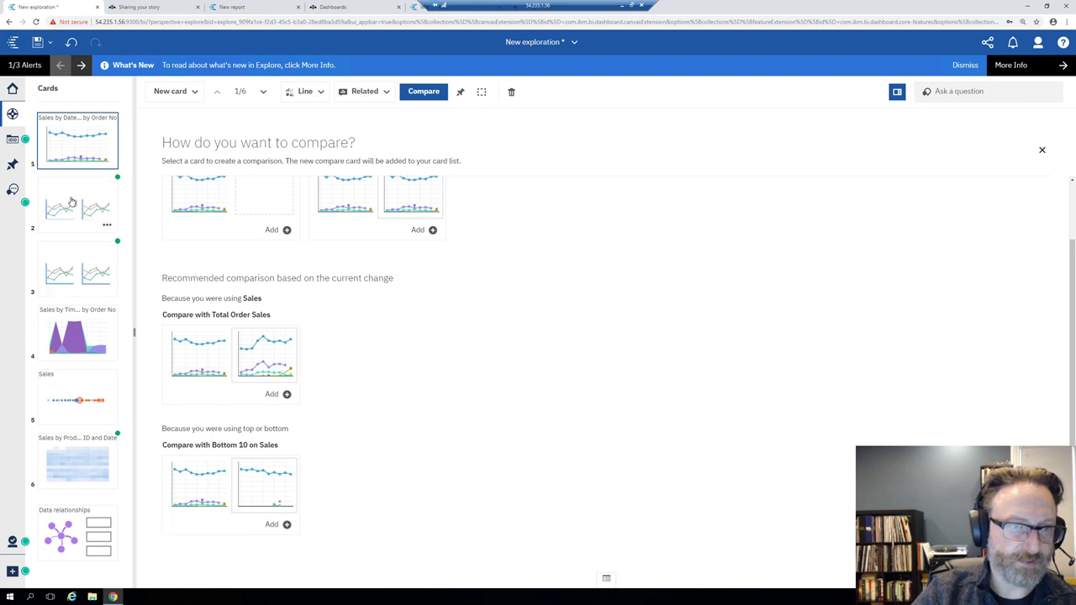
Step: Open the Total Order Sales comparison card and examine the details of Chart B
left_click(69, 205)
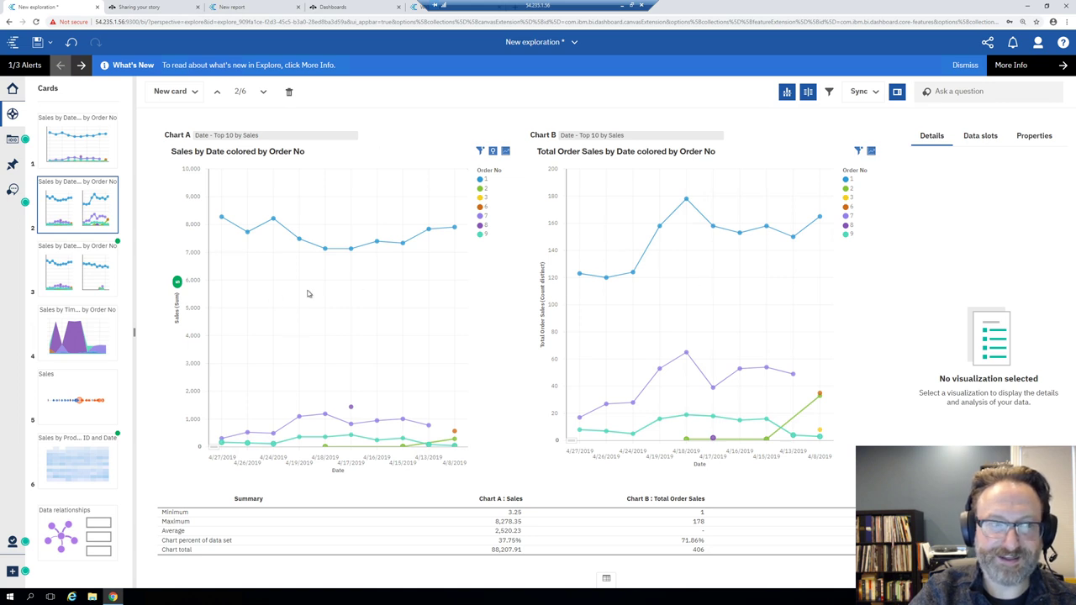
left_click(574, 447)
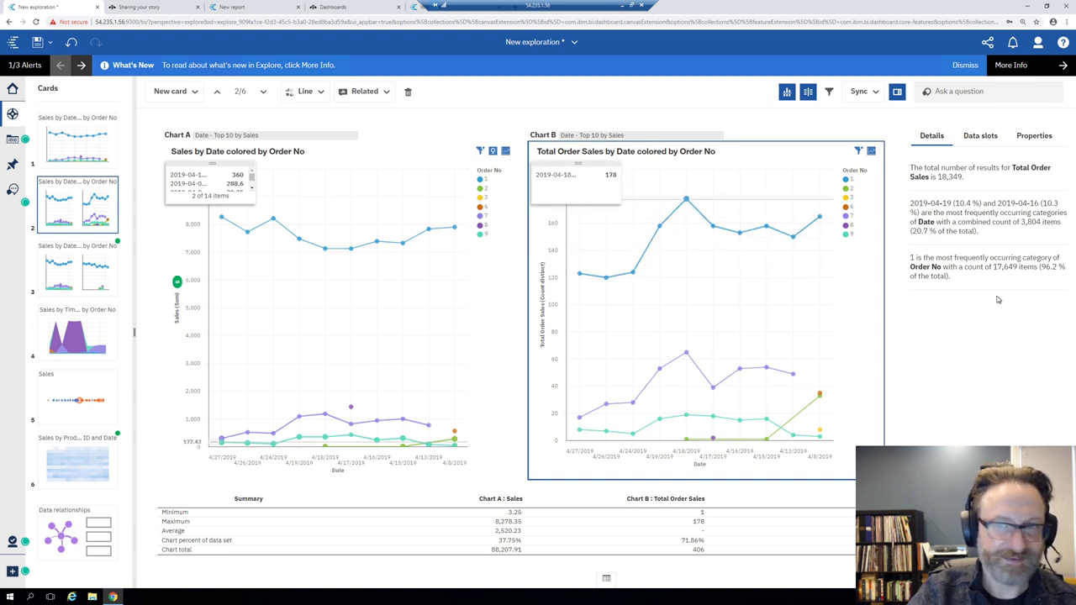
Step: Move the value list in Chart B off the plot's upper edge and lower the compare line to about 144.2
left_click(585, 183)
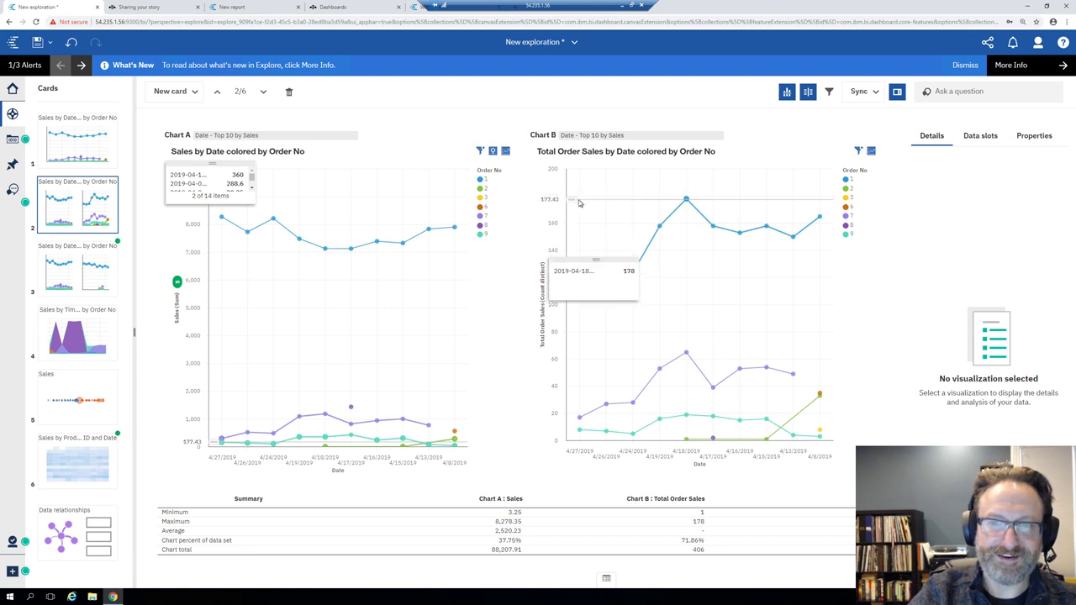
left_click(578, 205)
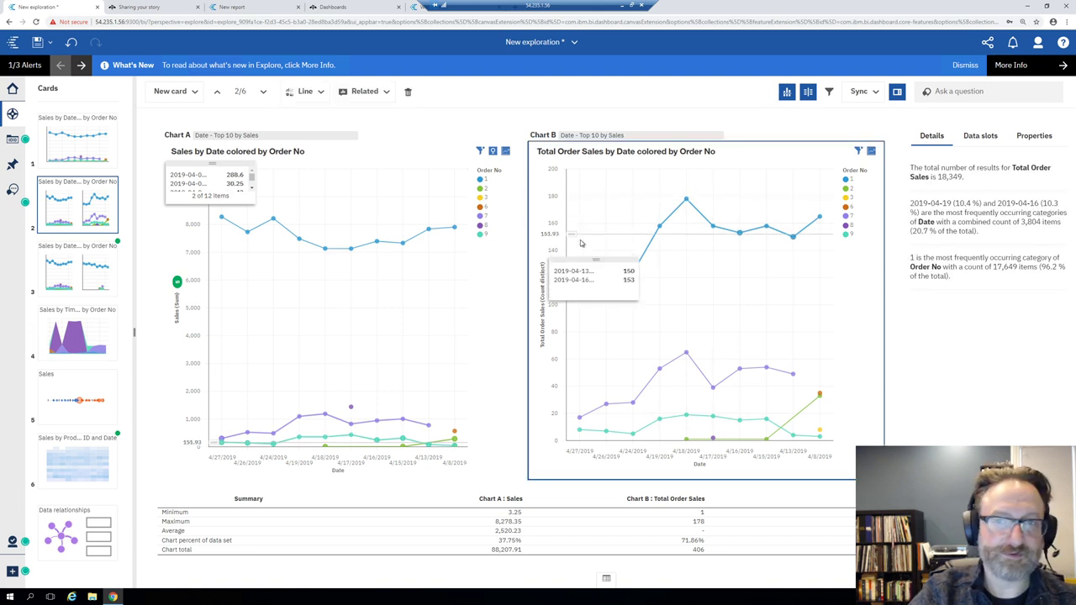
Step: Turn on axis scale syncing for the two compared charts and switch it off again
left_click(871, 94)
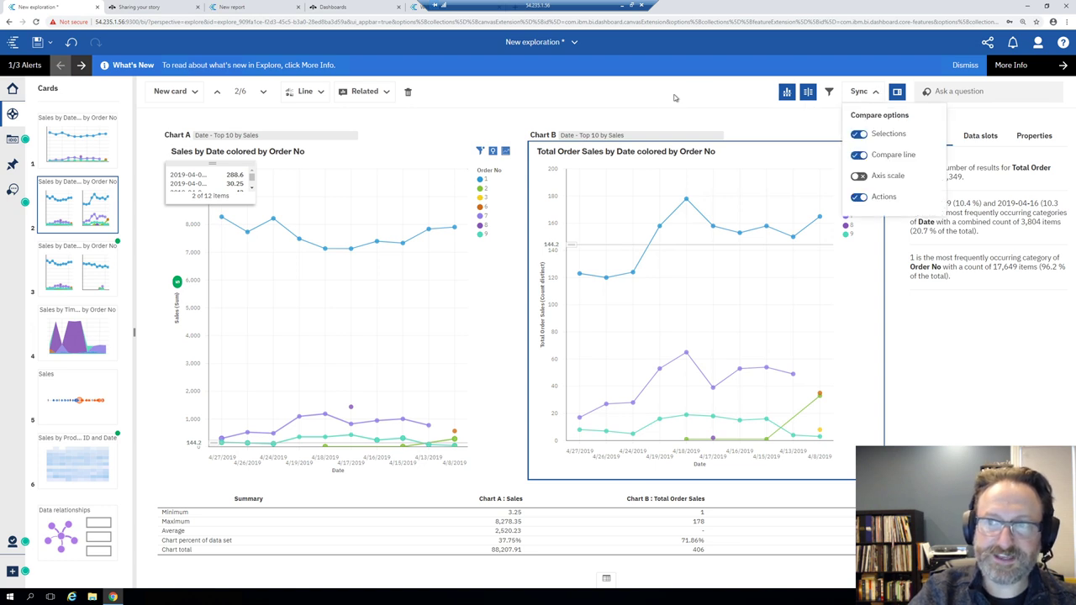
left_click(859, 178)
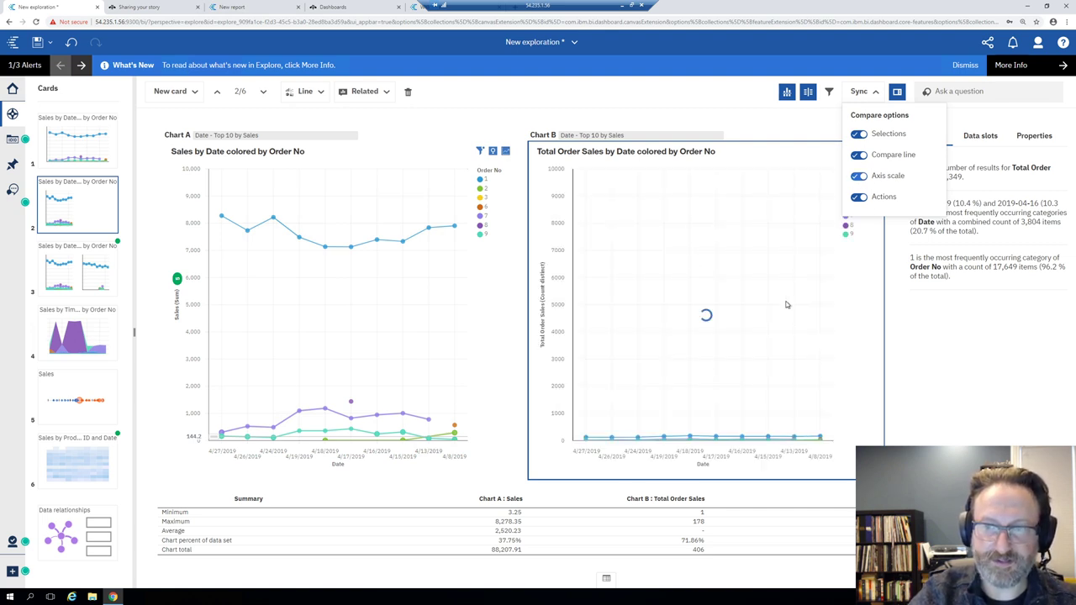
left_click(861, 182)
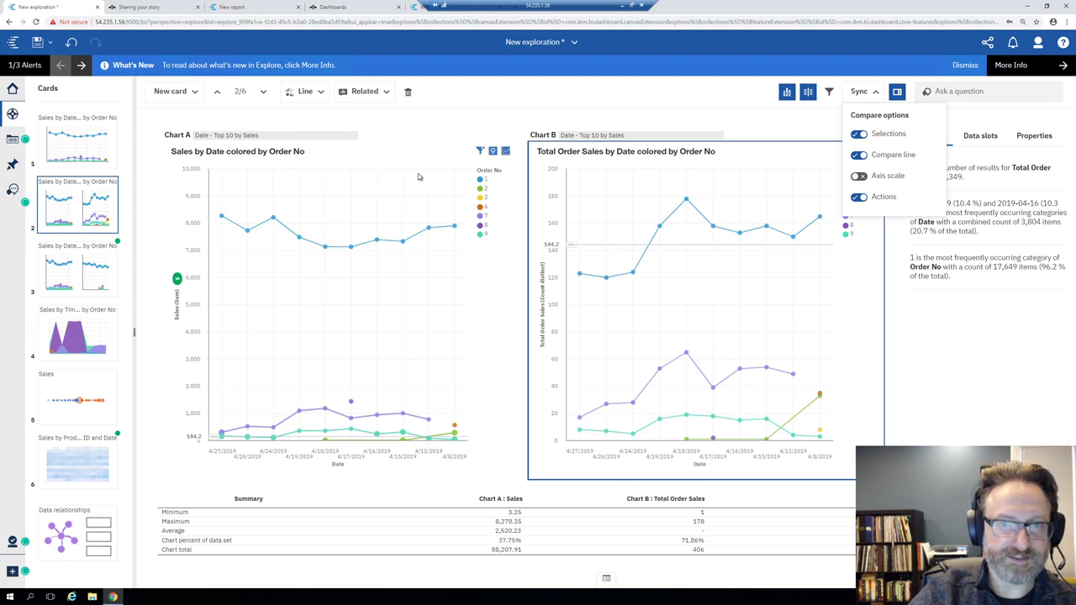
Step: Pin the Sales by Date colored by Order No visualization in Chart A and clear the selection
left_click(467, 160)
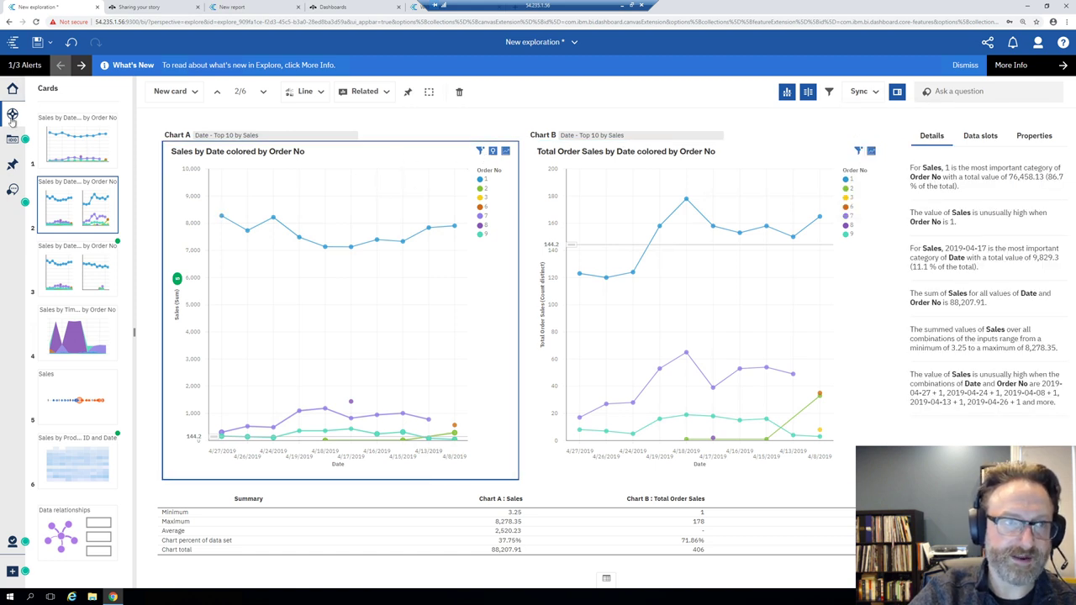
left_click(410, 93)
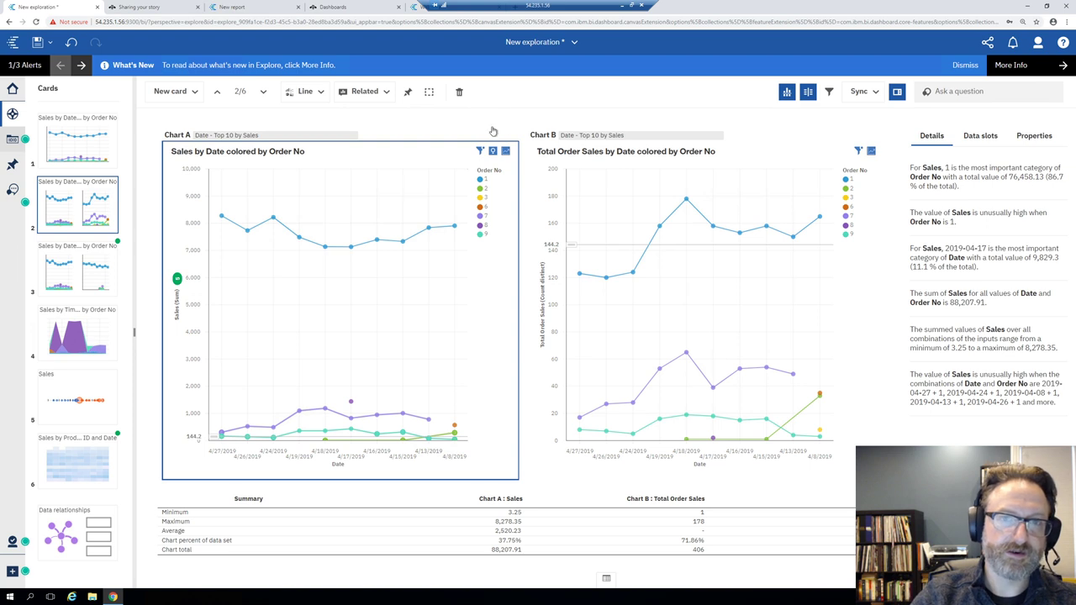
left_click(399, 114)
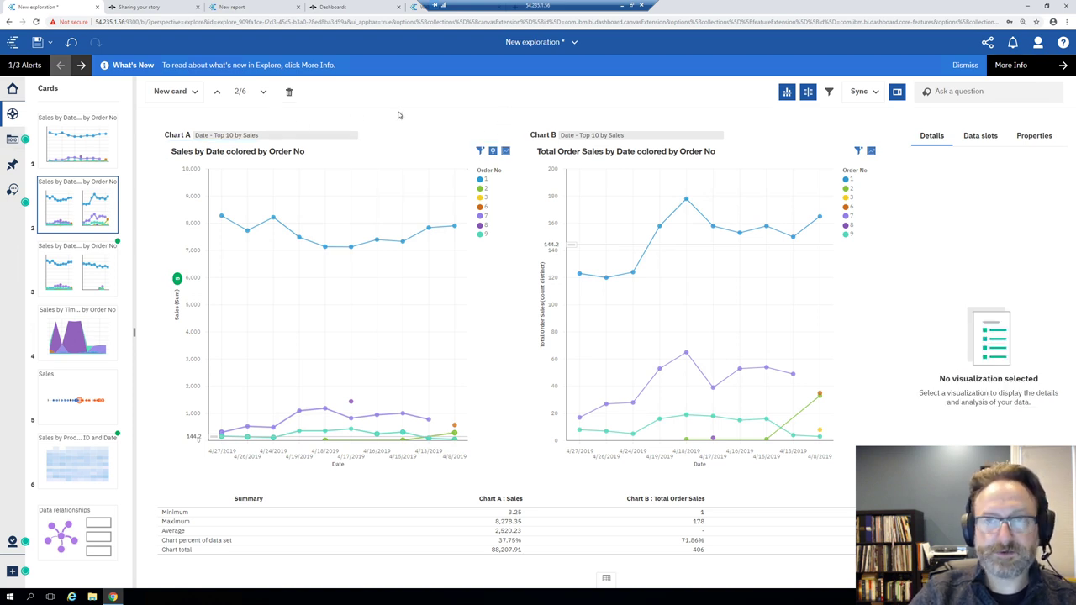